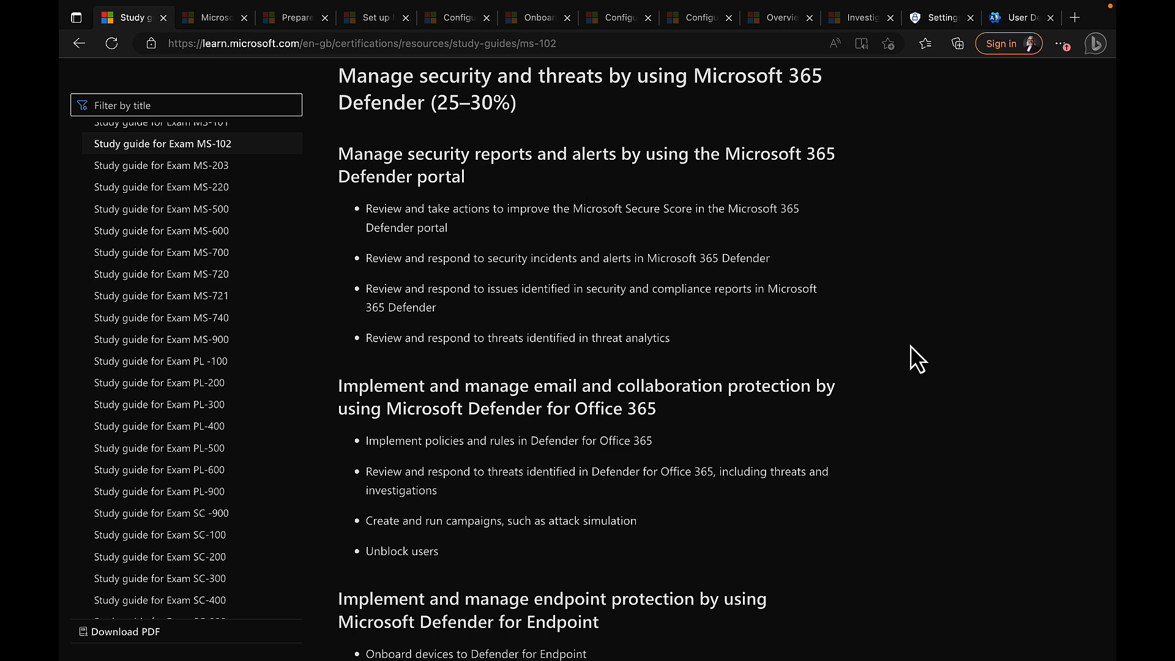
Step: Scroll the MS-102 study guide down to the 'Implement and manage endpoint protection' objectives
scroll(916, 360, down, 2)
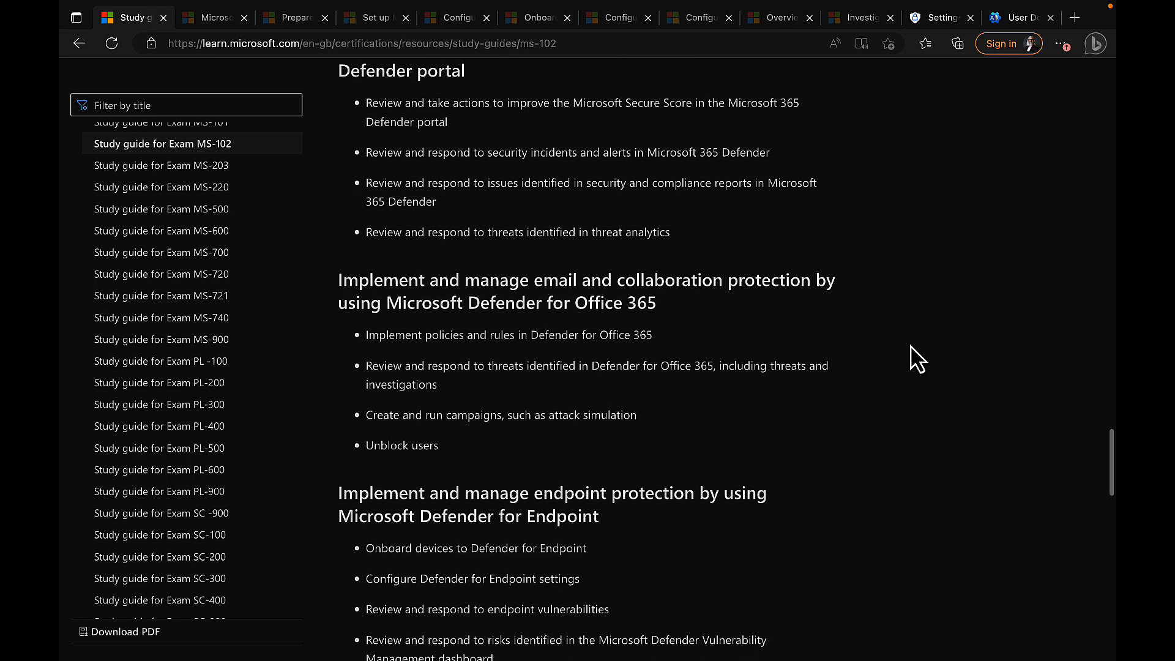
scroll(916, 360, down, 2)
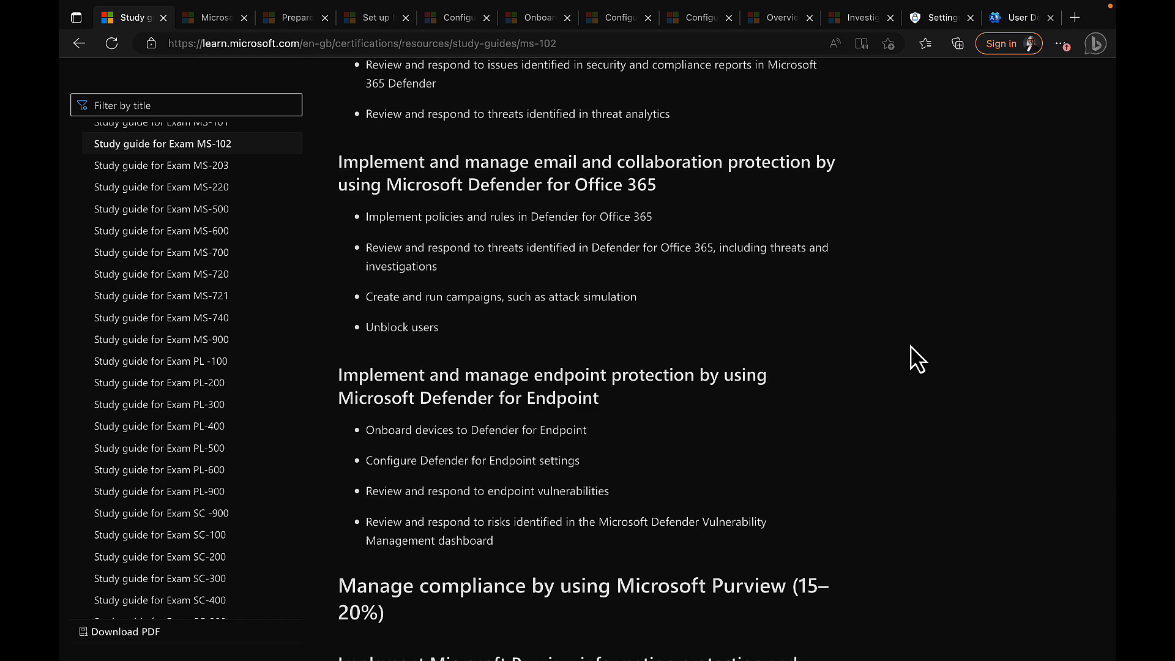
scroll(916, 360, down, 2)
scroll(916, 360, down, 3)
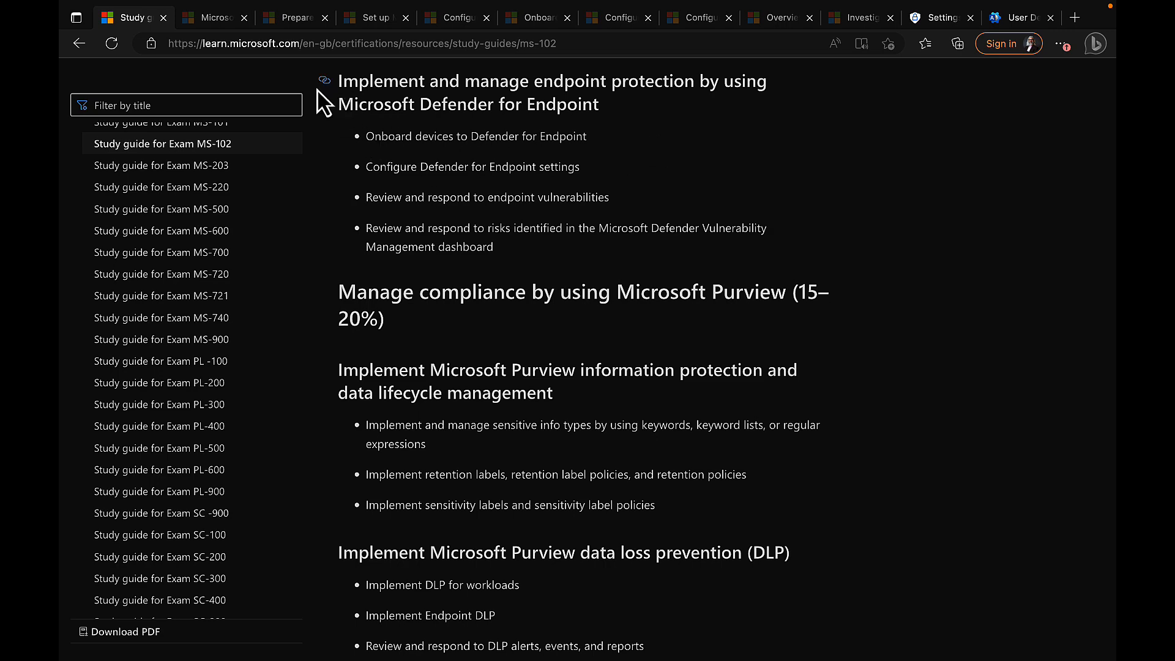
Step: Switch to the 'What is Microsoft Defender for Endpoint?' tab and read past its plans Tip box
click(211, 19)
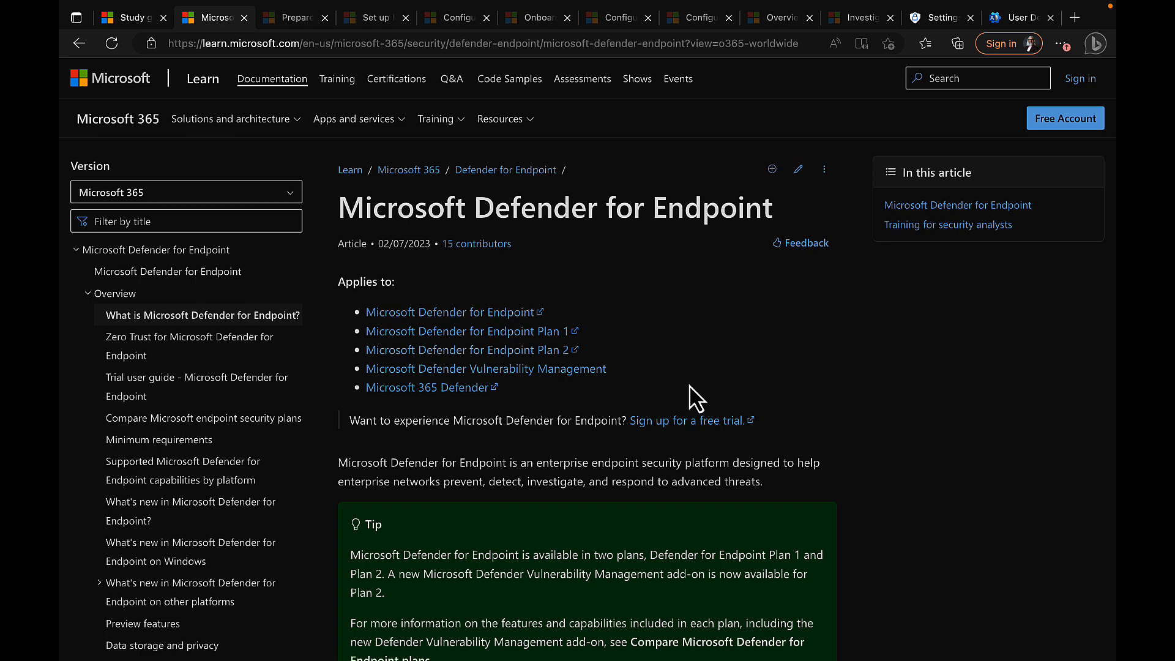
scroll(697, 399, down, 2)
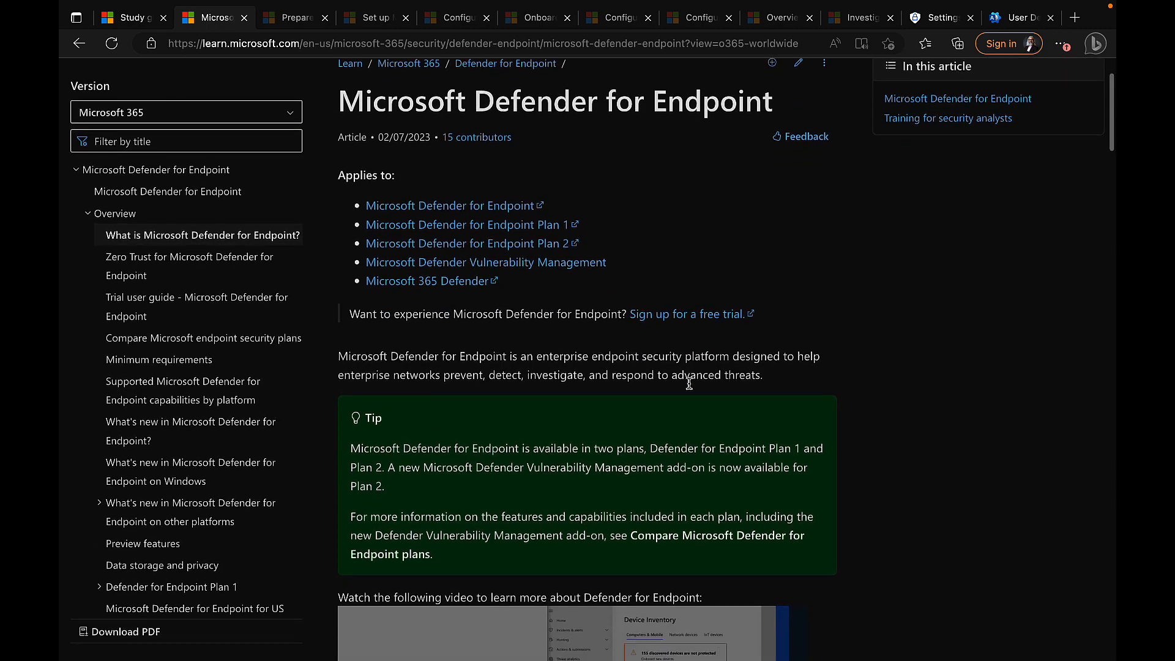
scroll(688, 383, down, 3)
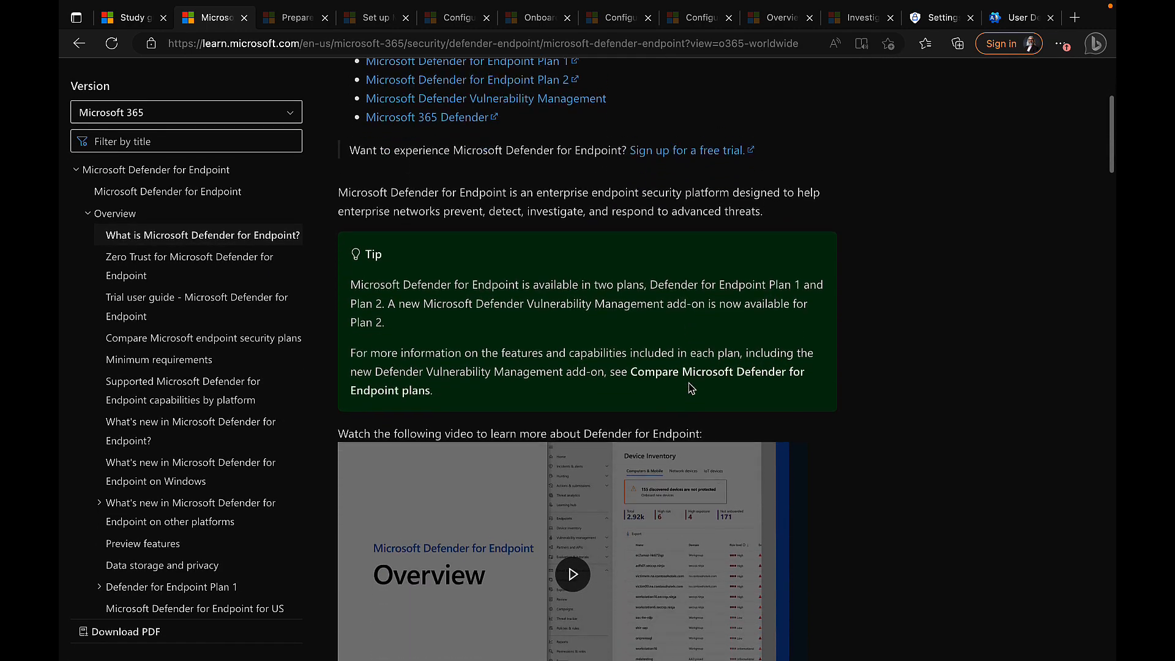
scroll(637, 336, down, 1)
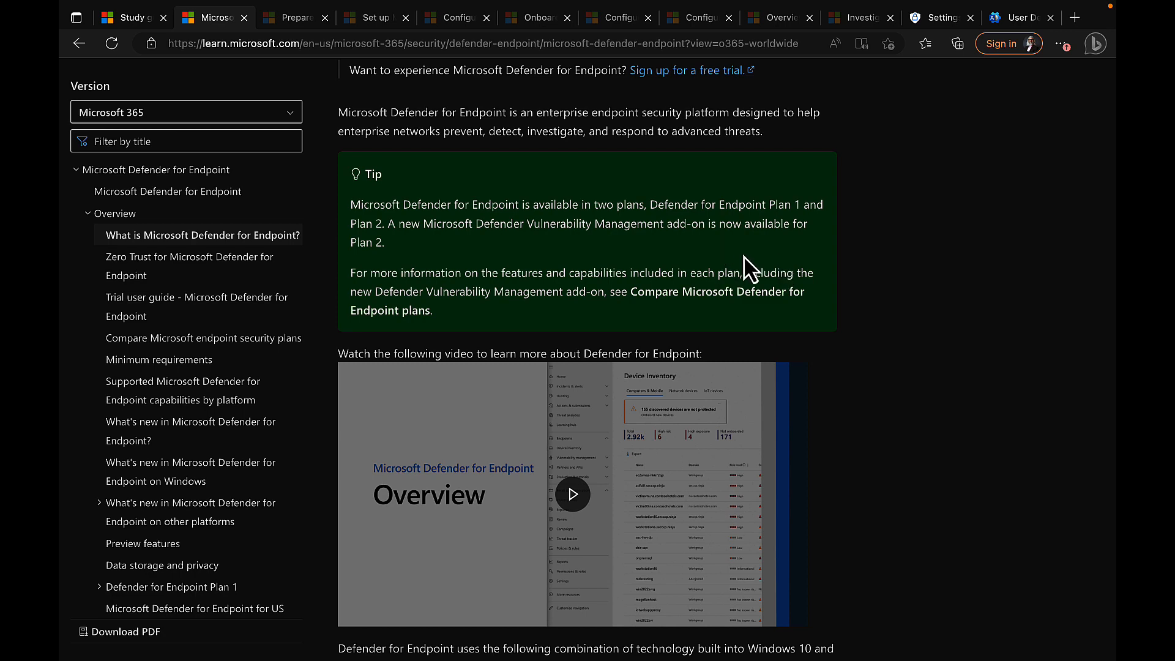
scroll(744, 269, up, 1)
scroll(743, 269, up, 1)
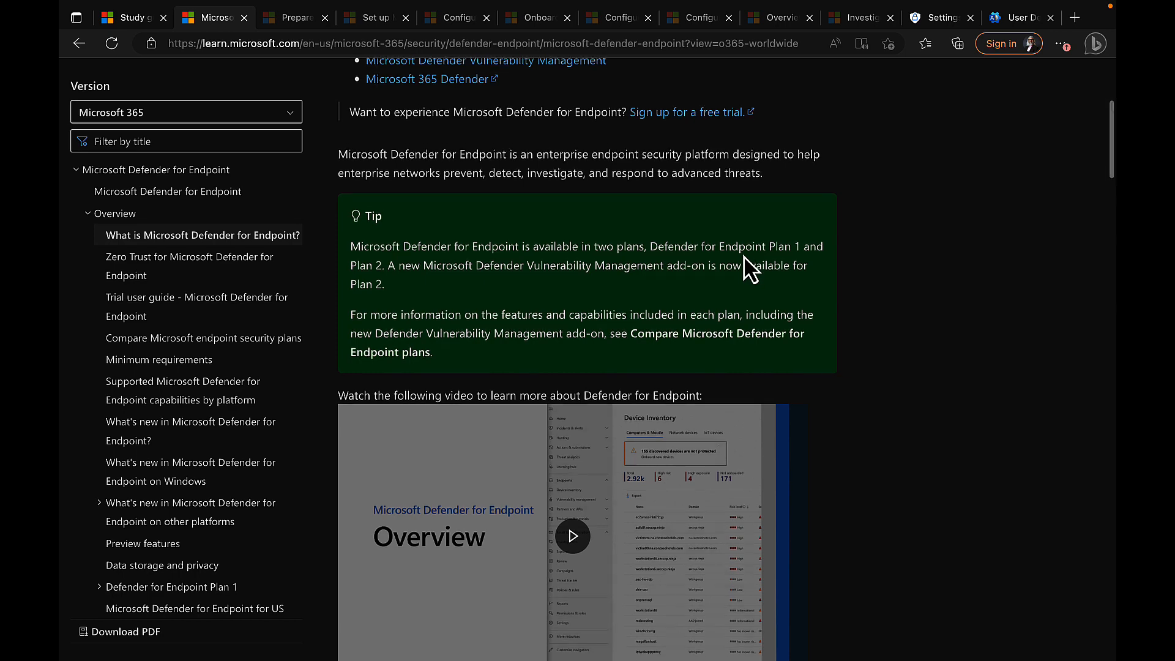
Step: Highlight the article's introductory paragraph, then read down toward the capabilities diagram
drag(765, 201, 334, 184)
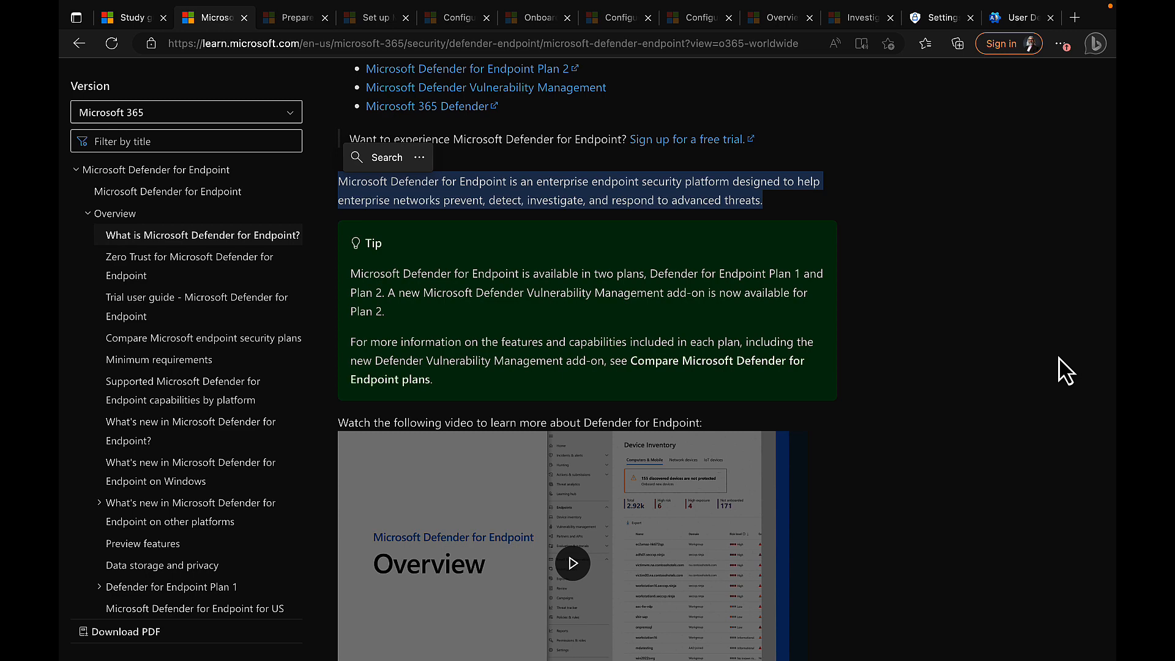
scroll(980, 463, down, 6)
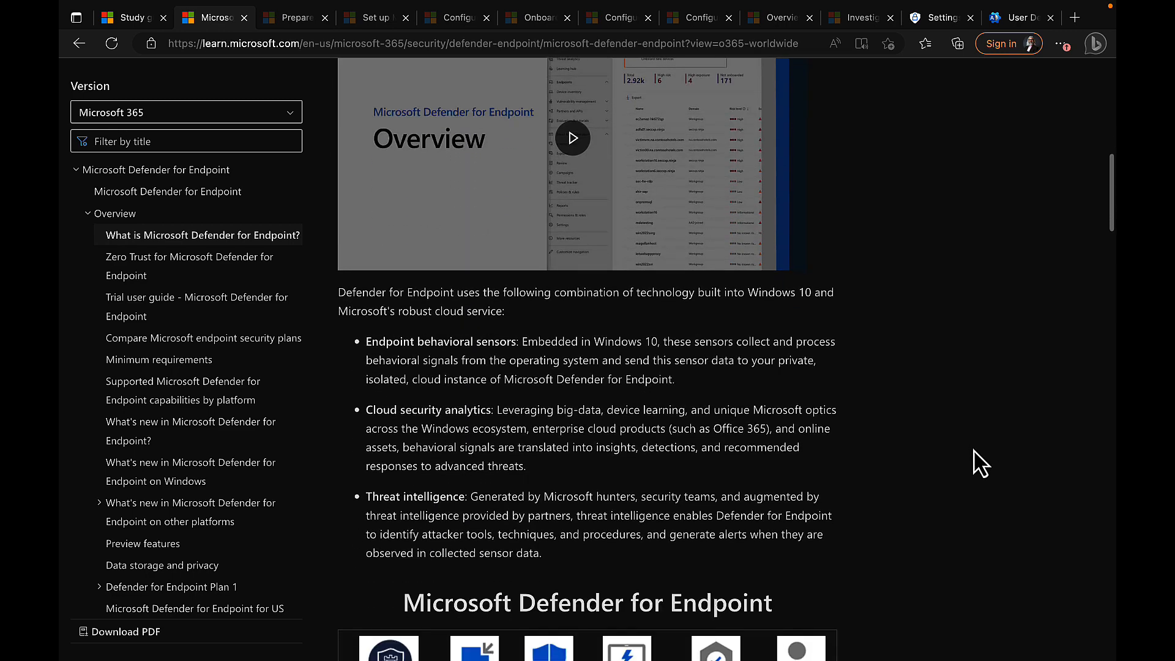
scroll(979, 463, down, 3)
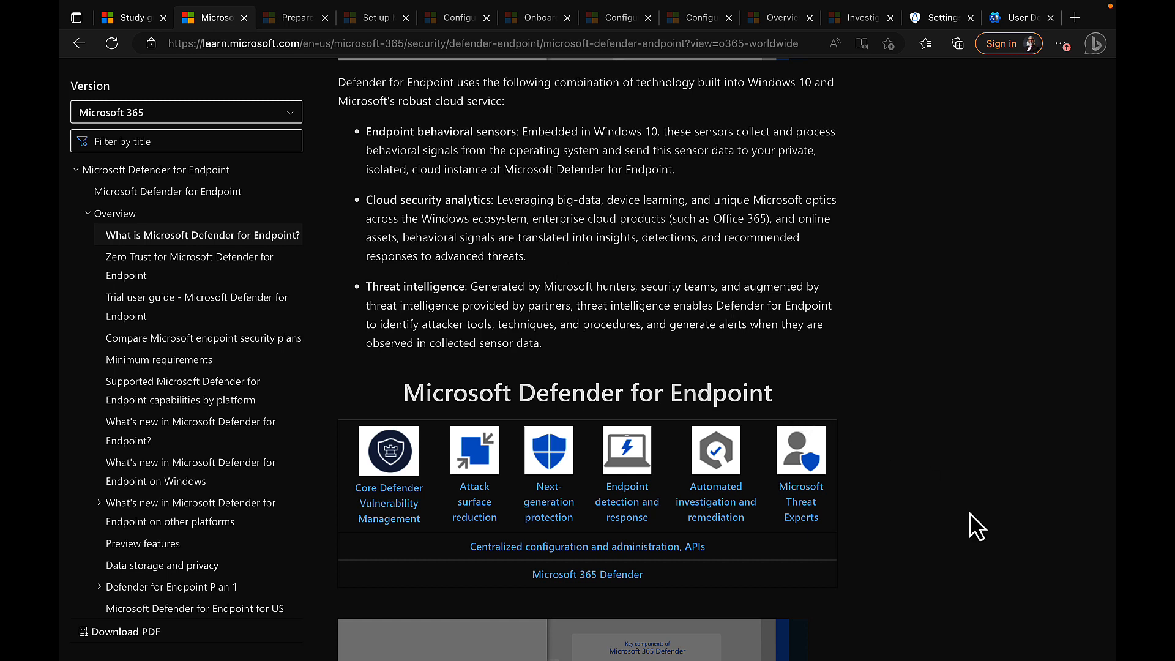
Step: Scroll to the capabilities diagram, from vulnerability management to Microsoft Threat Experts
scroll(977, 526, down, 3)
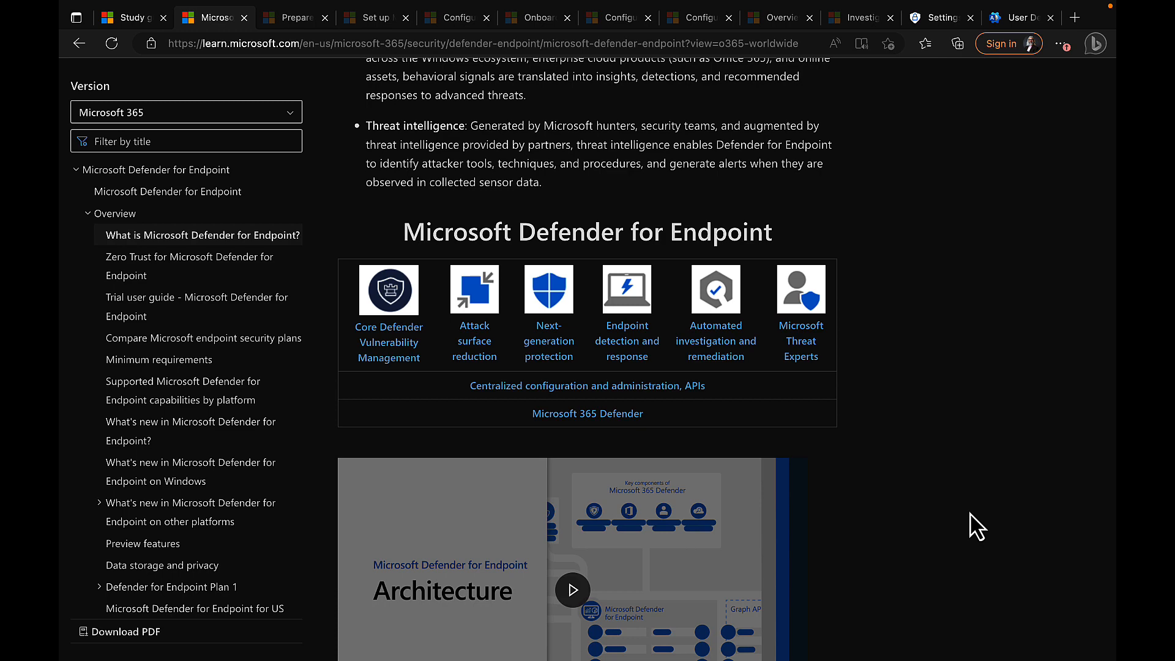
scroll(983, 467, down, 1)
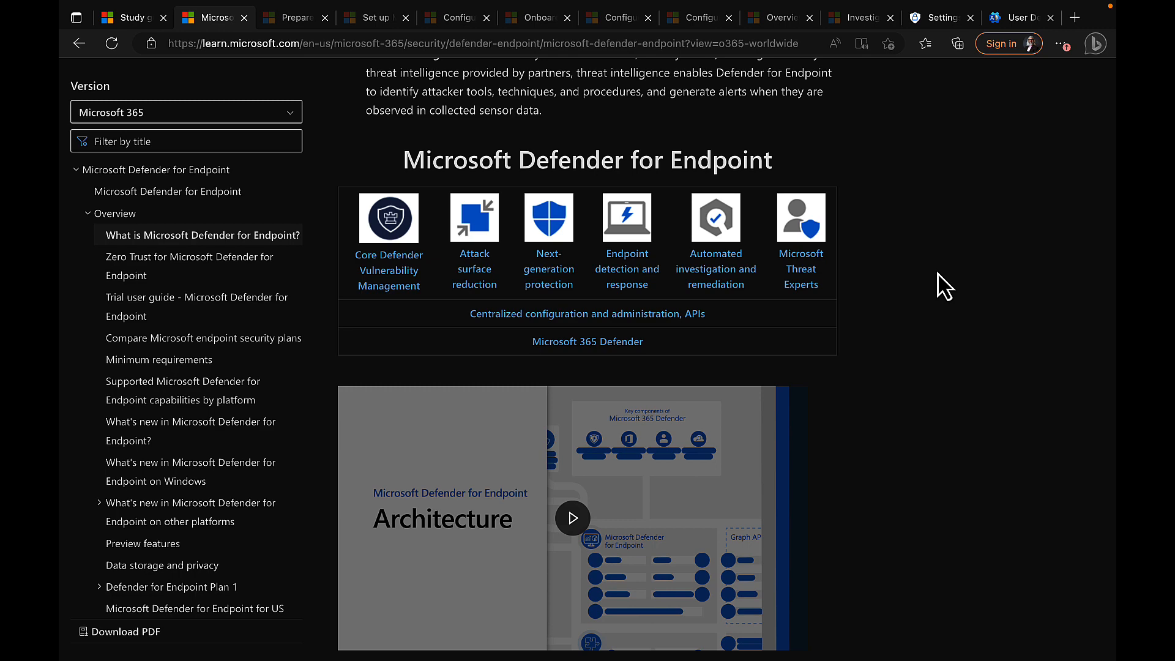
Step: Scroll past the architecture video to the Core Defender Vulnerability Management description
scroll(926, 396, down, 5)
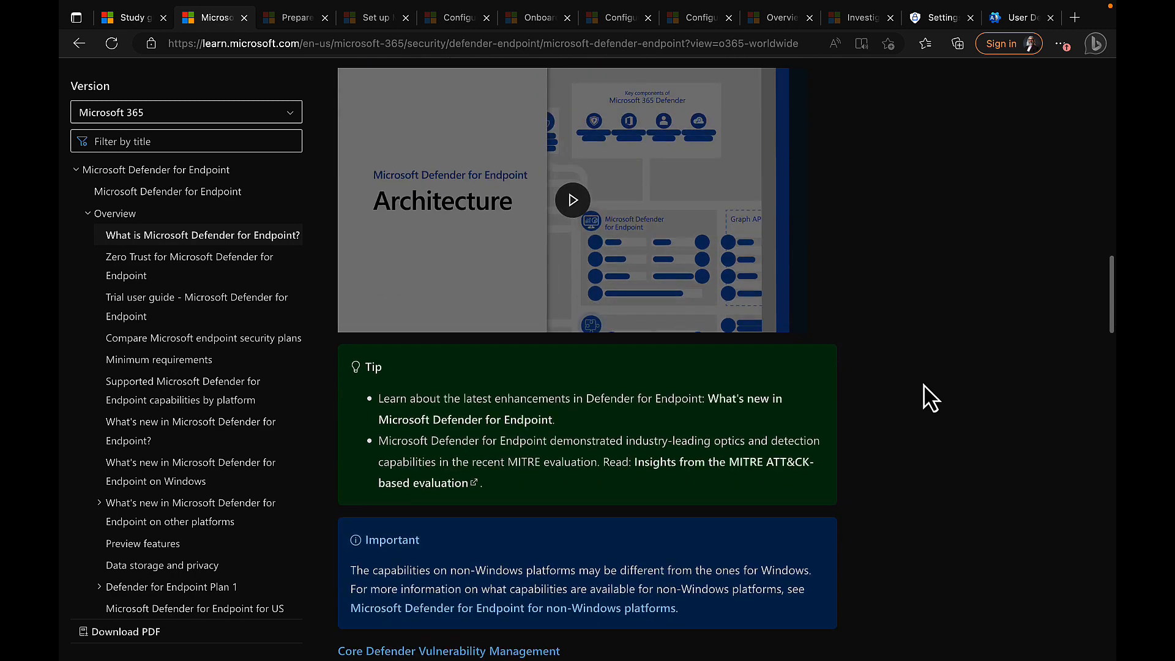
scroll(925, 396, down, 4)
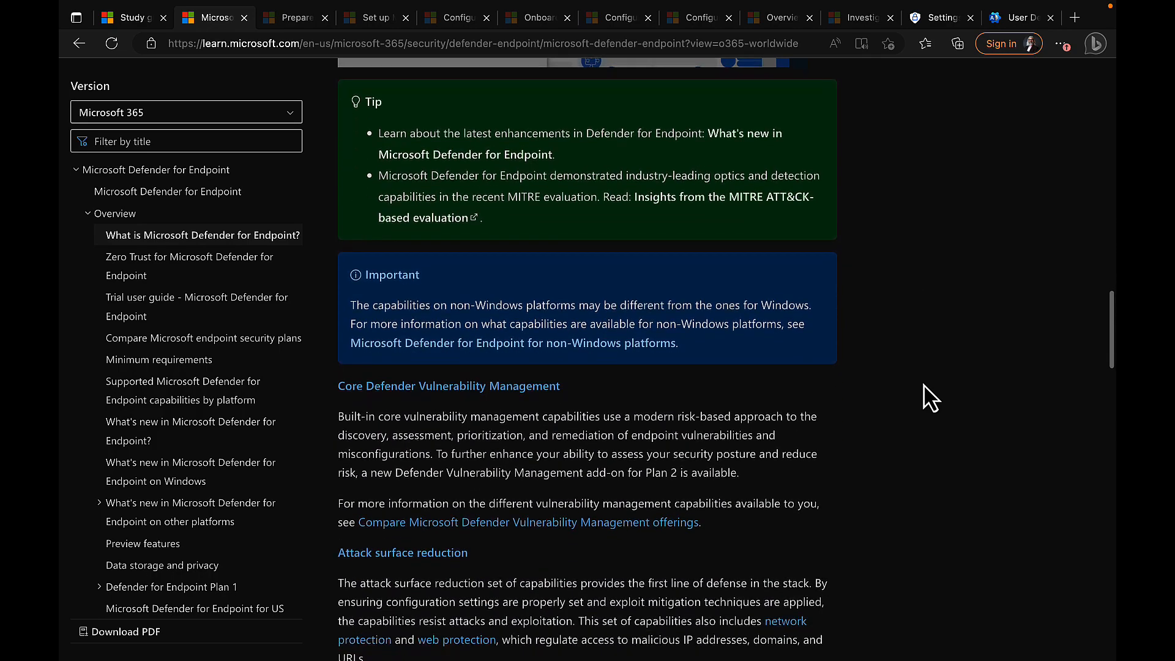
scroll(925, 396, down, 2)
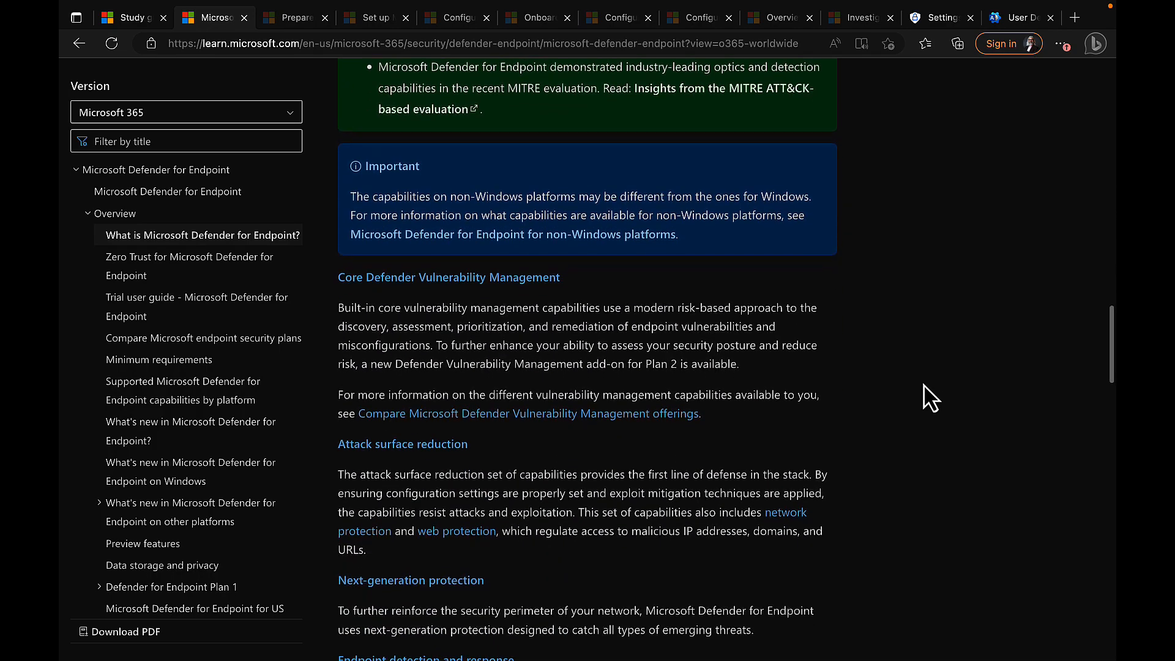
scroll(925, 397, down, 3)
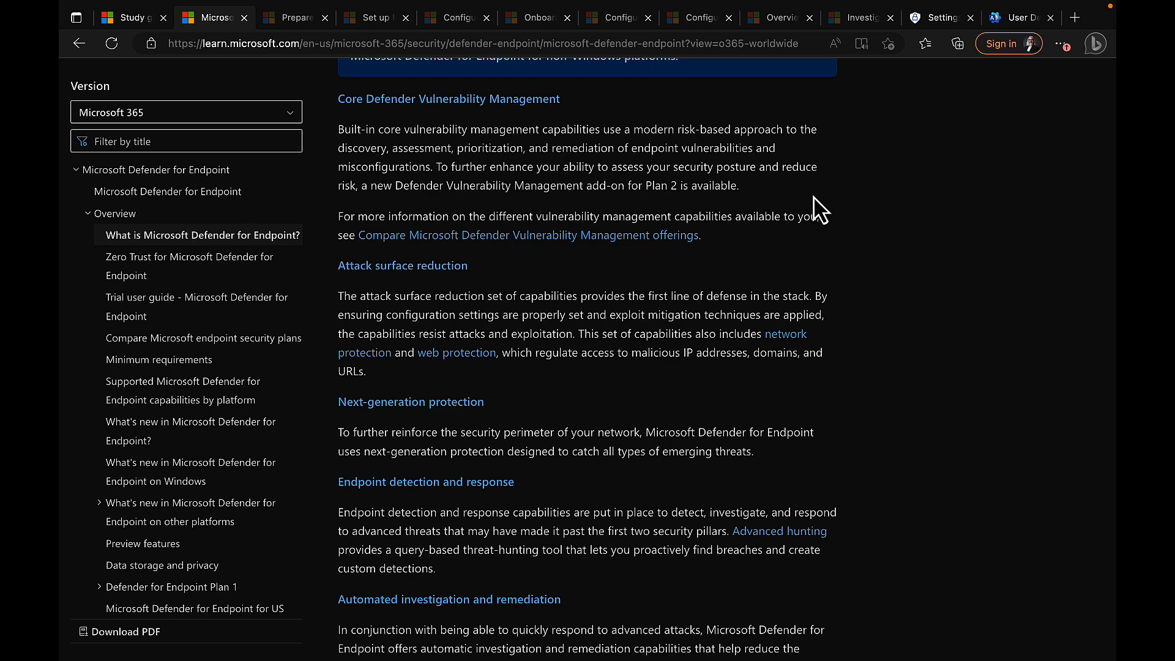
Step: Scroll through EDR and automated investigation to the Secure Score and Threat Experts sections
scroll(695, 386, down, 2)
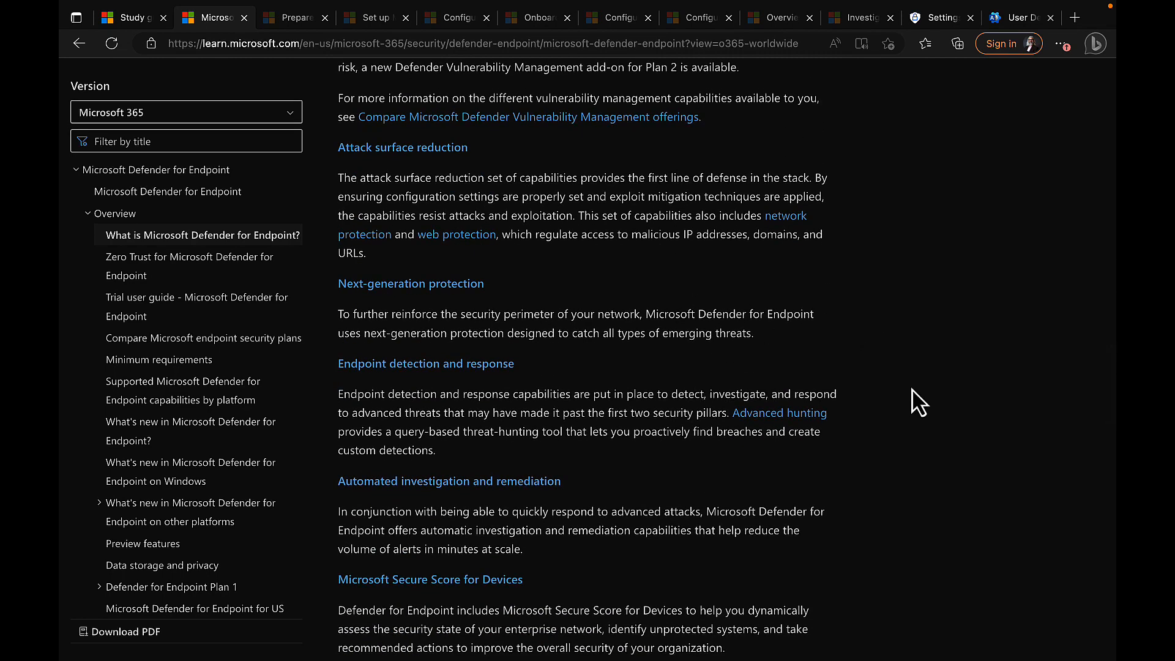
scroll(928, 349, down, 1)
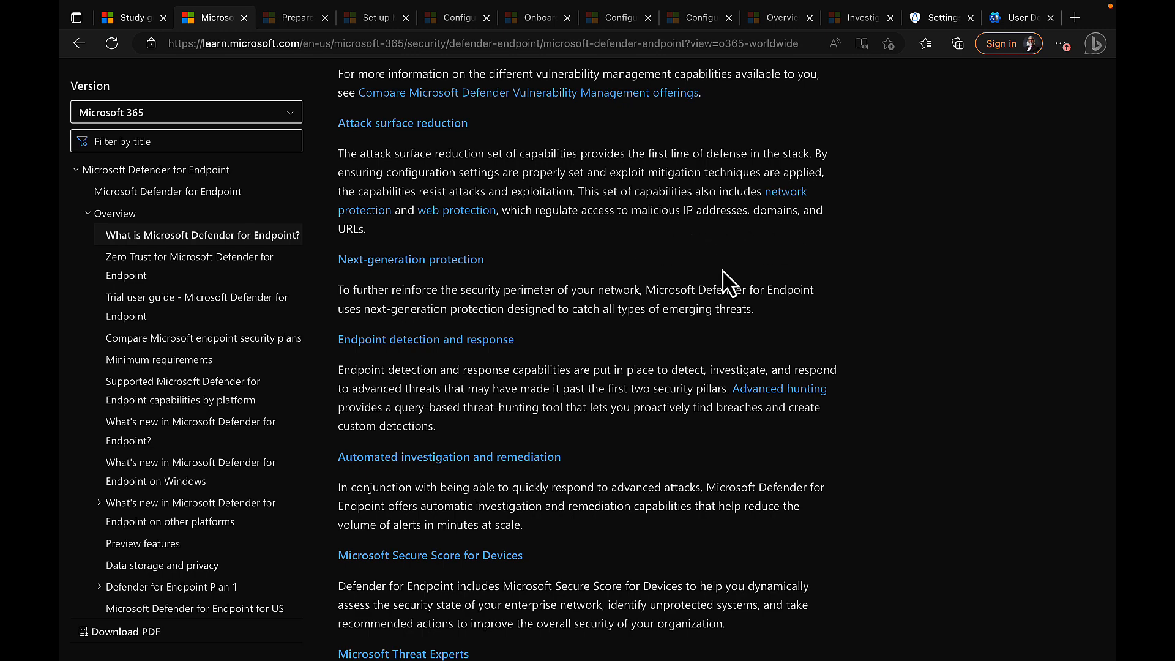
scroll(725, 283, down, 3)
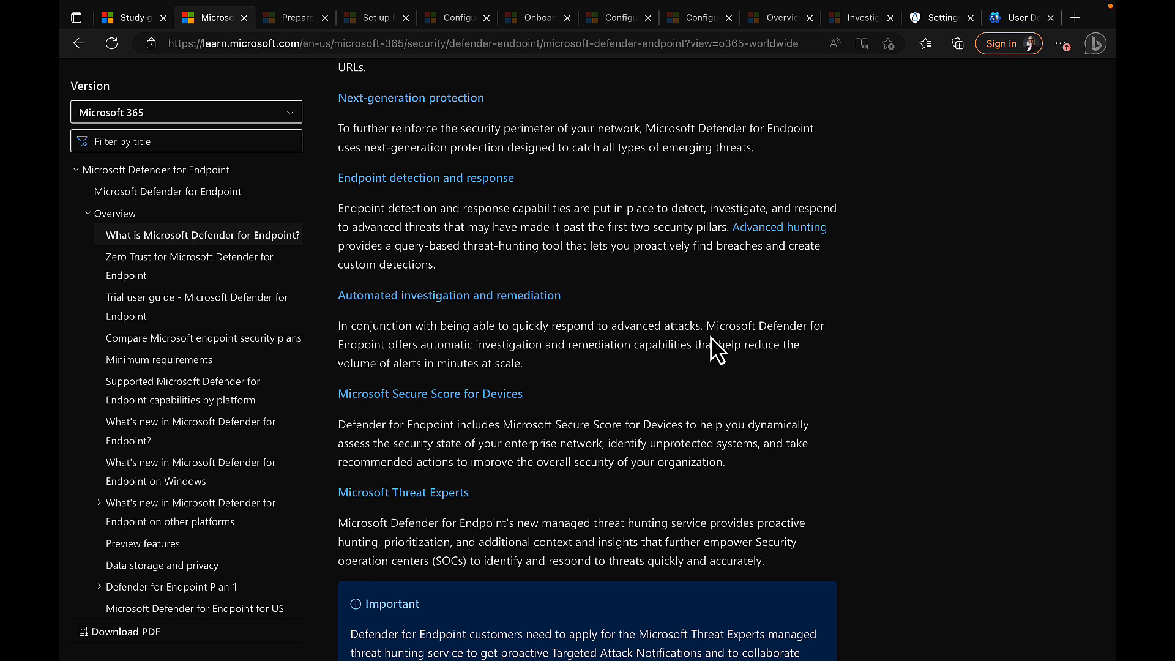
scroll(716, 349, down, 1)
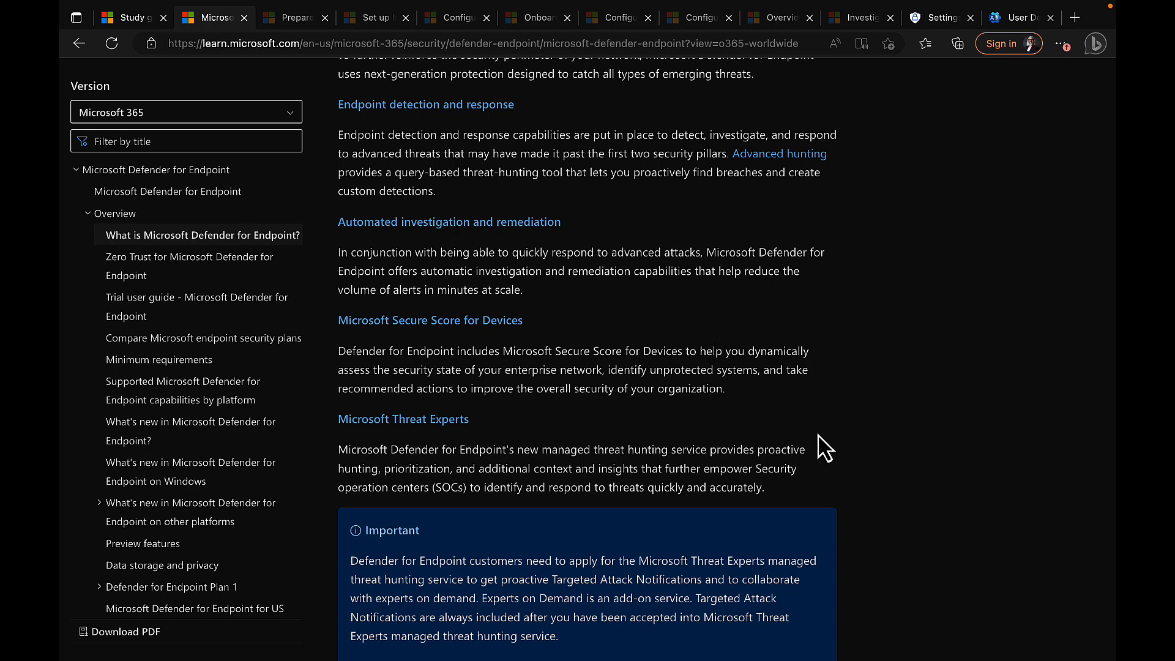
scroll(821, 446, down, 2)
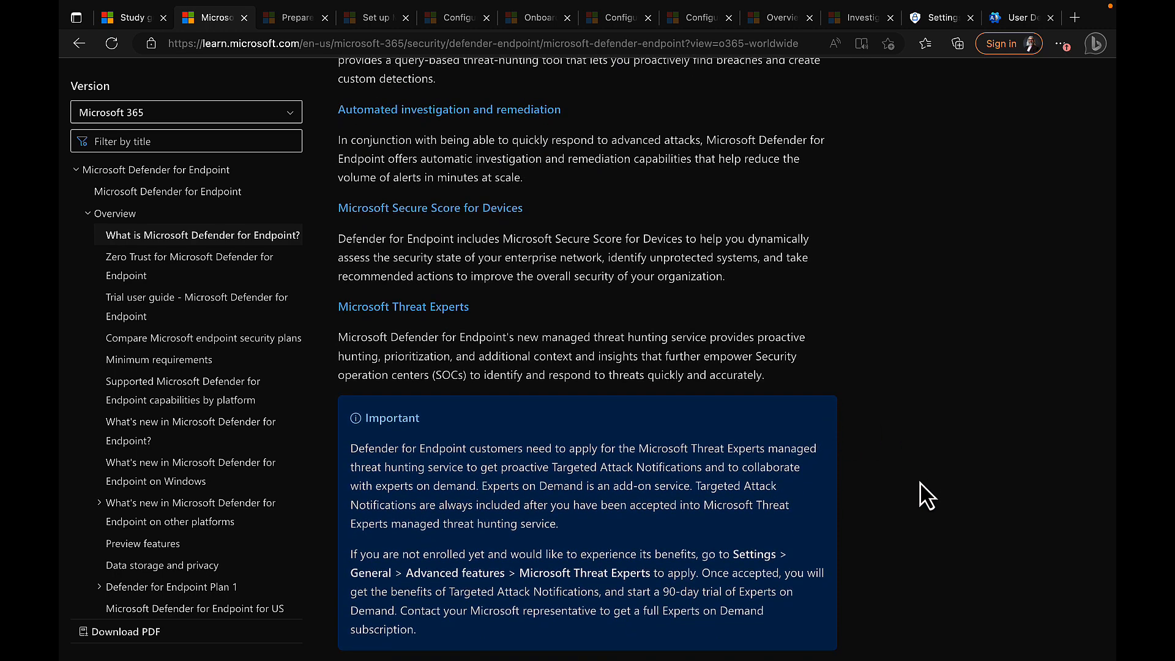
scroll(927, 496, down, 1)
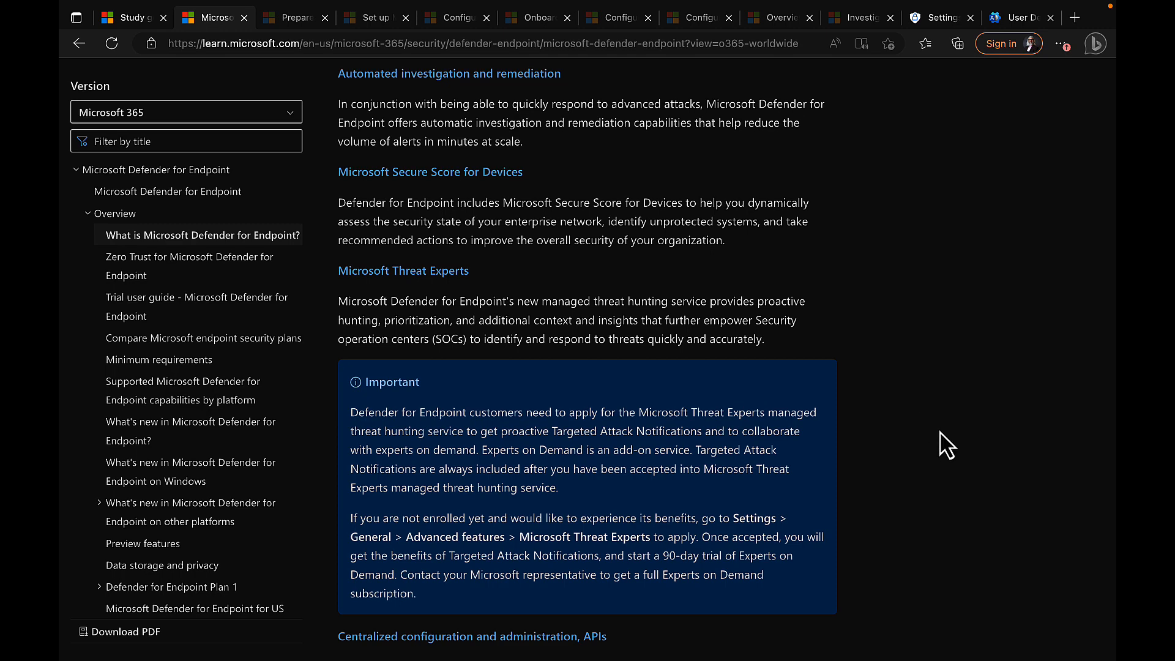
scroll(946, 445, down, 2)
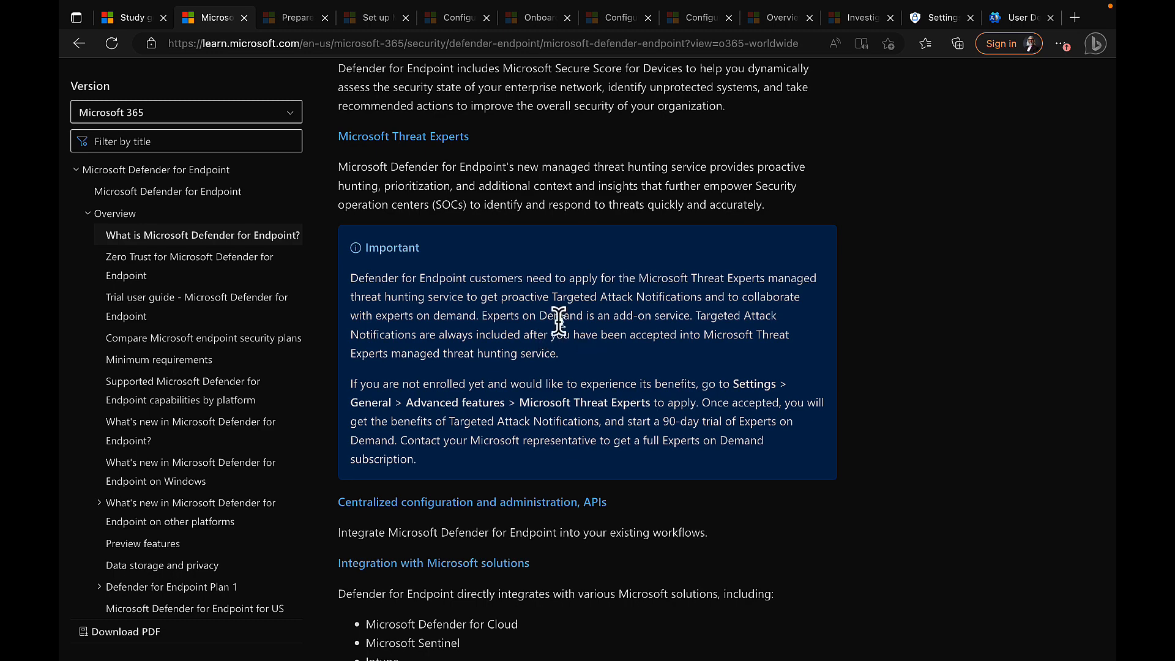
scroll(597, 380, down, 1)
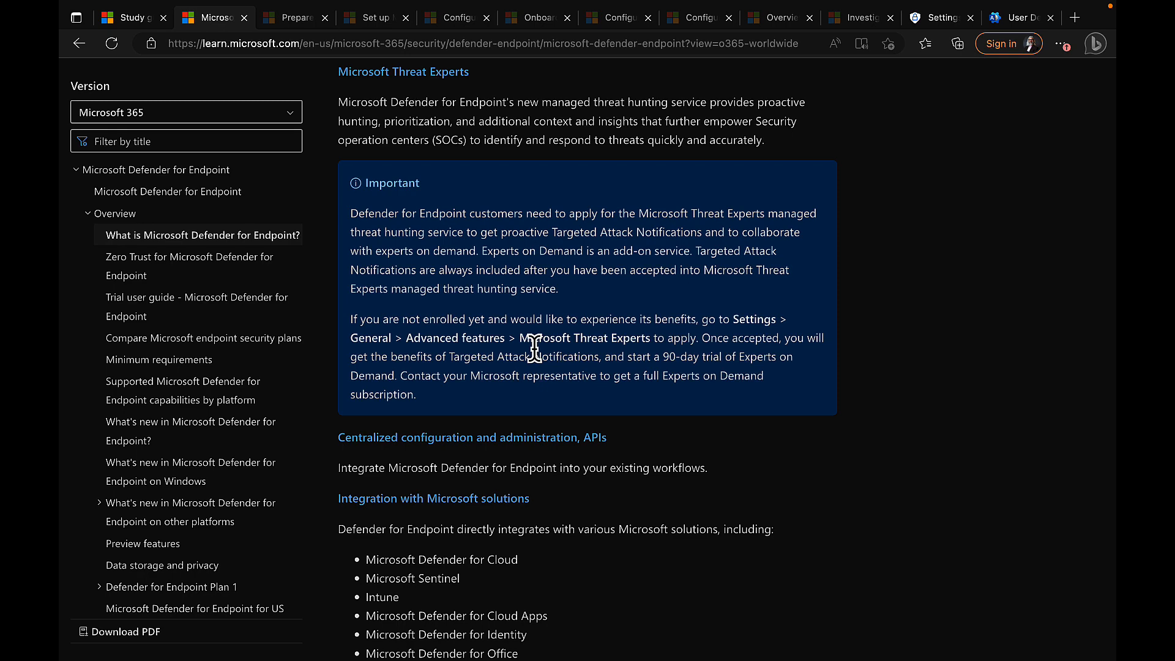
scroll(534, 347, down, 1)
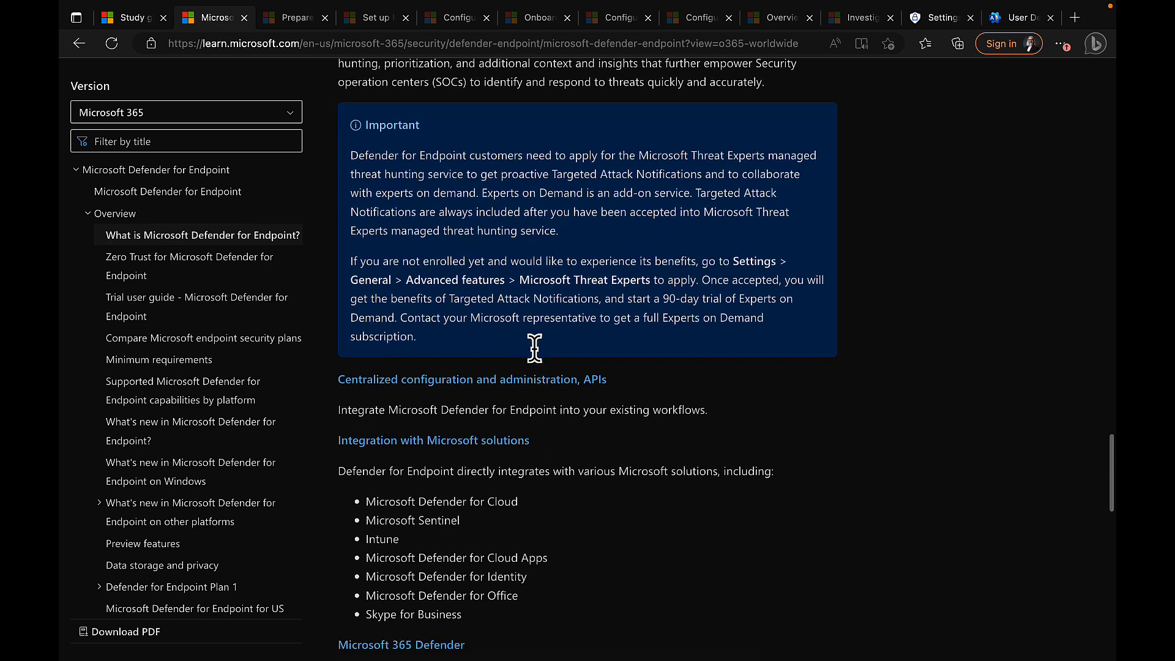
scroll(535, 347, down, 1)
scroll(834, 377, down, 2)
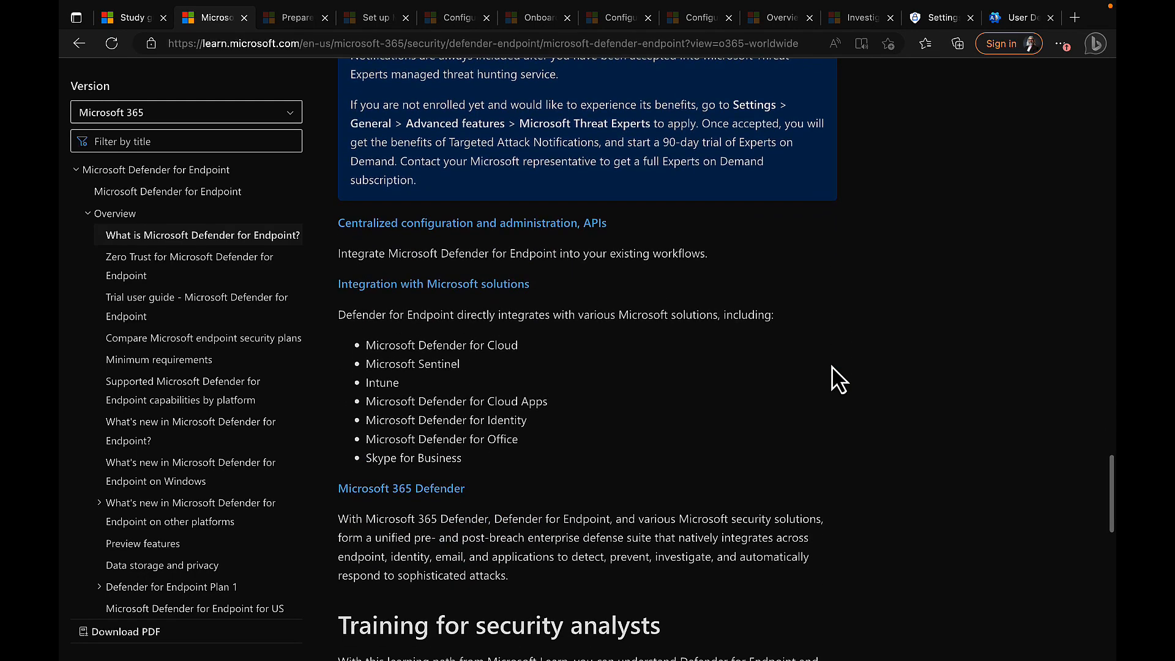
scroll(834, 378, down, 1)
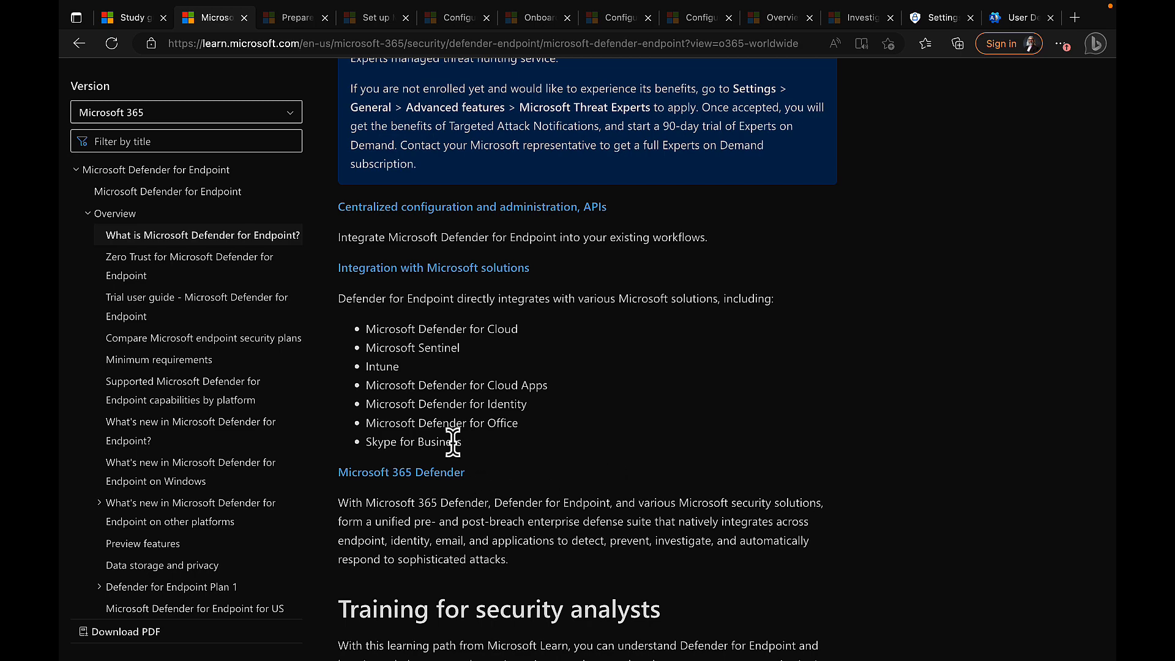
scroll(562, 463, down, 2)
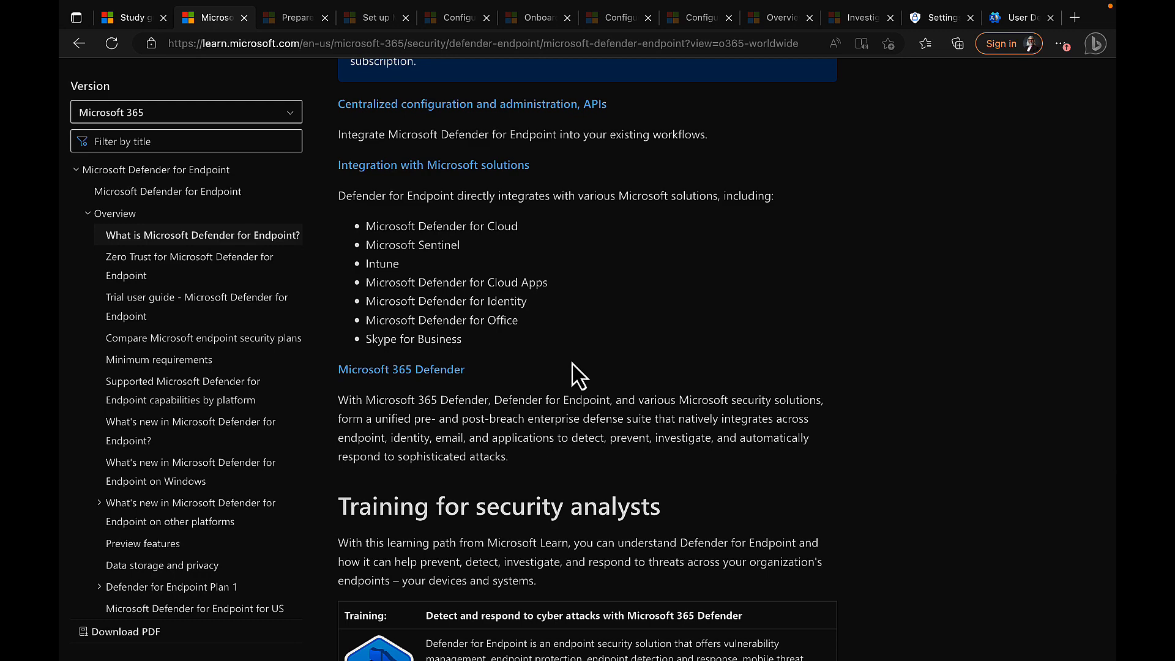
scroll(575, 373, down, 1)
scroll(581, 354, down, 1)
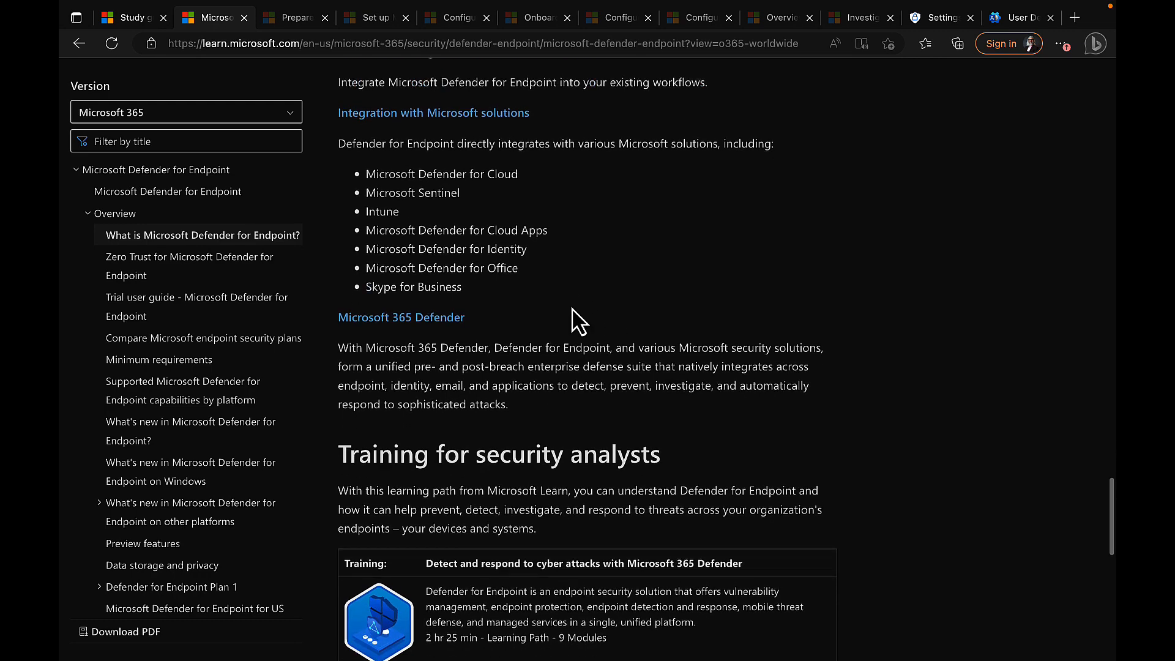
scroll(601, 343, down, 1)
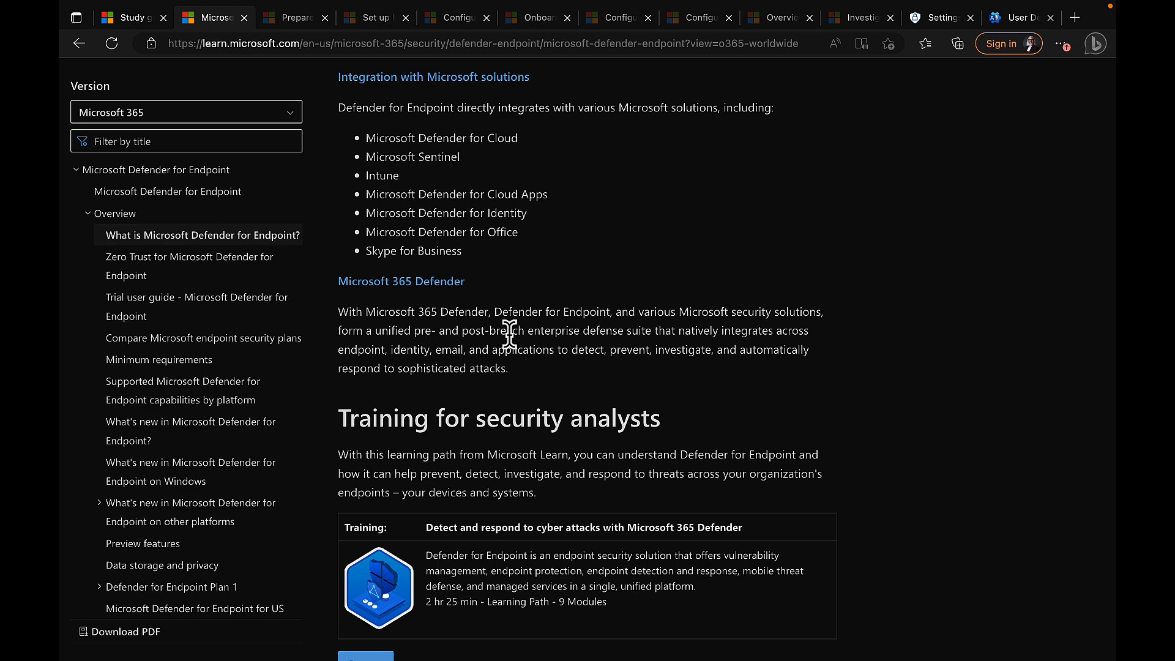
scroll(637, 339, down, 1)
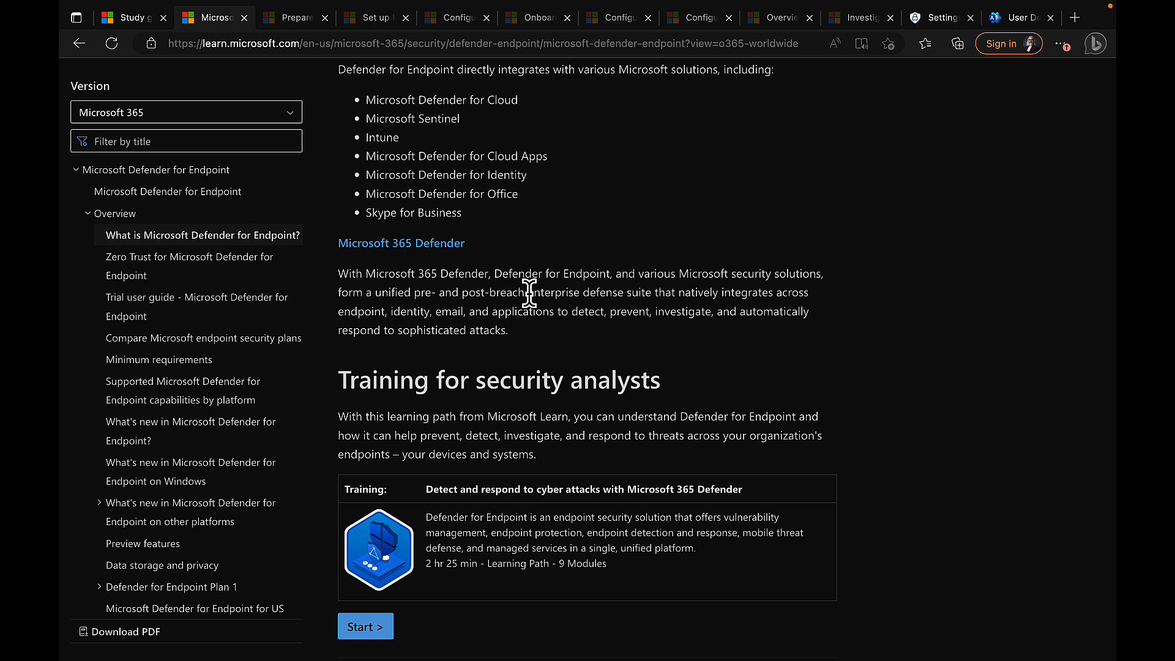
scroll(790, 336, down, 1)
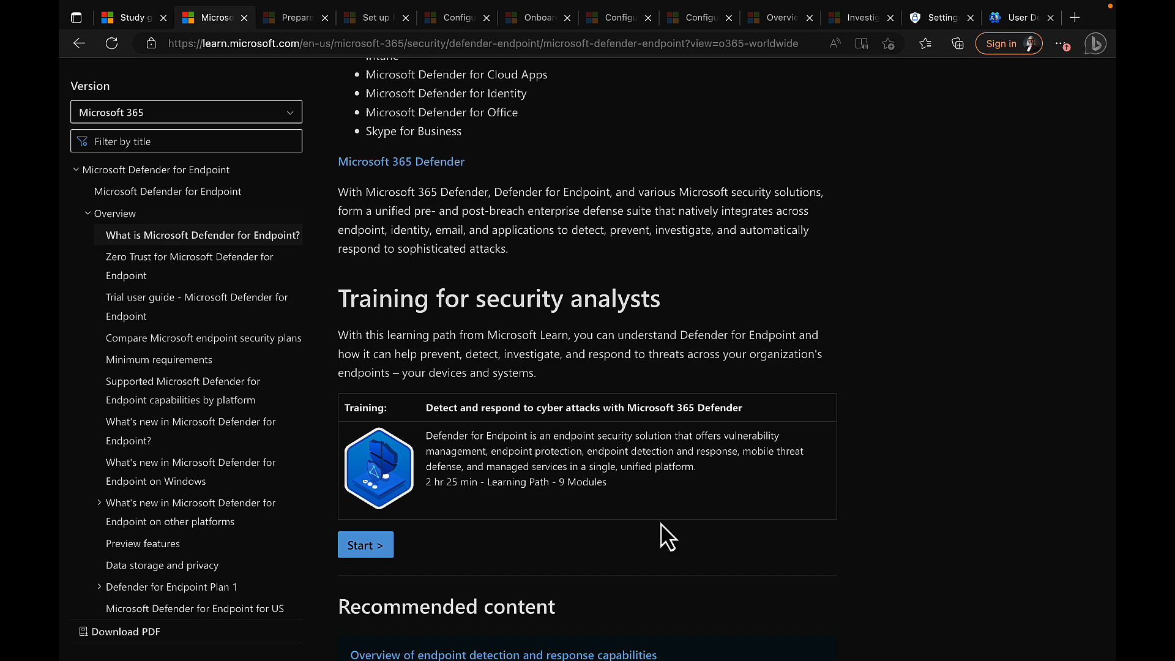
scroll(630, 446, down, 3)
scroll(632, 445, down, 1)
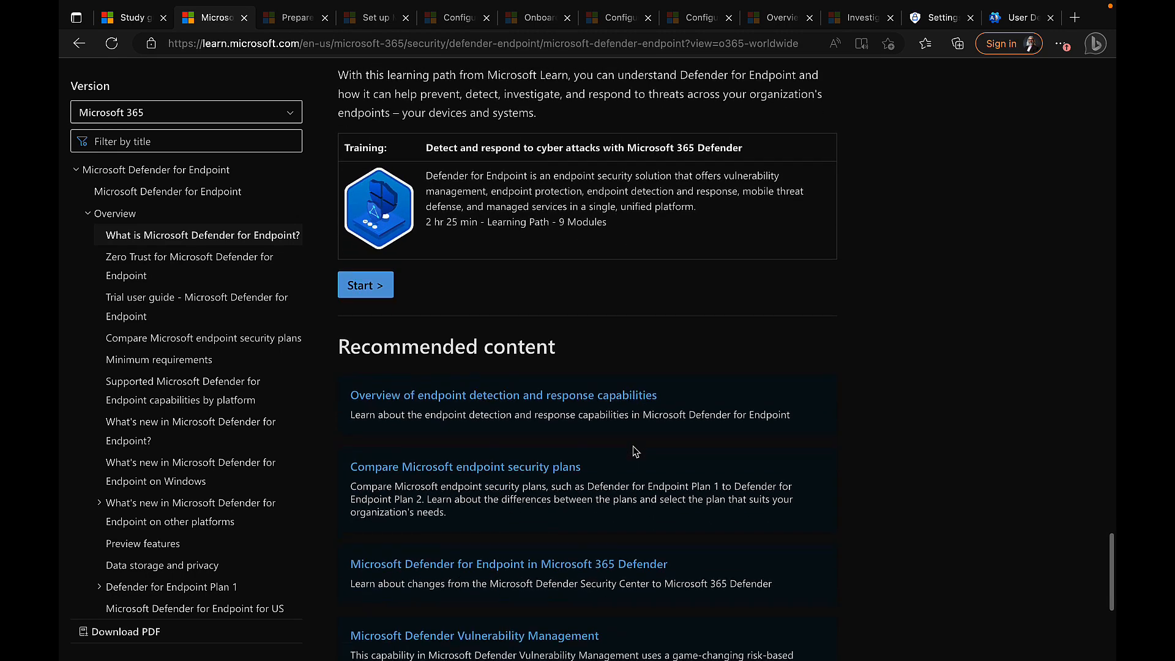
scroll(656, 334, up, 3)
scroll(656, 333, up, 2)
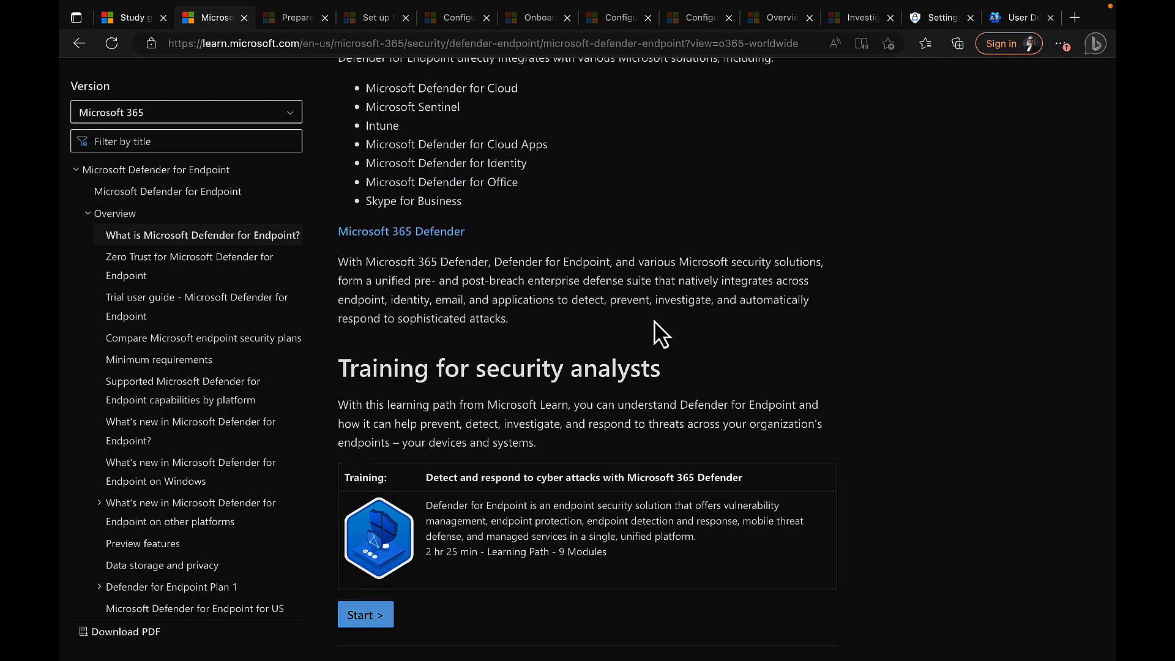
scroll(661, 334, up, 15)
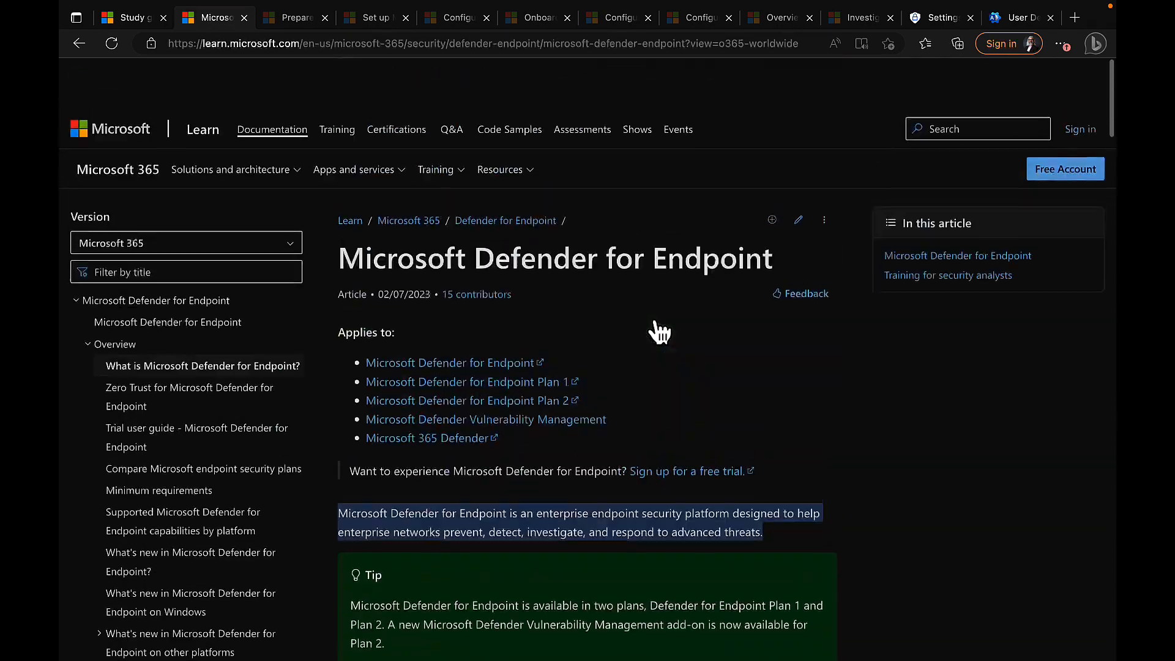
scroll(659, 334, down, 1)
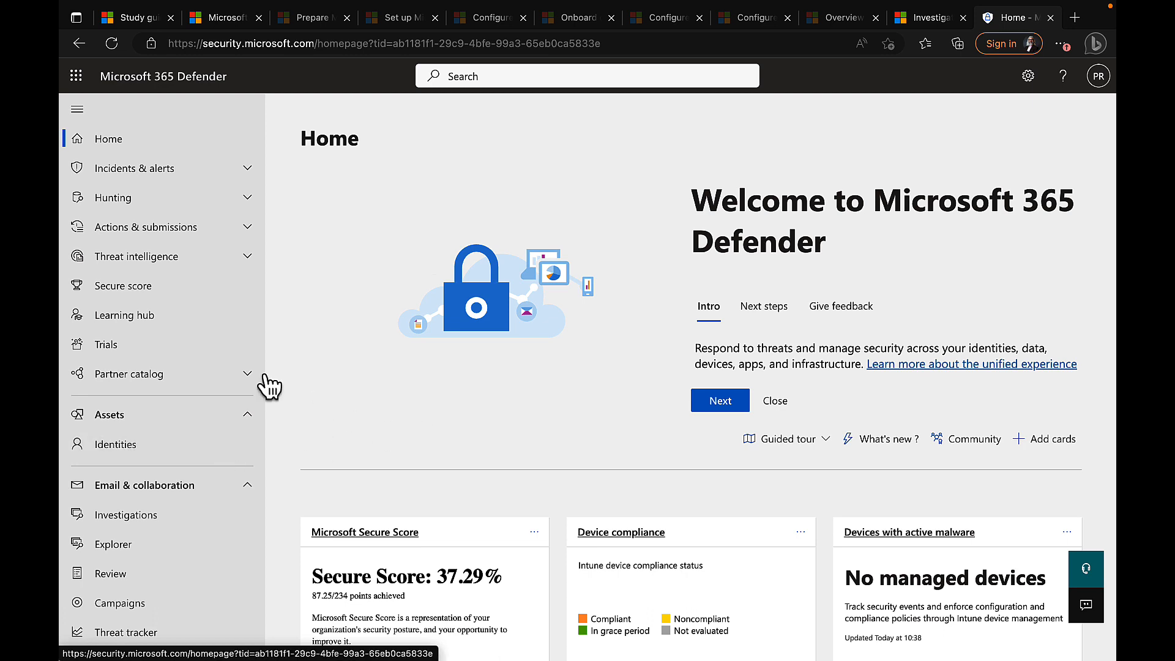
scroll(191, 483, down, 1)
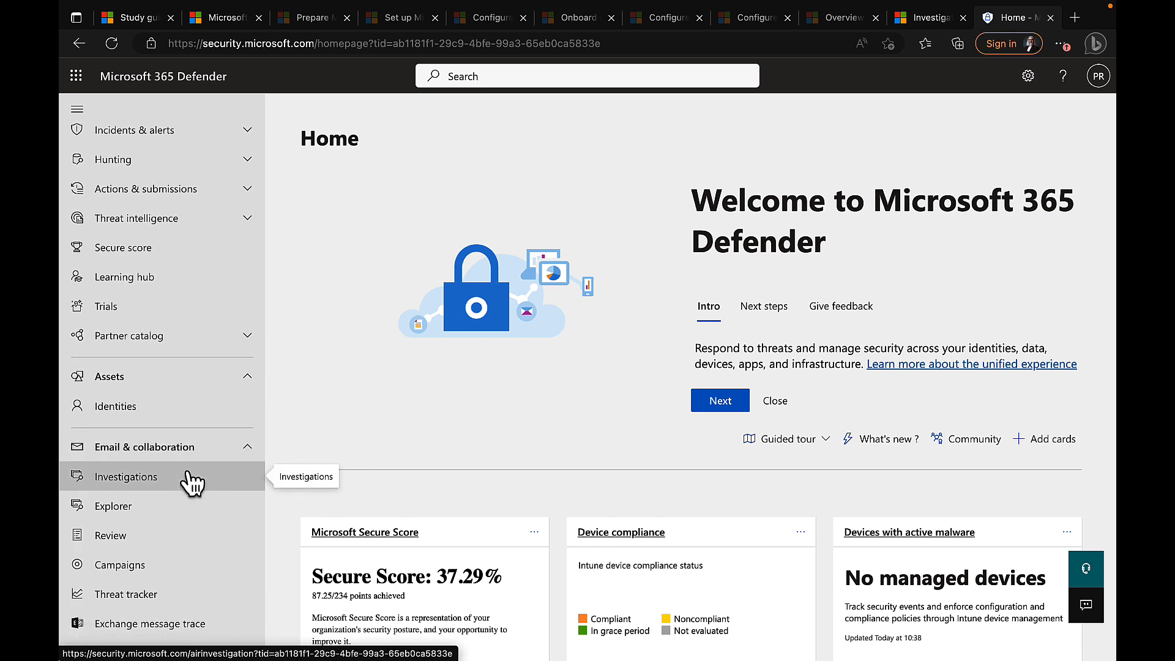
scroll(192, 483, down, 8)
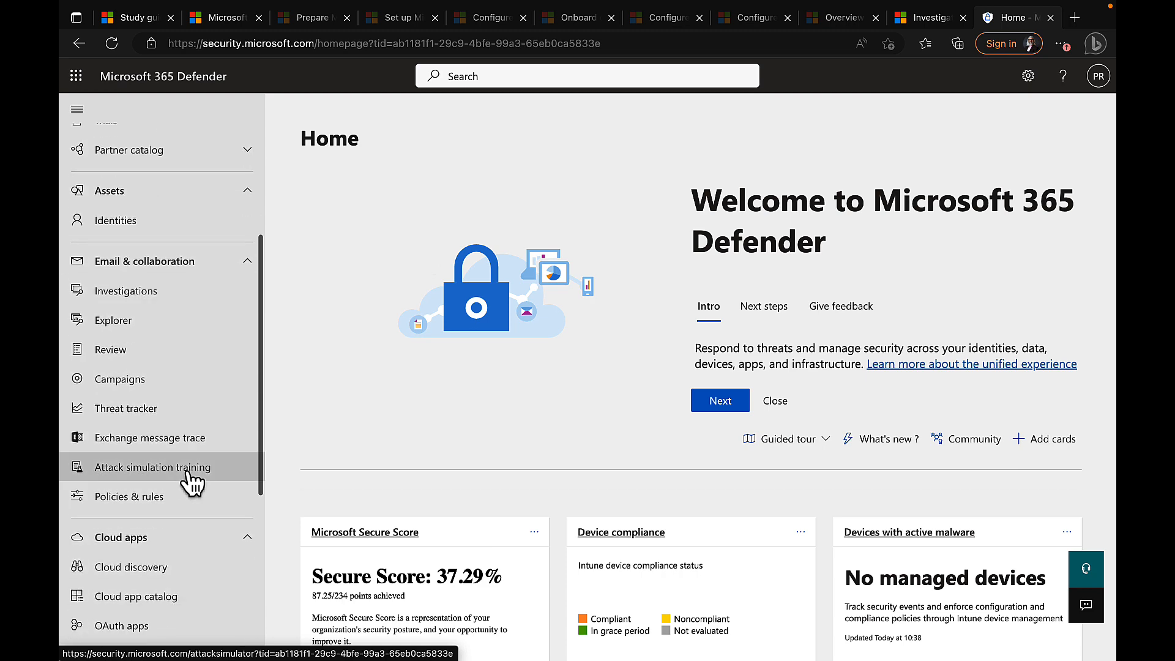
scroll(192, 484, down, 3)
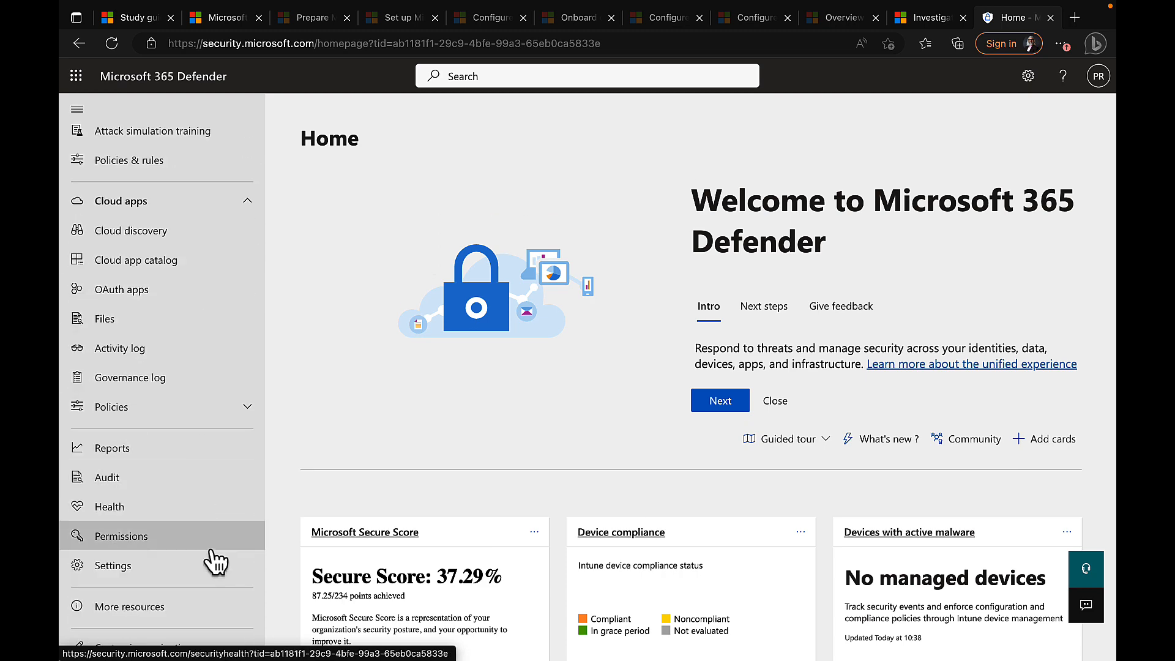
click(142, 569)
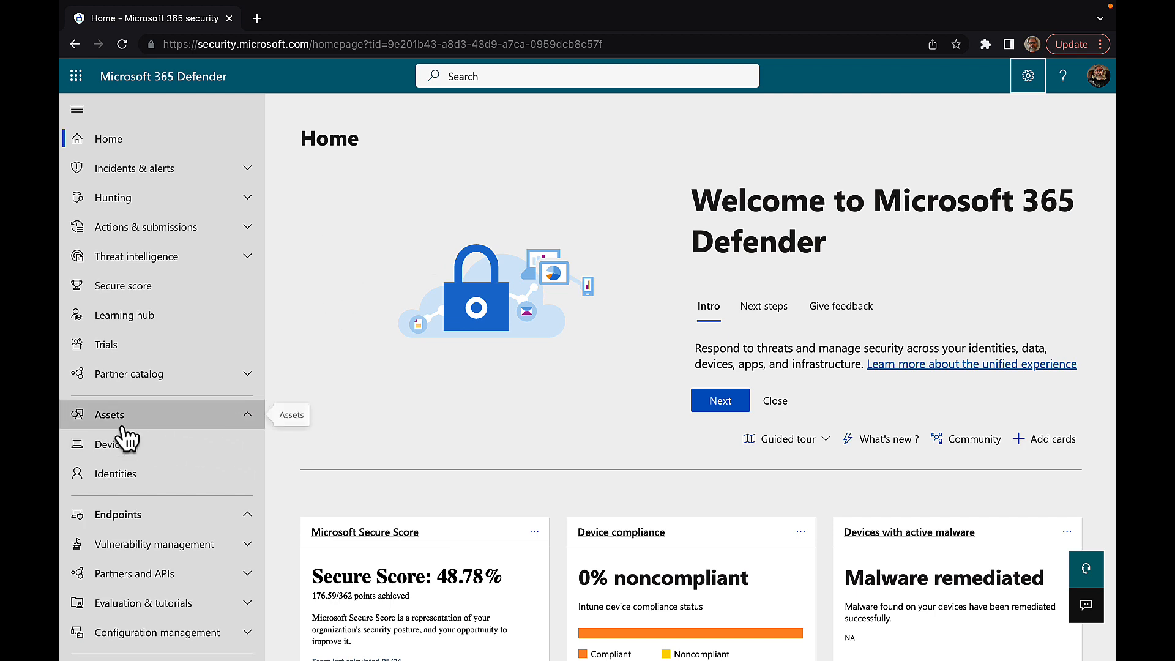
Step: Open Assets > Devices to view the Device Inventory, which lists 0 devices
click(122, 453)
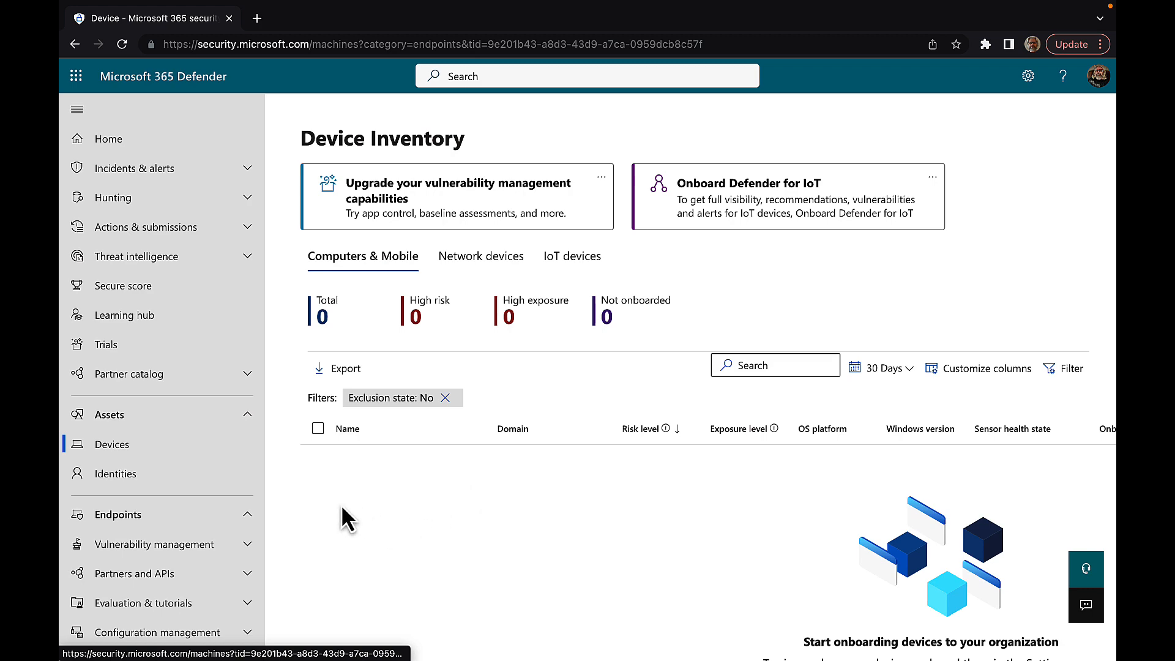
scroll(157, 508, down, 10)
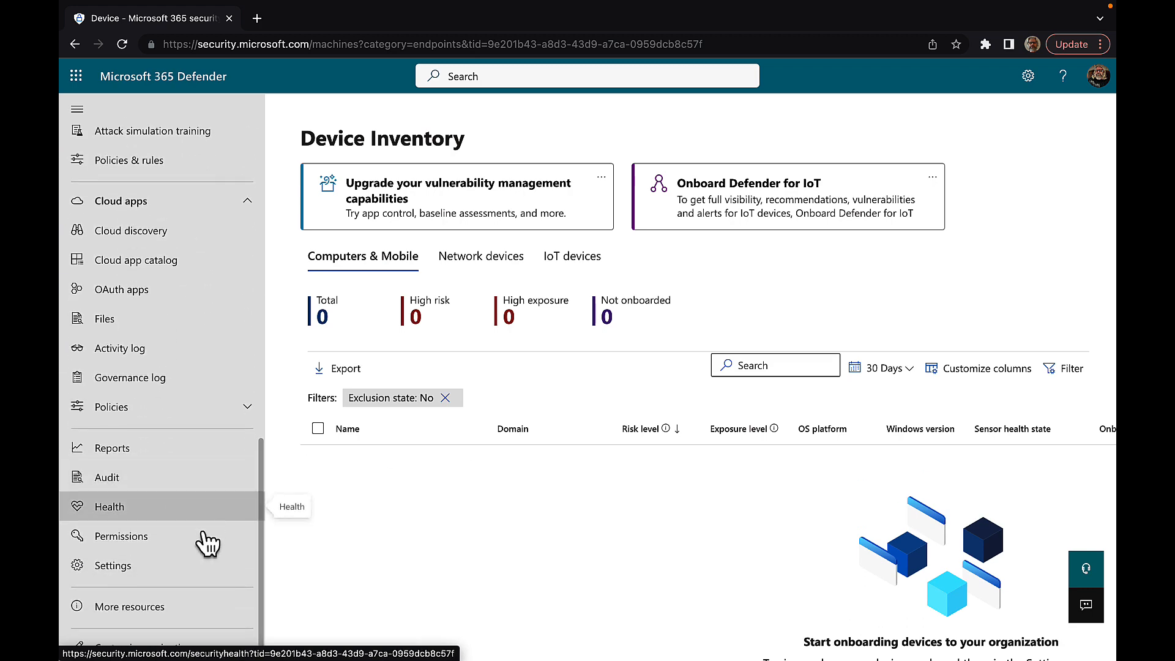
Step: Go to Settings > Endpoints > Advanced features and collapse the navigation pane
click(117, 568)
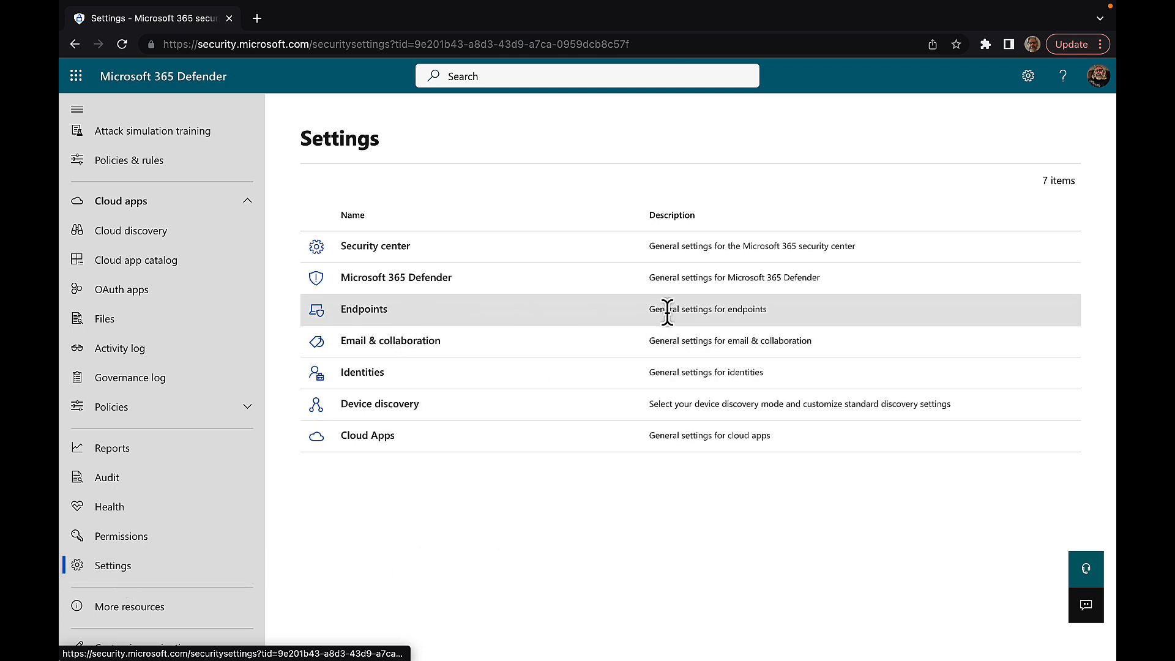
click(366, 312)
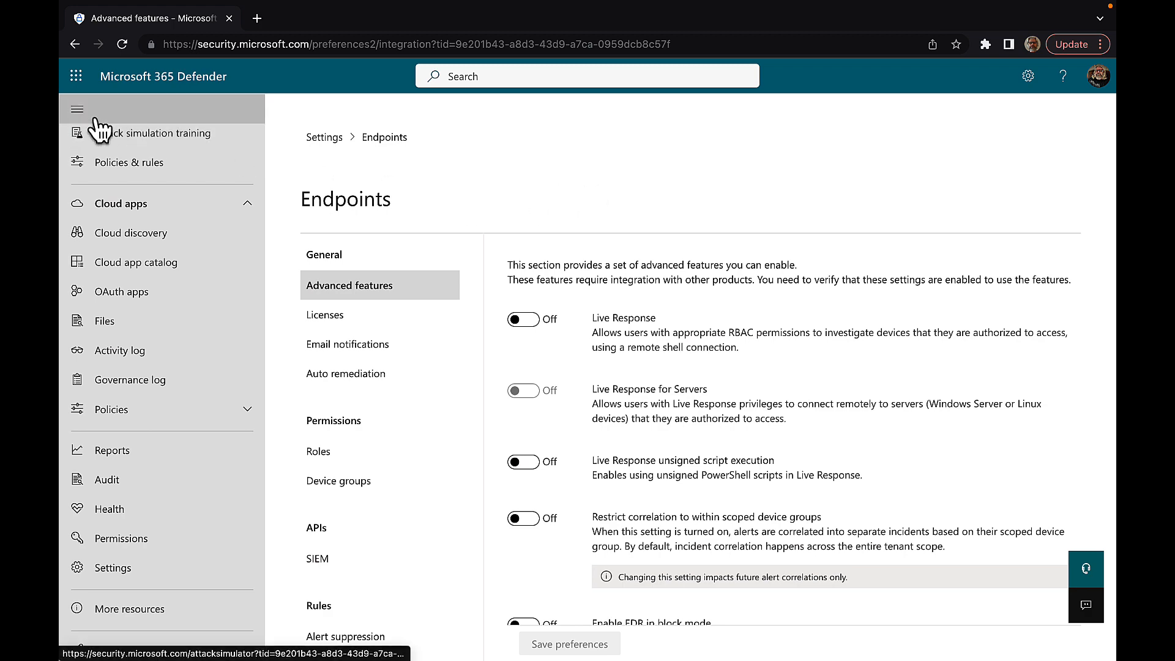
click(77, 109)
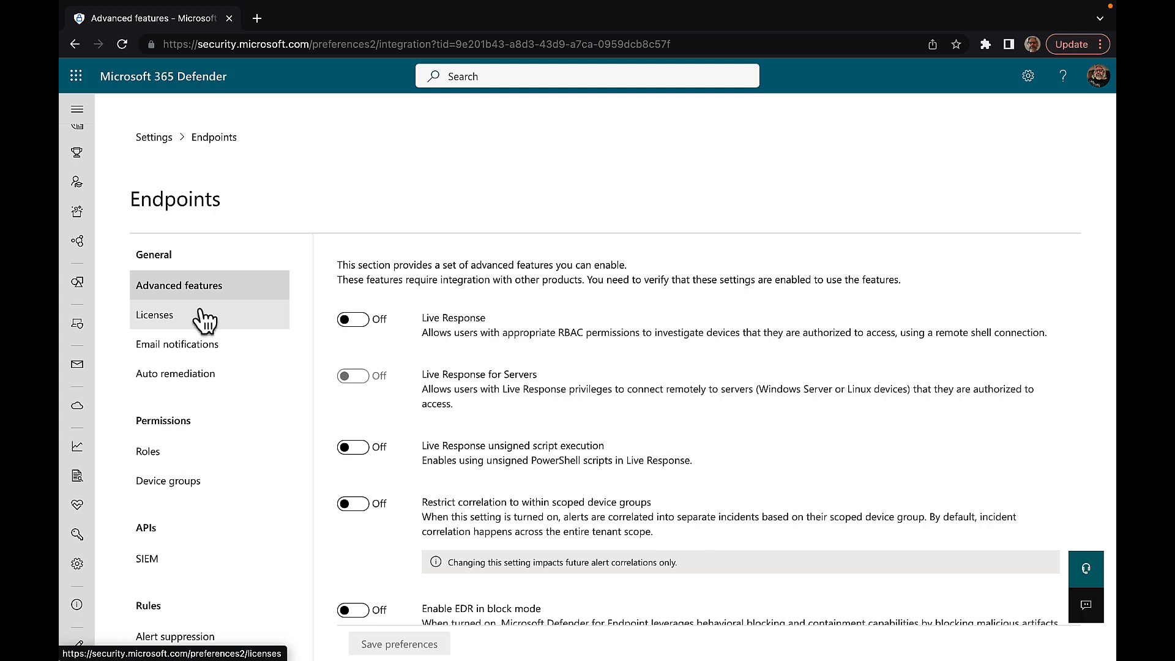
Step: View the Endpoints Licenses page, then the Email notifications page showing 0 rules
click(174, 329)
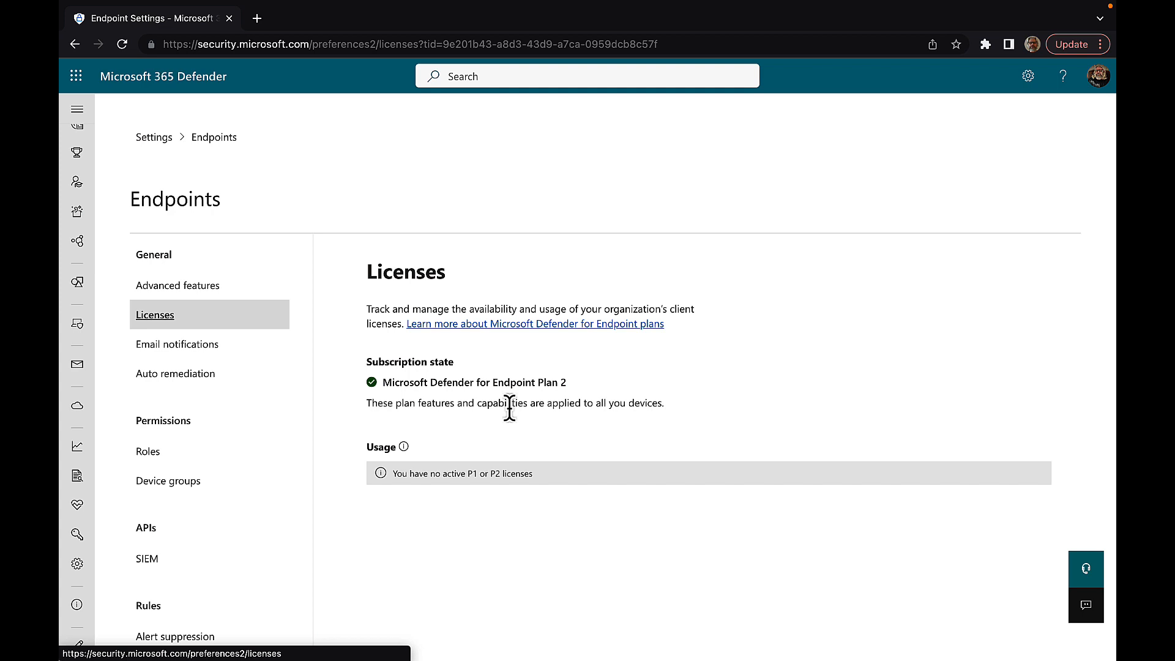
click(210, 352)
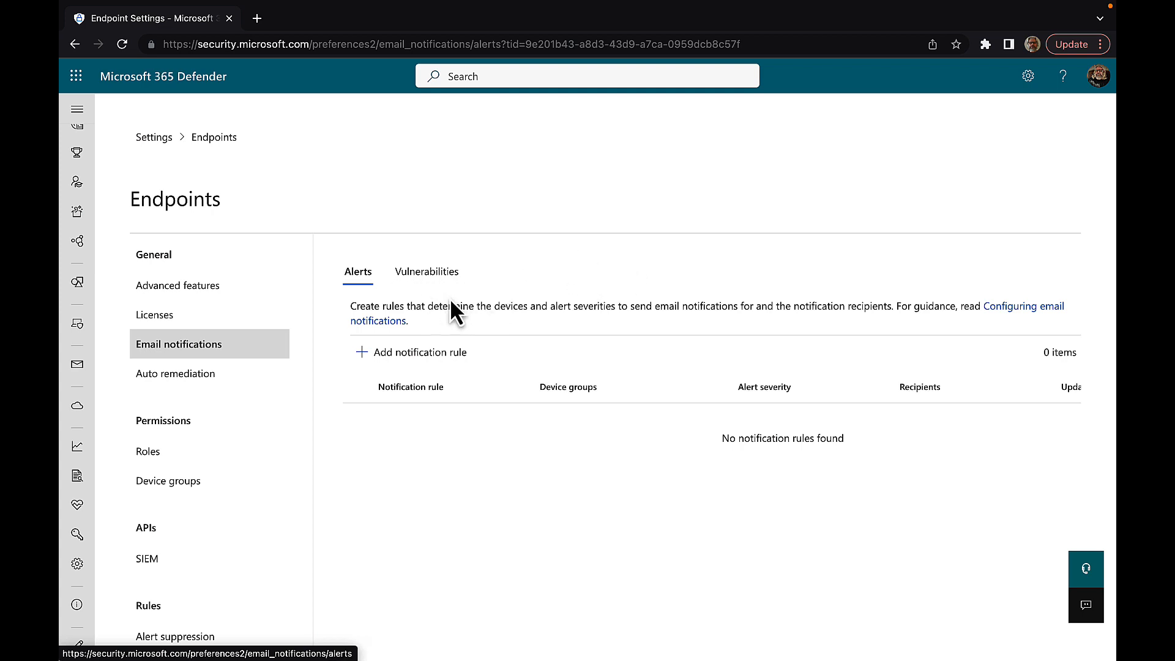
click(408, 358)
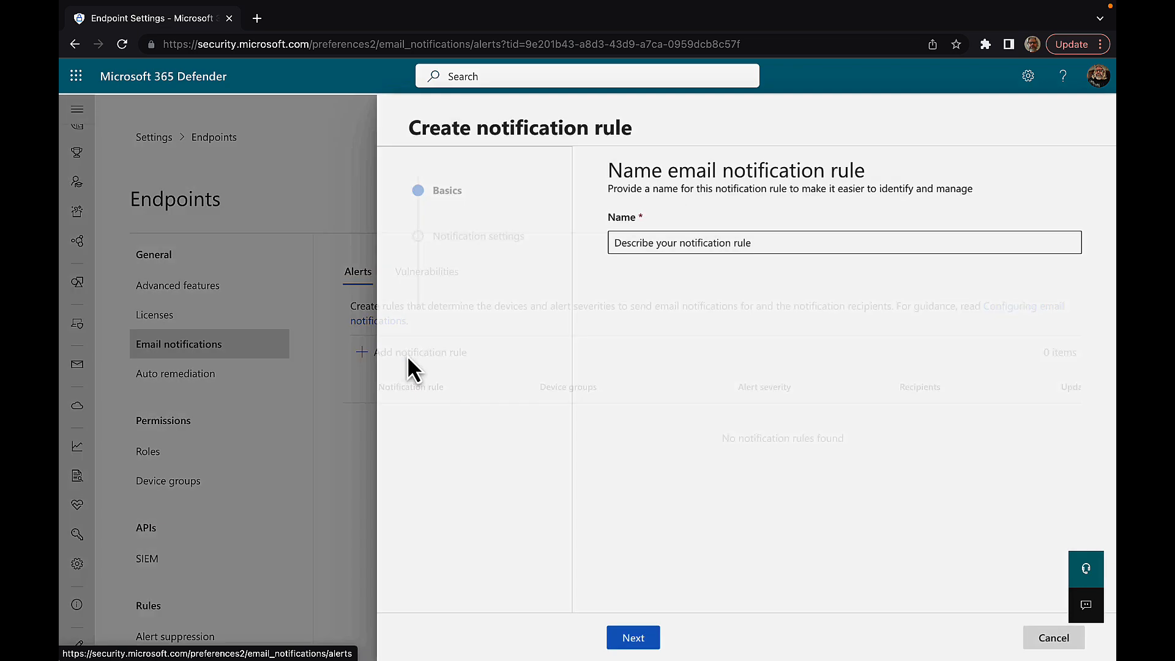
click(634, 242)
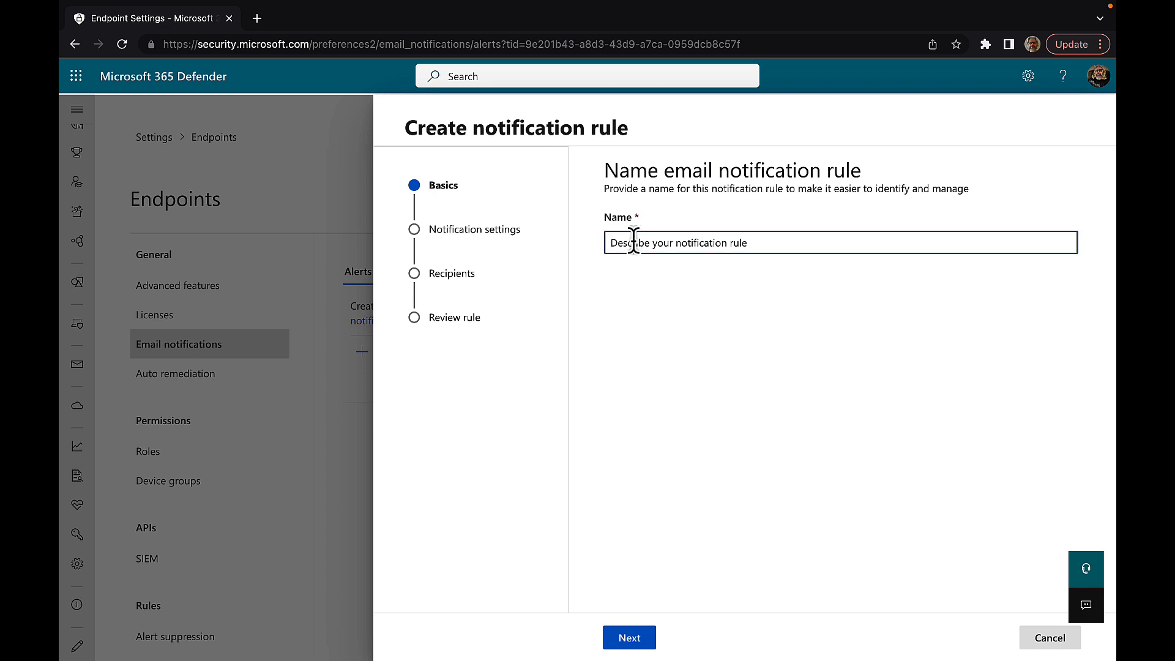
text(Notify Peter)
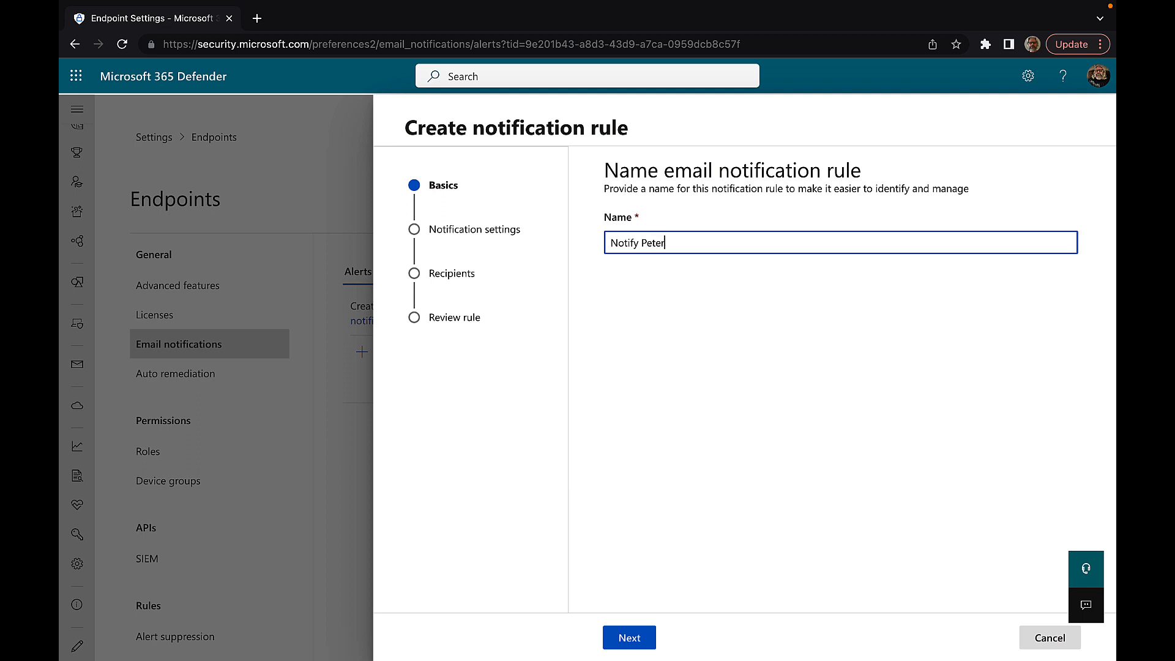
click(632, 638)
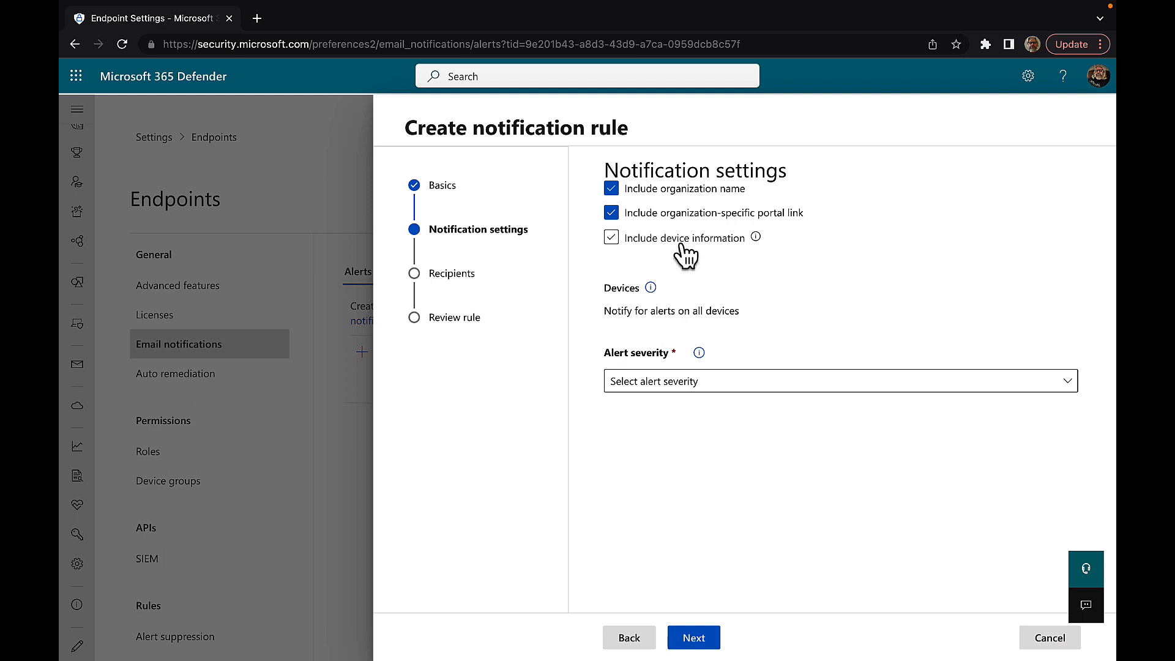
mouse_move(757, 239)
click(614, 242)
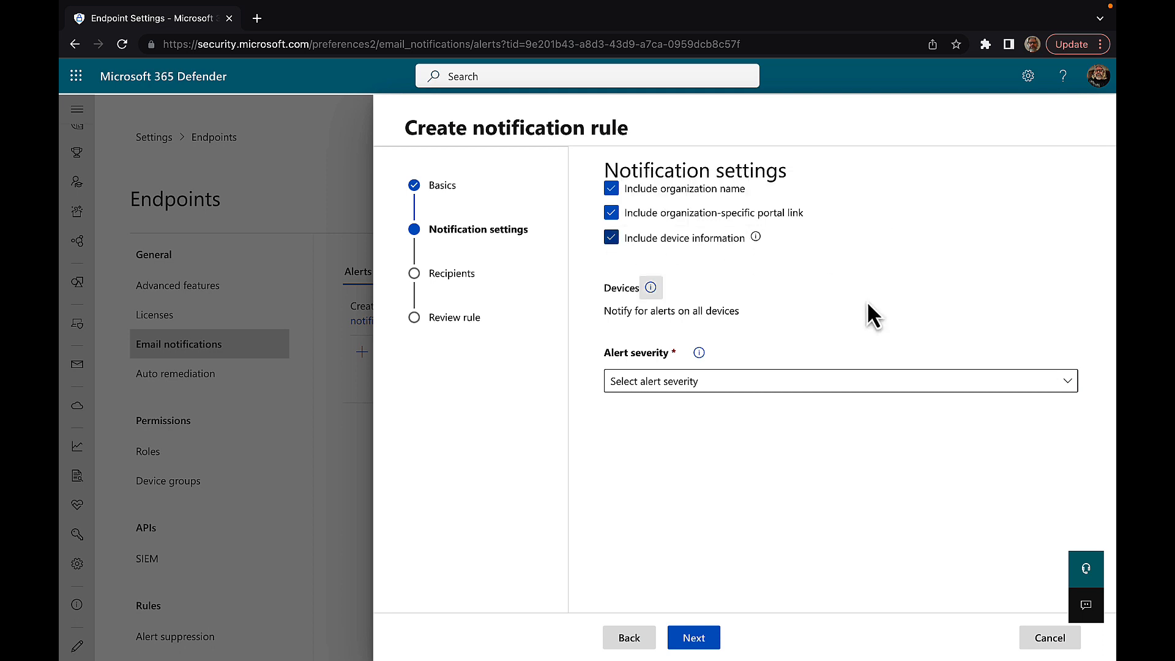
mouse_move(652, 291)
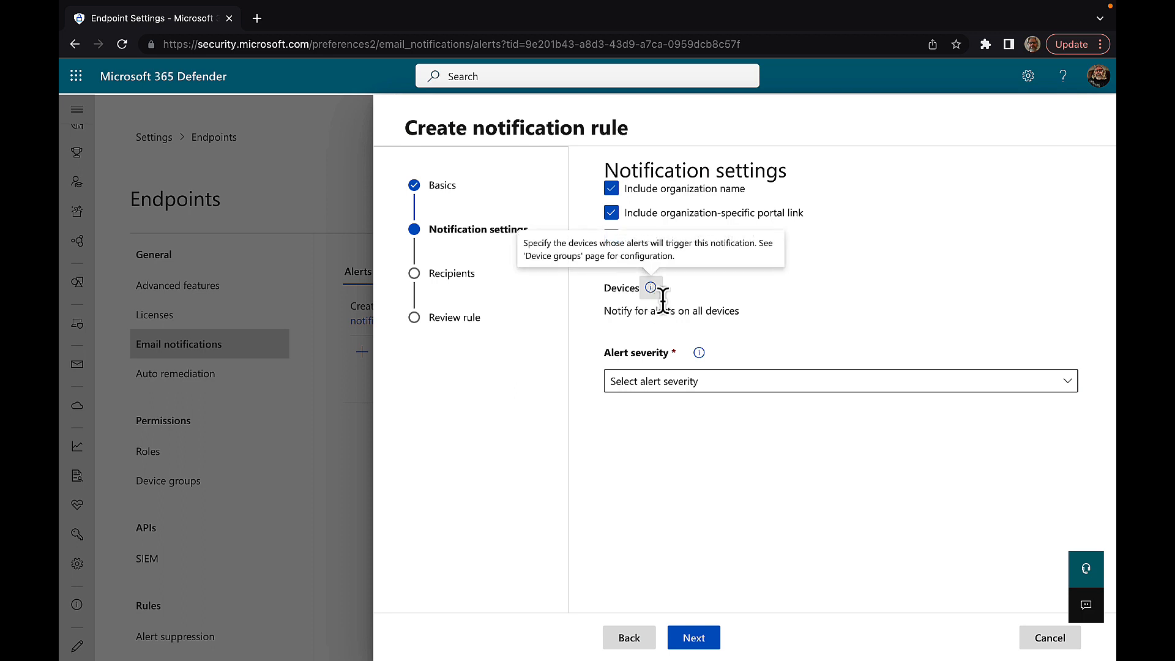
mouse_move(700, 355)
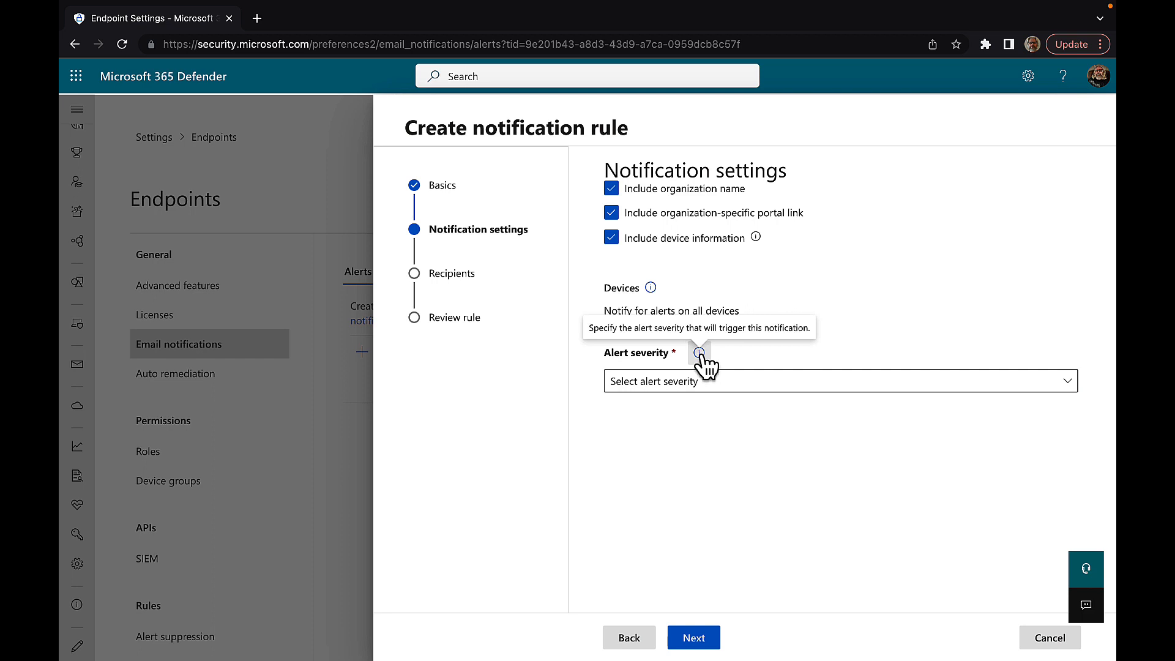
click(788, 383)
click(768, 404)
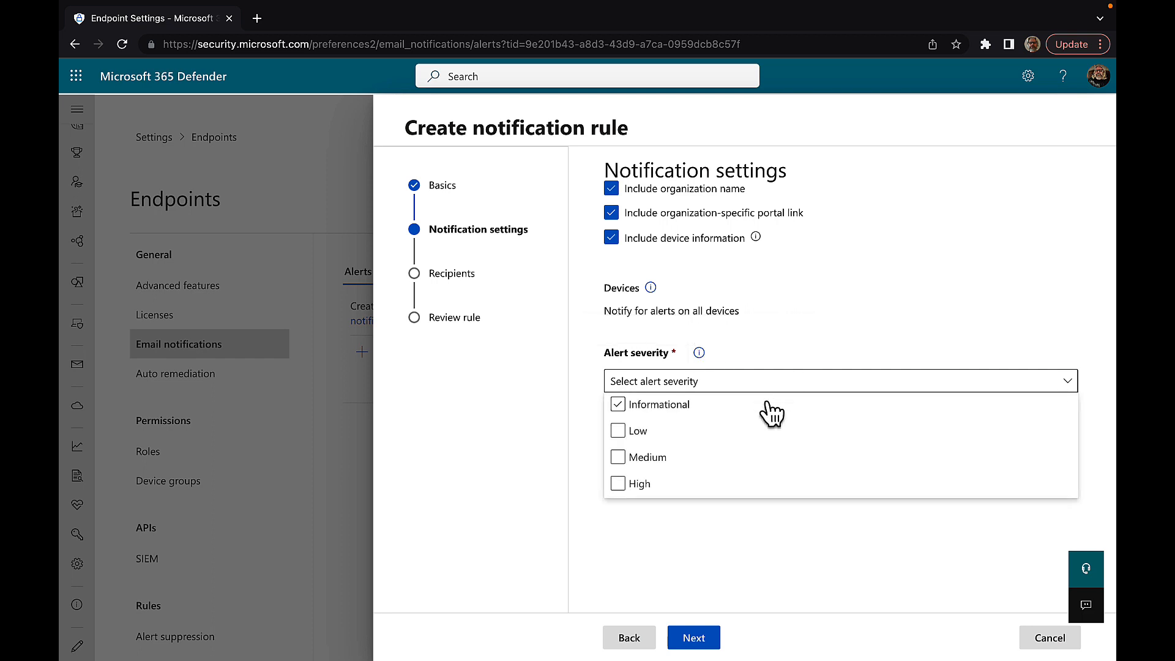
click(769, 431)
click(768, 458)
click(630, 487)
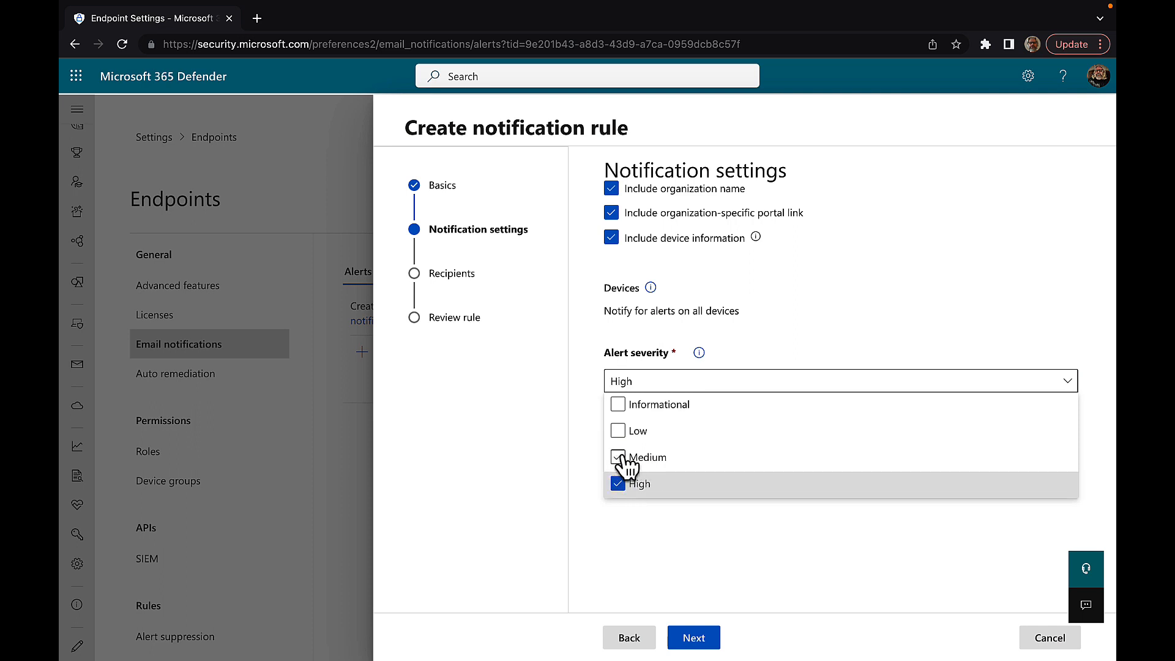
click(620, 456)
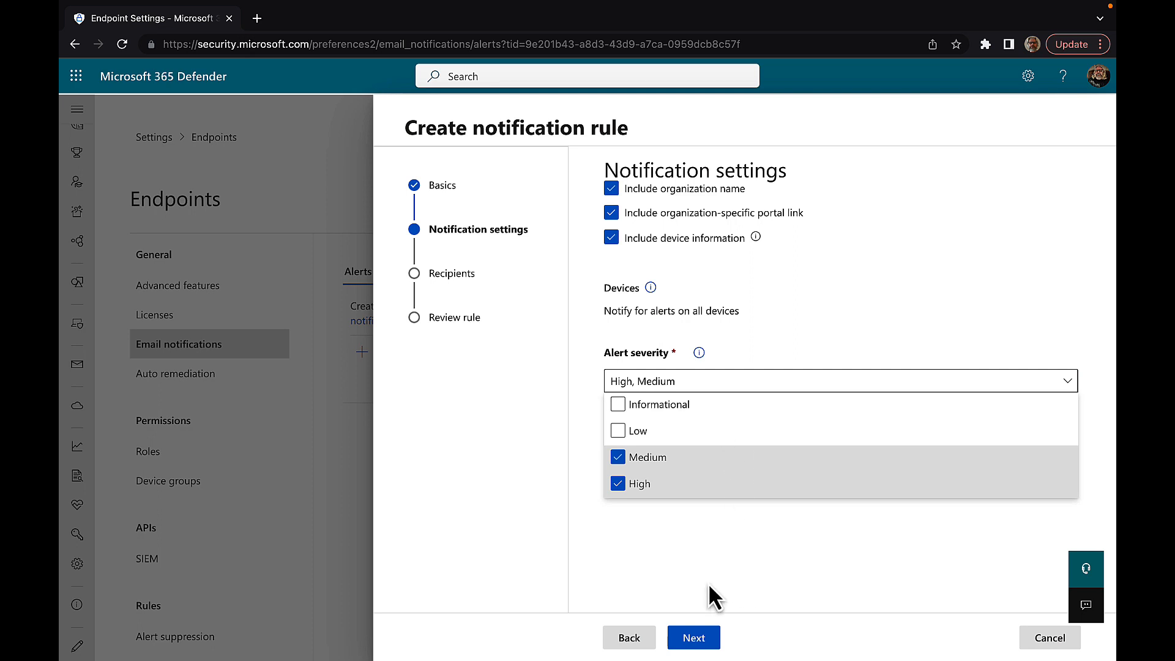
click(694, 637)
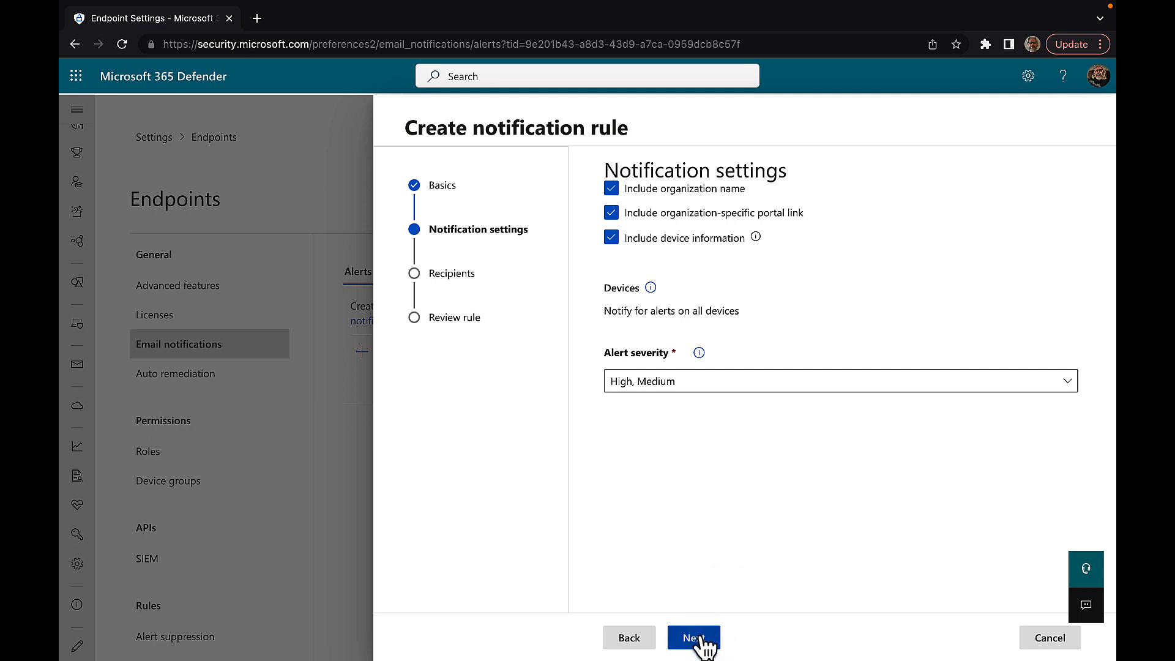
click(700, 637)
click(700, 637)
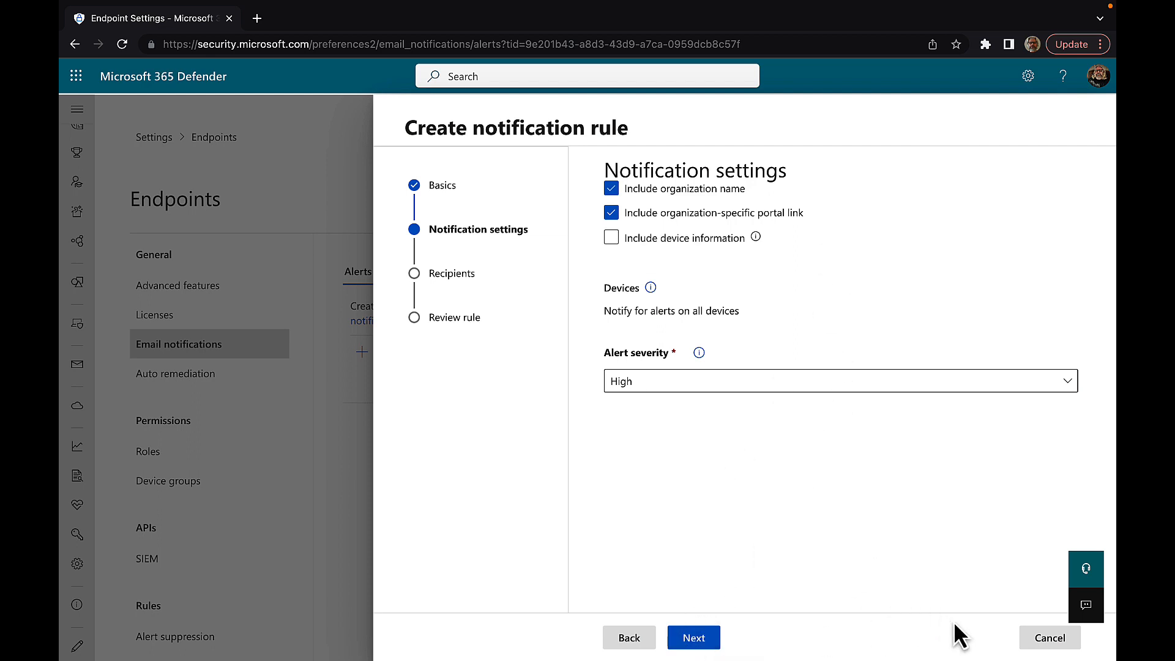
click(1049, 638)
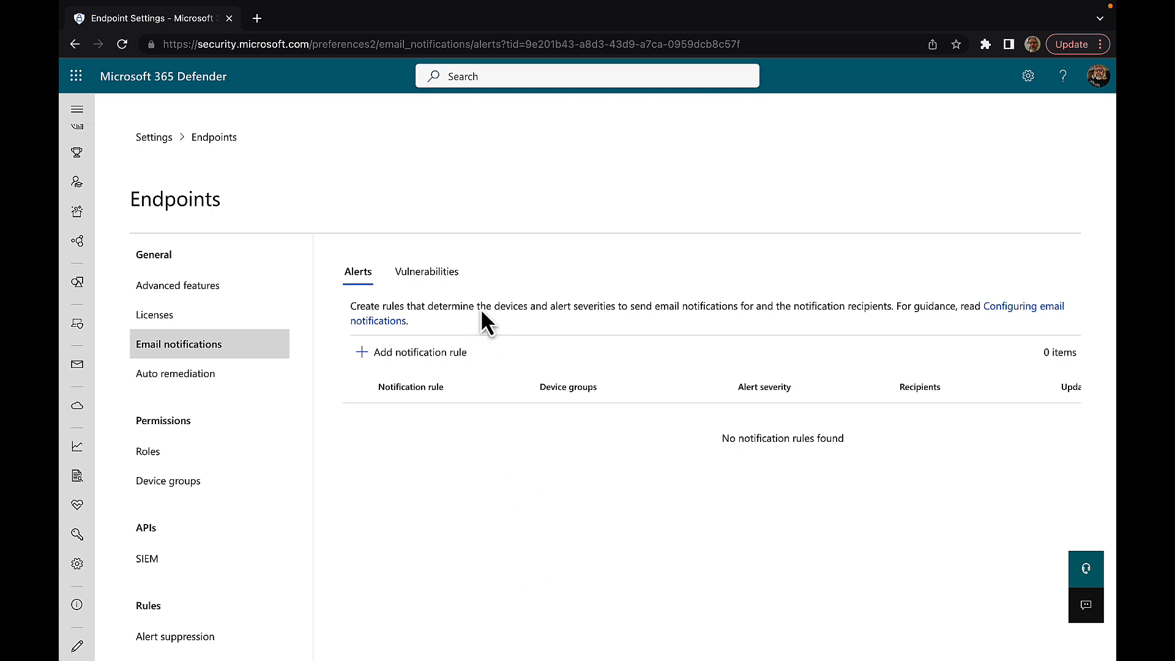
Step: Start a new vulnerability notification rule named 'Tell Peter'
click(436, 279)
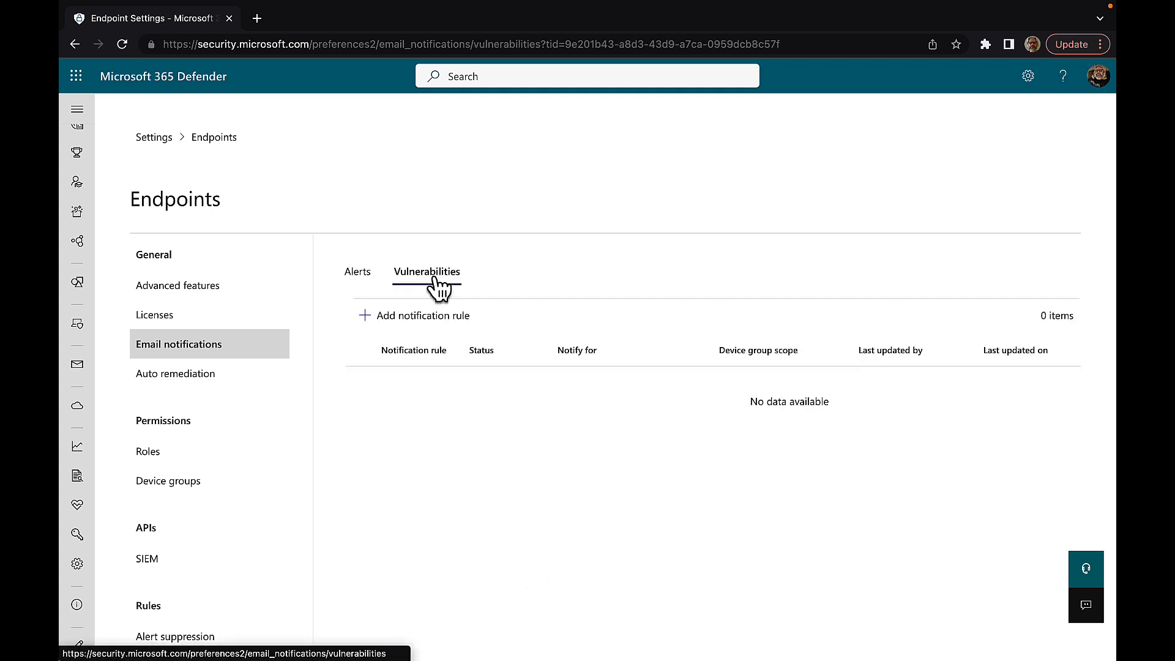
click(450, 333)
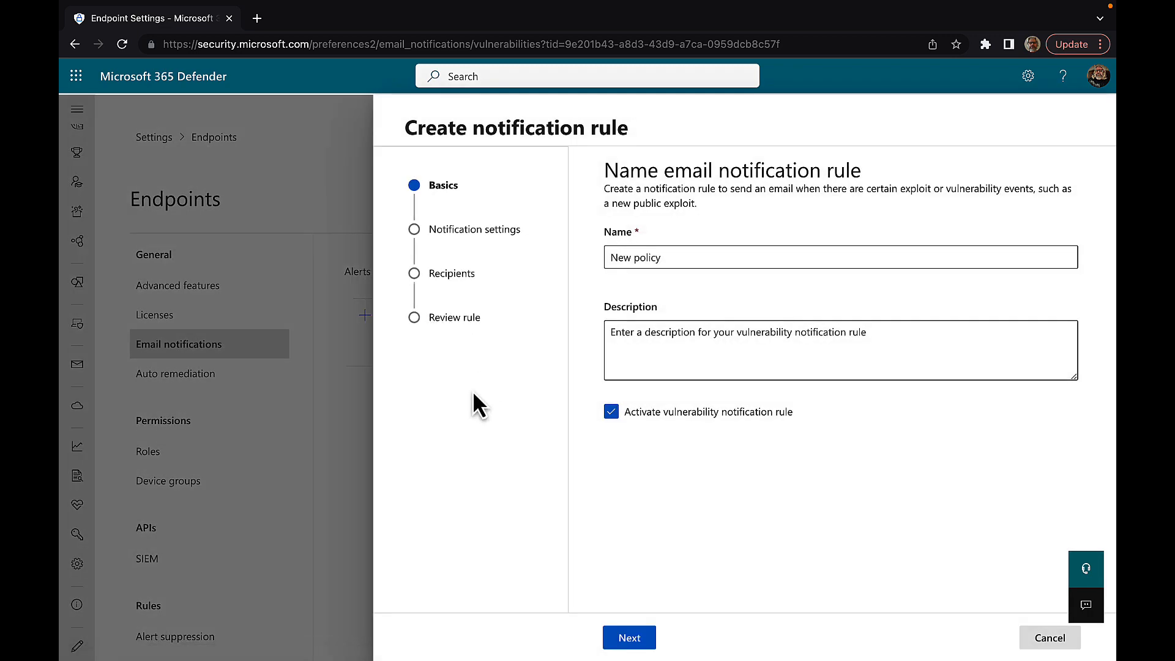
click(631, 257)
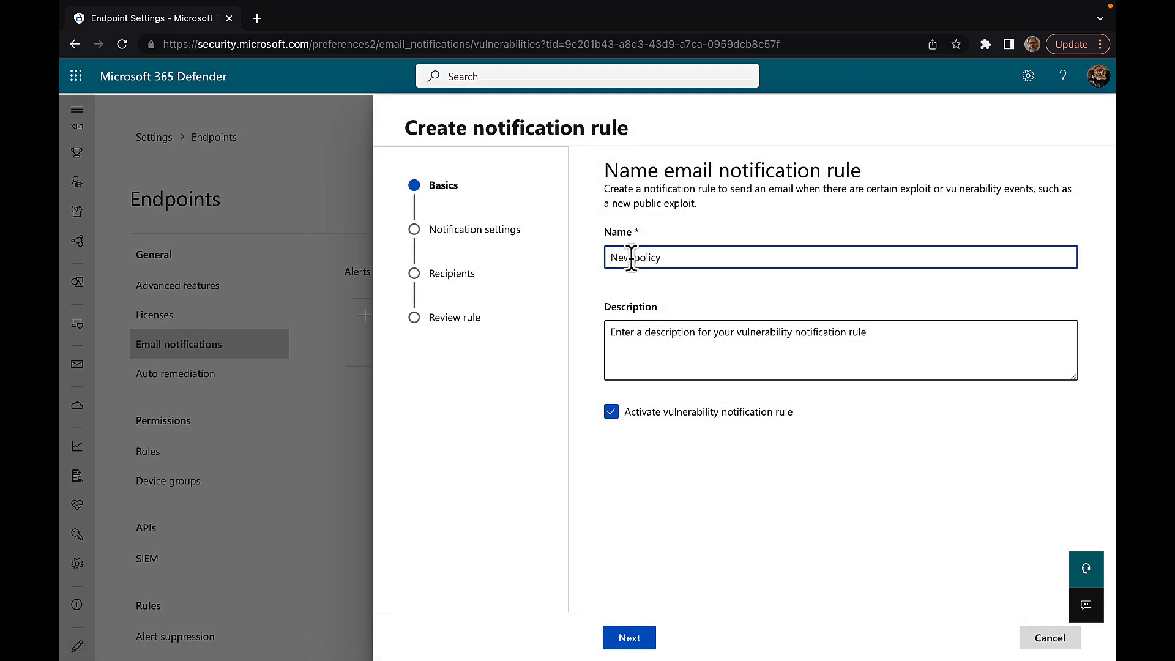
key(ctrl+a)
text(Tell Peter)
click(630, 640)
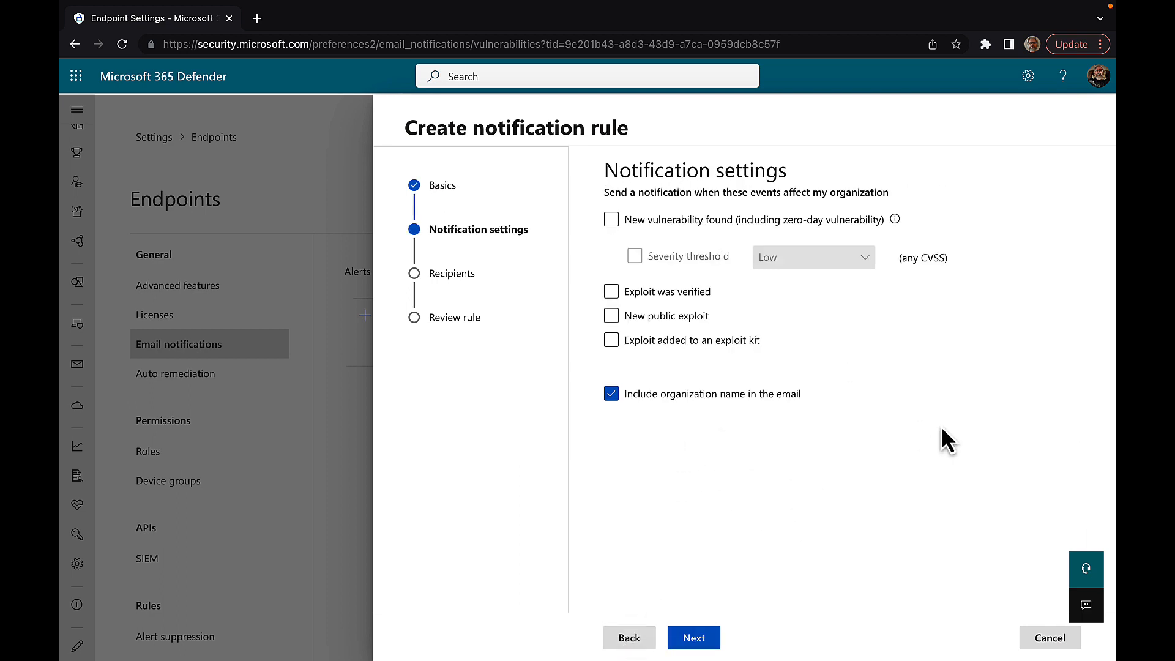
Step: Notify on new vulnerabilities at Critical threshold, plus verified, new public and exploit-kit exploits
click(612, 219)
mouse_move(896, 221)
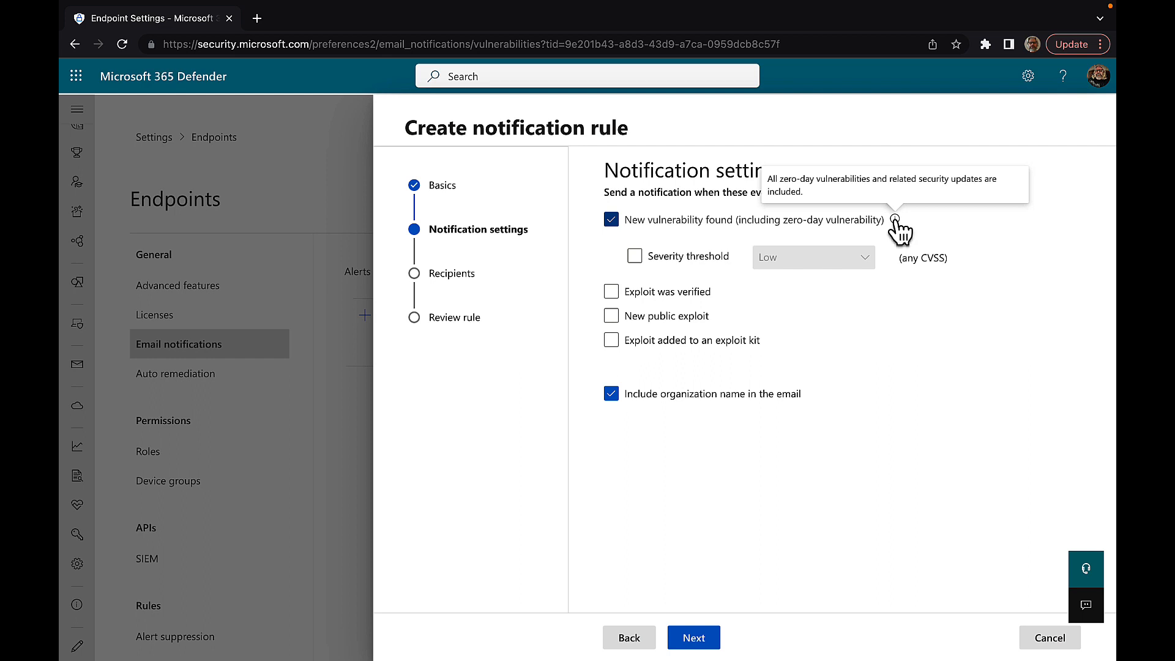
click(635, 256)
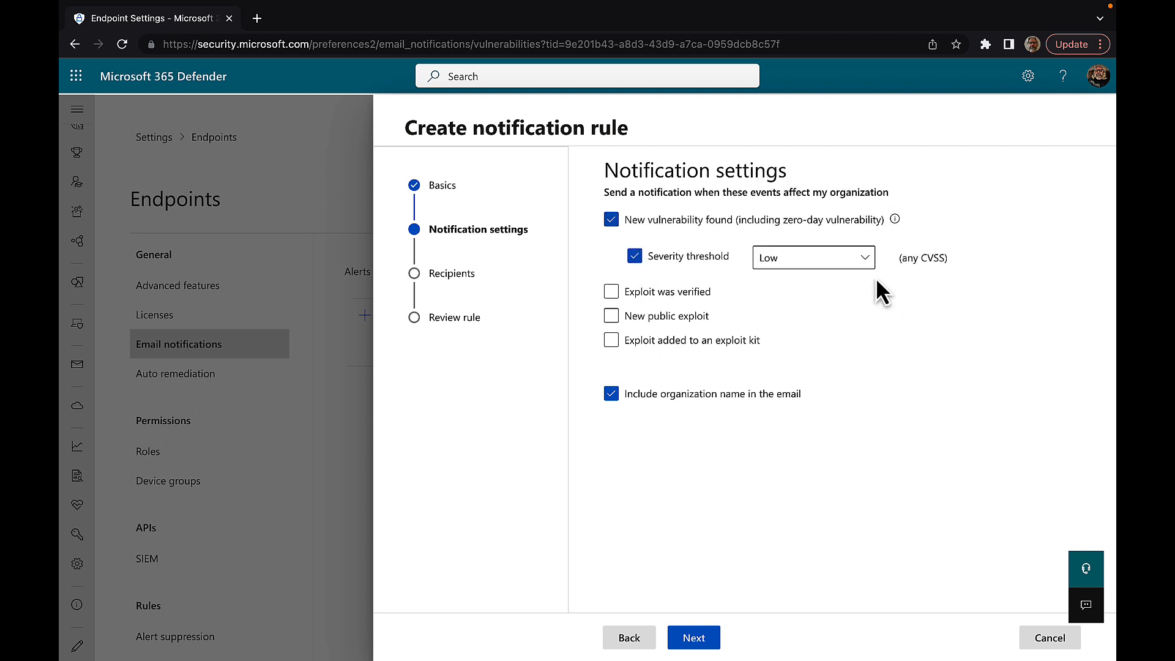
click(865, 260)
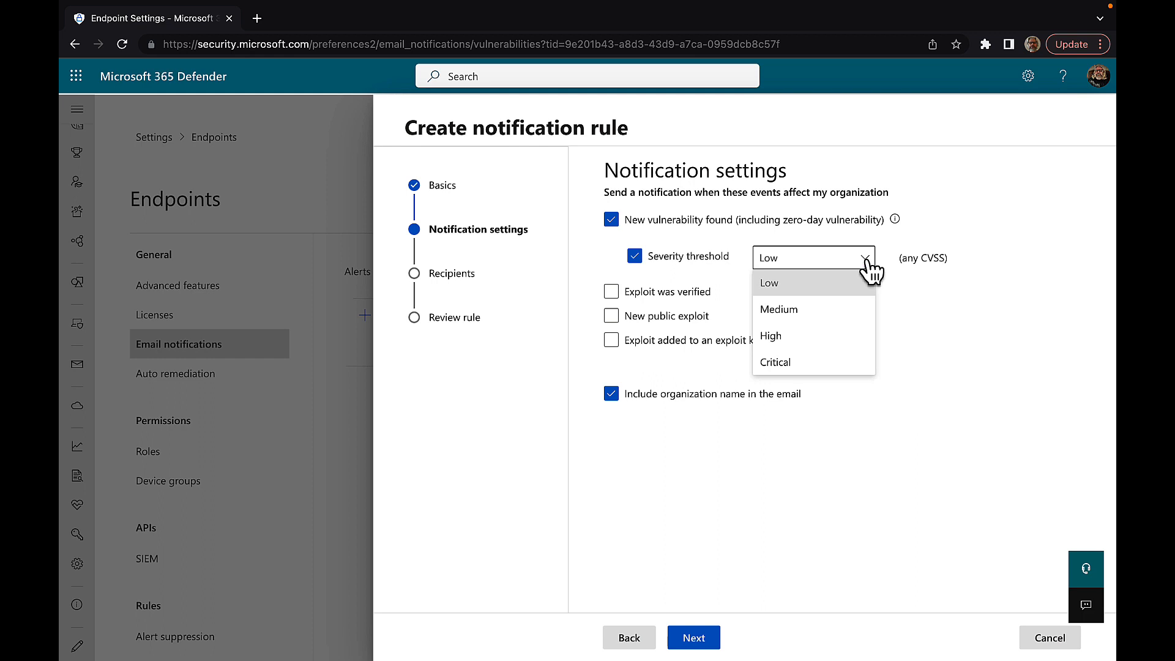
click(795, 367)
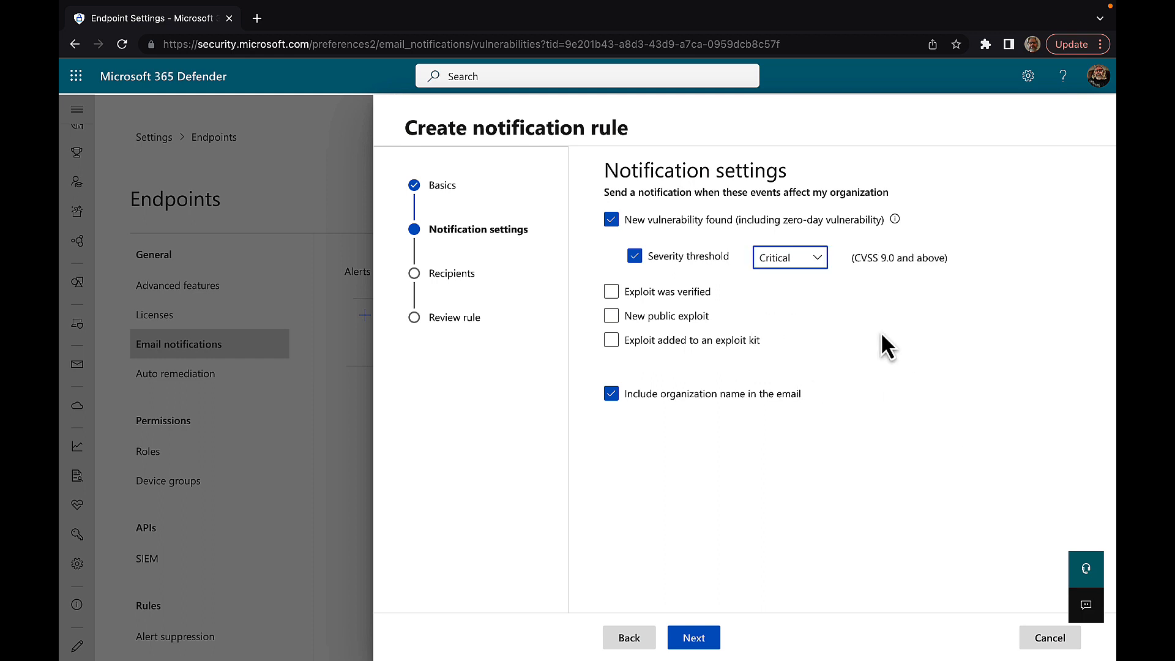
click(759, 340)
click(625, 294)
click(614, 316)
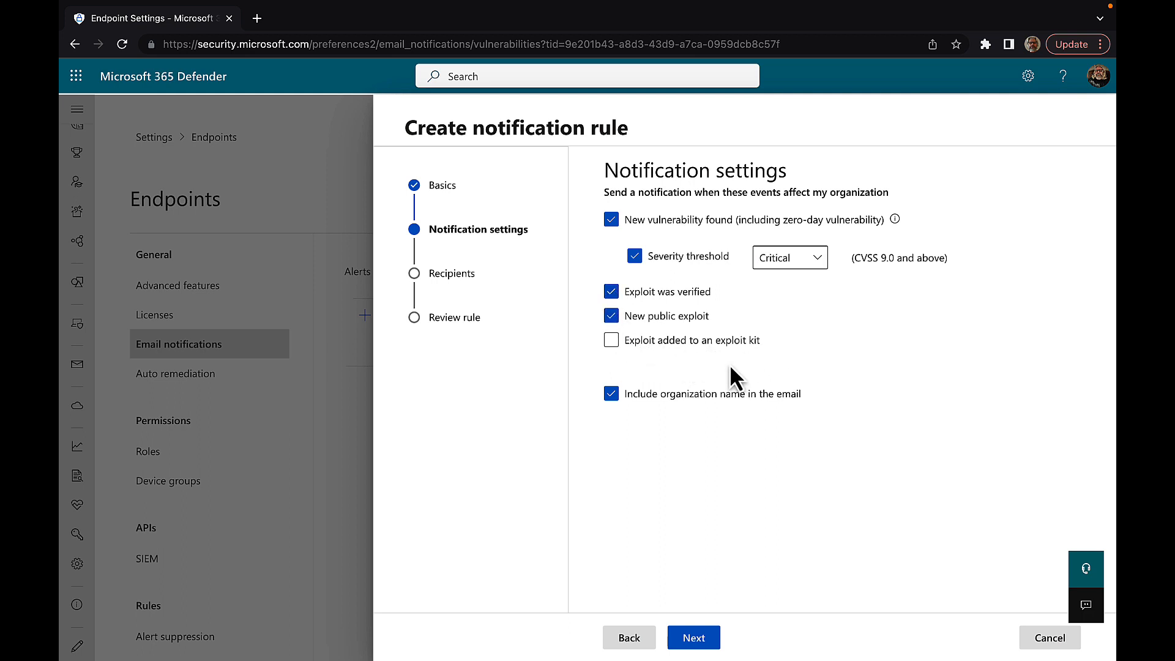
click(630, 342)
Step: Add the recipient's e-mail address to the Tell Peter rule and advance to Review rule
click(696, 638)
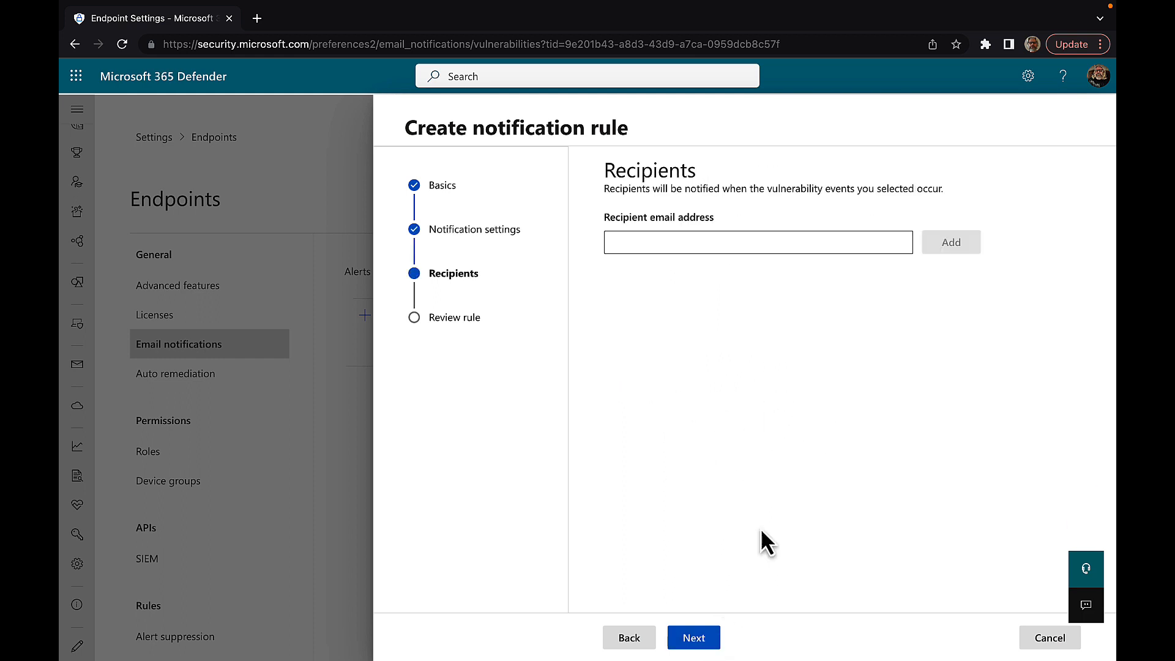
click(642, 242)
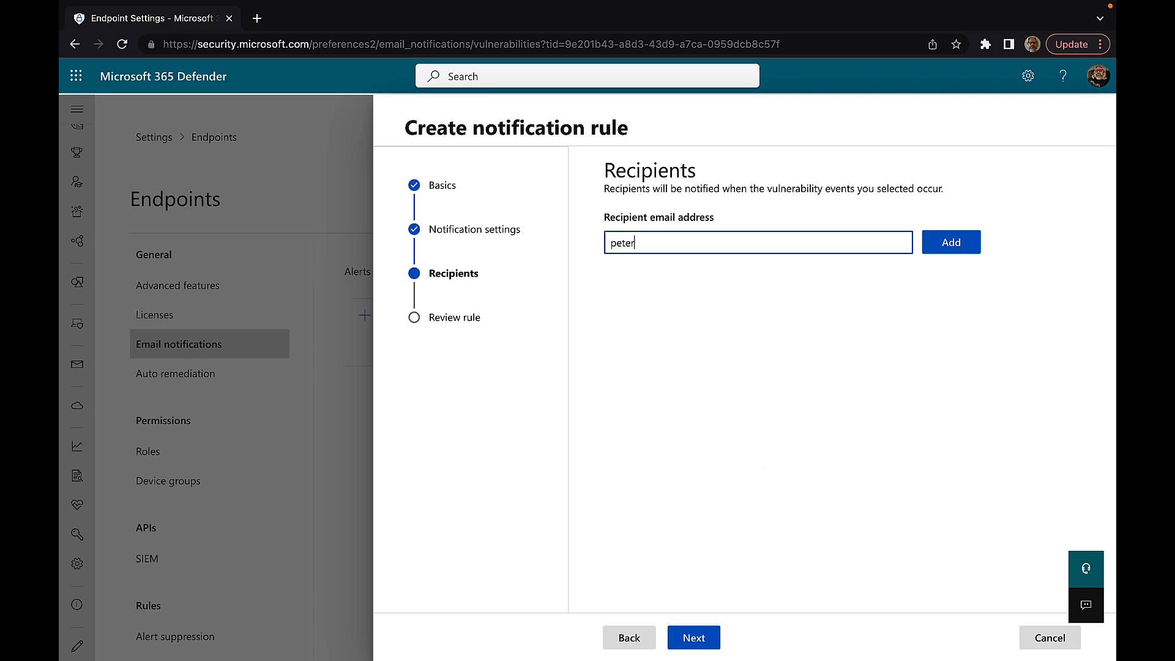
click(941, 240)
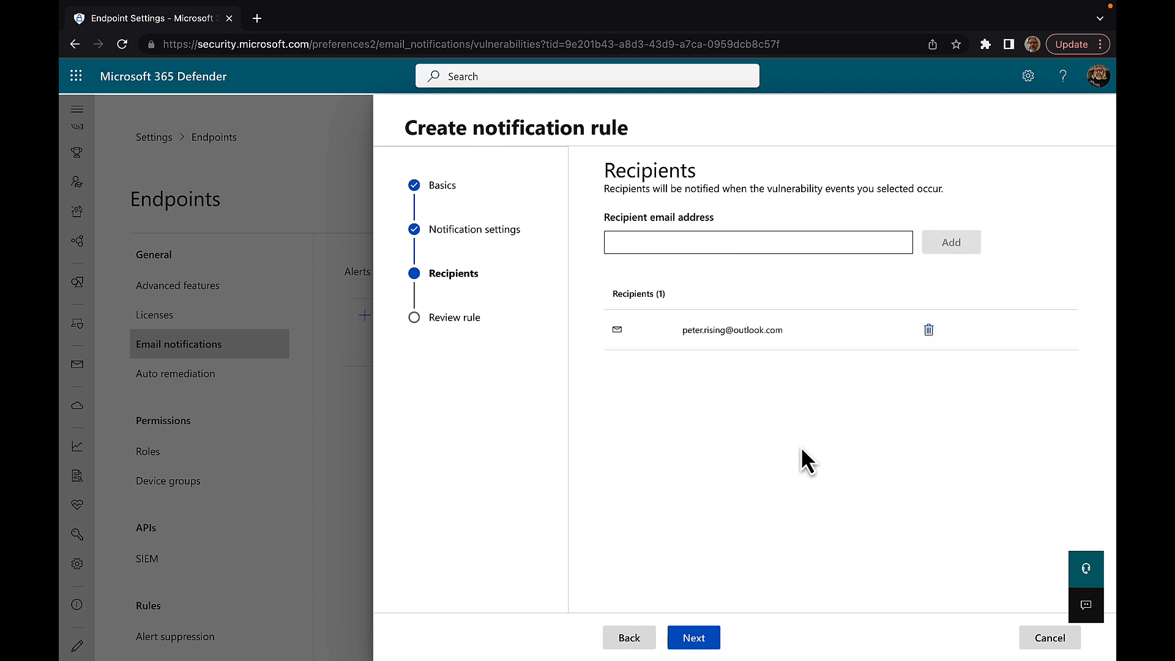
click(694, 637)
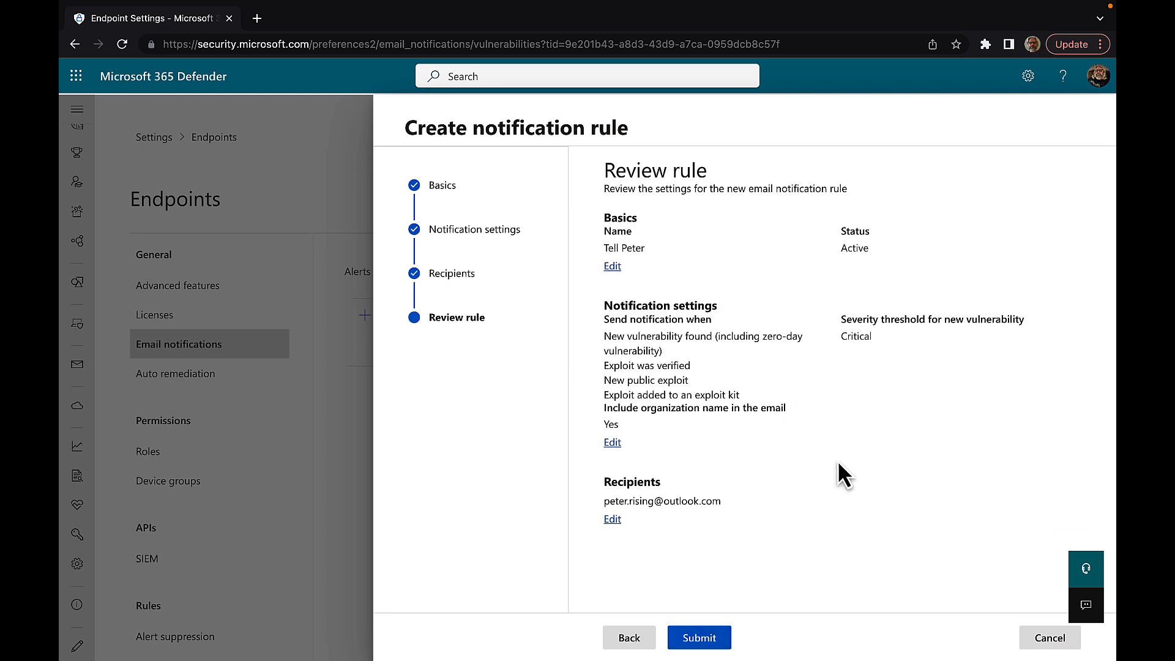
Step: Submit the Tell Peter rule, close the wizard, and view the Auto remediation settings
click(701, 638)
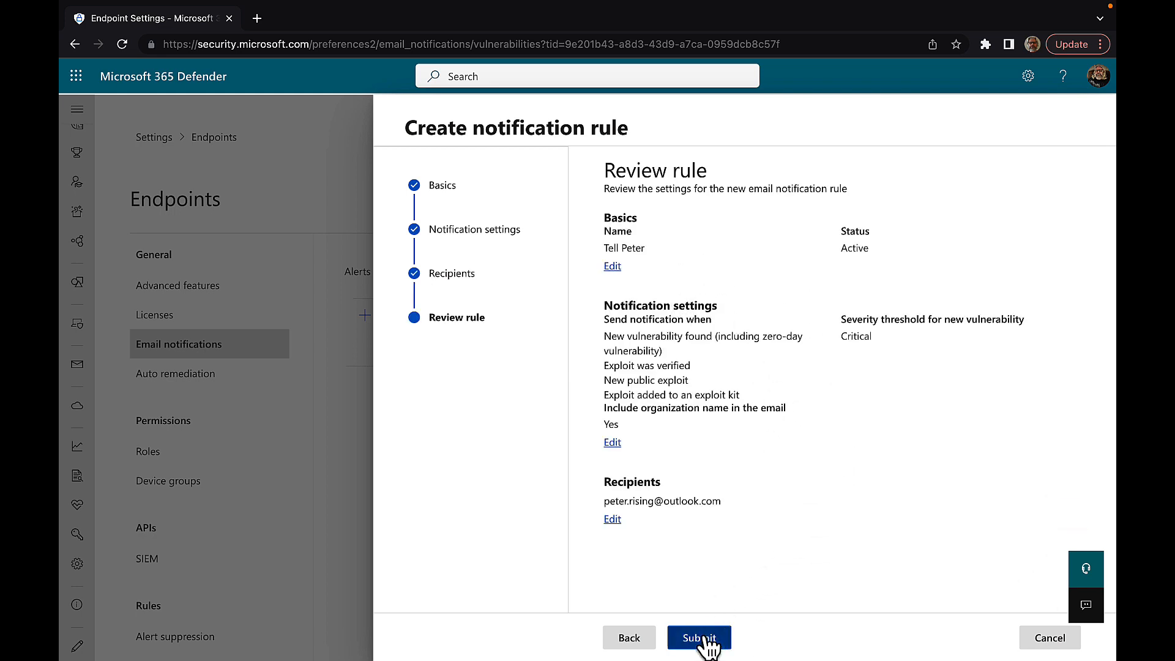
click(640, 639)
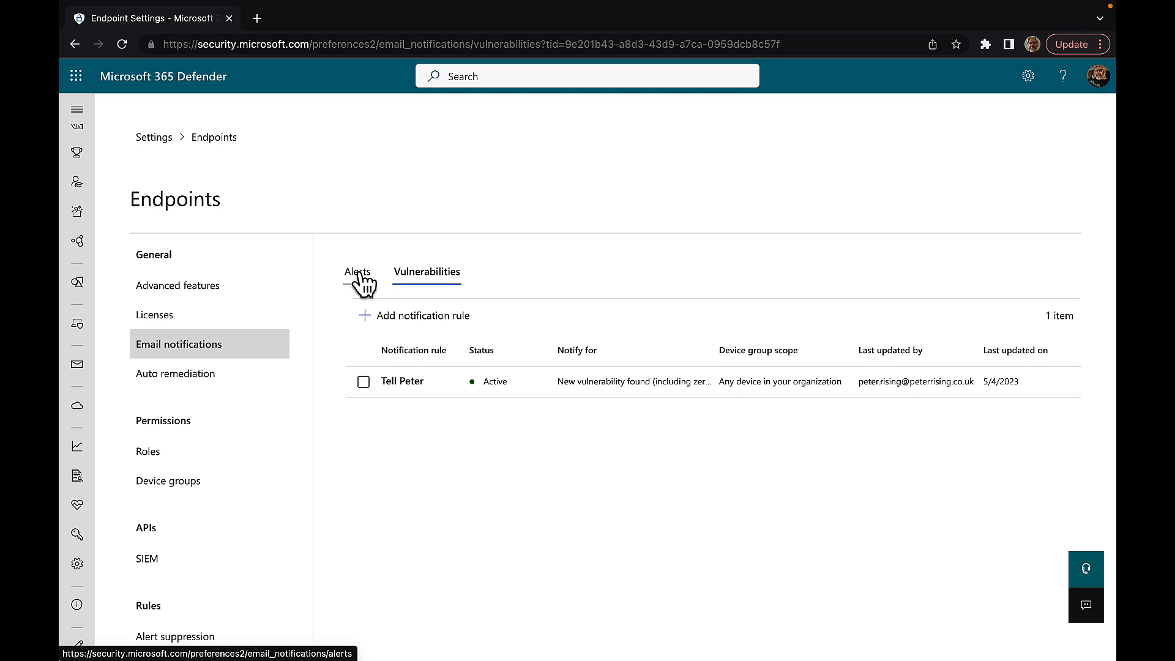
click(205, 385)
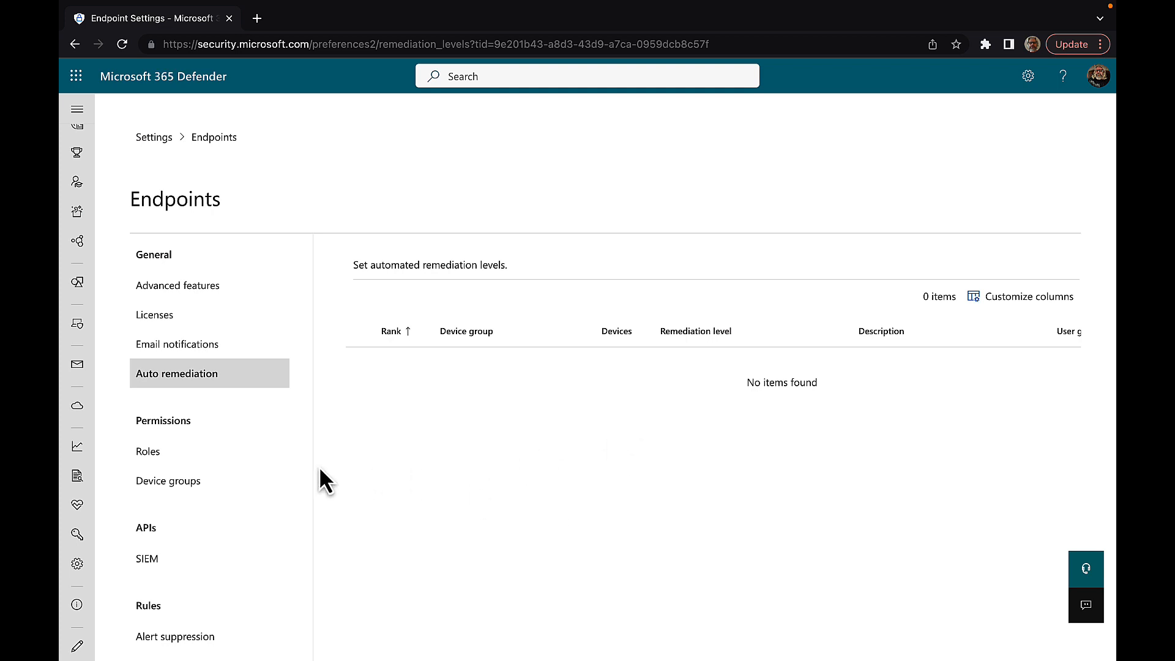
Step: Open the Roles page under Permissions in the Endpoints settings
scroll(276, 469, down, 2)
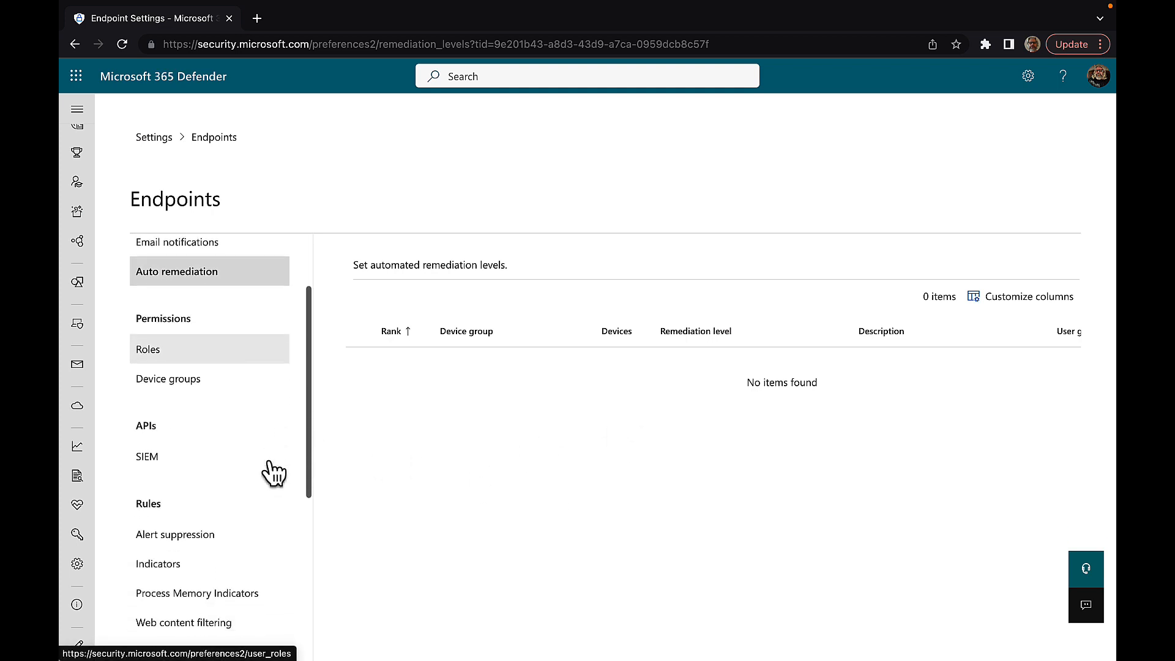
click(183, 333)
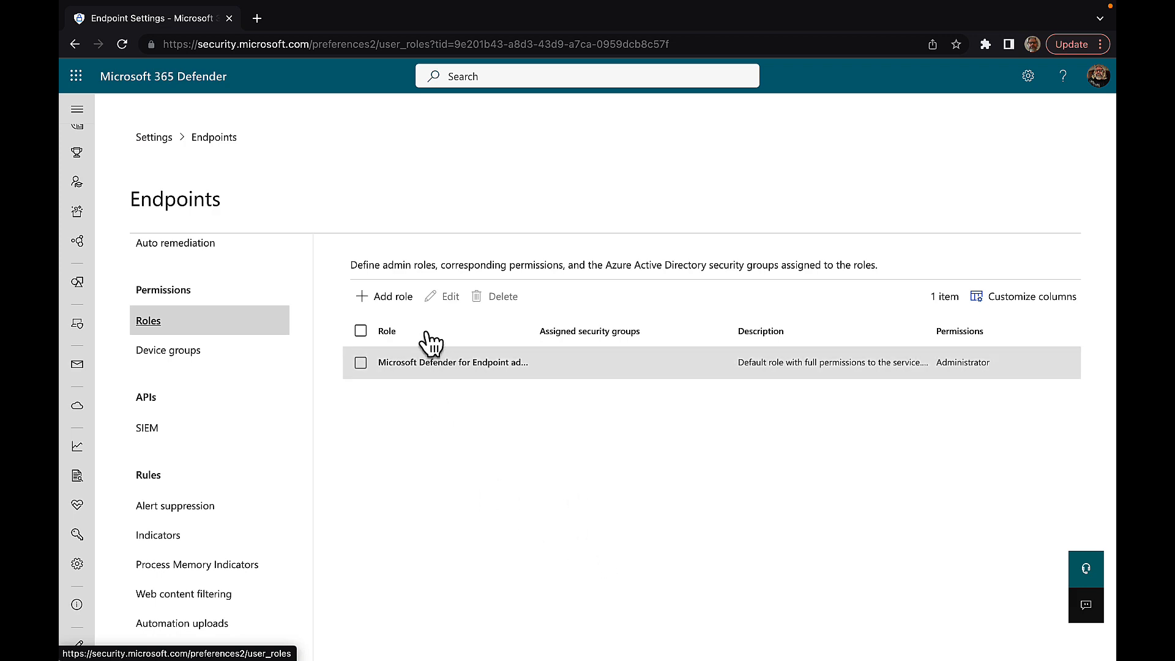
click(388, 297)
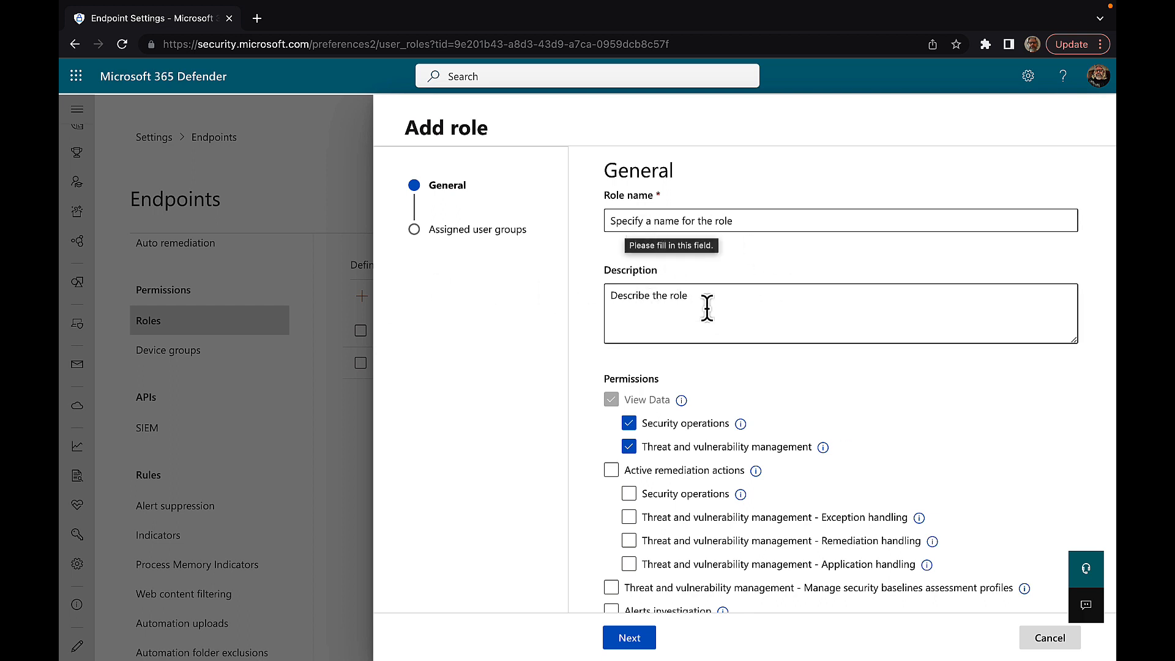
scroll(752, 373, down, 3)
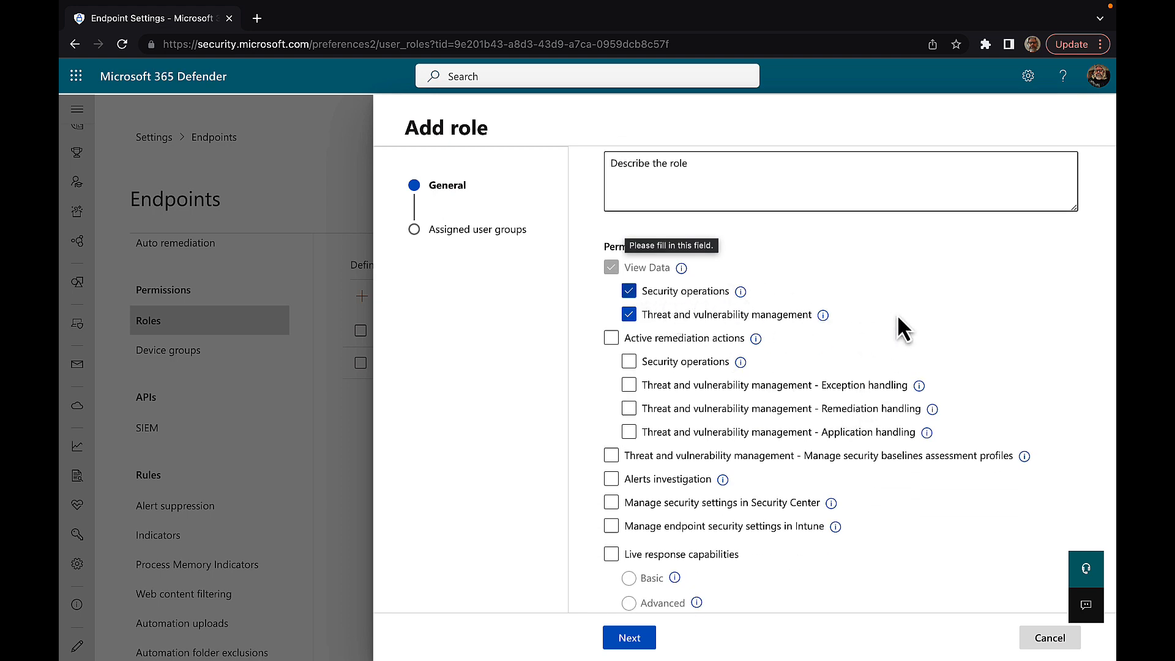
scroll(894, 325, down, 1)
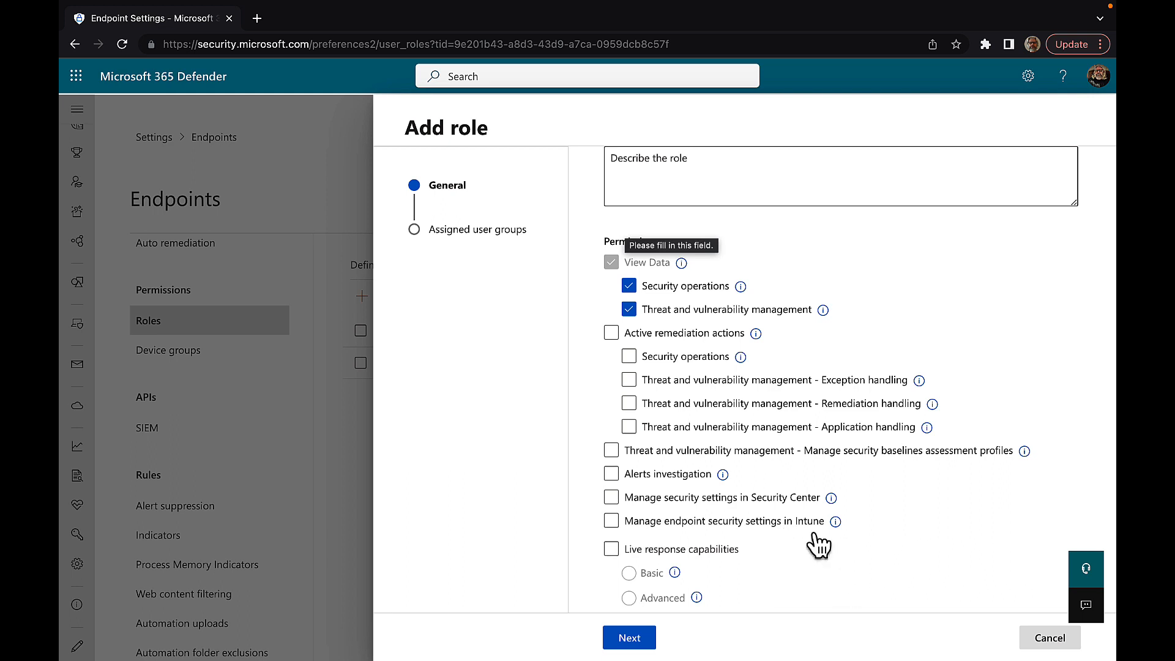
click(1042, 639)
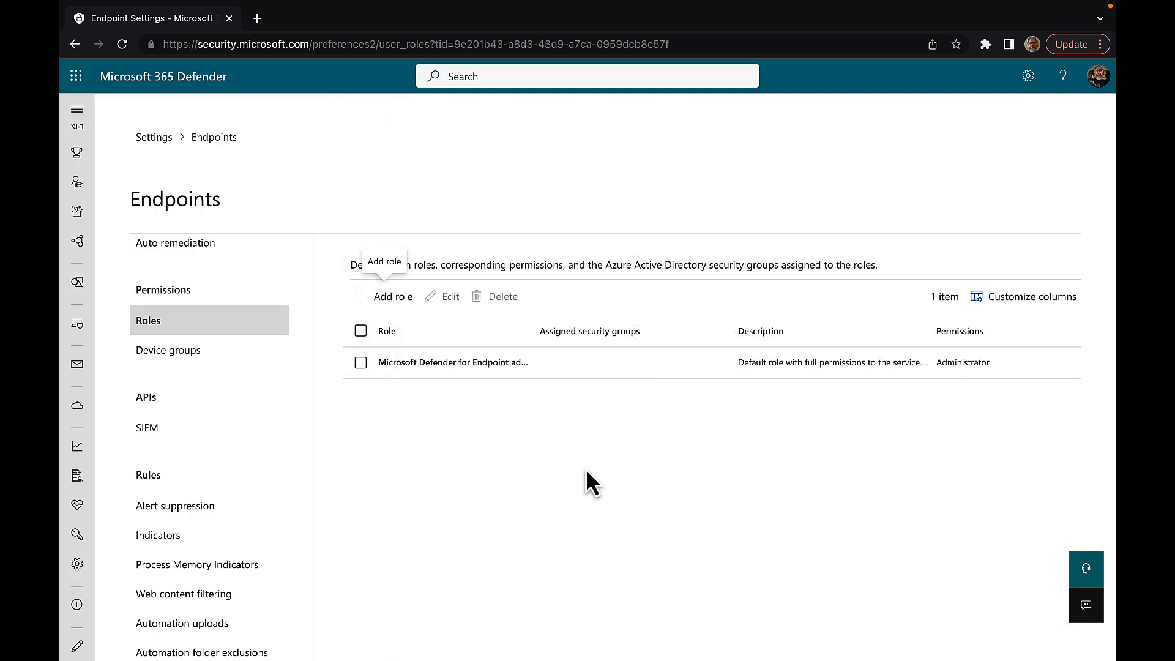
Step: Go to Device groups and start adding a new device group
click(174, 354)
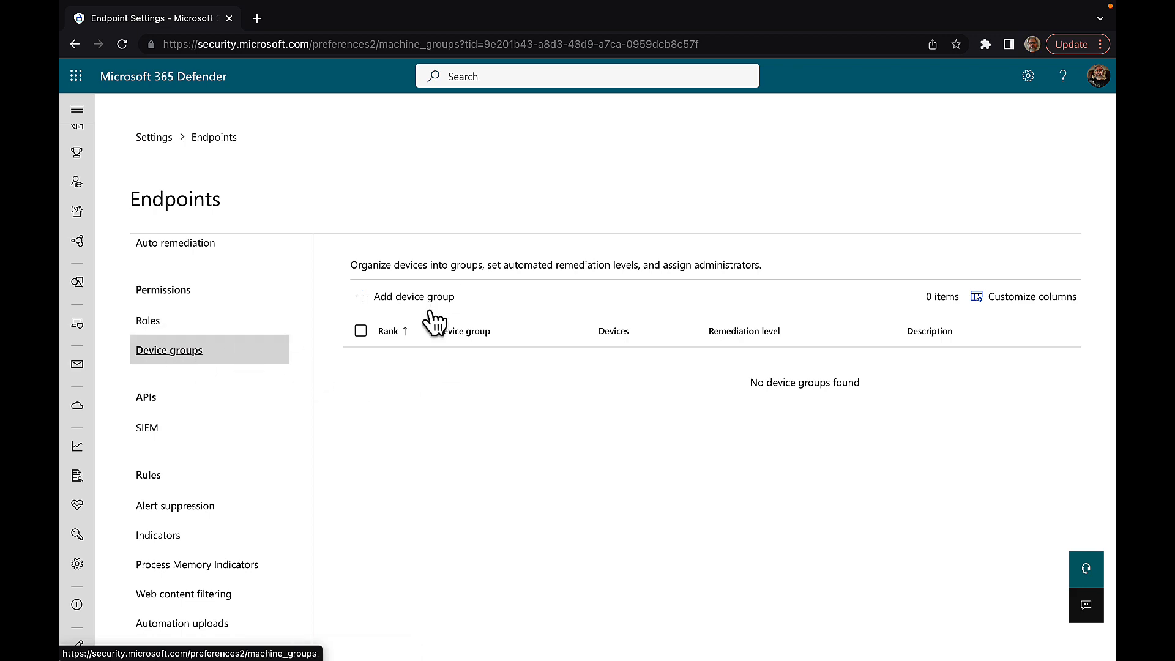
click(412, 296)
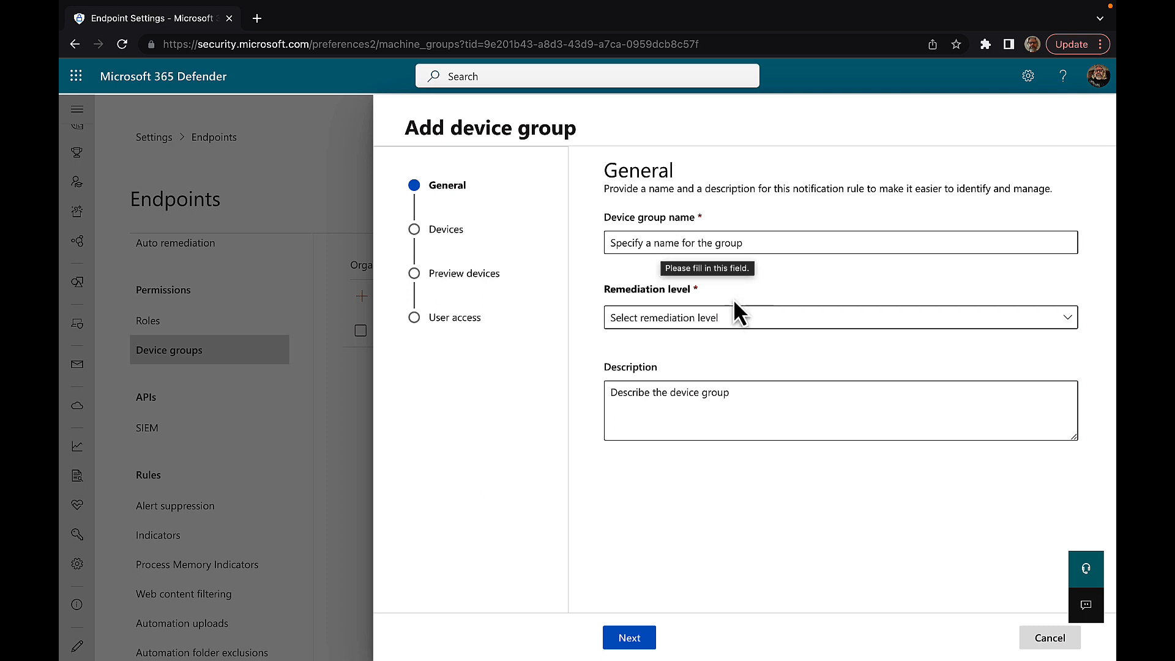
Step: View the Remediation level options, then cancel the new device group
click(747, 318)
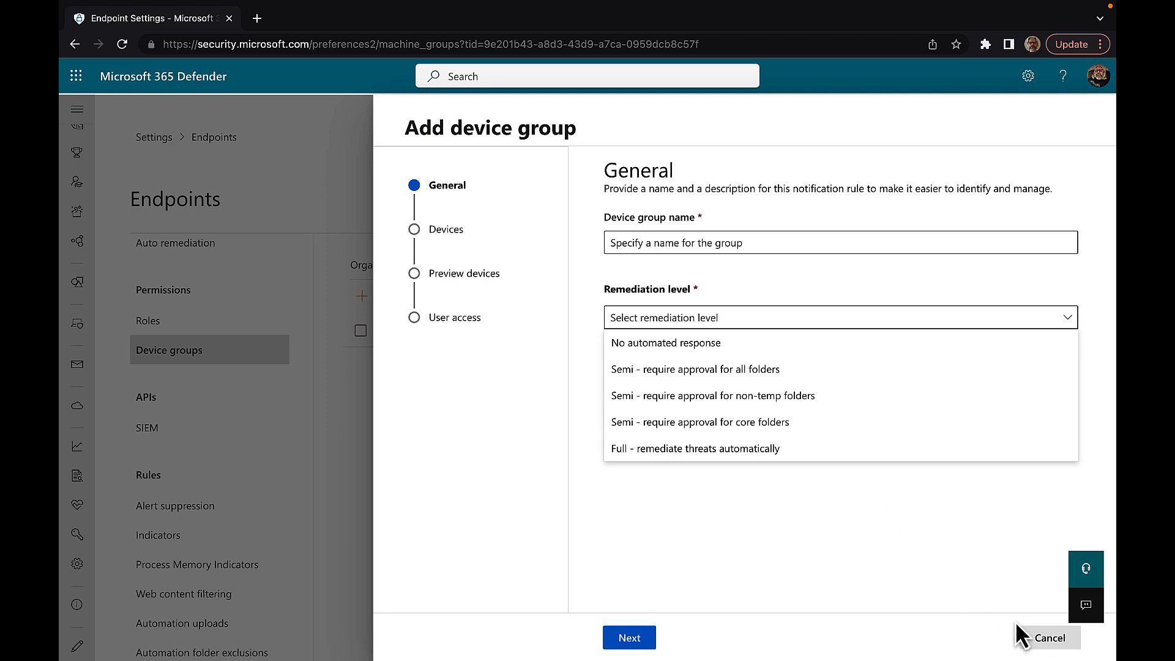
click(1045, 638)
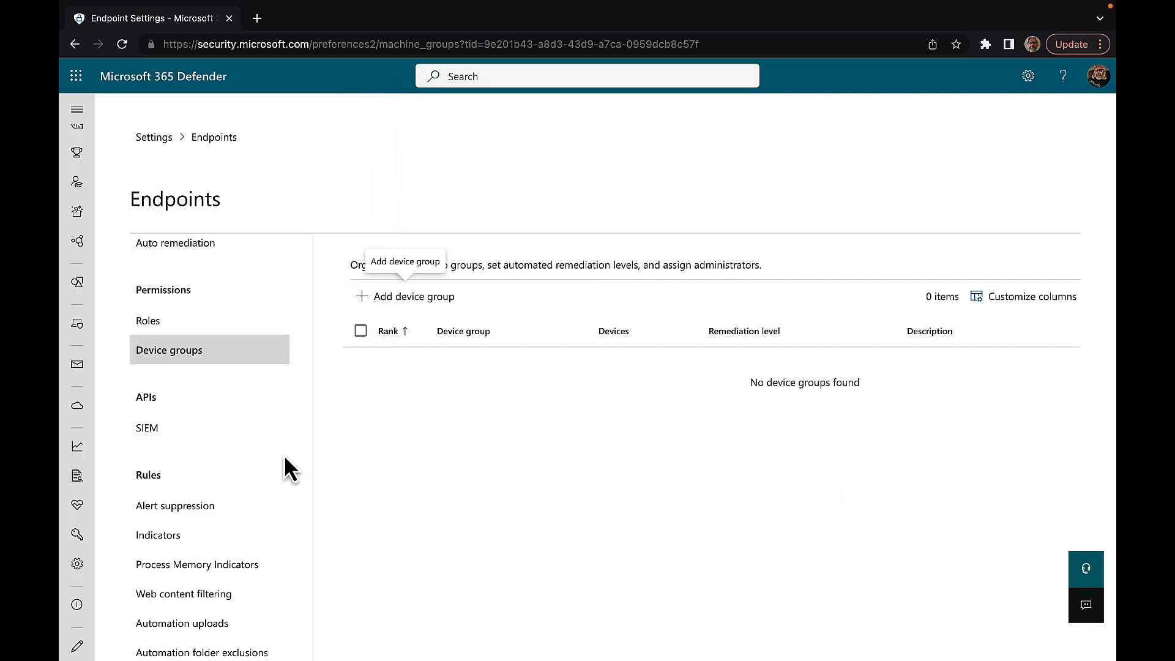
Step: Open the SIEM settings page and open the SIEM tools guide in a new tab
scroll(236, 451, down, 3)
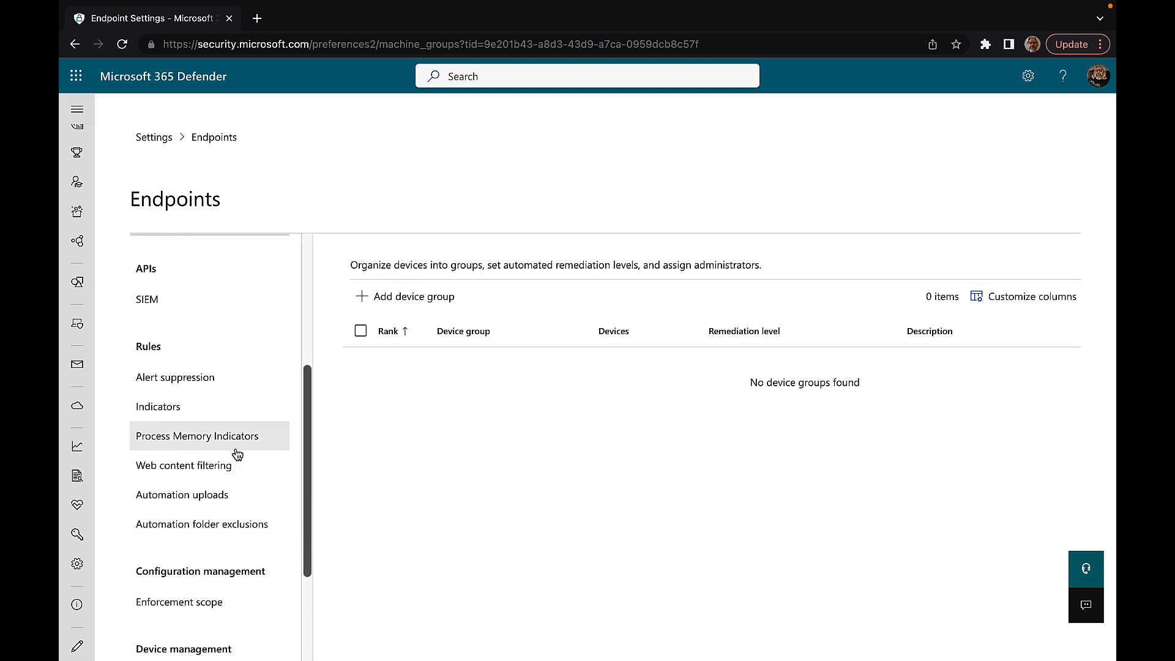
click(158, 305)
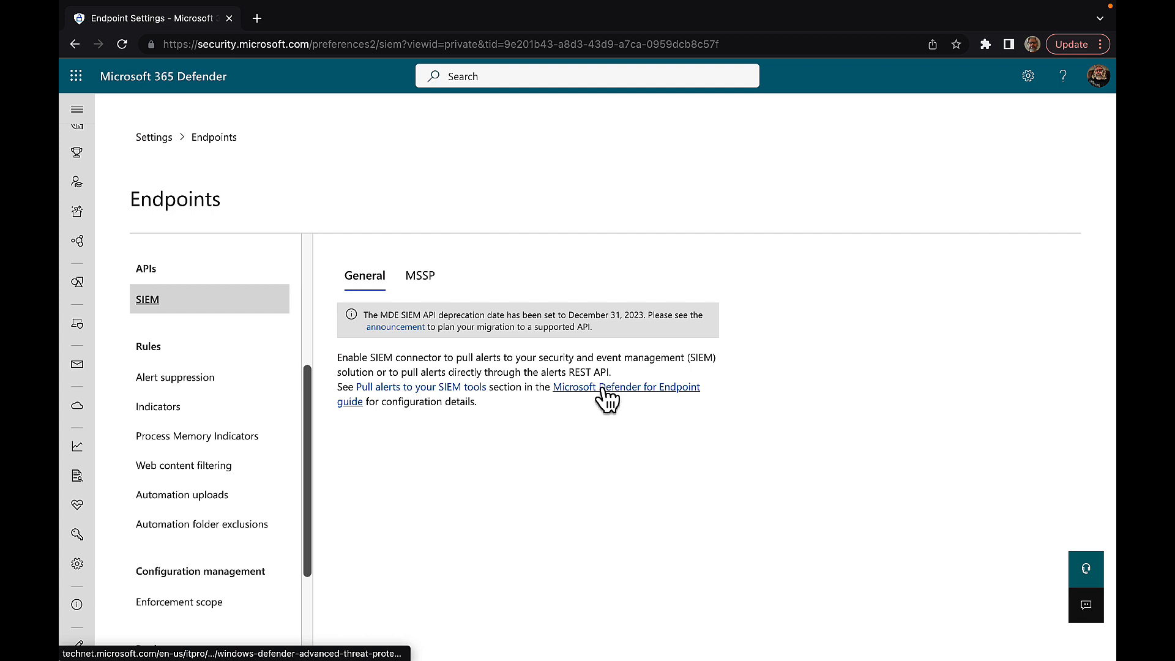
right_click(417, 387)
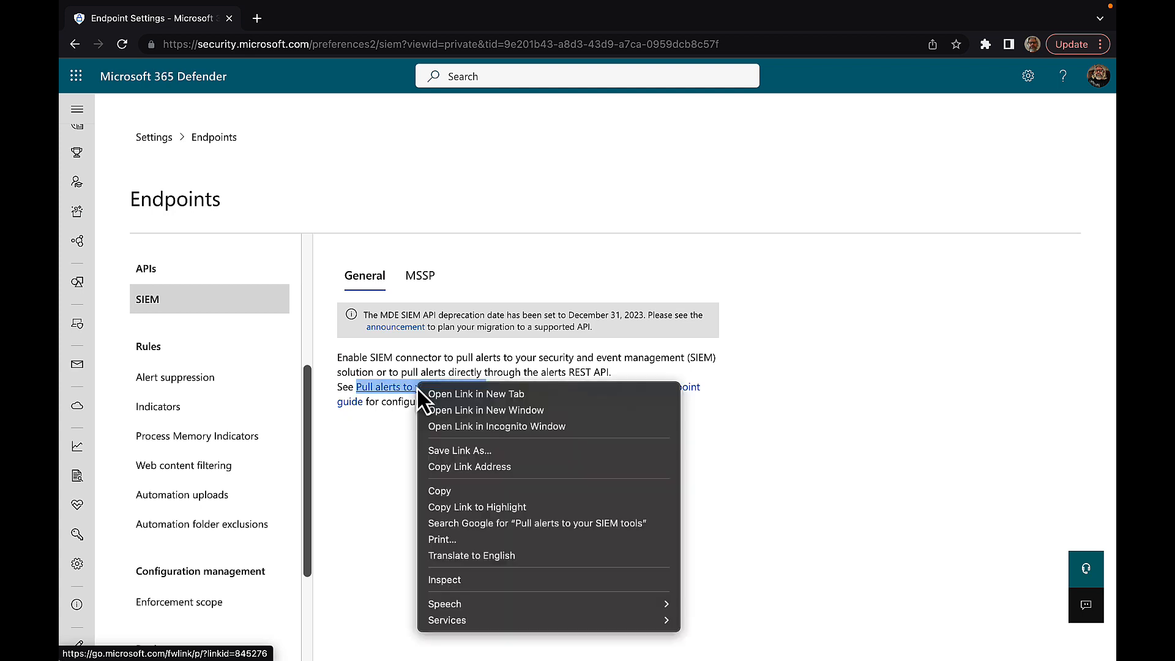
click(458, 396)
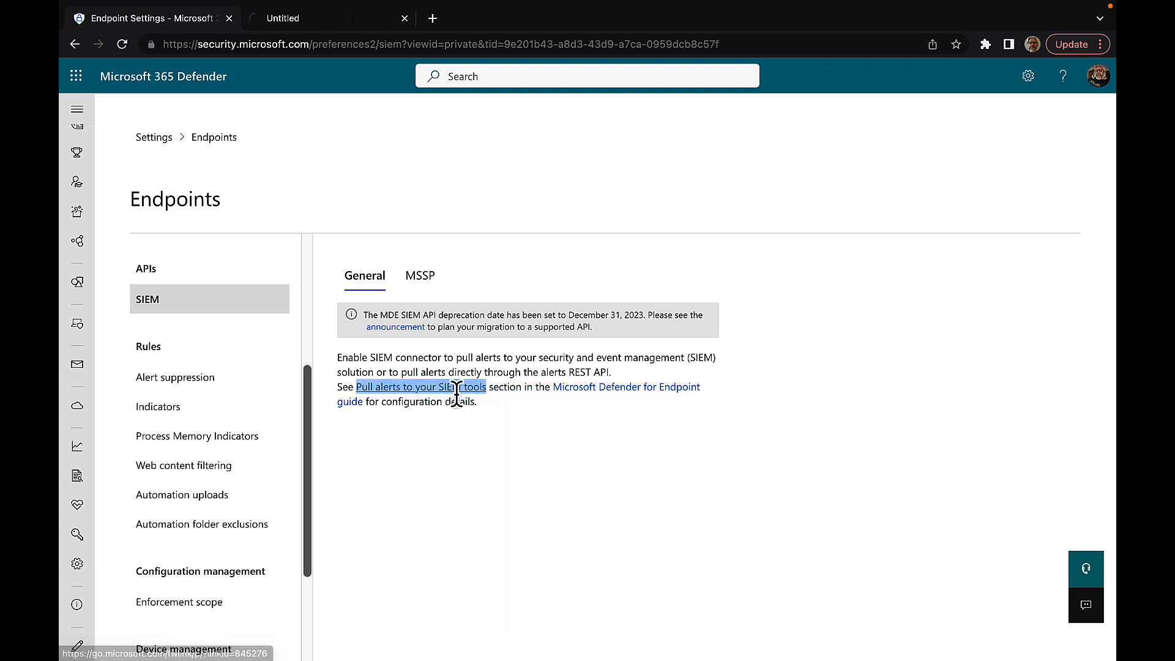
Step: Open the Defender for Endpoint guide in a new tab, then show the MSSP authorization settings
right_click(612, 388)
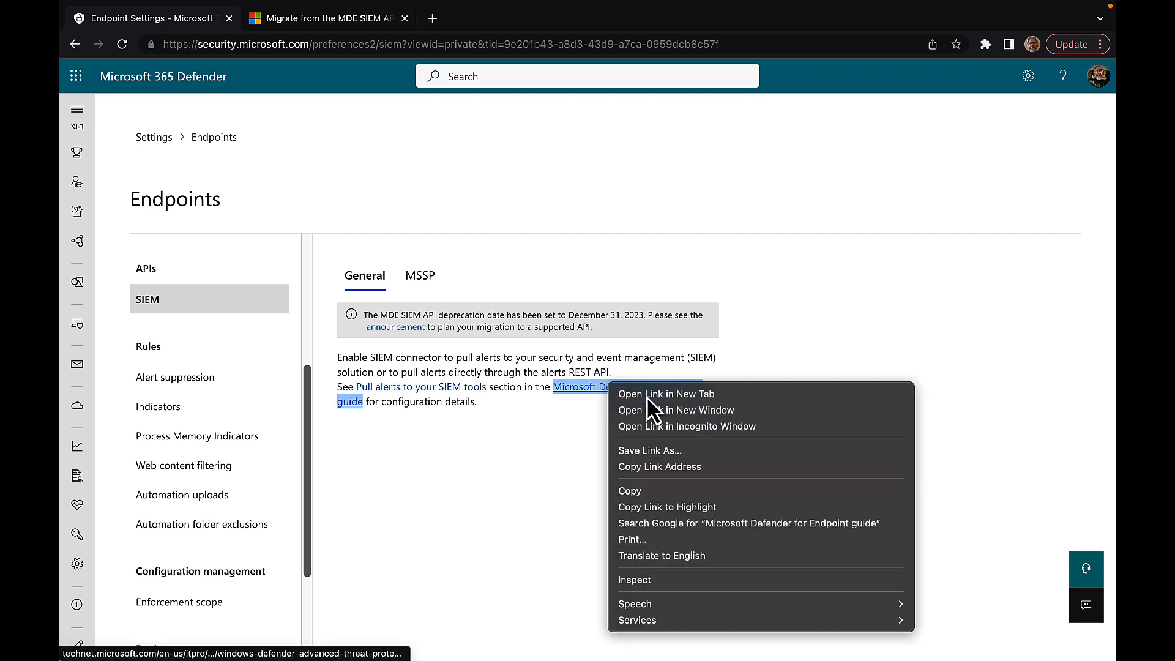
click(646, 396)
click(538, 468)
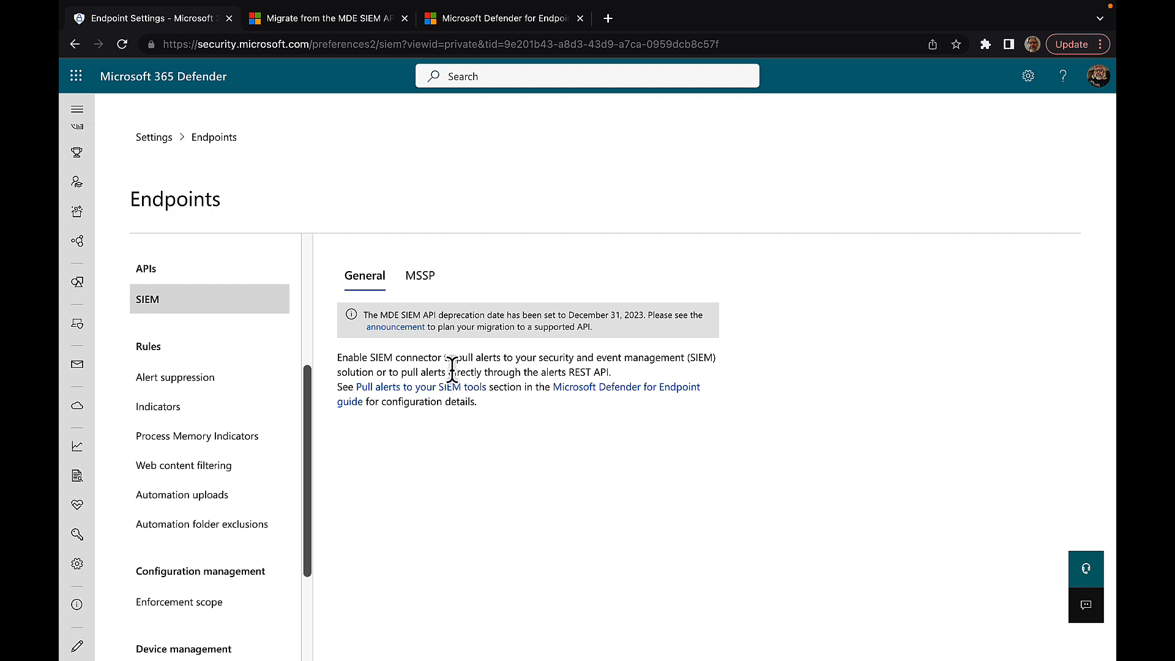
click(421, 279)
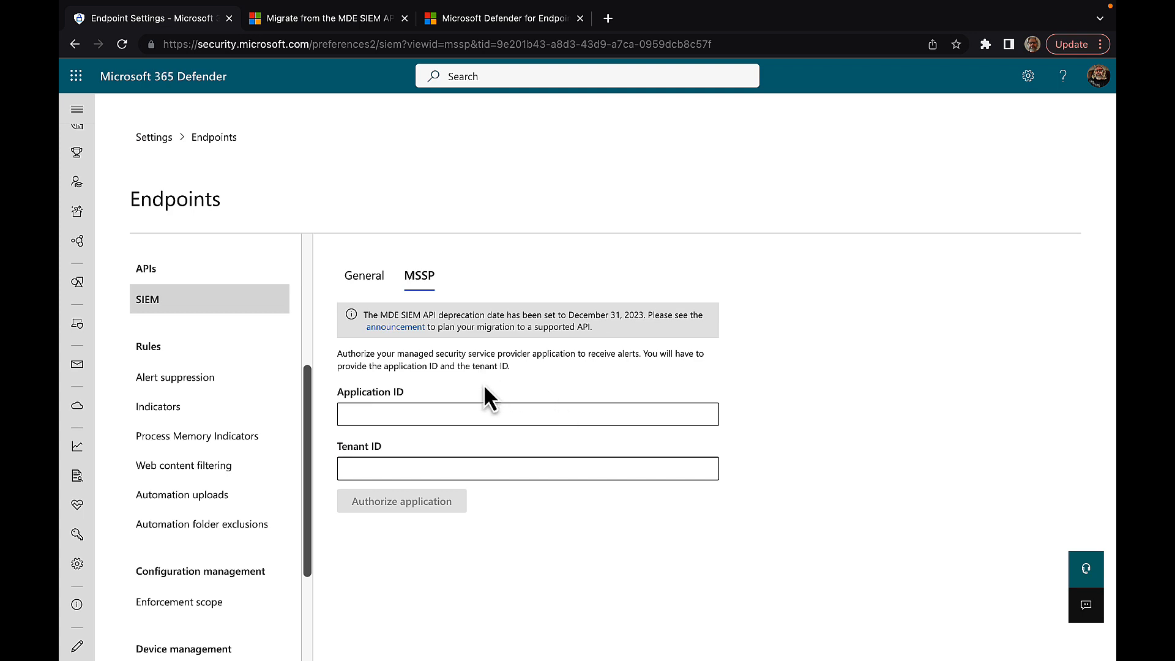
Step: View the empty Alert suppression rules, then the File hashes indicators (0/15000)
click(185, 389)
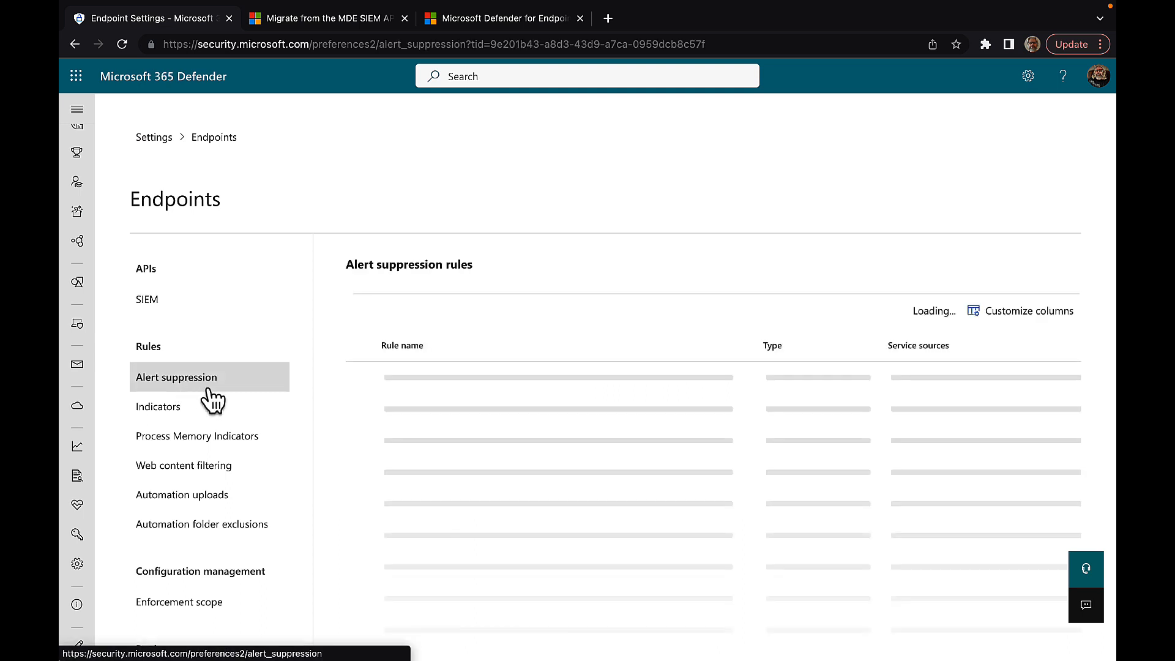
scroll(212, 401, down, 2)
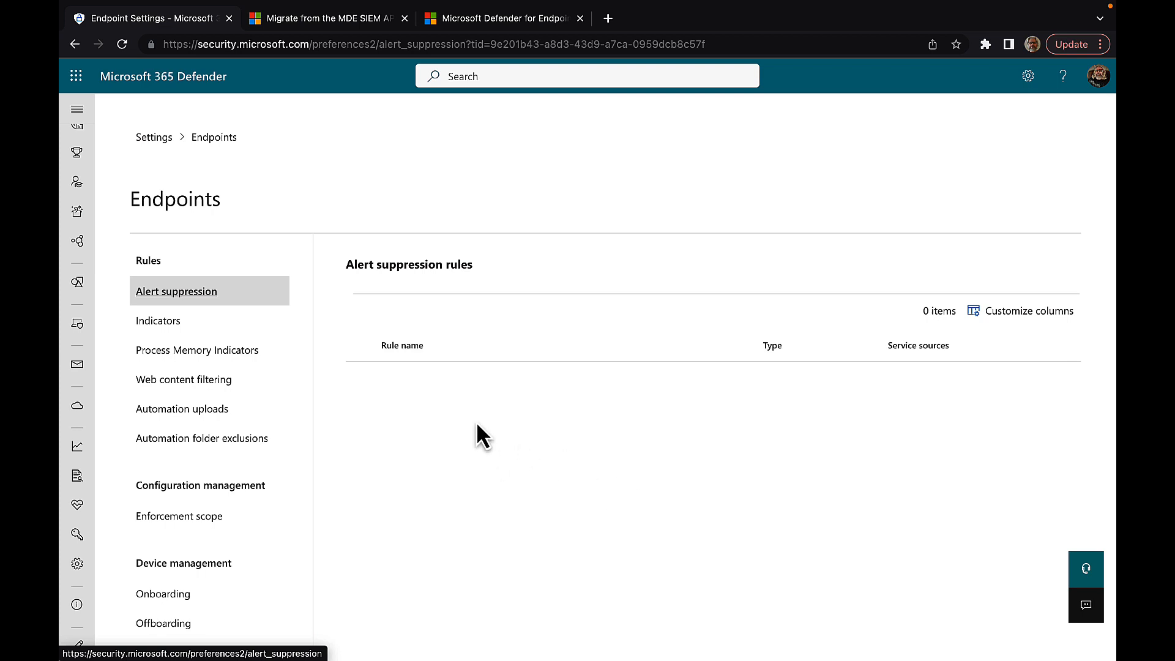
click(162, 323)
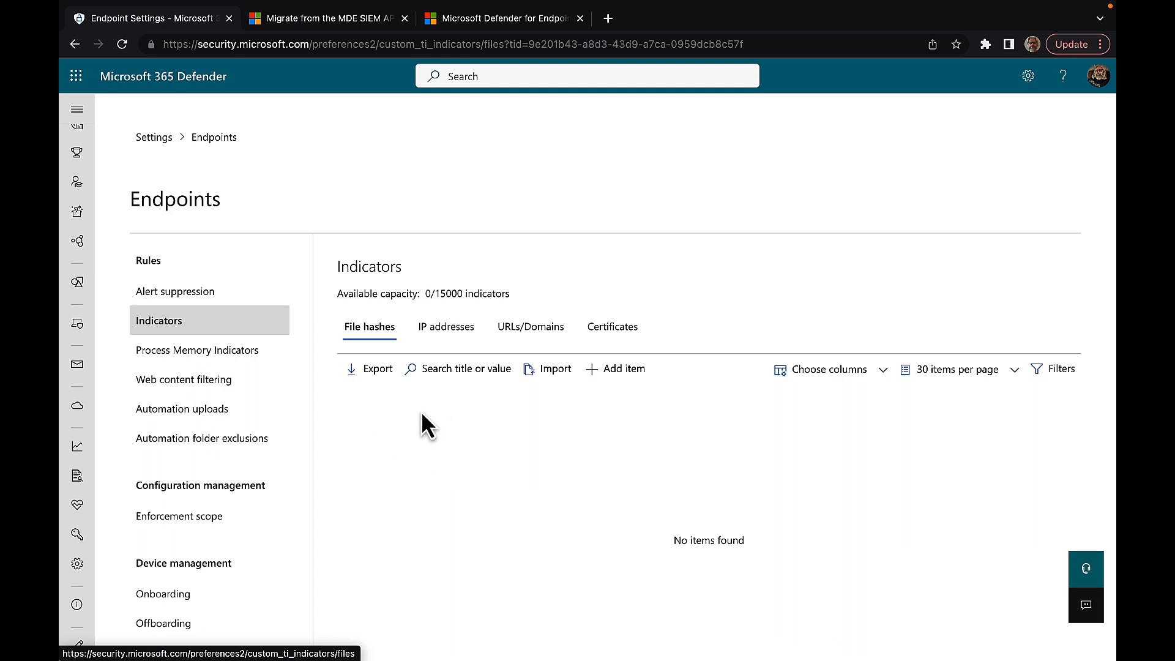
Step: Browse the IP address, URL/domain and certificate indicators, then Process Memory Indicators
click(450, 338)
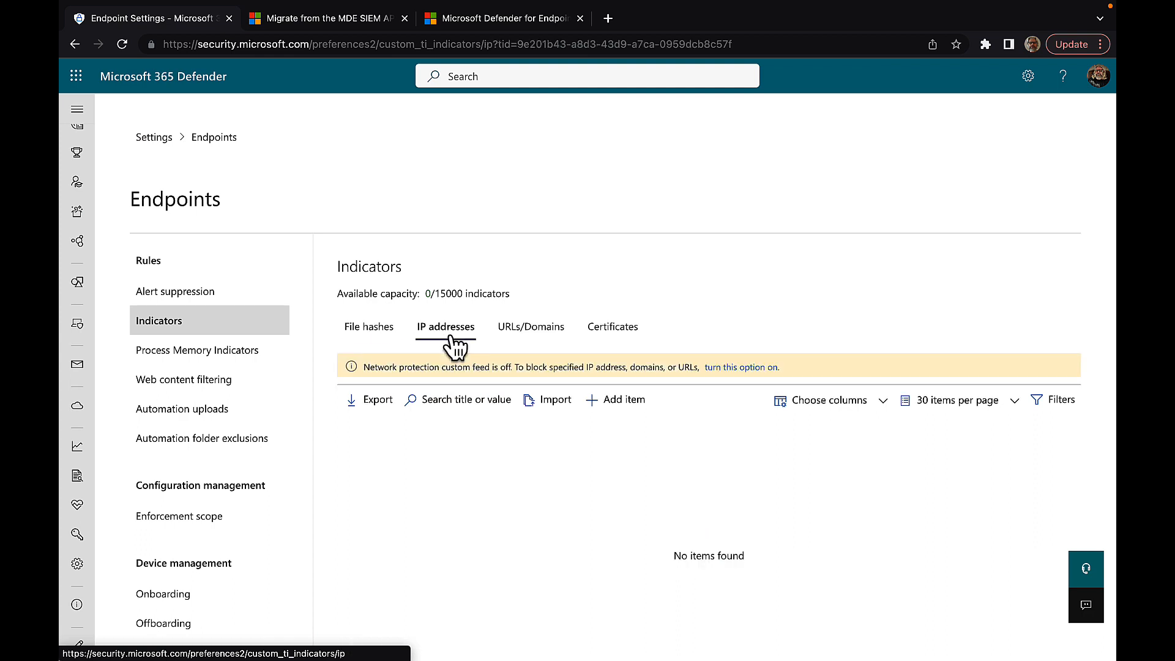
click(530, 337)
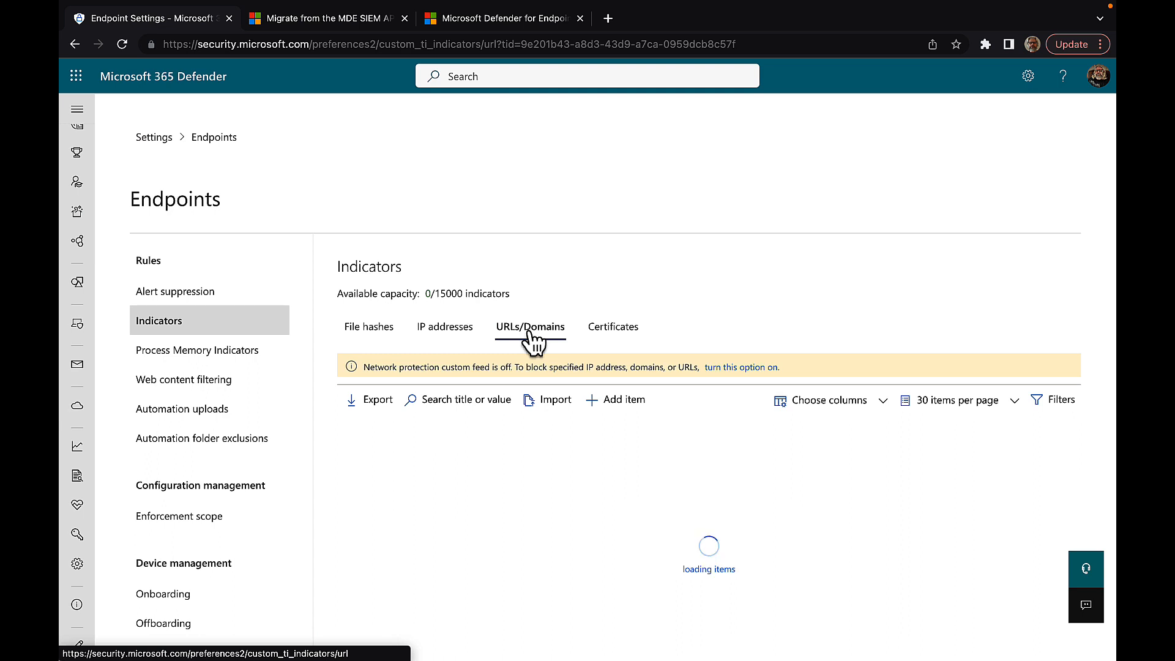
click(632, 335)
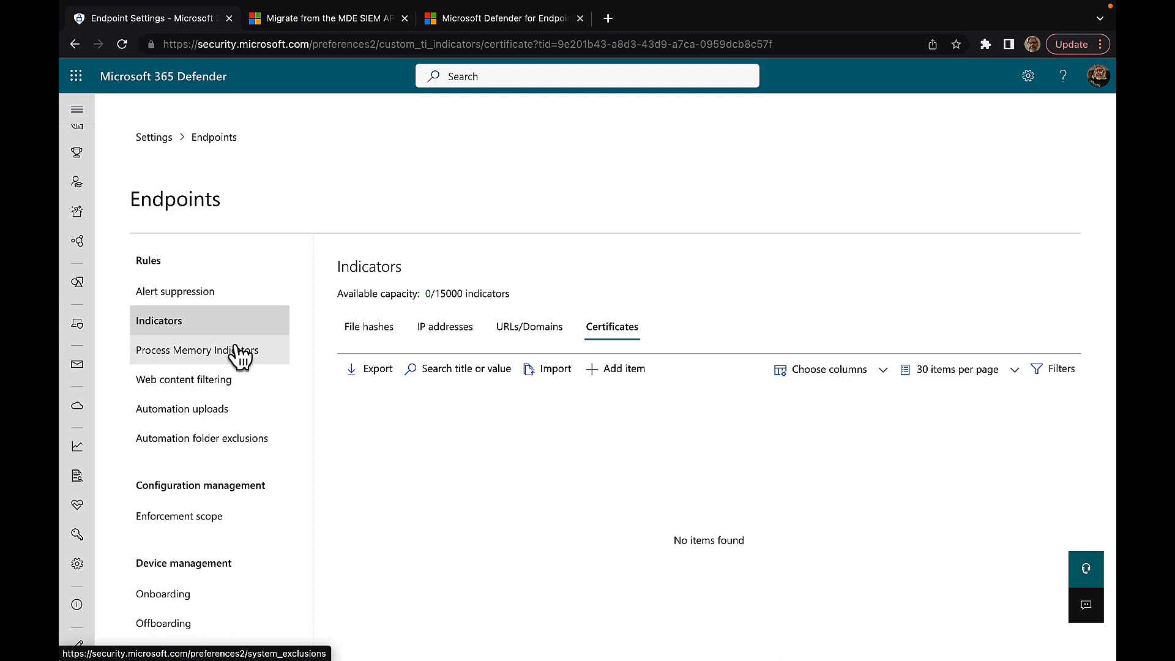
click(204, 358)
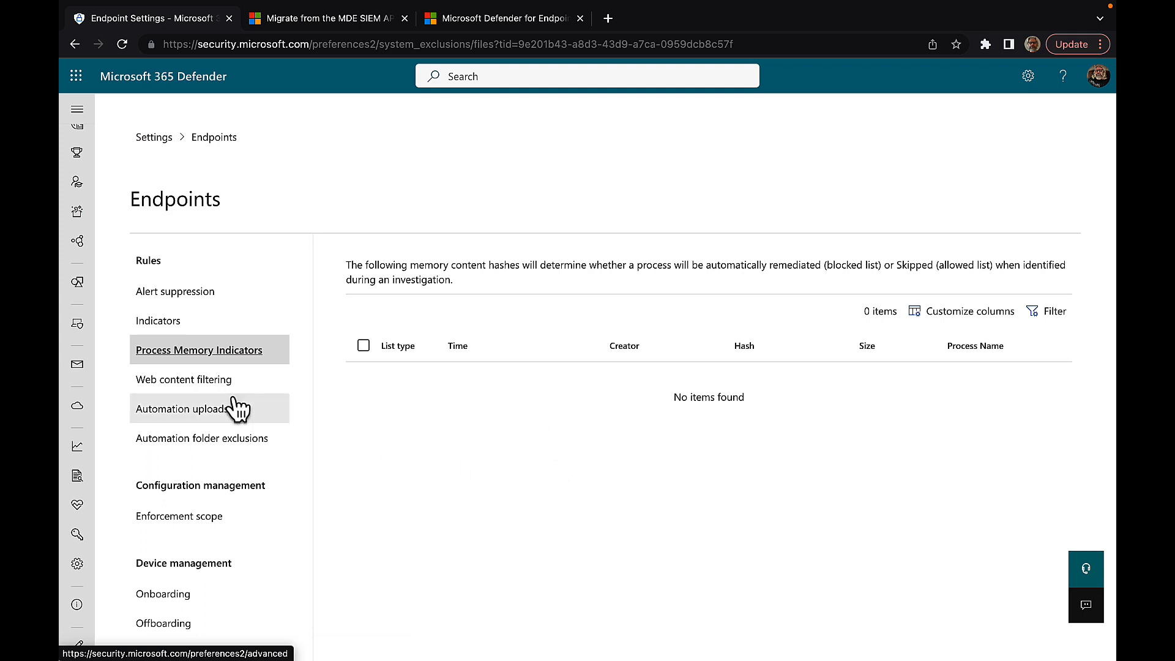
Step: Open Web content filtering, open its enable-feature link in another tab, and return
click(200, 381)
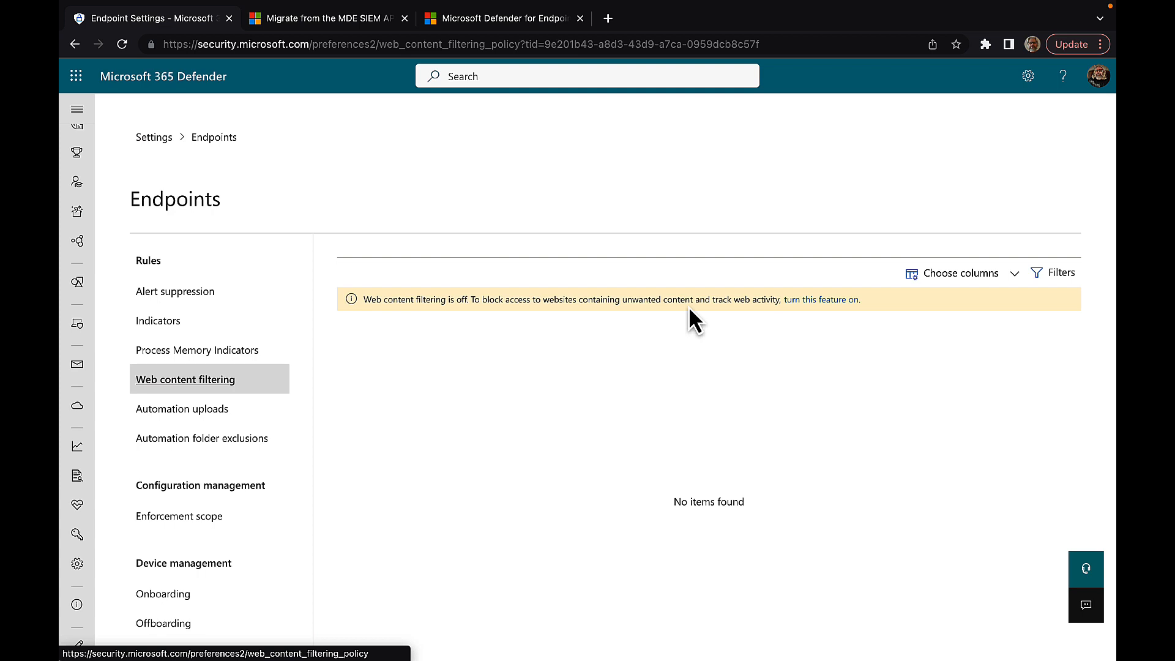
click(824, 301)
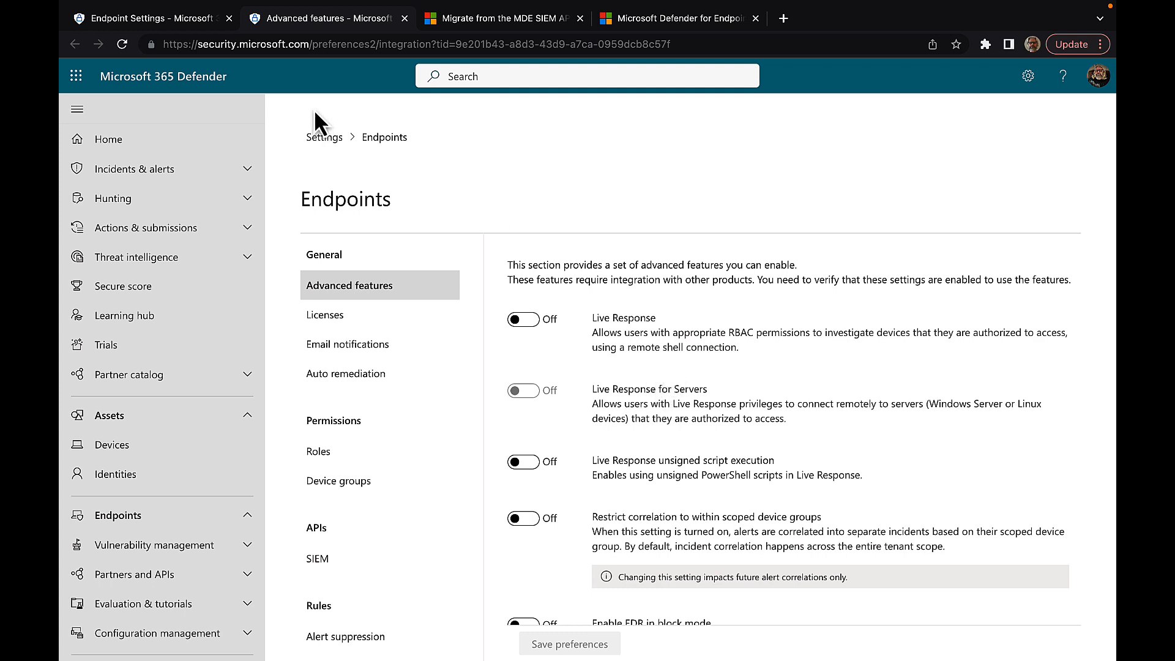
click(154, 20)
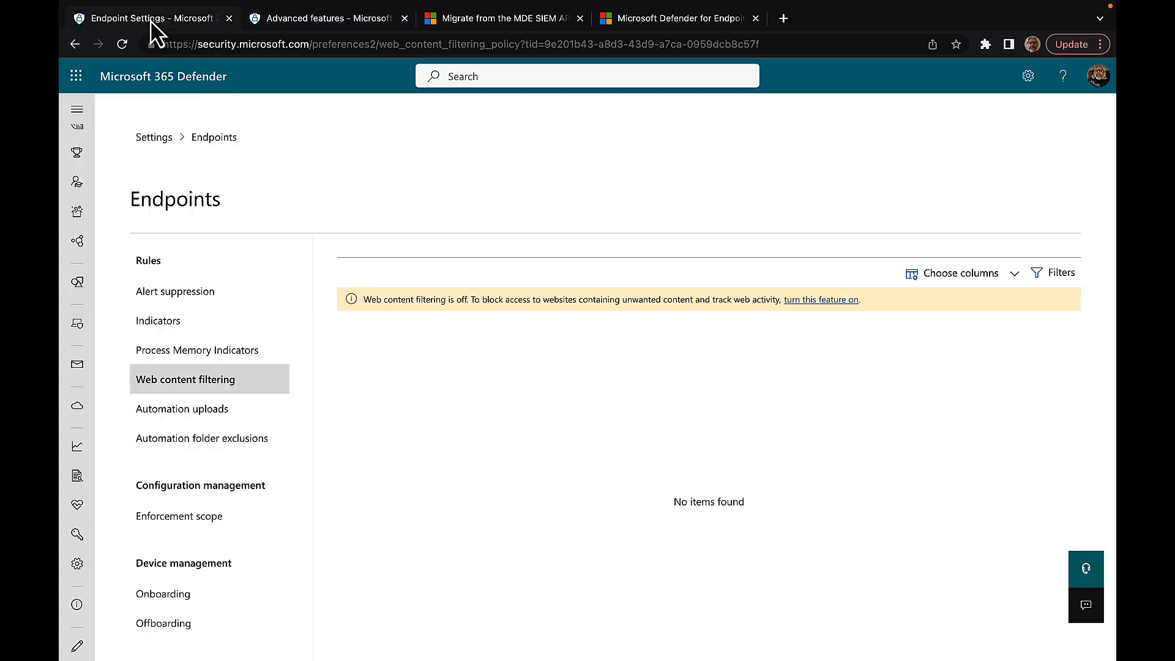
Step: Inspect the Automation uploads file extension list unchanged, then open Automation folder exclusions
click(240, 405)
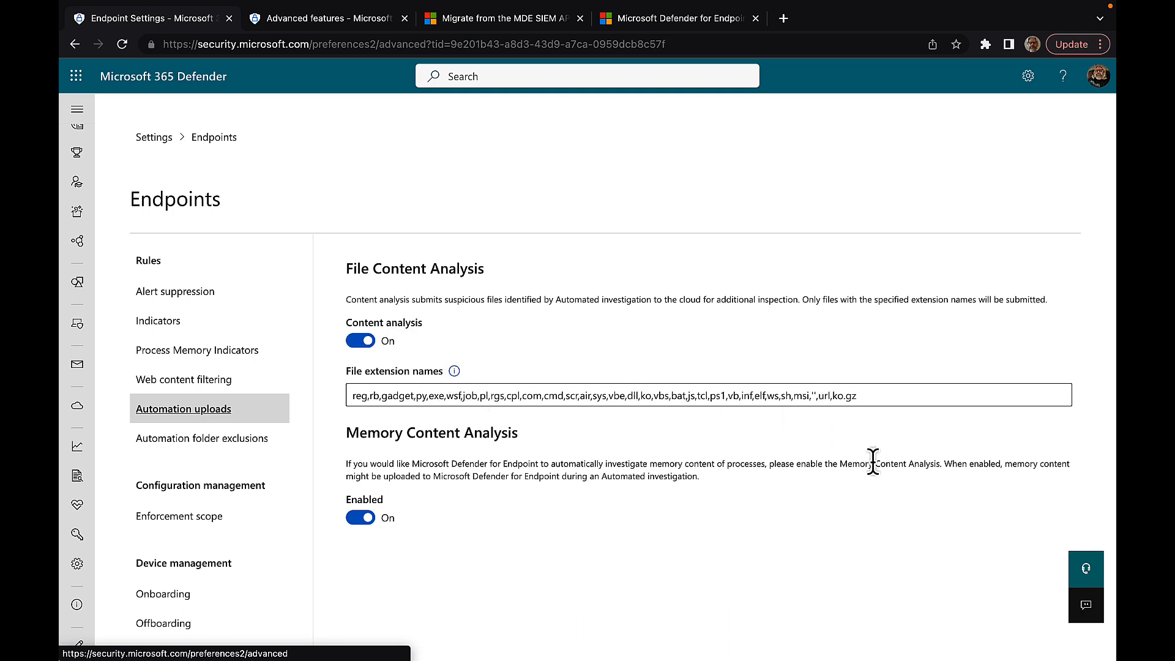
click(865, 398)
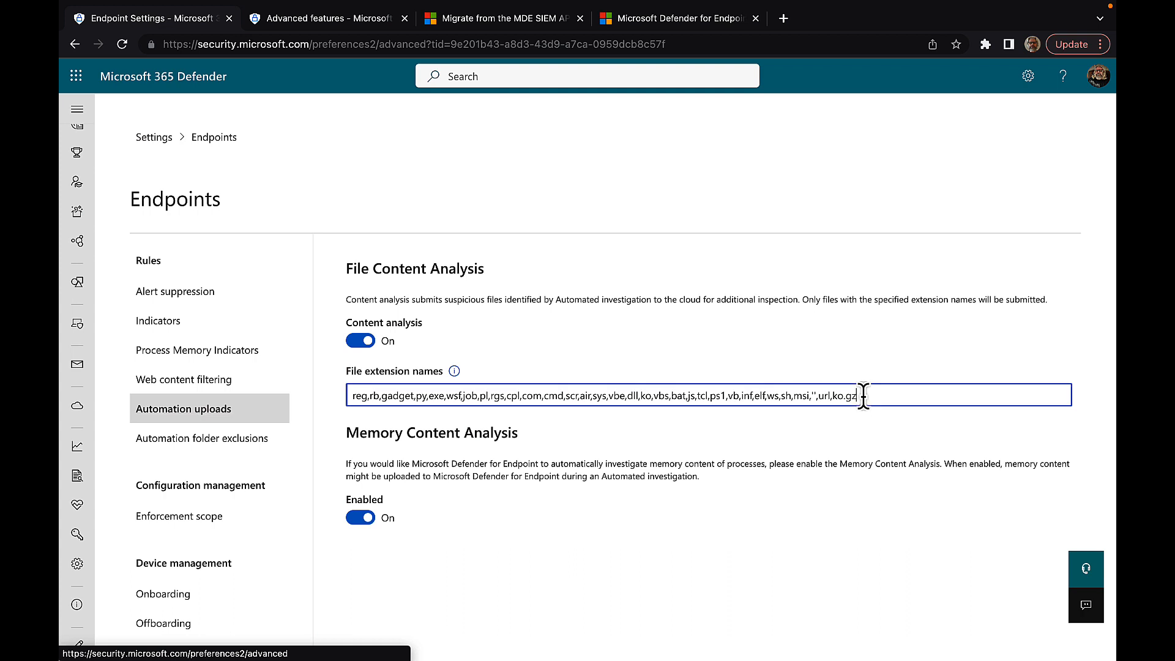
click(578, 465)
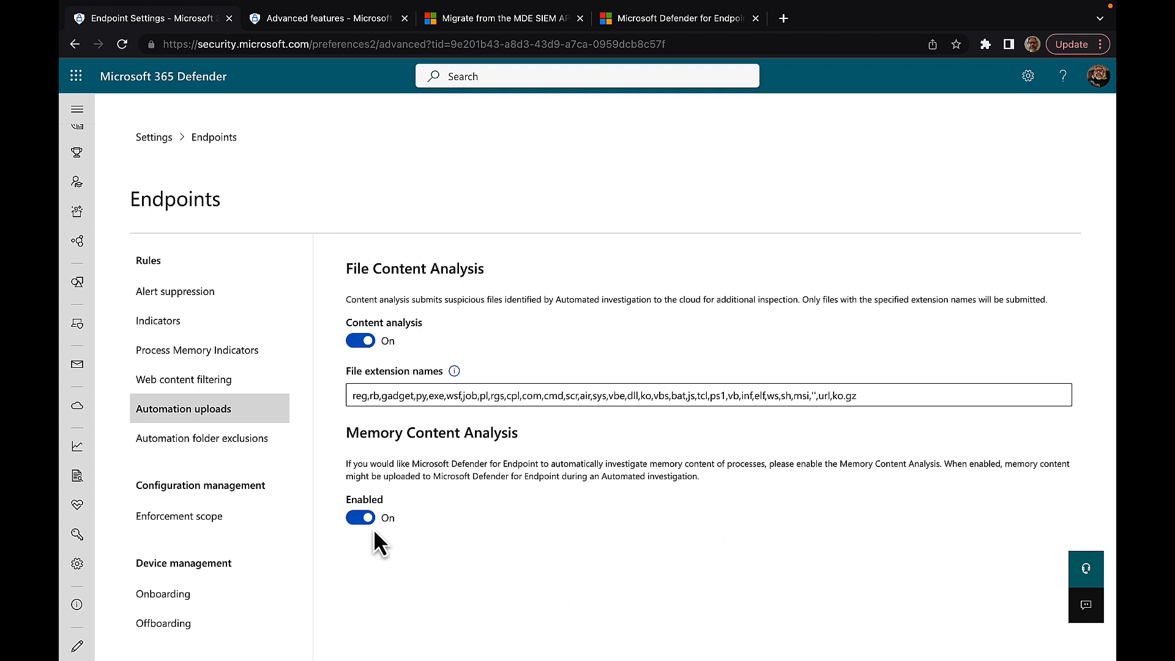
click(211, 445)
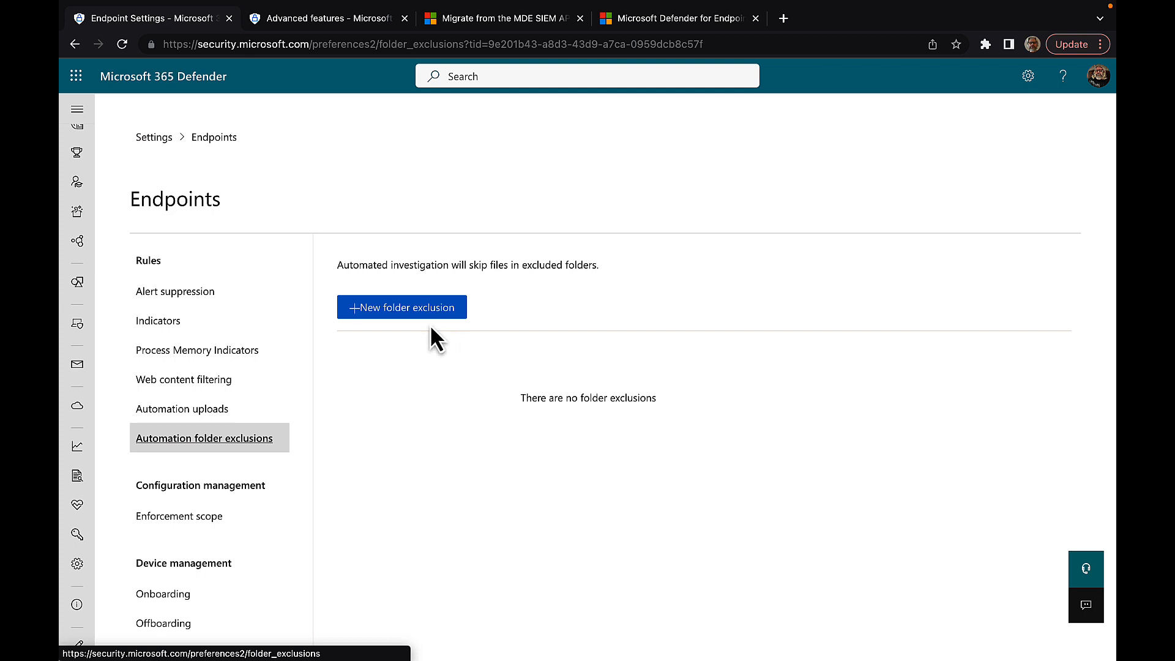
Step: Begin a new folder exclusion, then go to Enforcement scope, showing MDE enforcement of Intune settings off
click(389, 312)
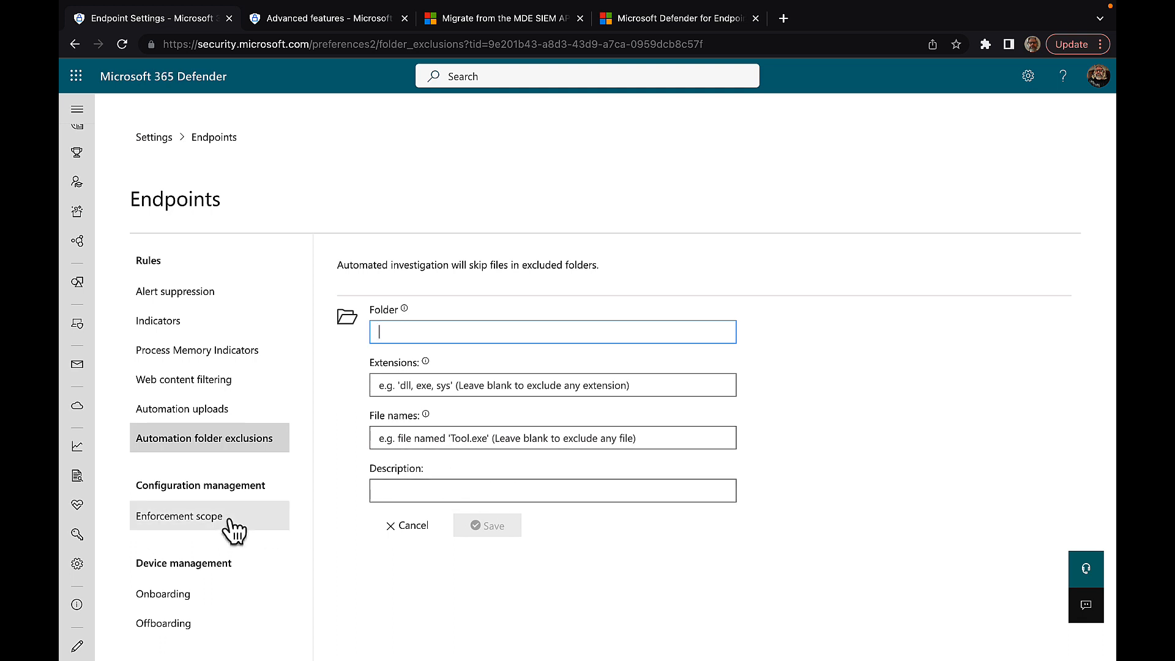
scroll(275, 531, down, 3)
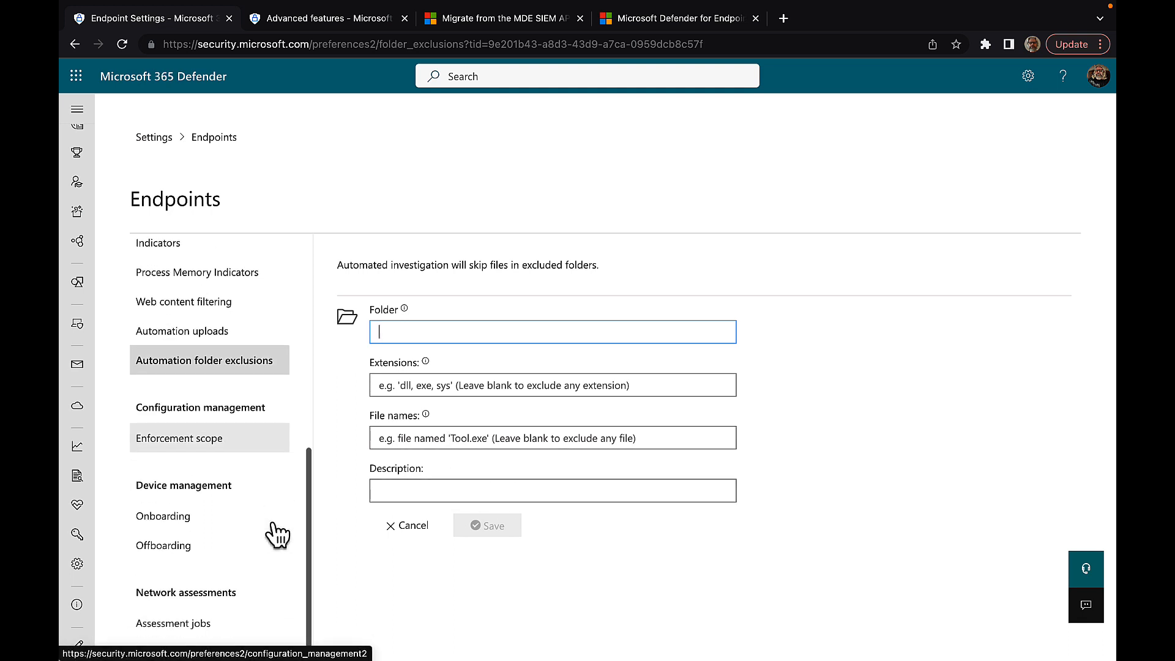
click(186, 440)
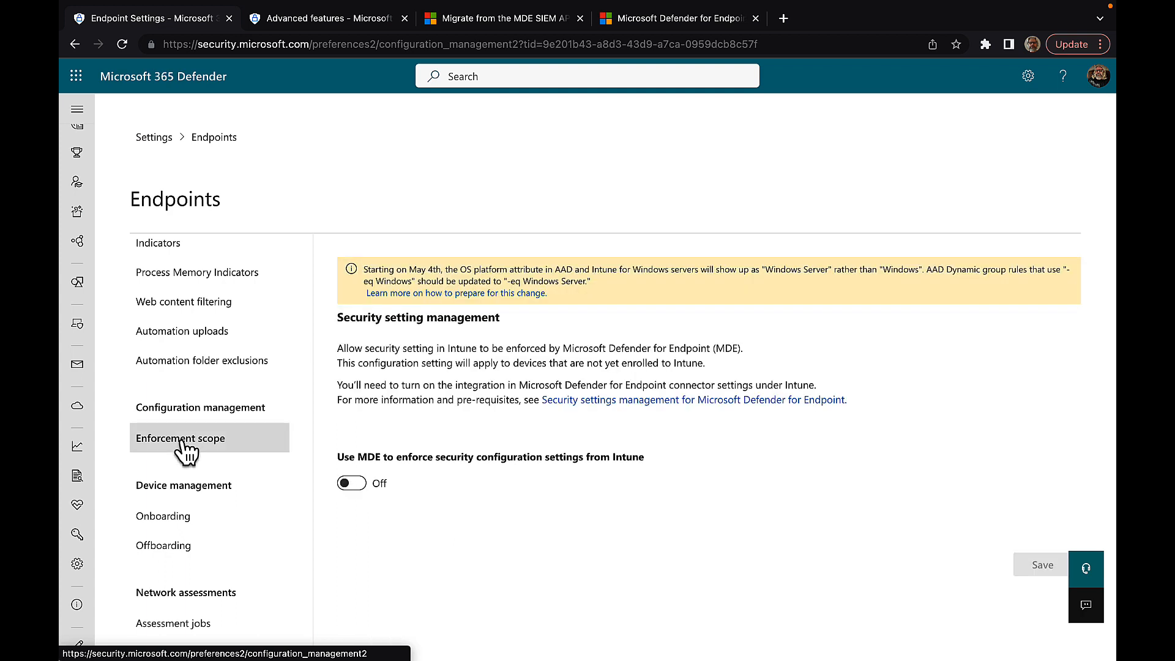
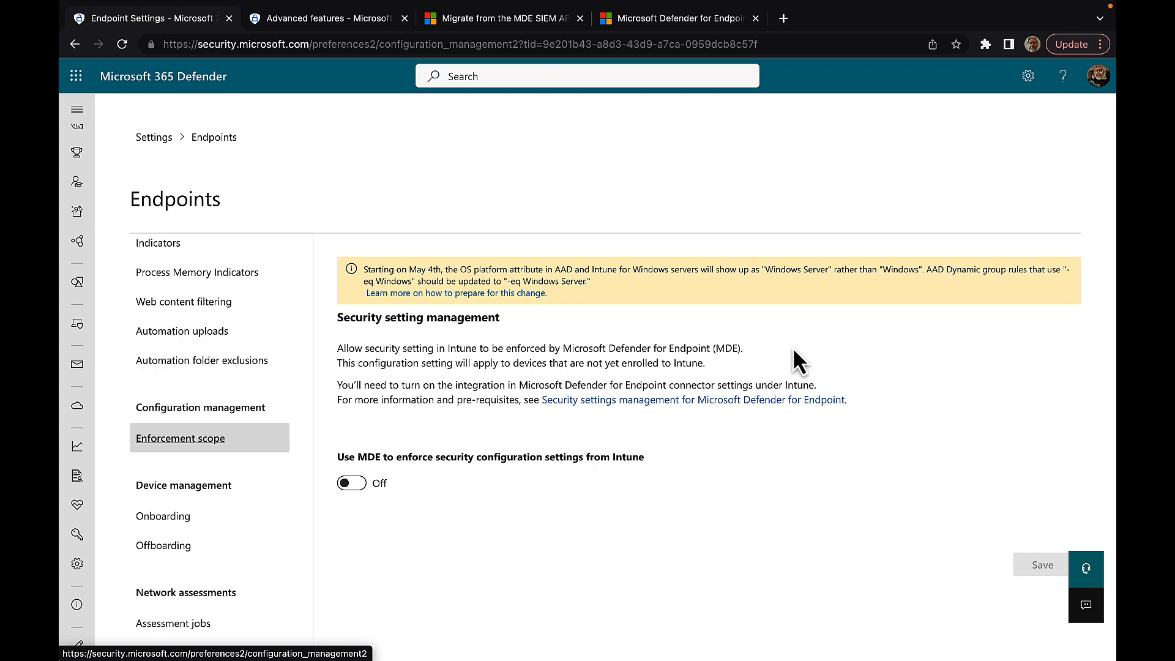
Step: Open the security settings management article in a new tab and turn on MDE enforcement
right_click(631, 403)
click(674, 409)
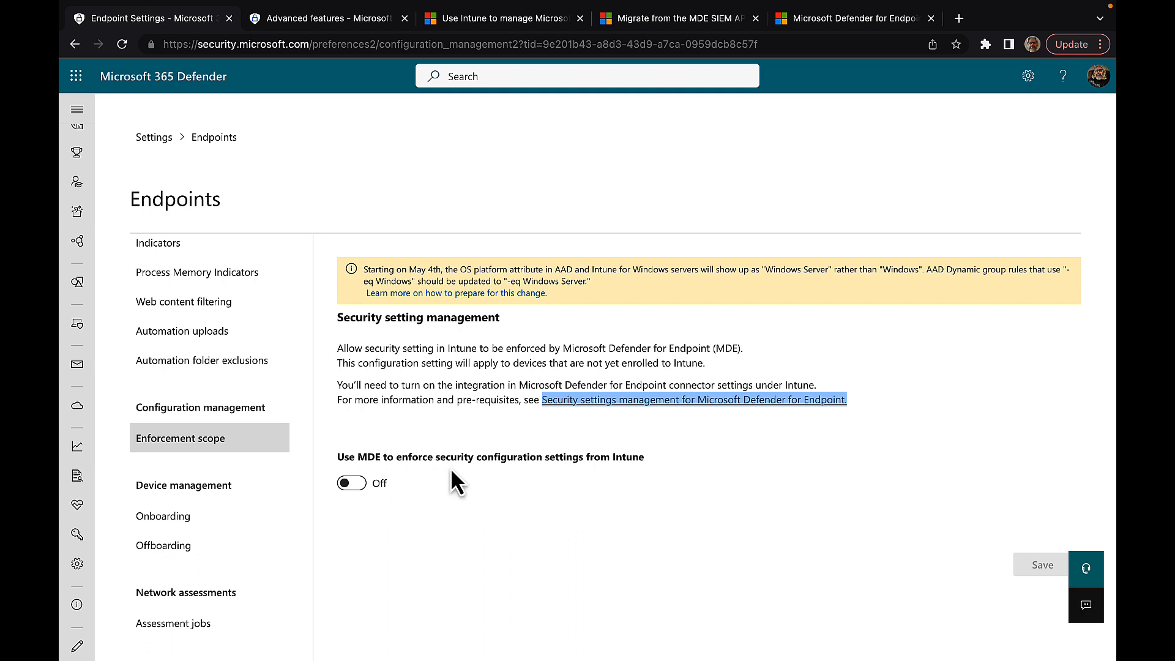
click(348, 484)
scroll(610, 488, down, 2)
scroll(610, 489, down, 2)
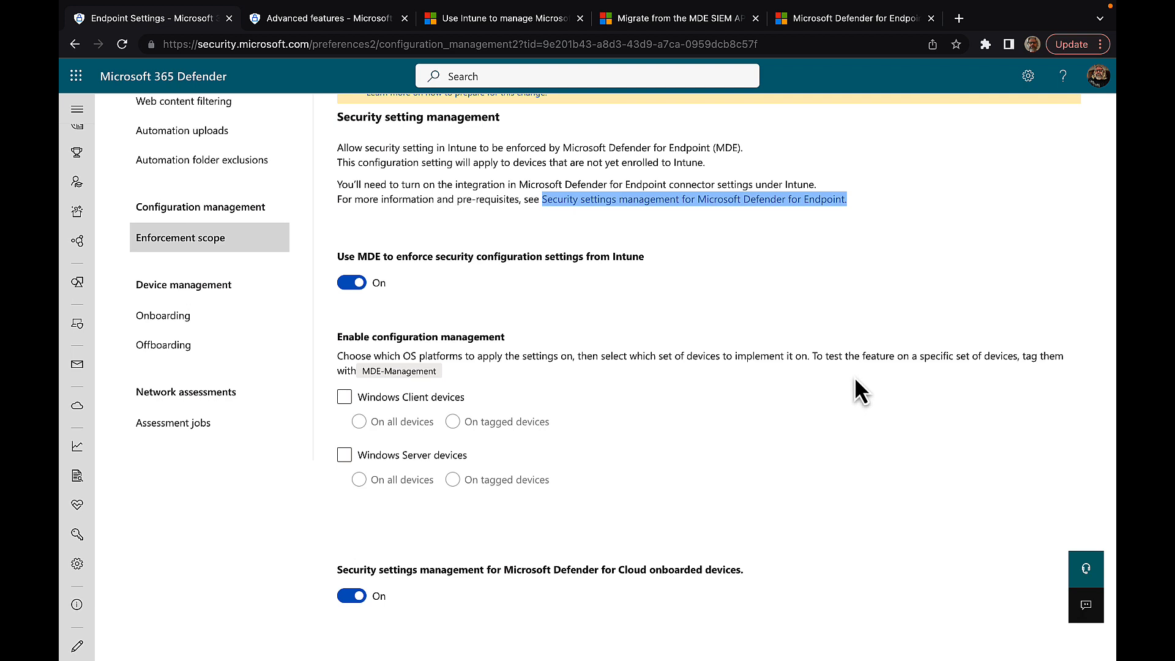
Step: Try Windows Client and Windows Server scopes, switching between all devices and tagged devices
click(404, 396)
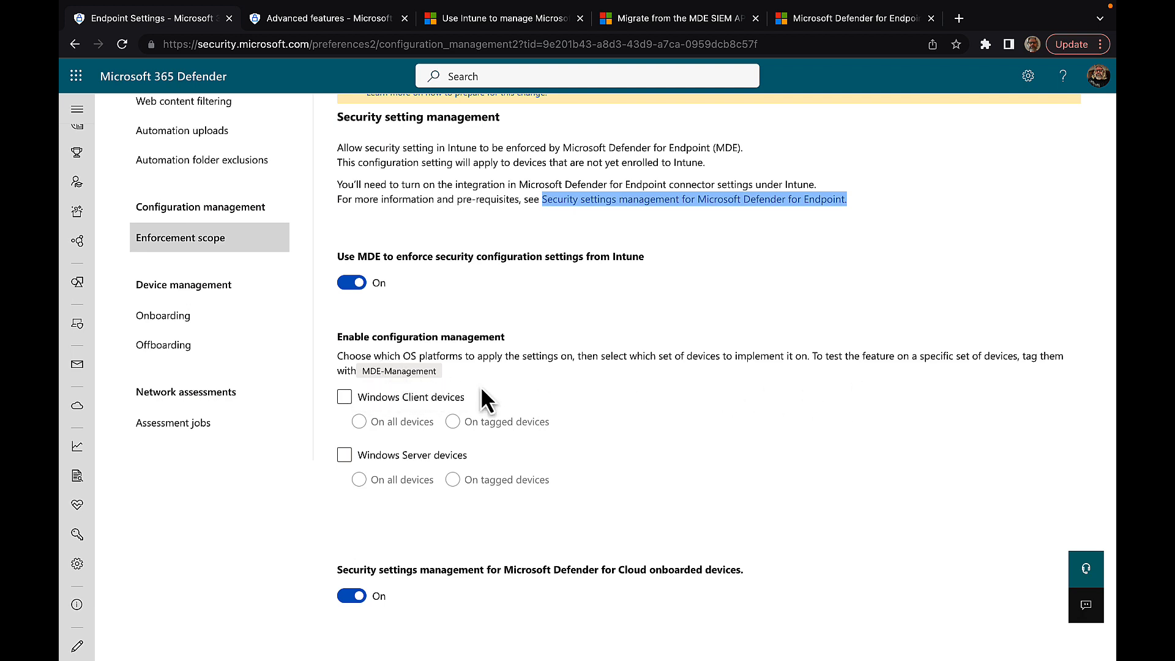
click(345, 398)
click(359, 421)
click(454, 422)
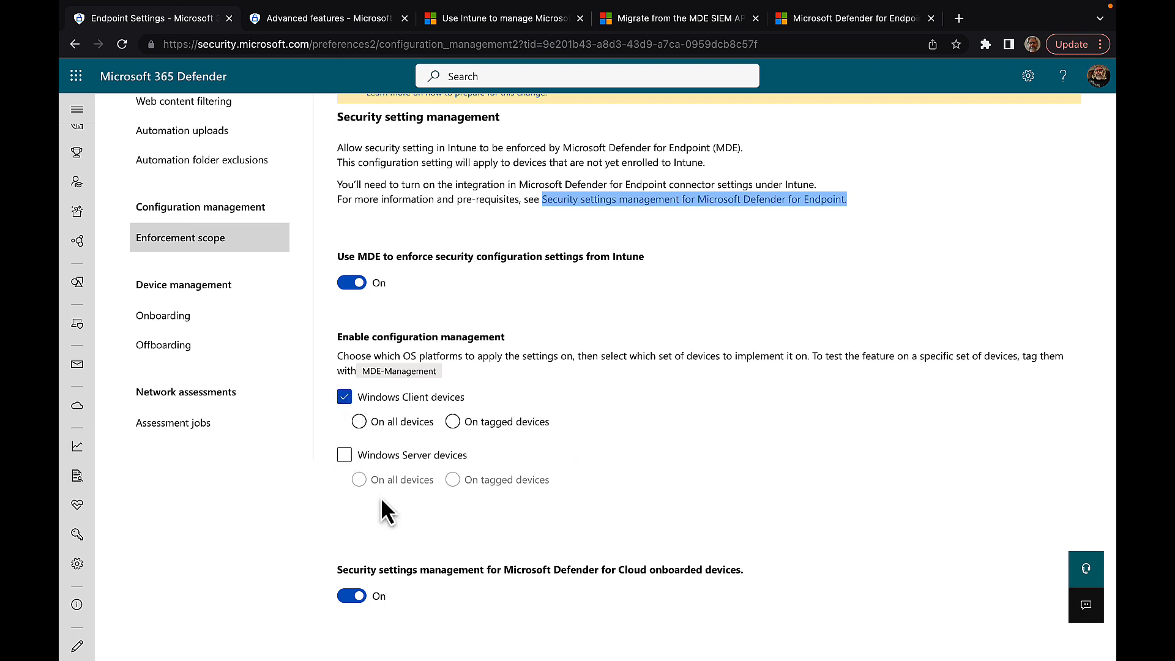
click(344, 455)
click(508, 480)
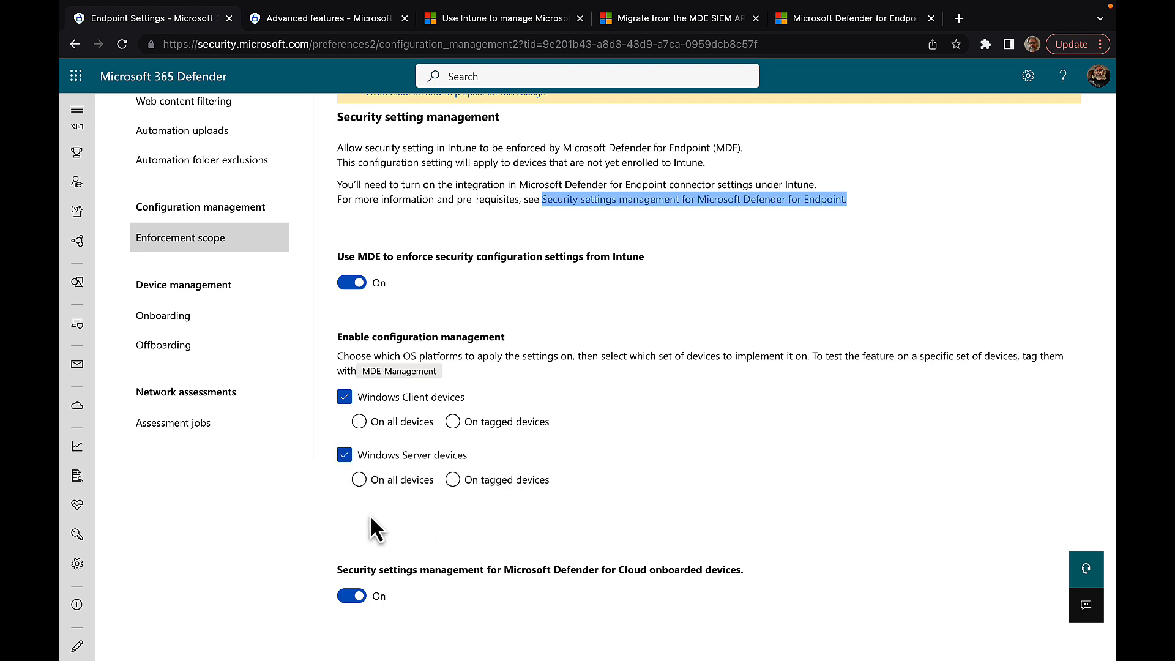
click(360, 480)
Step: Turn off Defender for Cloud settings management and MDE enforcement, then go to Assessment jobs
click(351, 596)
click(355, 282)
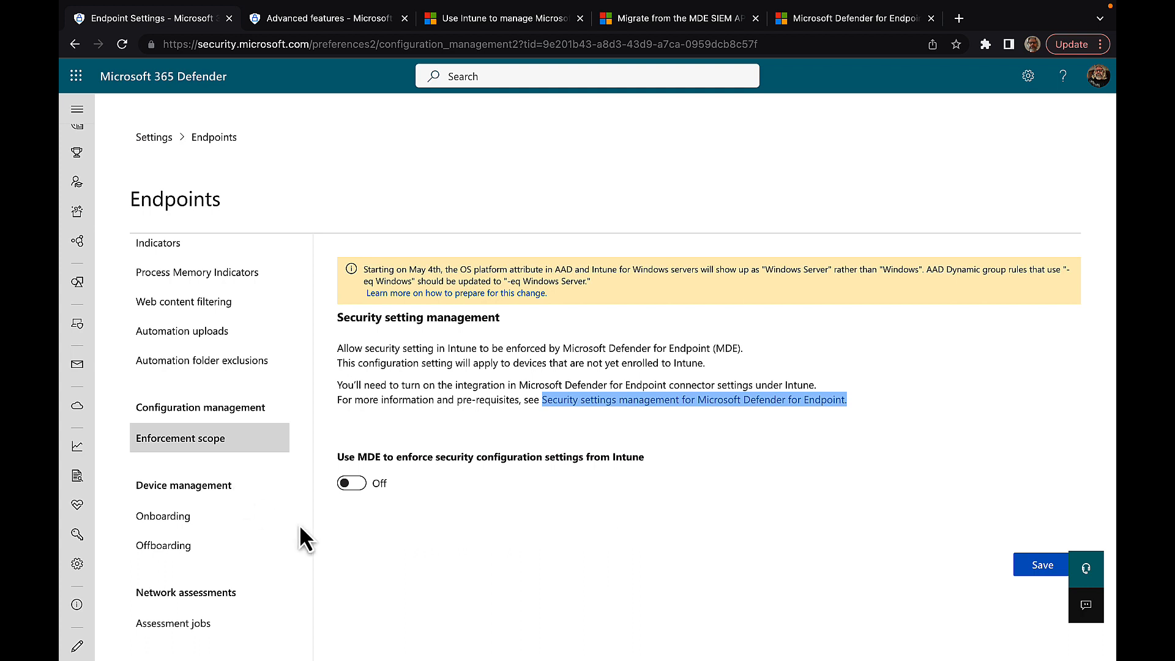
click(184, 628)
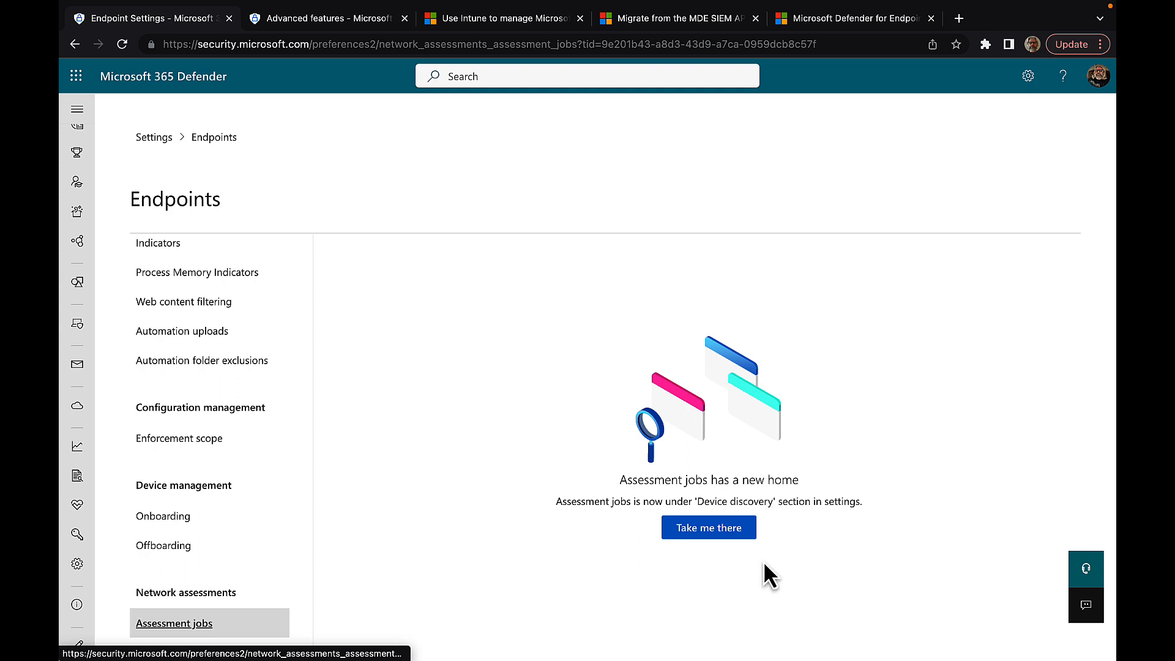
click(710, 529)
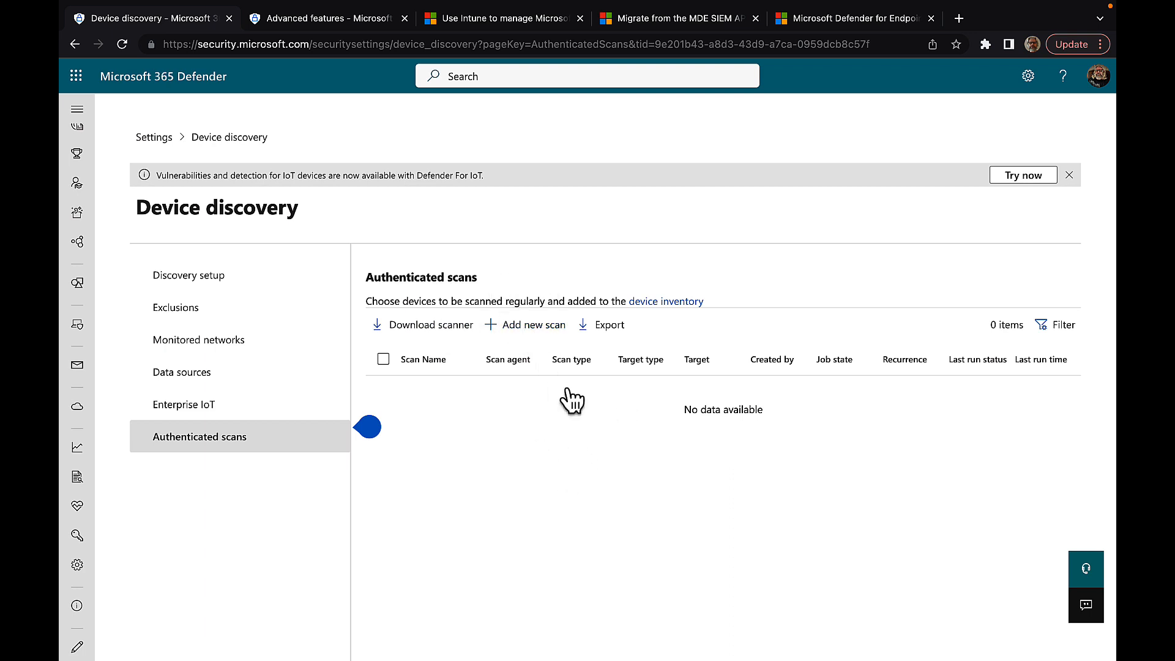
click(75, 44)
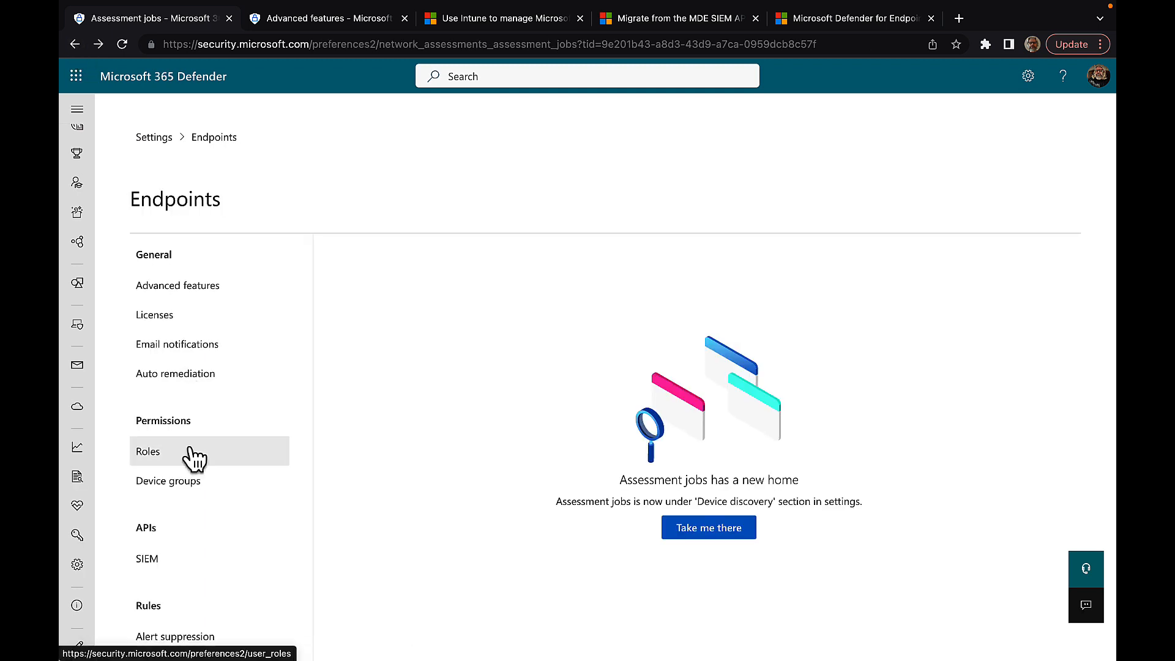
scroll(186, 456, down, 6)
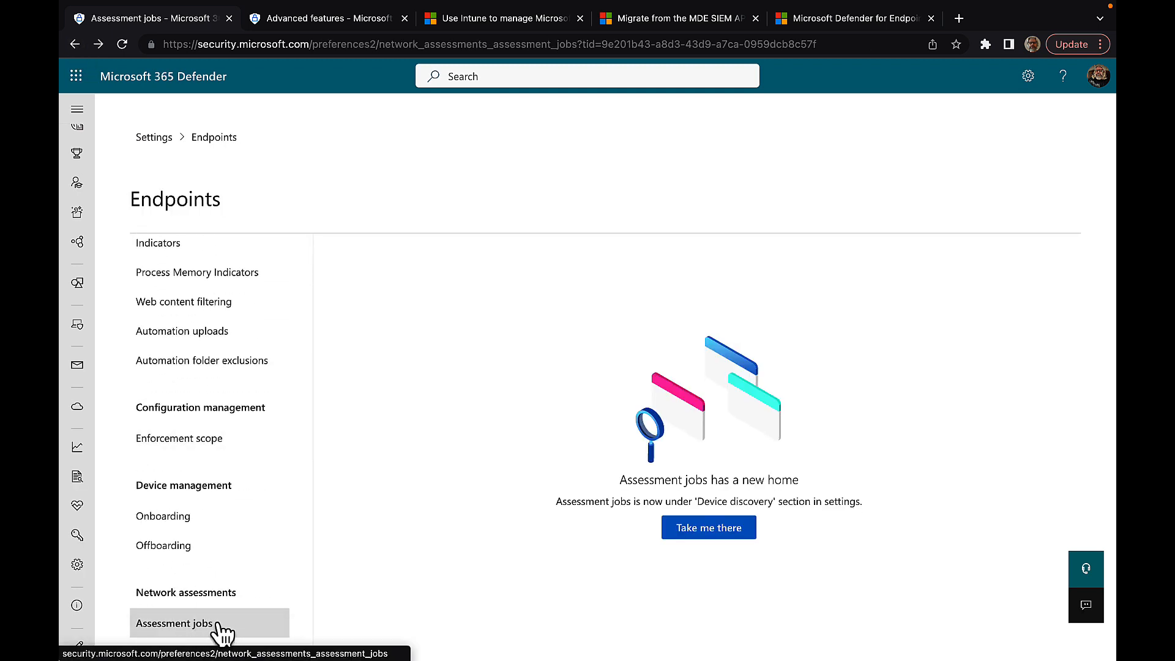
Step: View onboarding steps for Windows 7 SP1/8.1, Server 2012 R2/2016 and macOS, ending on Windows 10 and 11
click(191, 519)
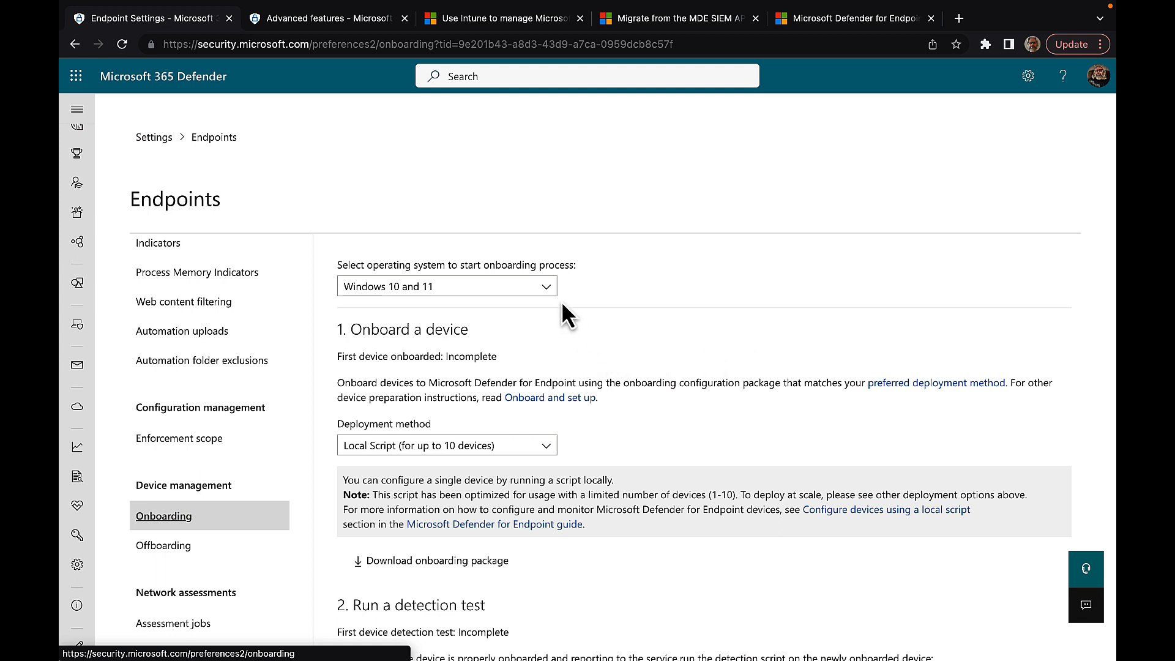
click(546, 287)
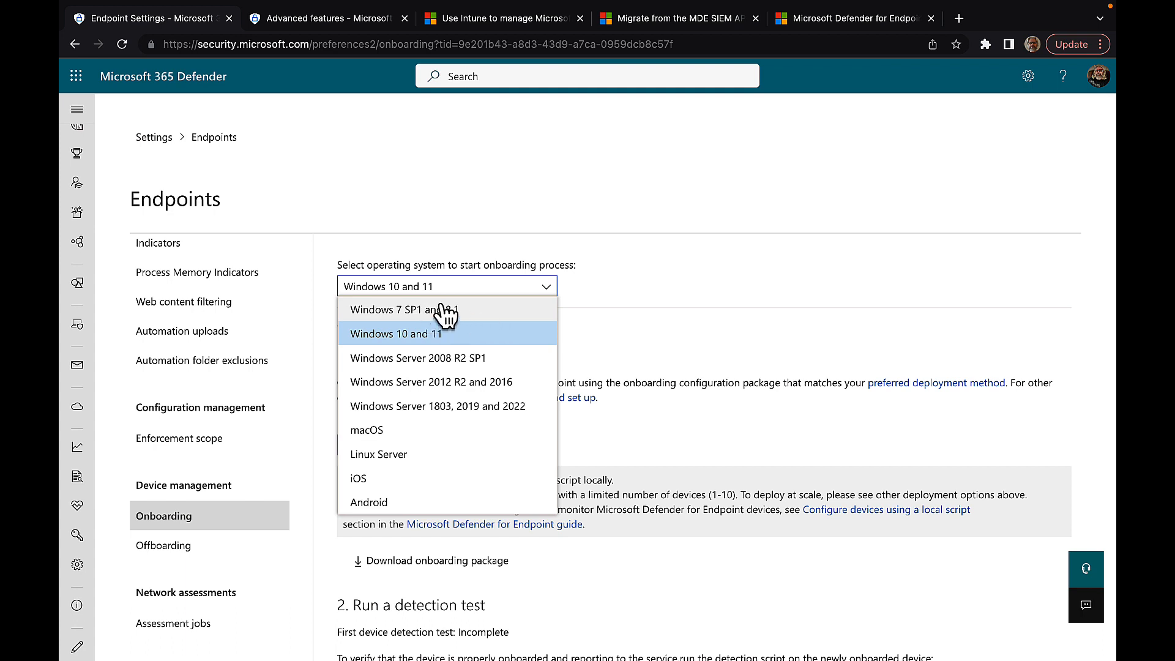
click(472, 311)
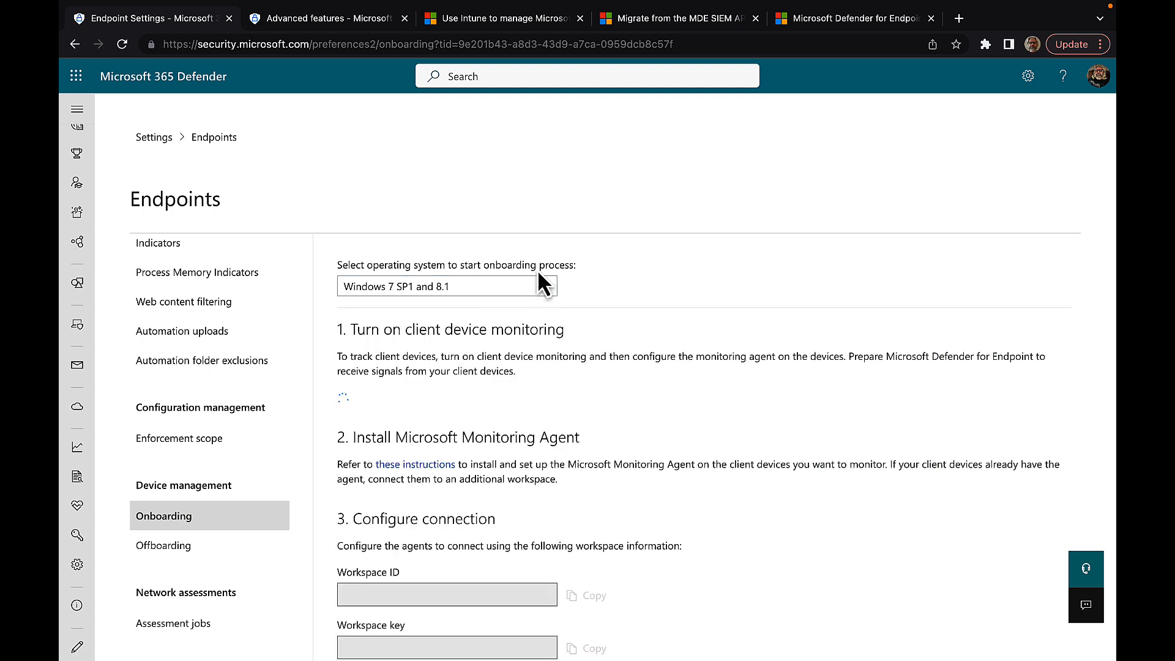
click(545, 286)
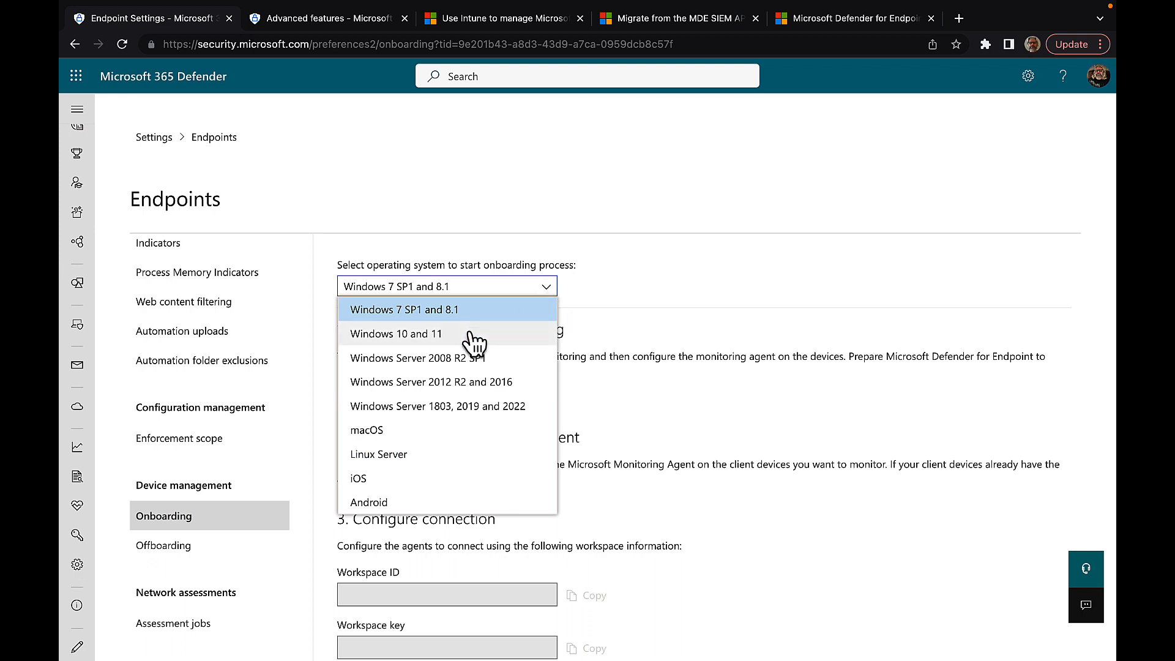
click(456, 382)
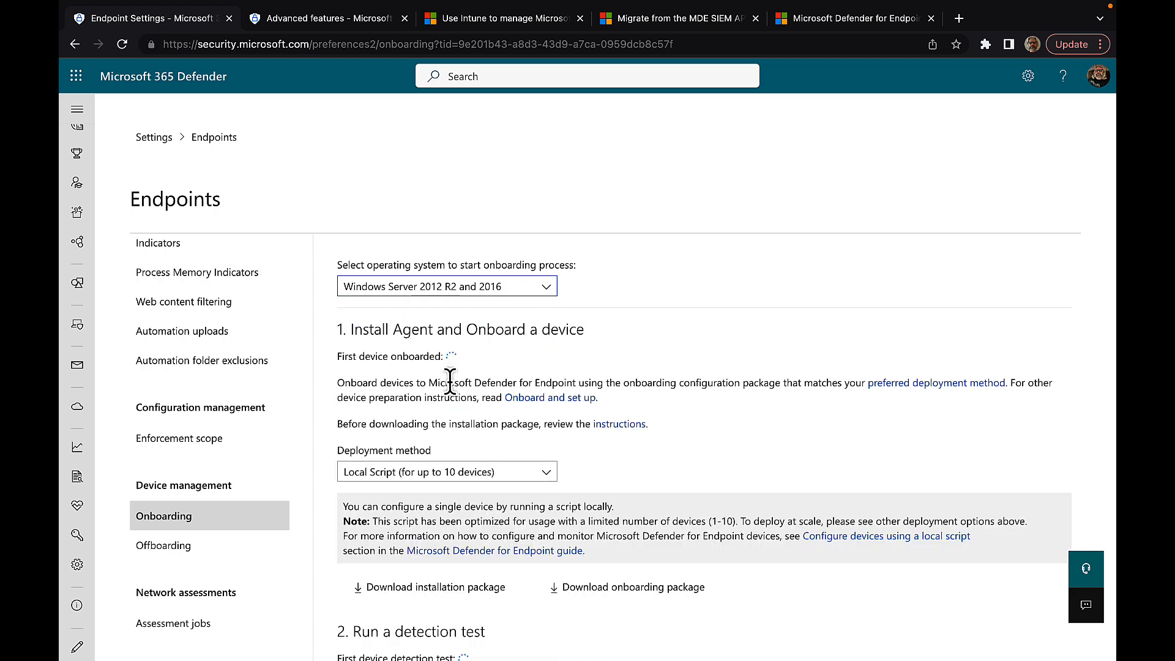
click(548, 293)
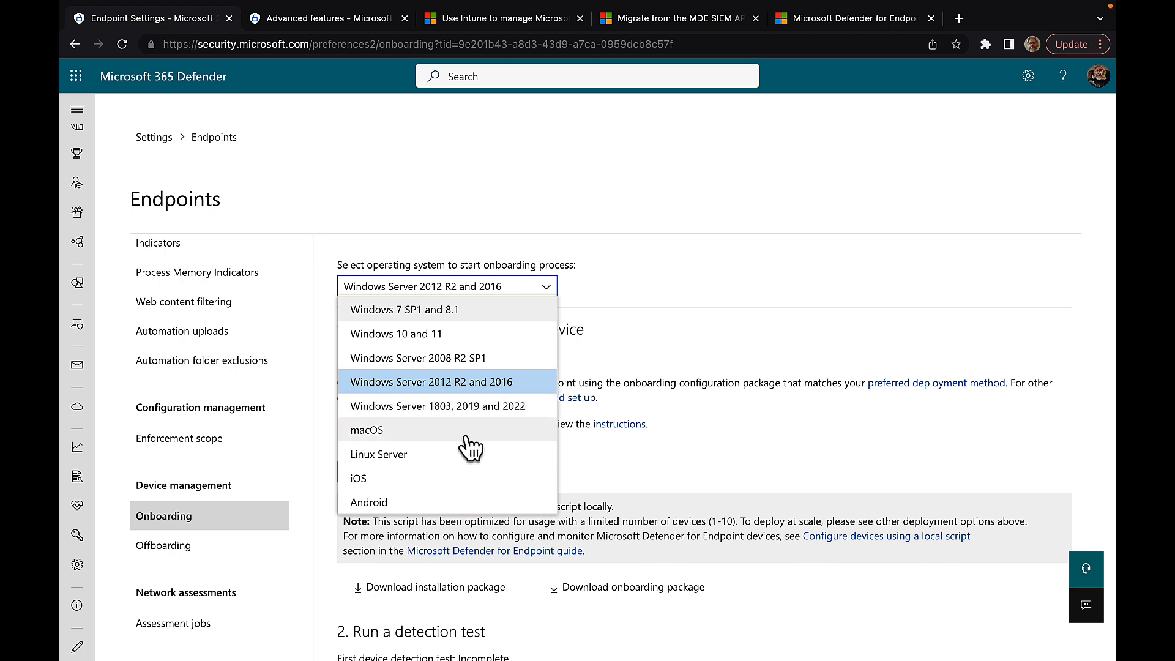
click(394, 432)
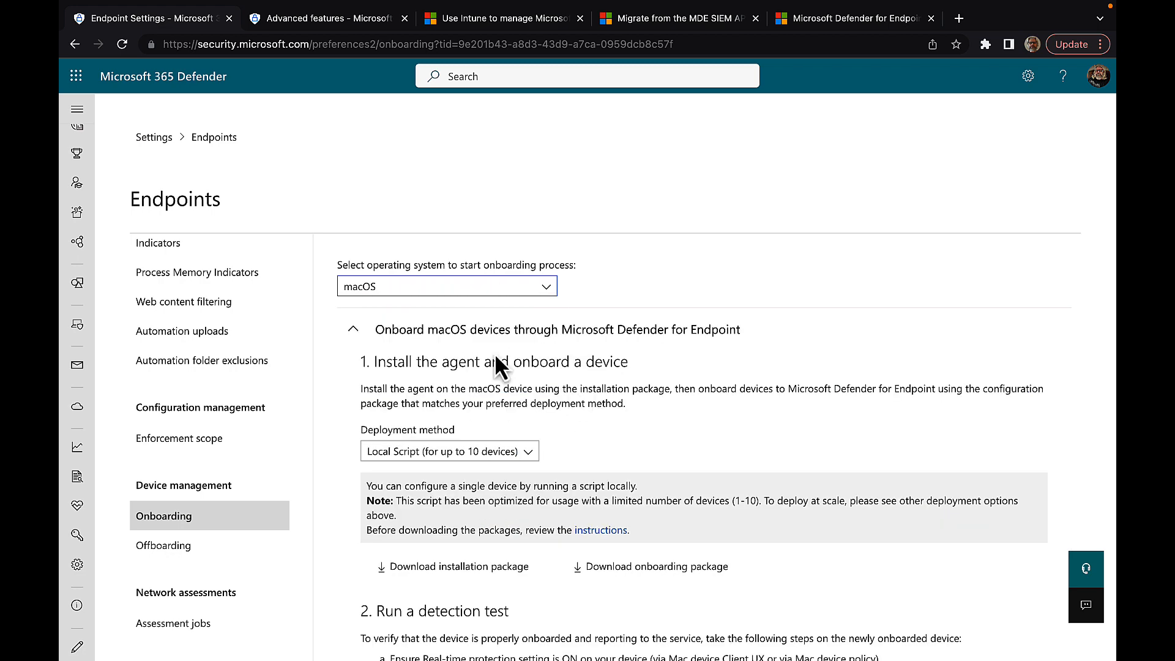
click(540, 289)
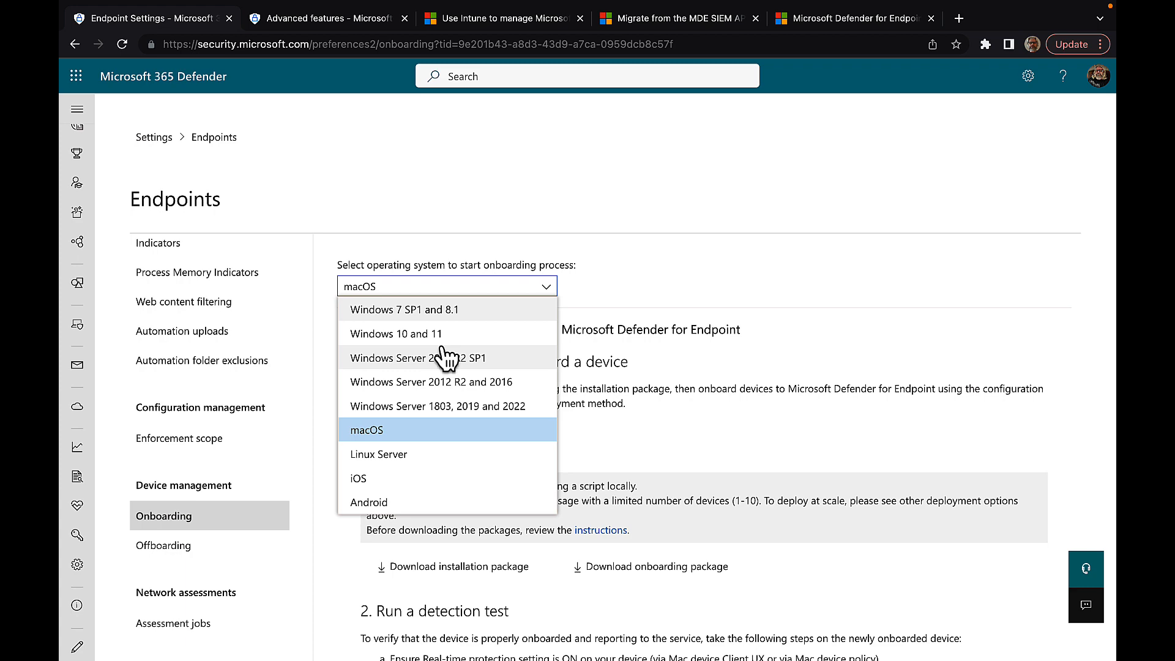
click(421, 335)
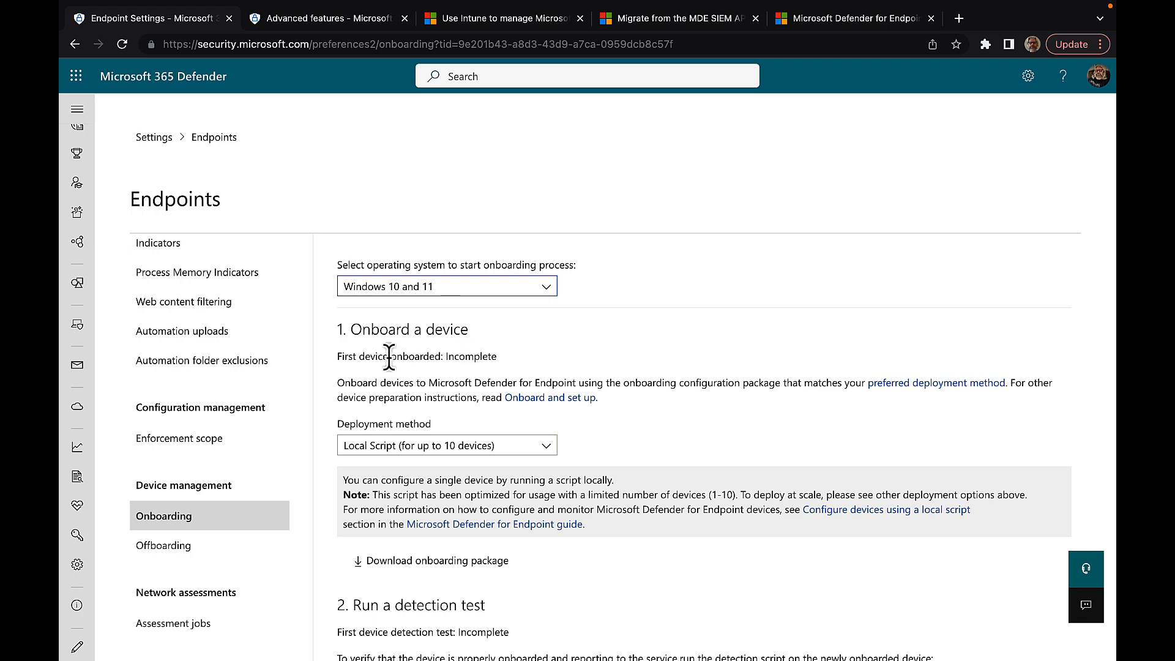
Step: Set the Windows onboarding deployment method to Group Policy
scroll(429, 374, down, 1)
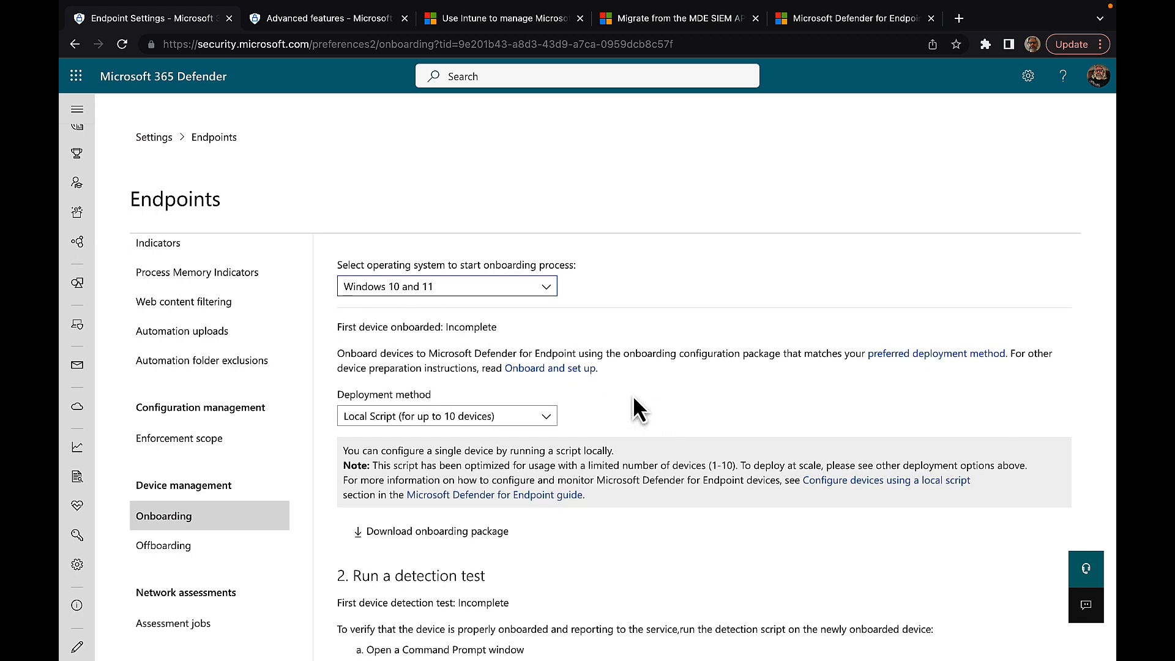
click(547, 416)
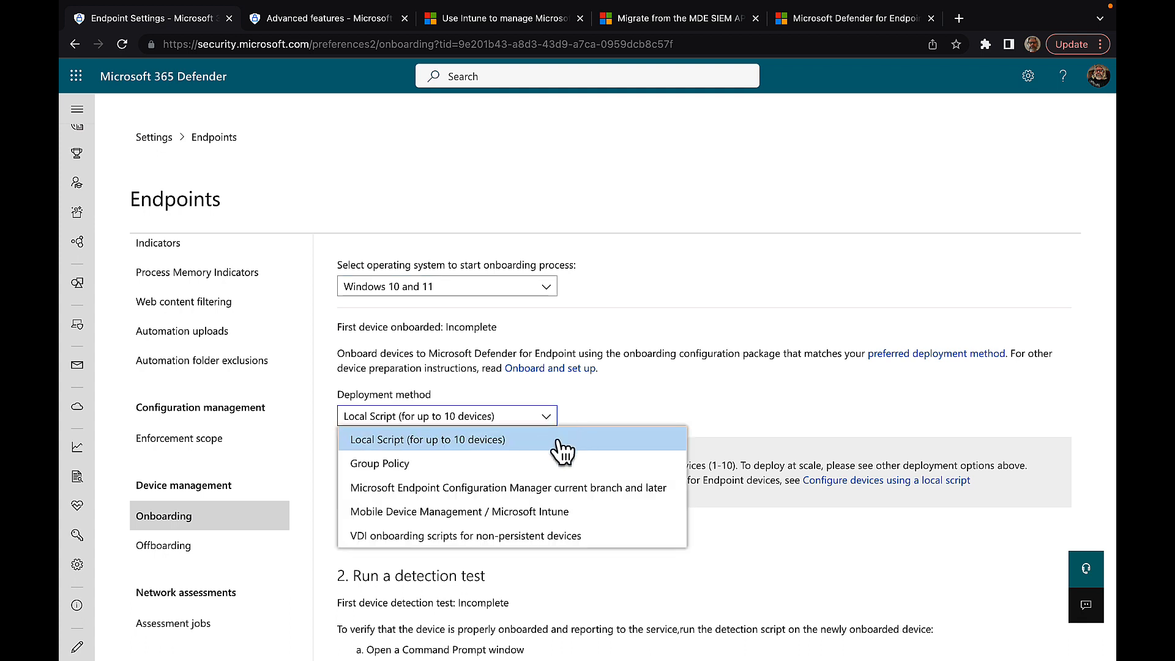
click(490, 463)
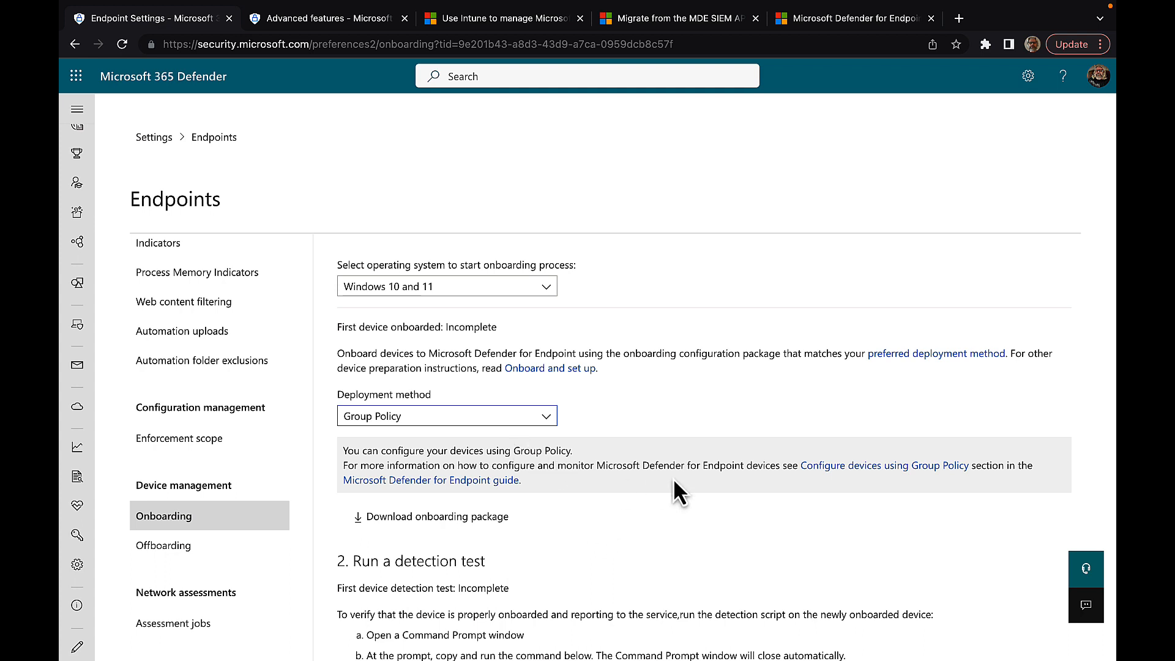
Step: Open the Group Policy and Defender for Endpoint guides in new tabs, then show Advanced features
right_click(862, 466)
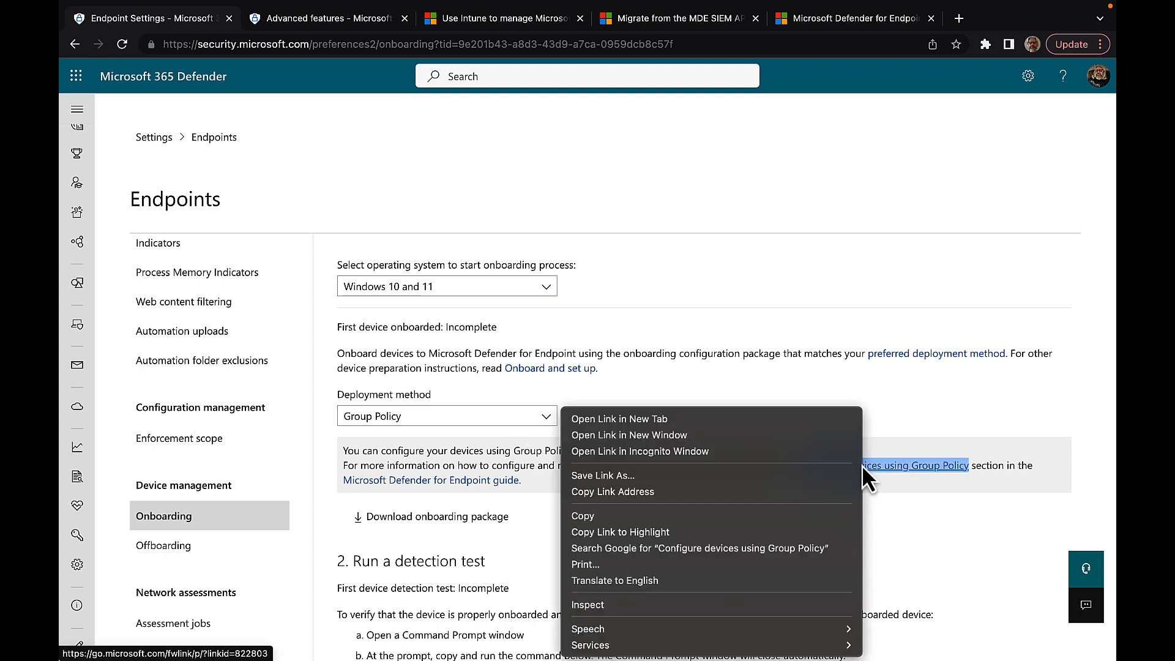
click(717, 419)
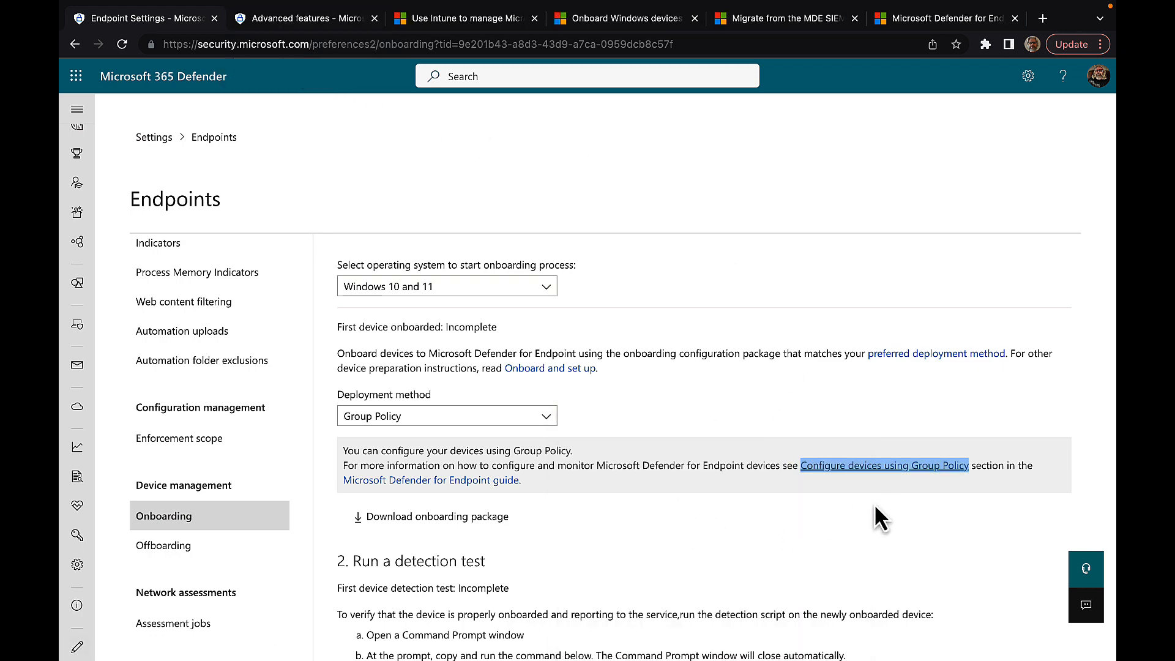
right_click(431, 483)
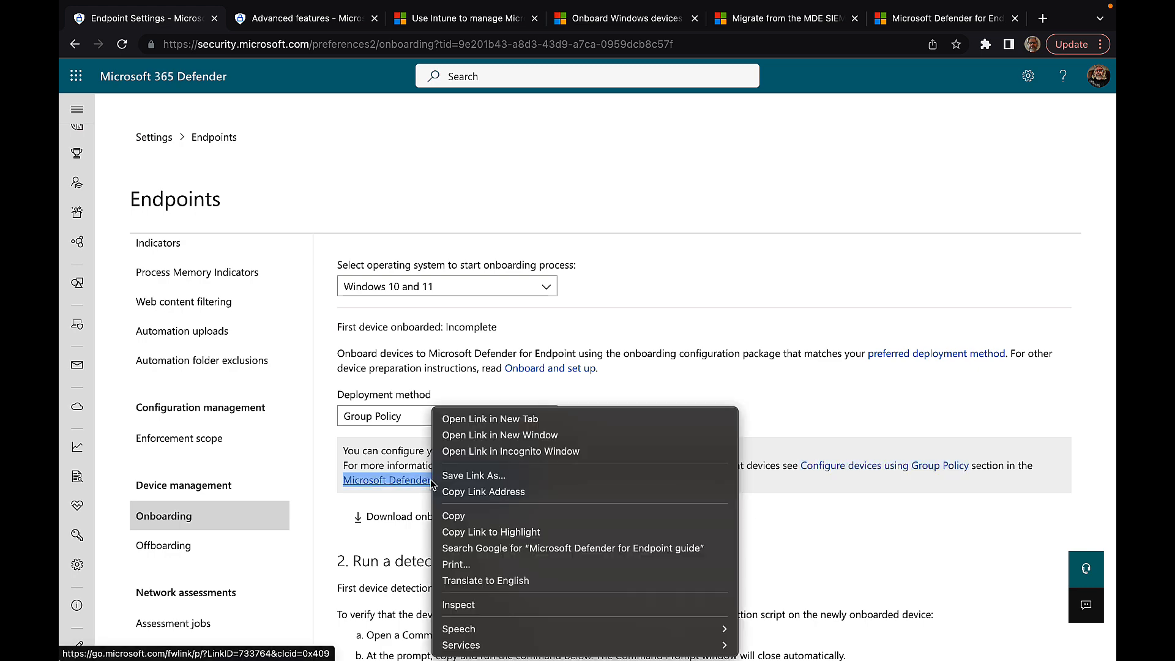
click(501, 419)
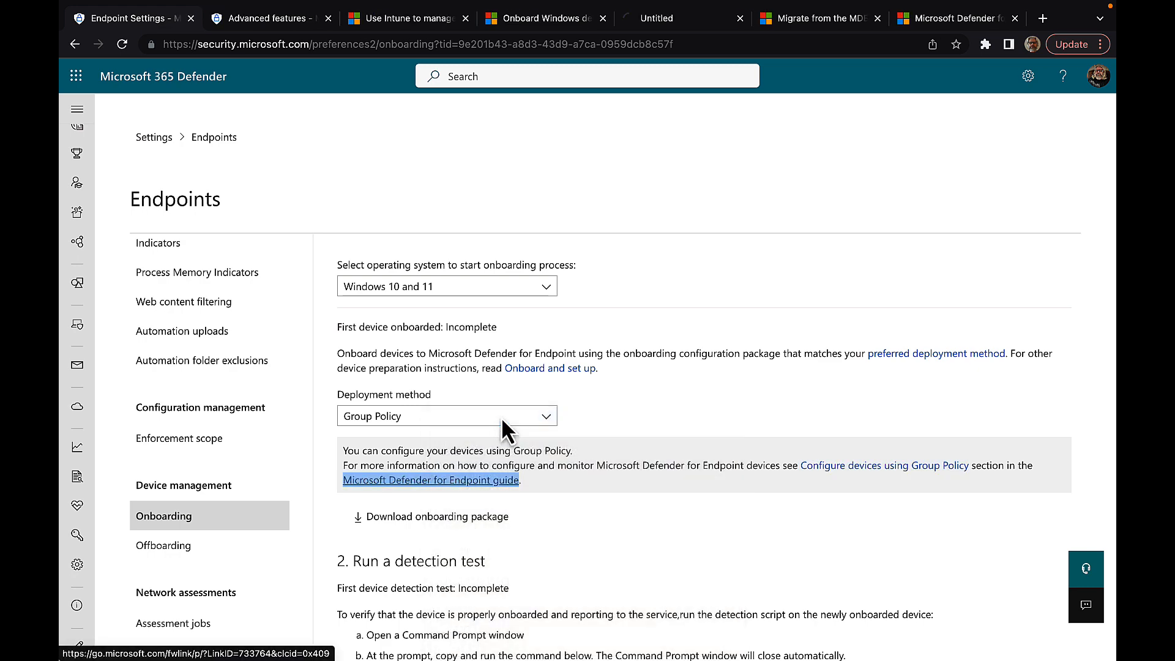
click(282, 20)
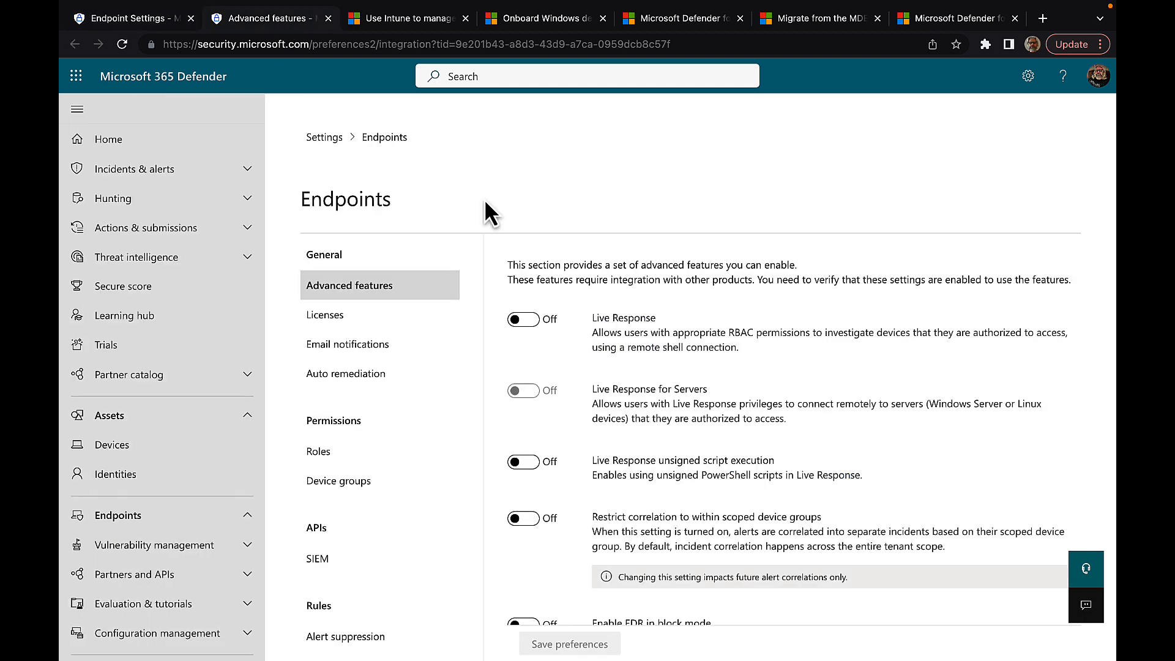
Step: Back in onboarding, try Microsoft Intune, then settle on Microsoft Endpoint Configuration Manager as deployment method
click(153, 19)
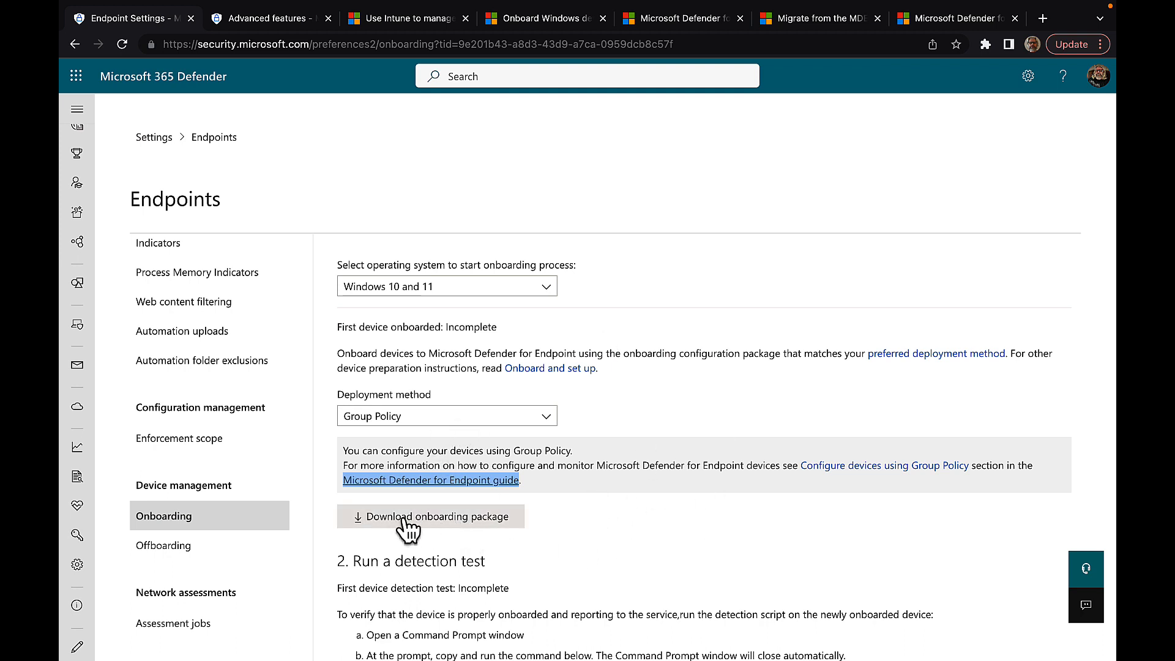
click(546, 417)
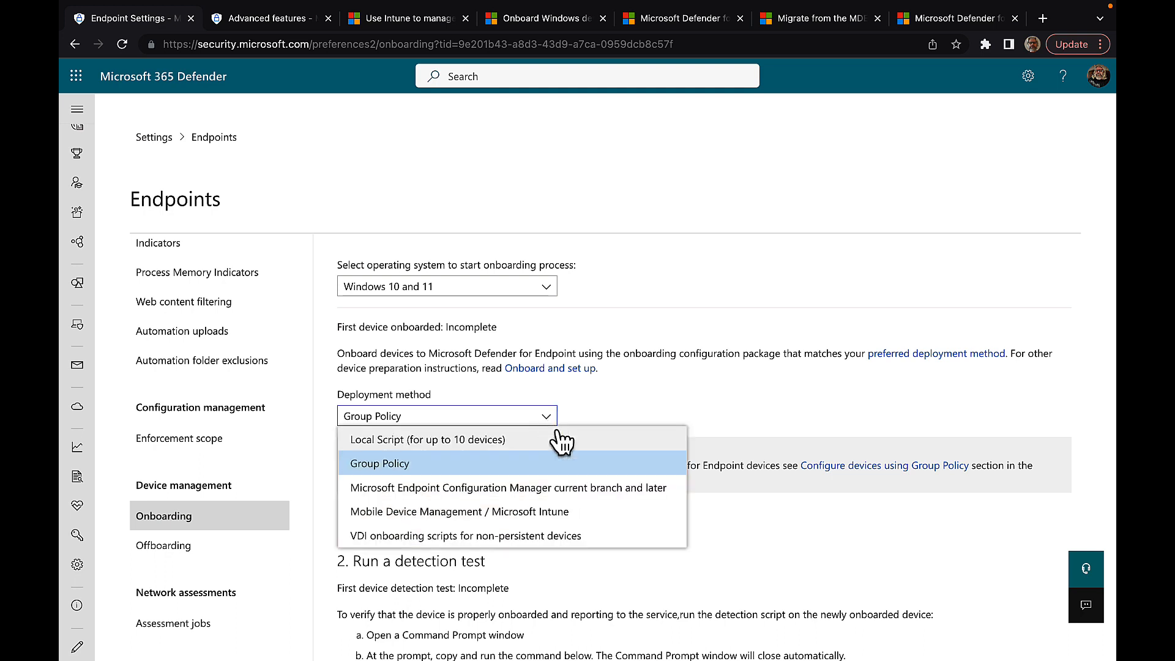
click(440, 490)
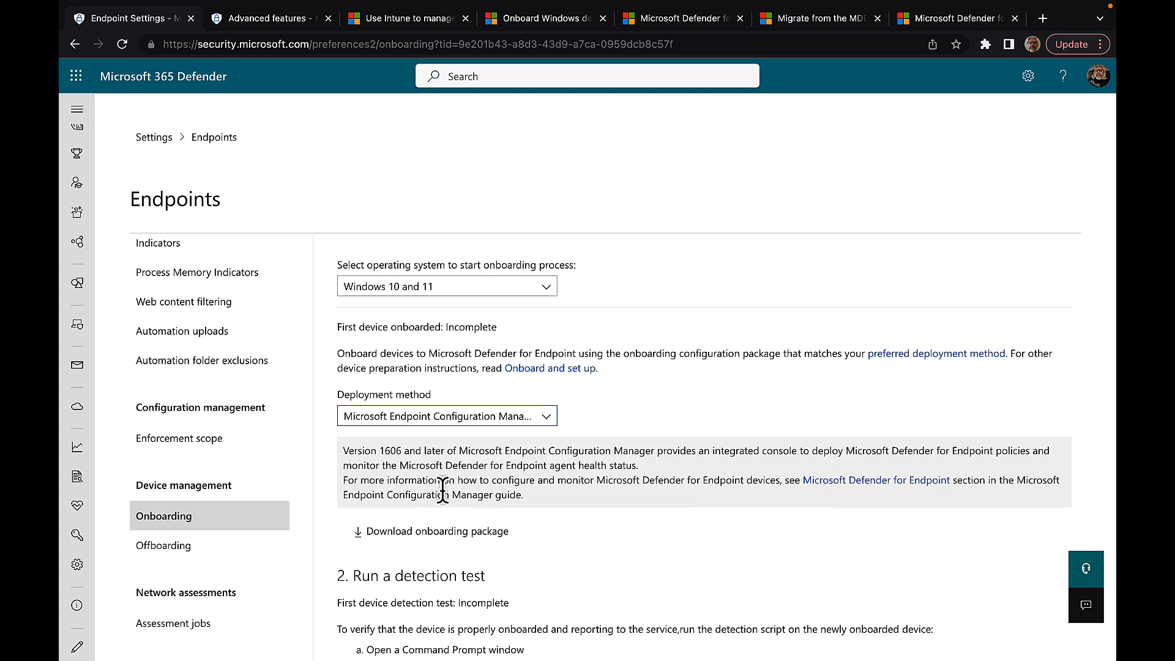
click(546, 418)
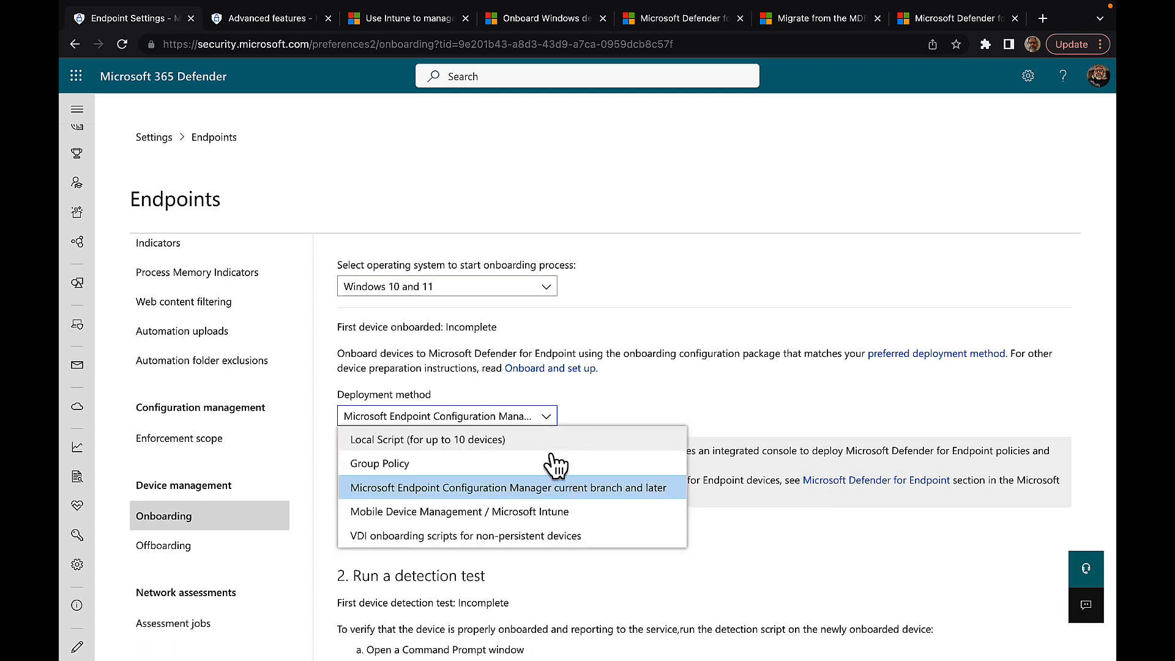
click(451, 513)
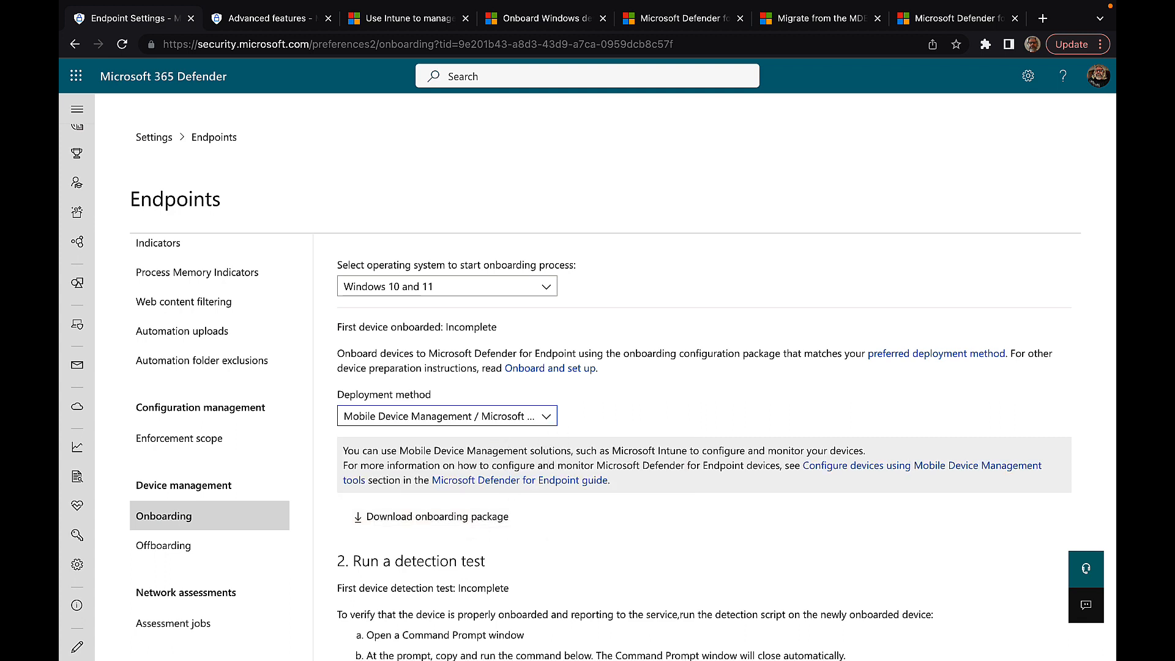
click(547, 416)
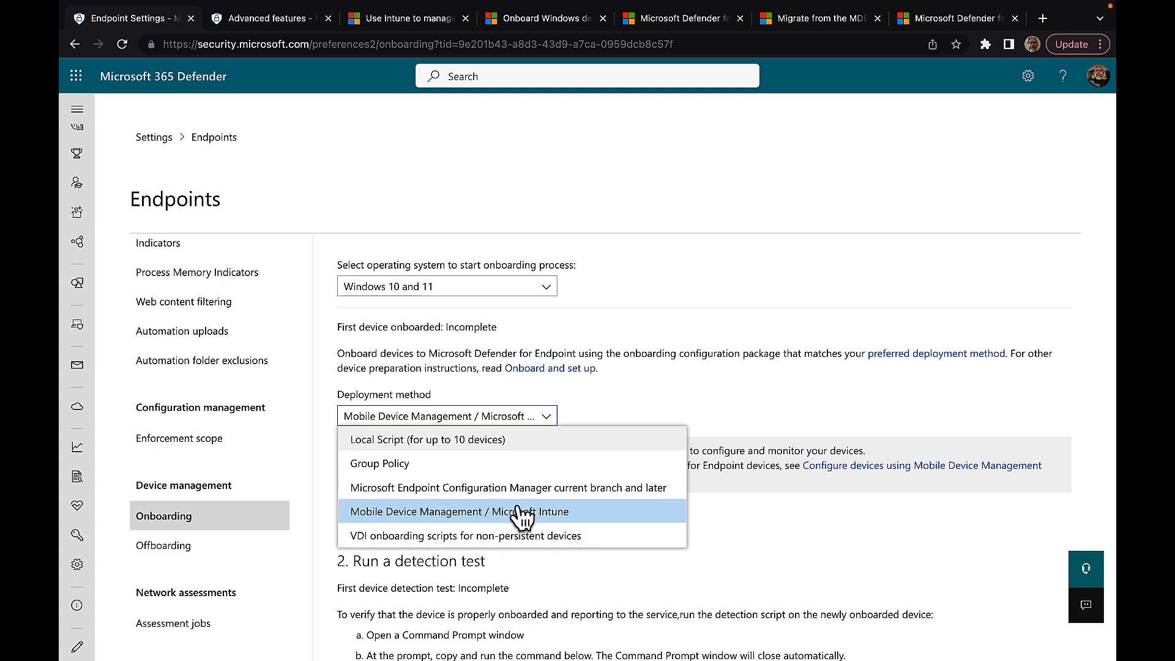
click(472, 489)
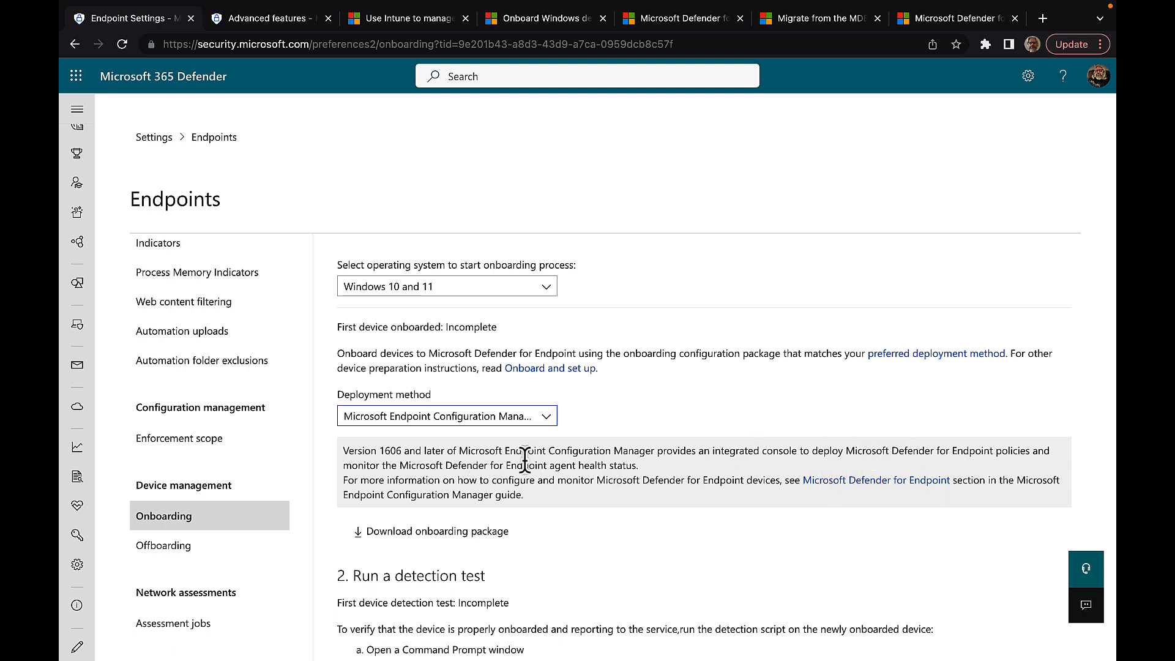
Step: Open the Microsoft Defender for Endpoint guide in a new tab and scroll through the page
scroll(575, 467, down, 2)
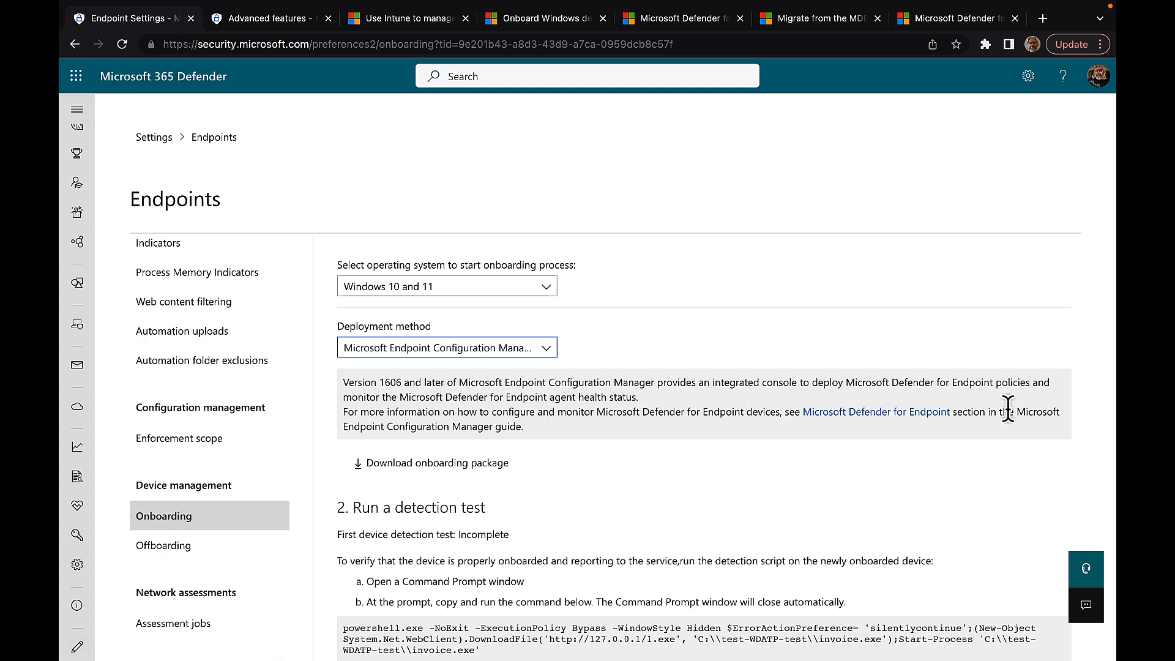
right_click(858, 412)
click(759, 414)
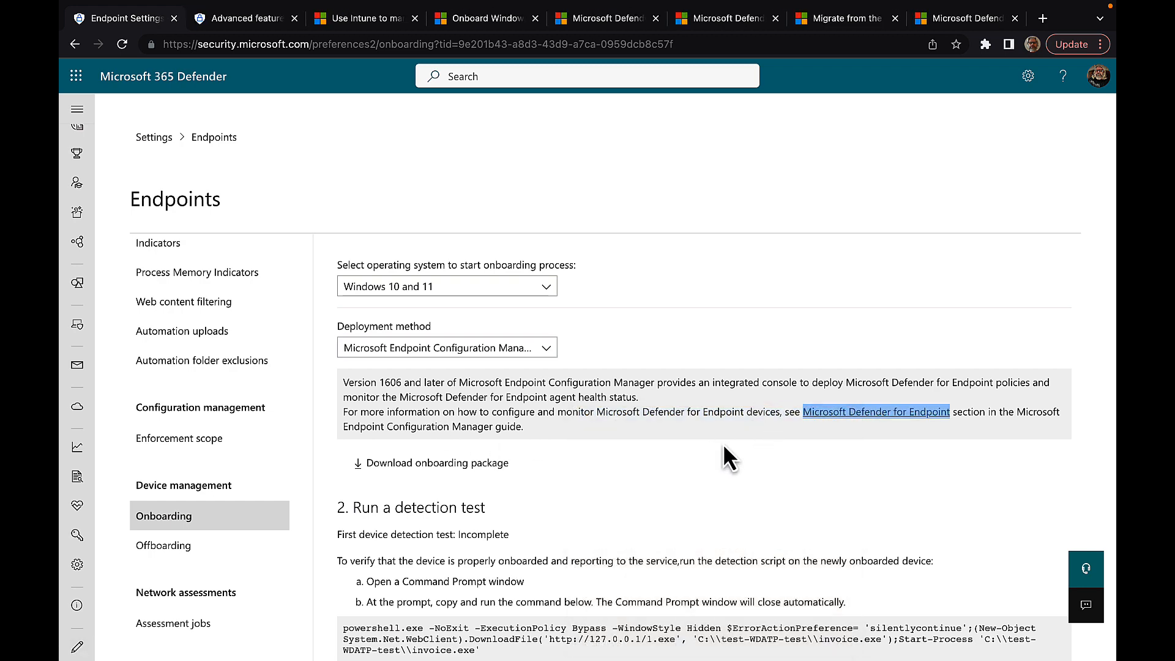
scroll(708, 467, down, 3)
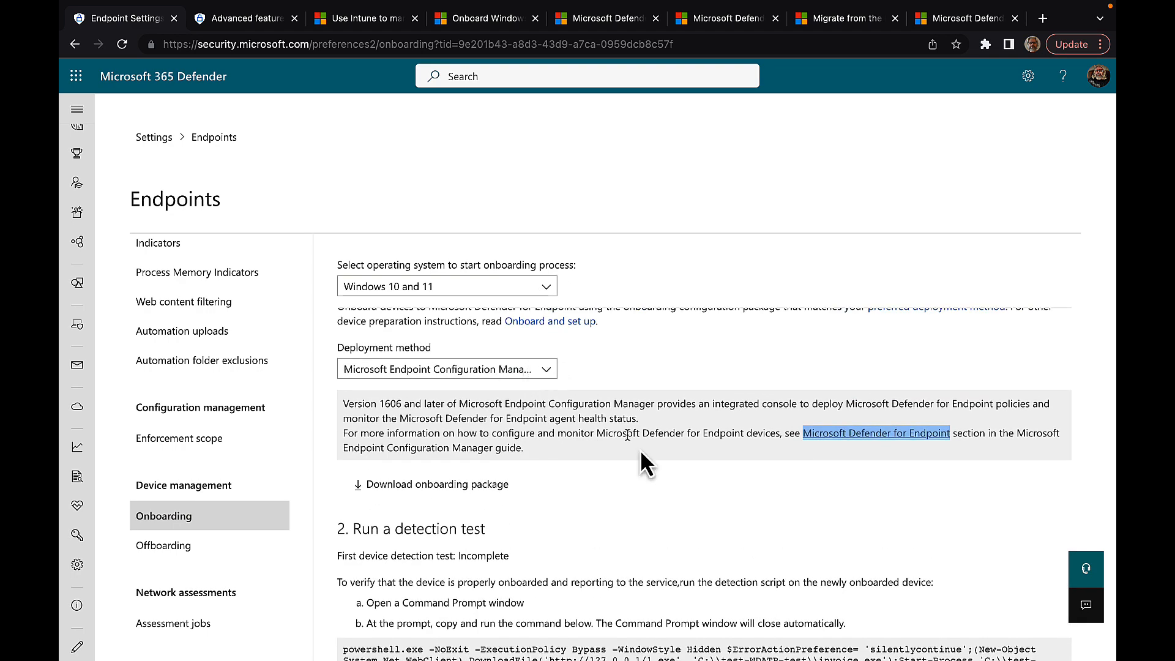
scroll(651, 464, down, 2)
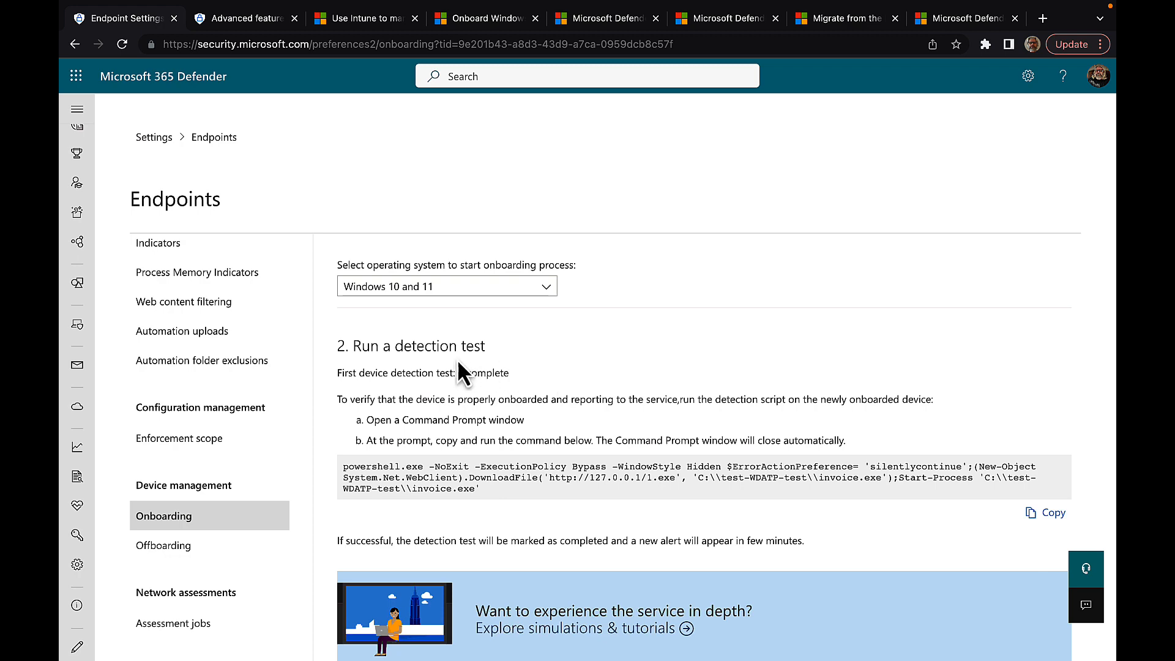
Step: Scroll down to the detection test and bring up the Explore simulations & tutorials link menu
scroll(512, 381, down, 1)
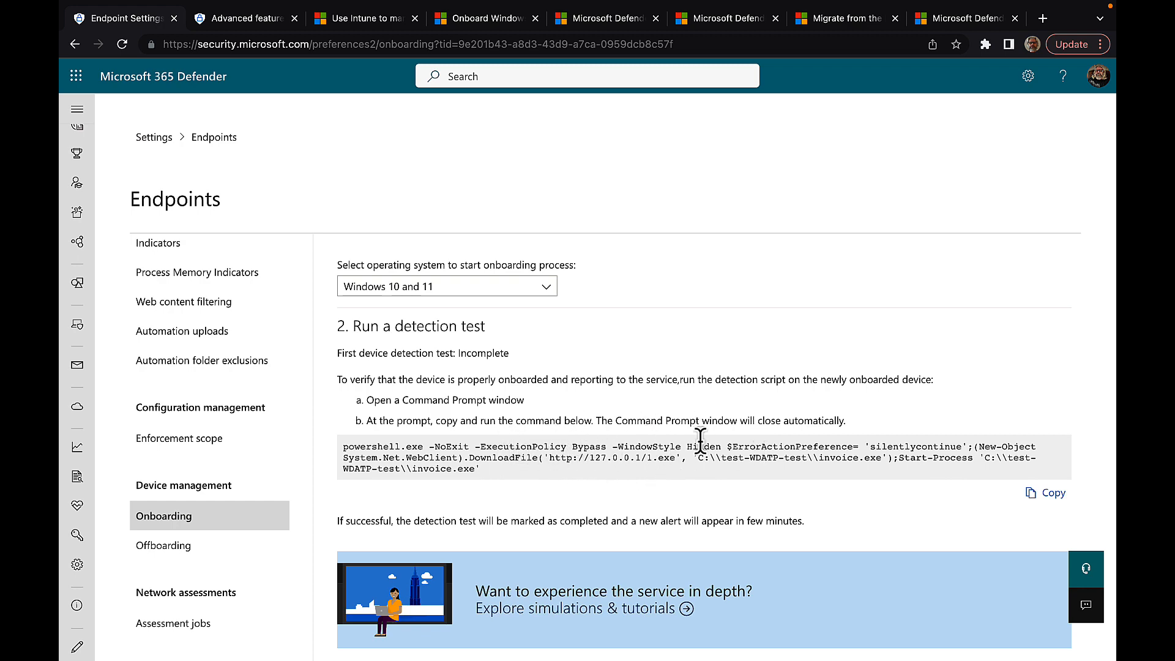
scroll(702, 449, down, 1)
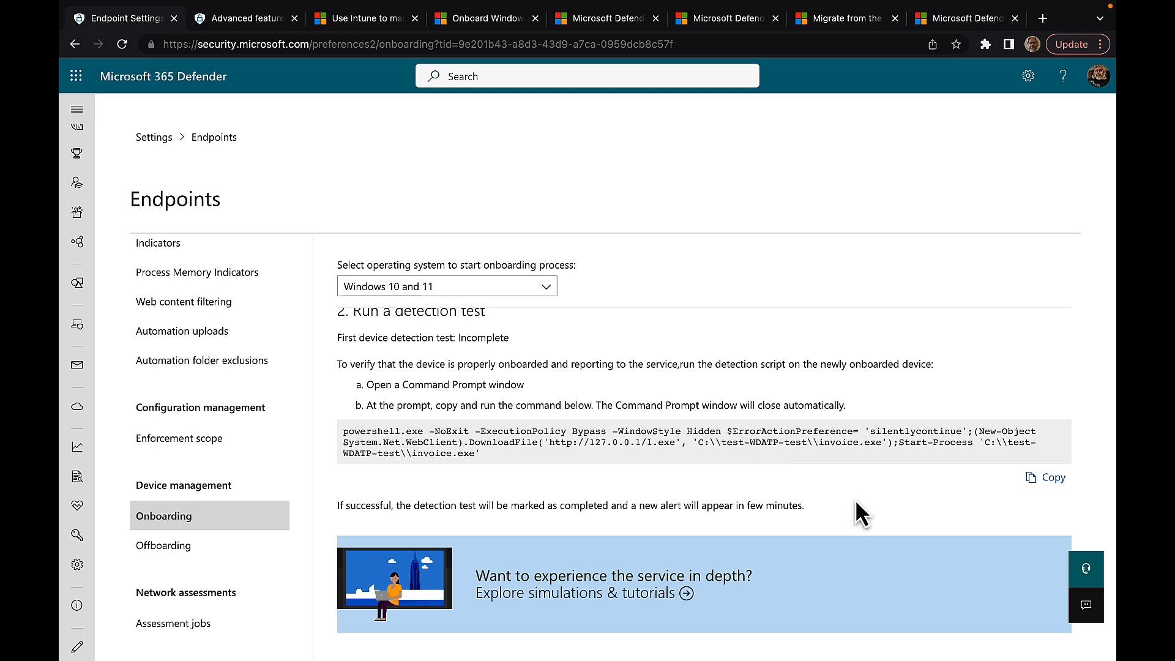
scroll(856, 513, down, 1)
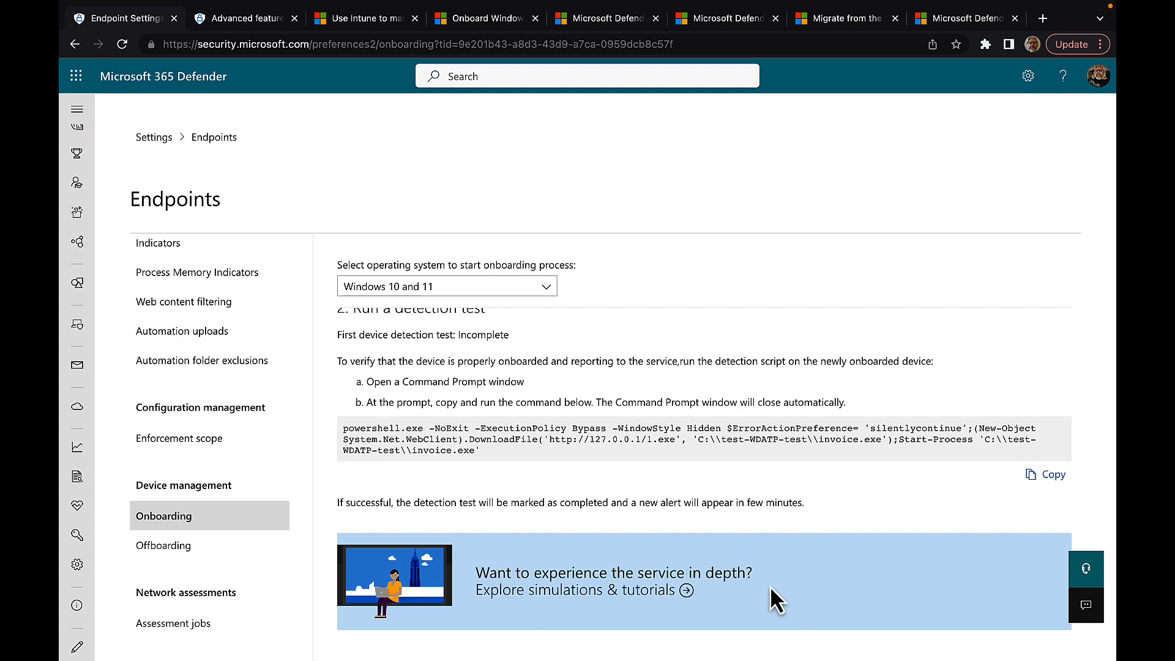
right_click(600, 603)
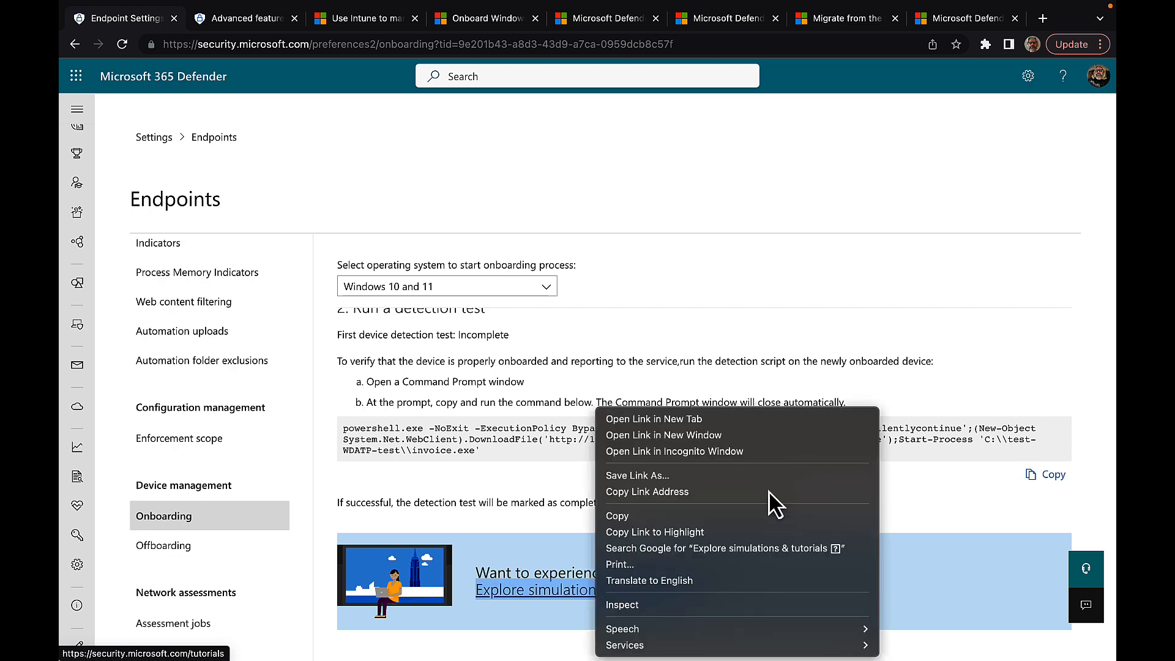
Step: Open Simulations & tutorials in a new tab and browse the listed vendor simulations
click(701, 422)
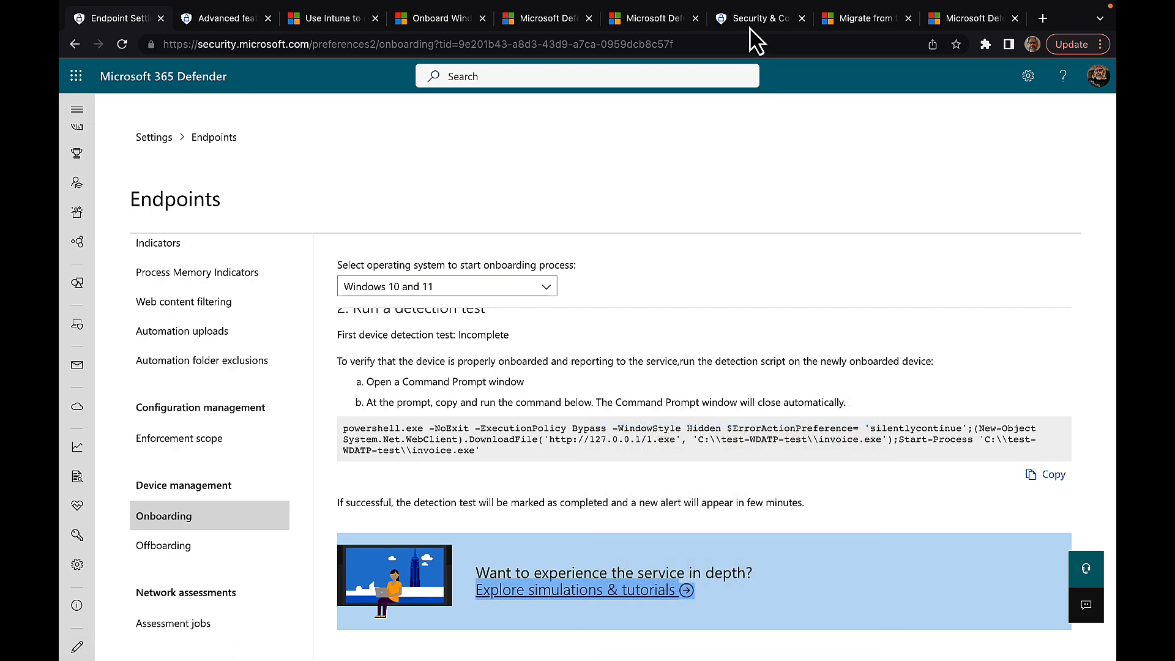
click(753, 22)
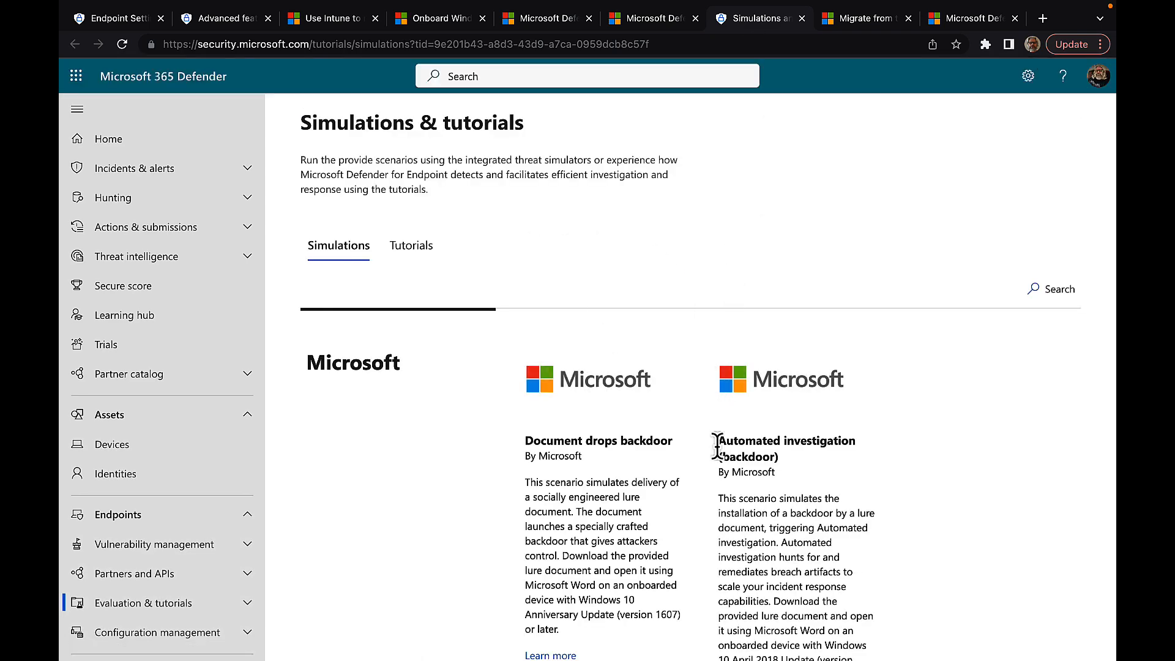
scroll(717, 444, down, 2)
scroll(717, 443, down, 8)
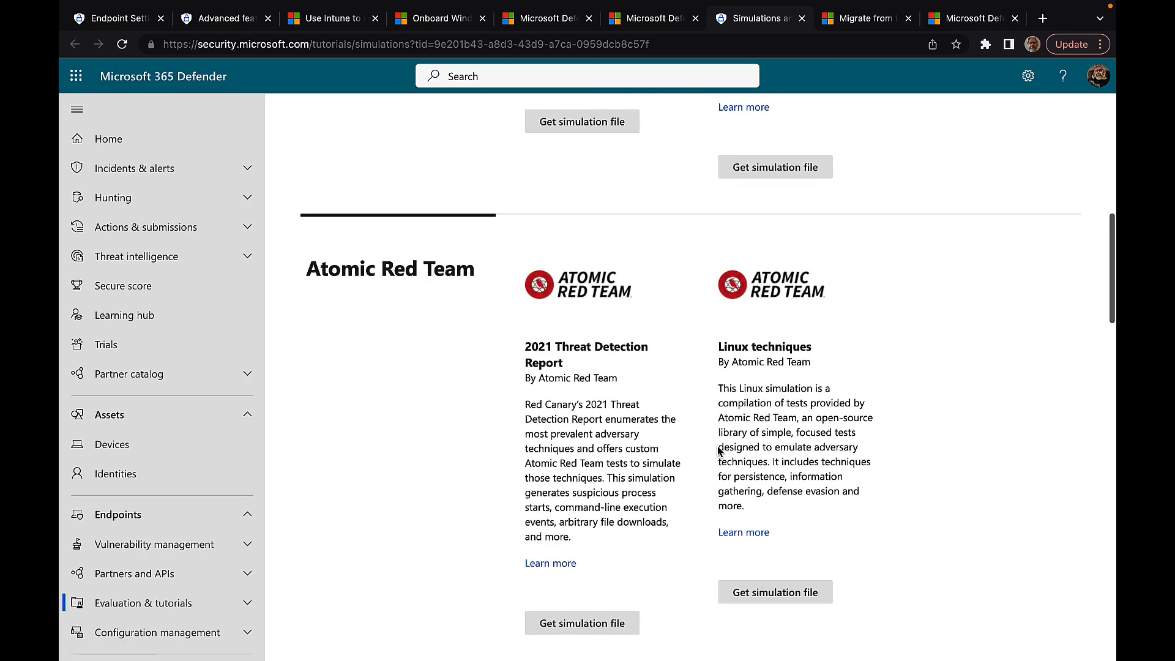
scroll(717, 447, down, 2)
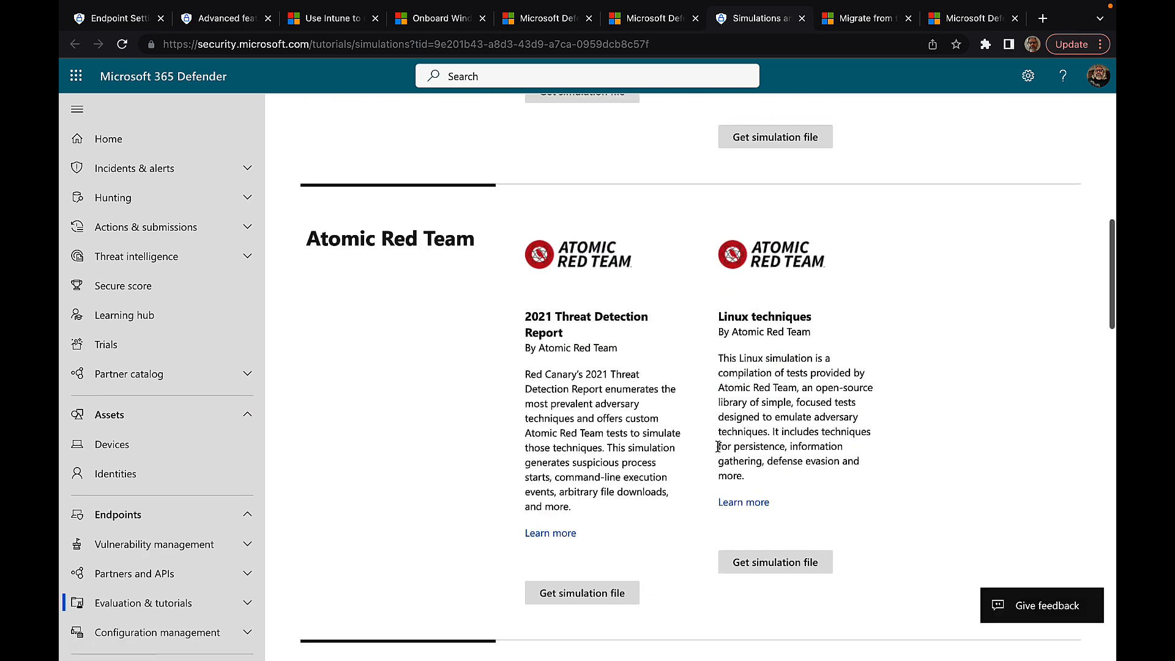
scroll(718, 451, down, 6)
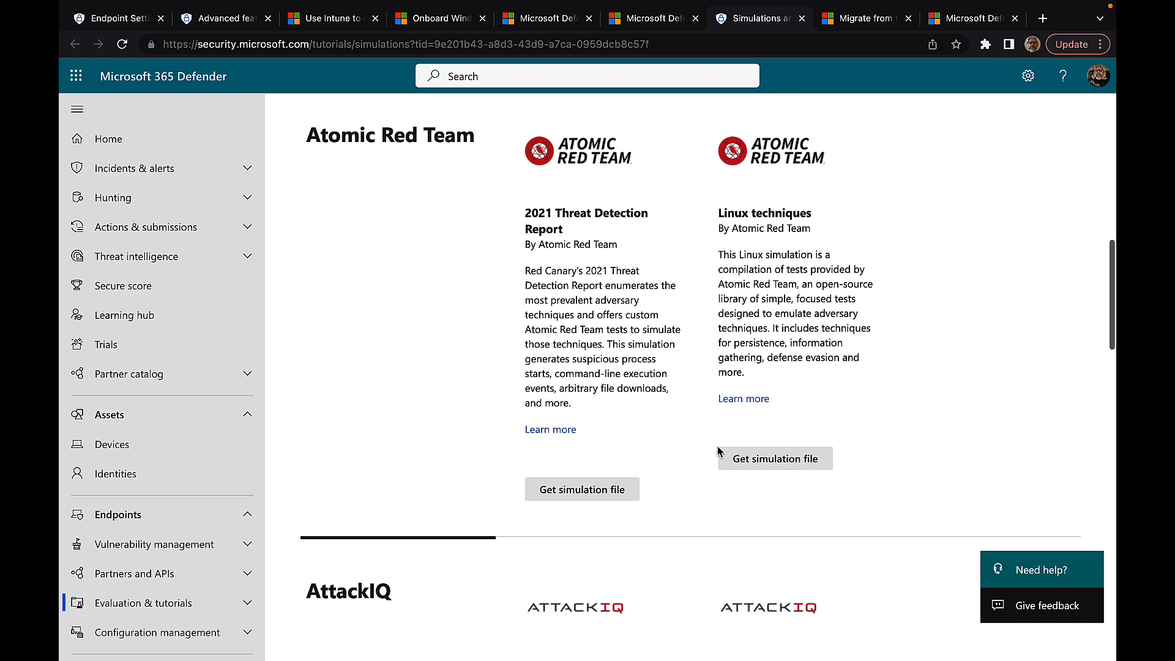
scroll(718, 447, down, 4)
scroll(718, 446, up, 20)
Step: Return to the onboarding page and preview the Mobile Device Management / Microsoft Intune deployment method
click(120, 19)
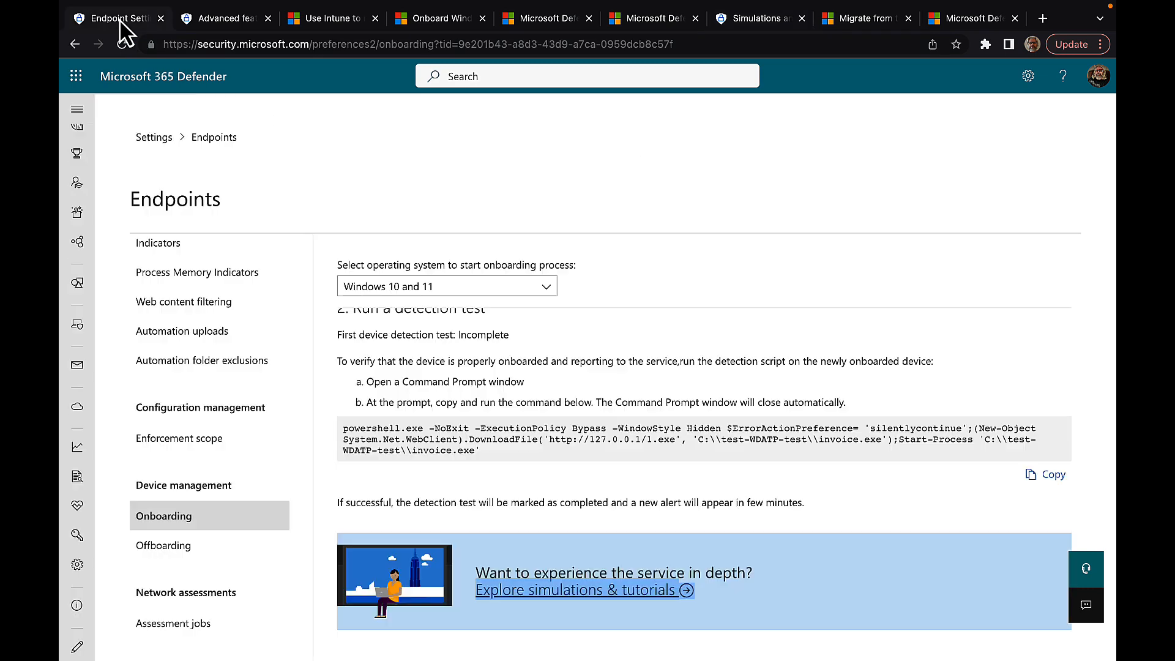
scroll(674, 377, up, 5)
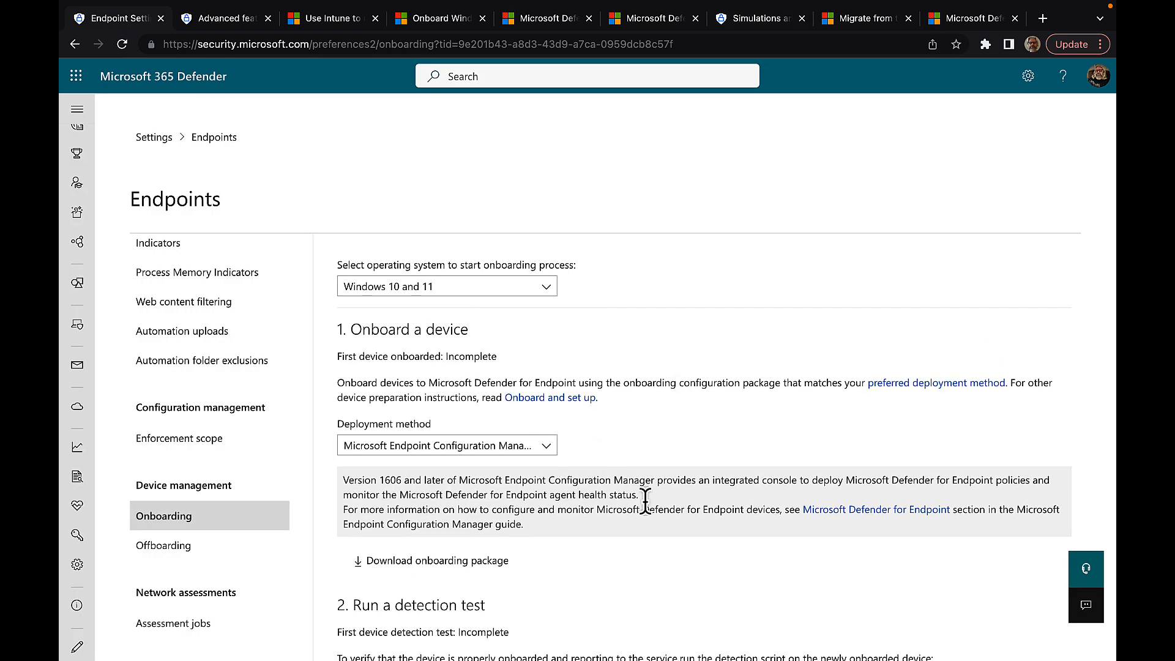
scroll(645, 502, down, 2)
scroll(648, 514, up, 2)
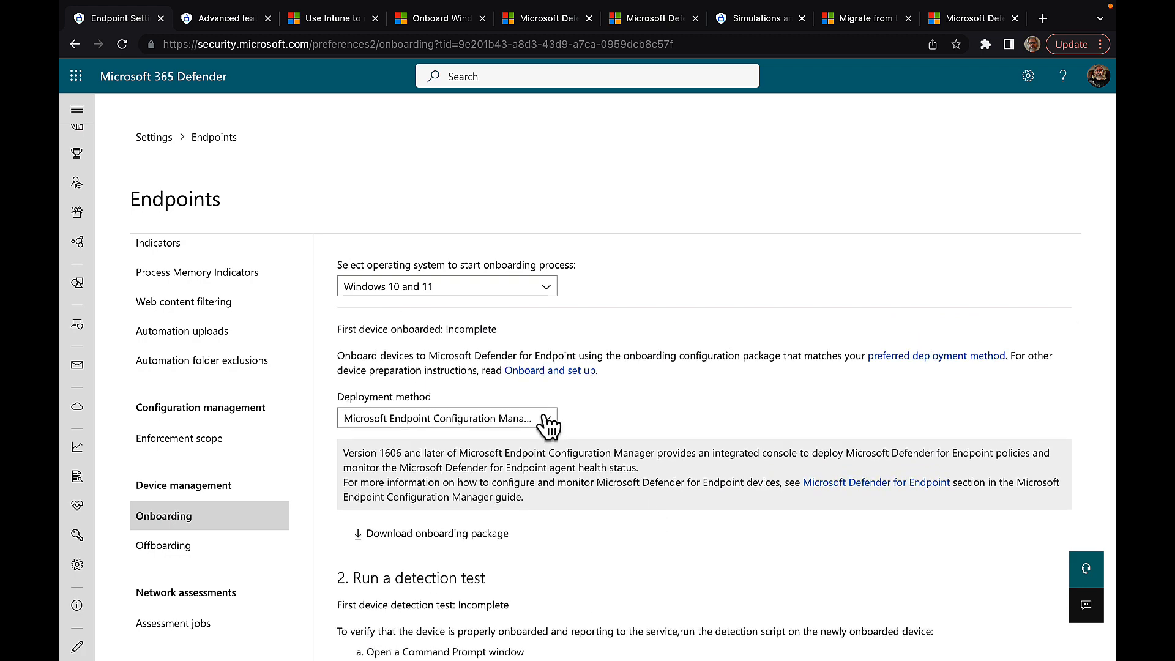
click(546, 420)
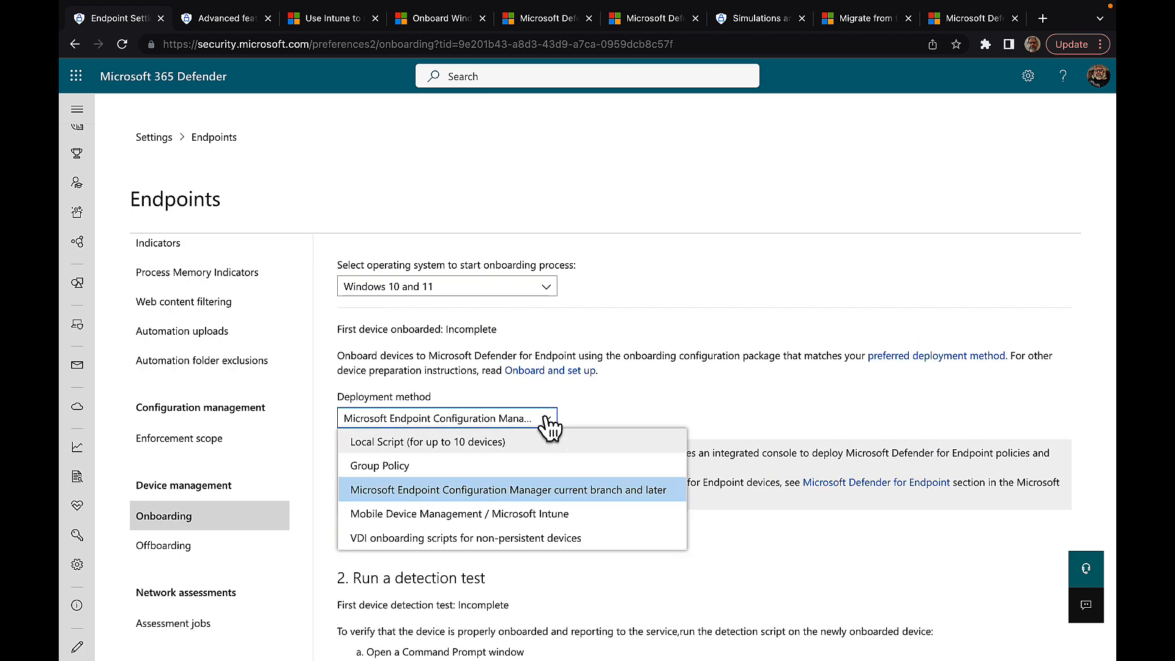
click(466, 518)
scroll(692, 536, down, 5)
scroll(692, 536, down, 1)
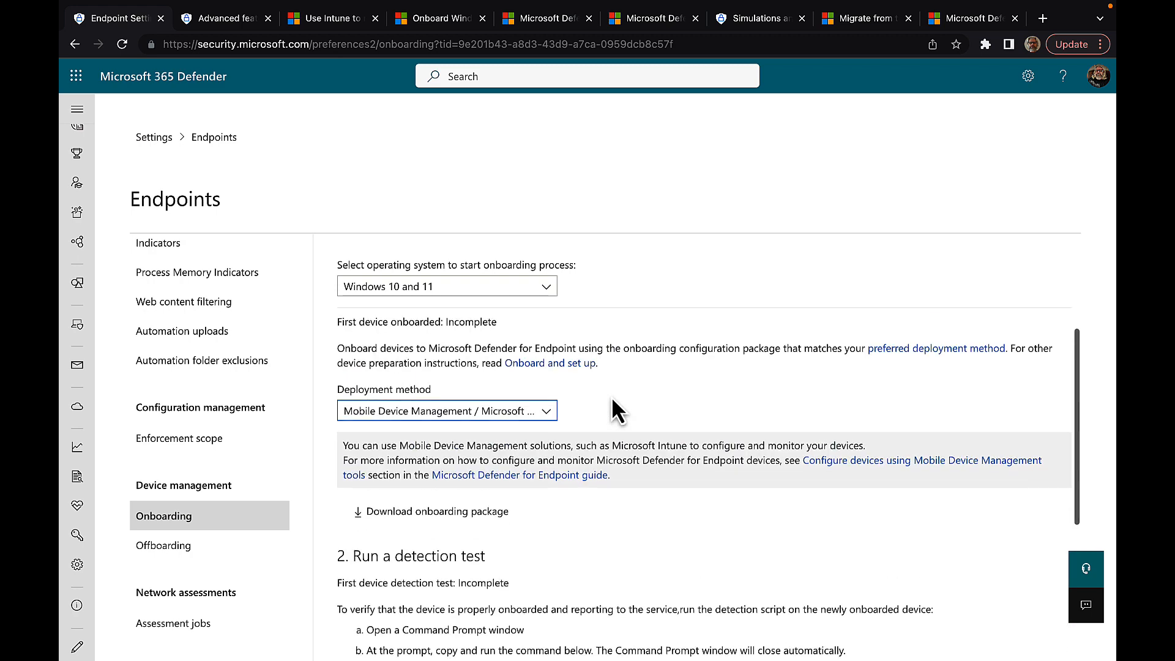
Step: Preview the VDI onboarding scripts for non-persistent devices deployment method
click(546, 411)
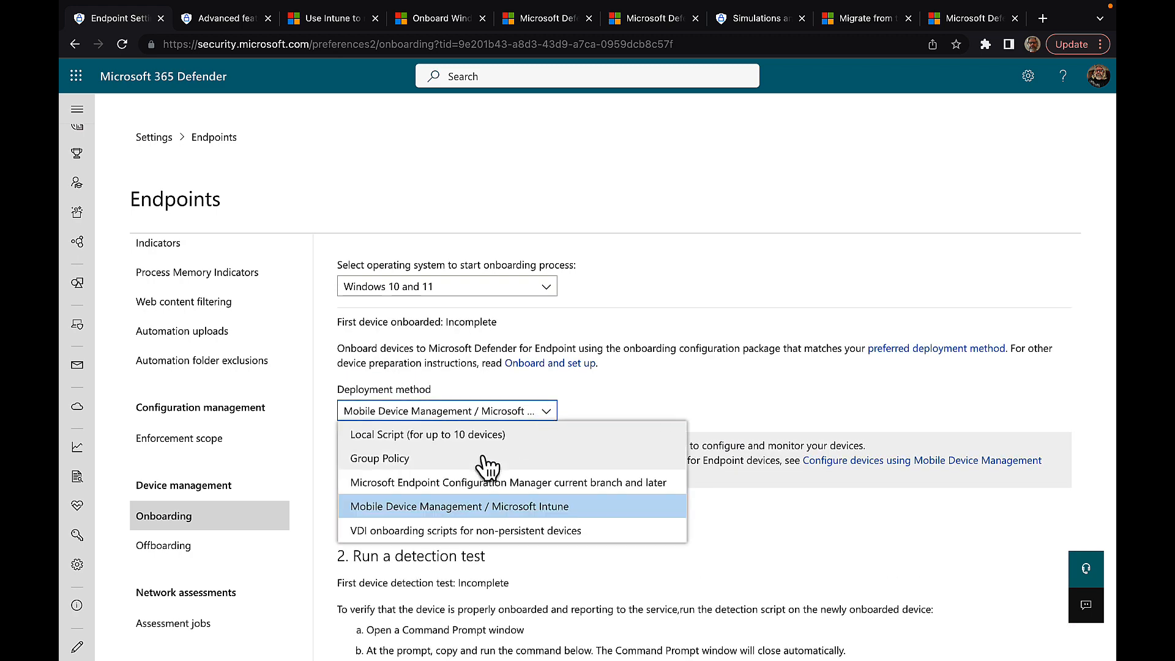
click(436, 531)
scroll(601, 537, down, 2)
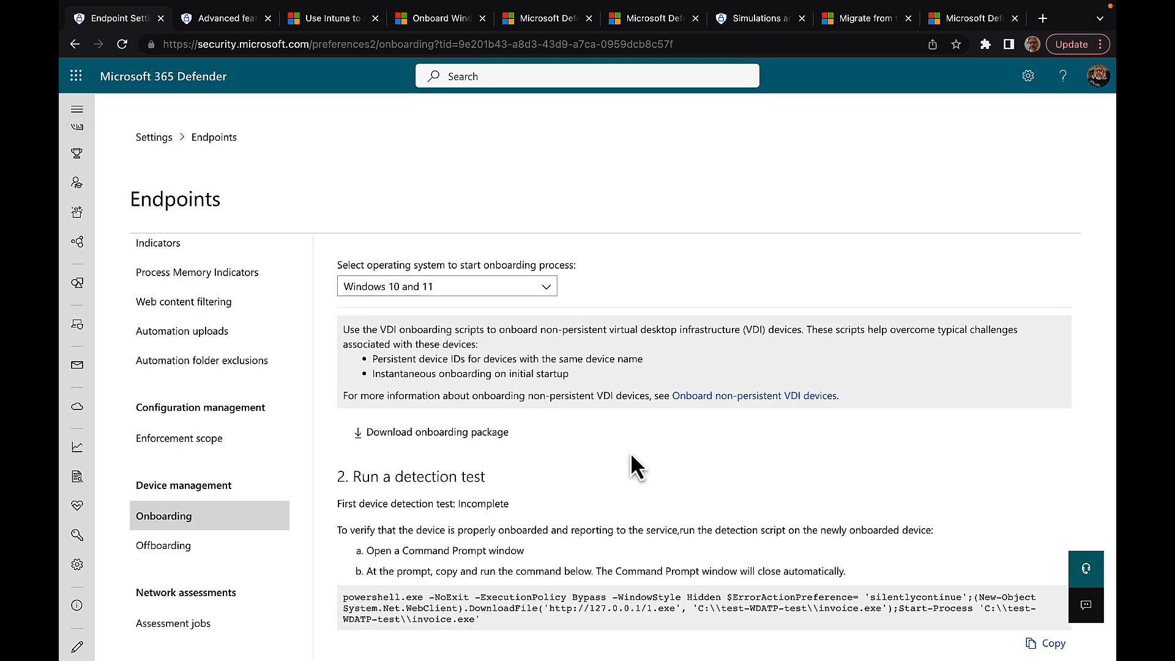
scroll(572, 555, down, 1)
scroll(573, 556, down, 2)
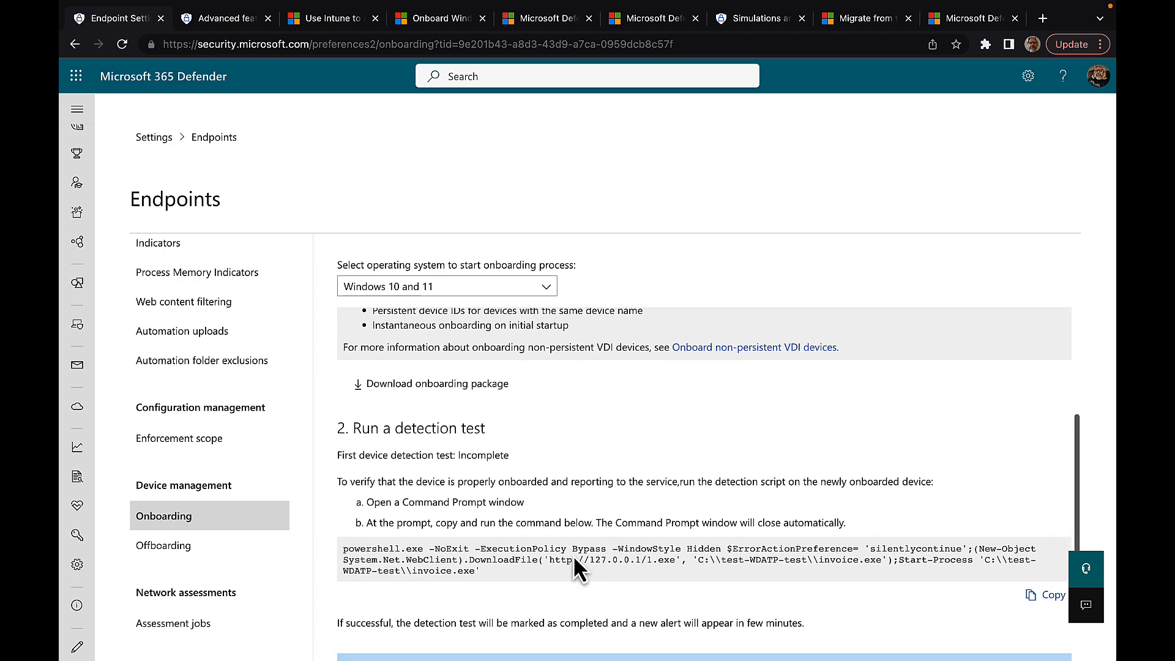
scroll(550, 495, up, 6)
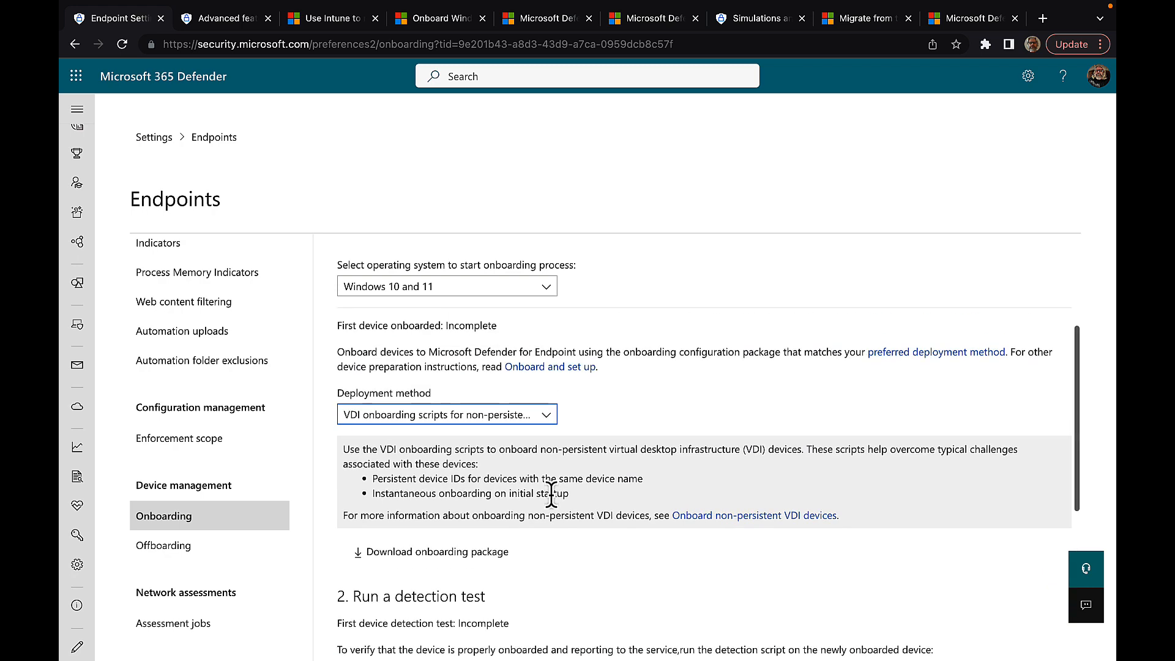
Step: Switch to Group Policy, then settle on Local Script (for up to 10 devices)
click(545, 415)
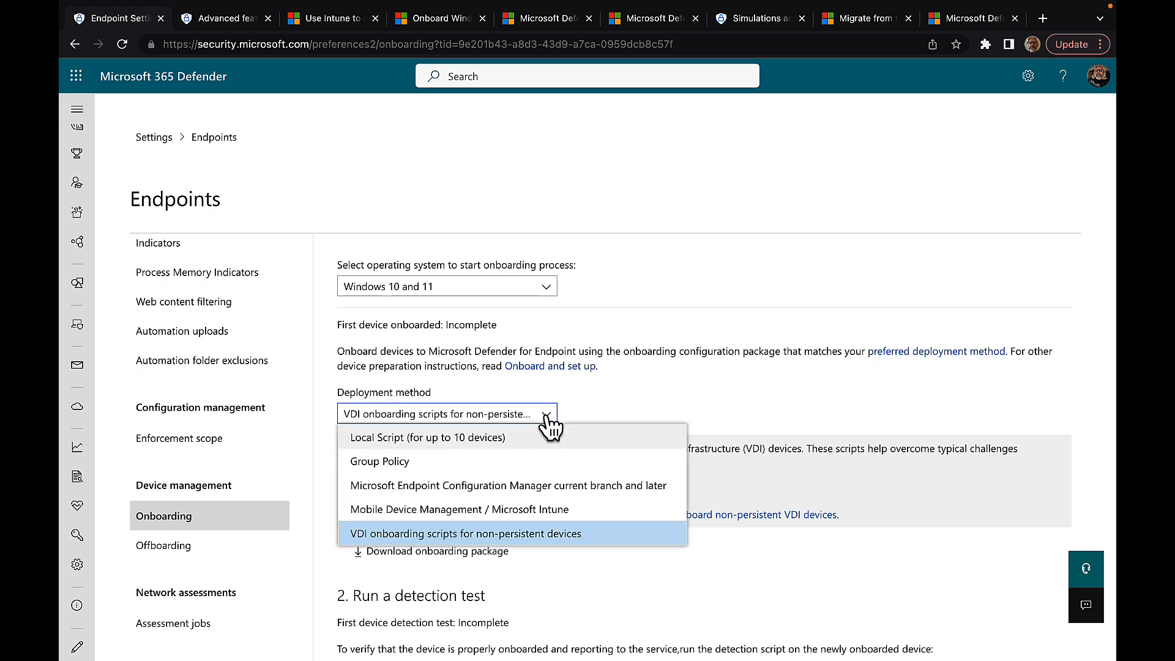
click(489, 461)
scroll(630, 520, down, 5)
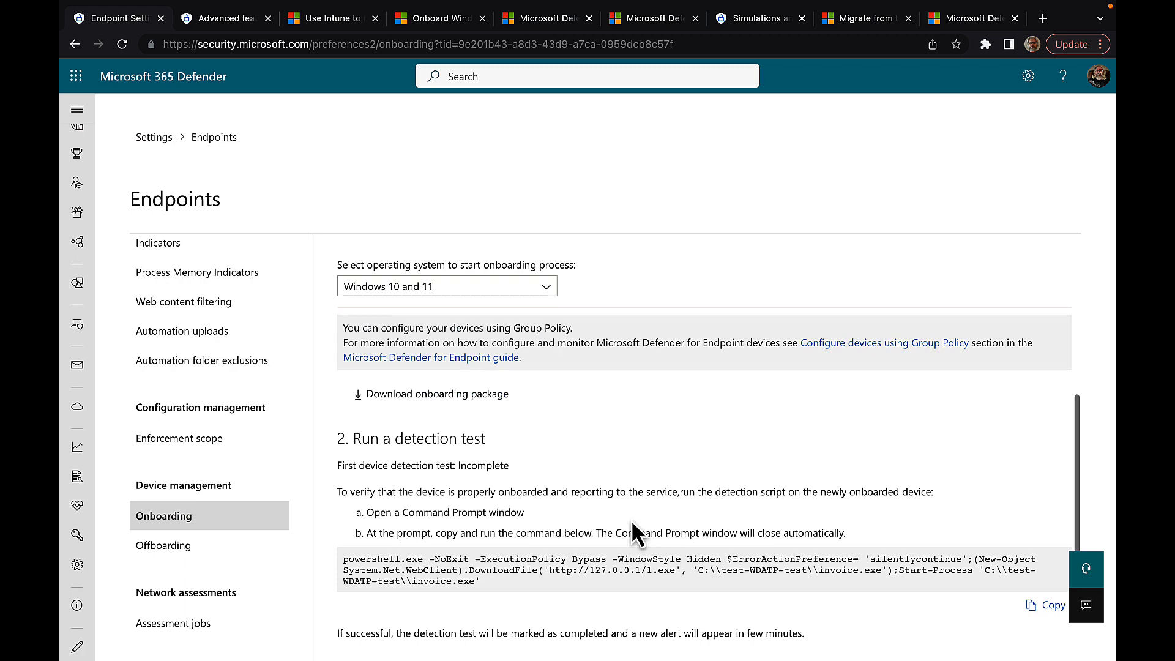
scroll(630, 519, down, 2)
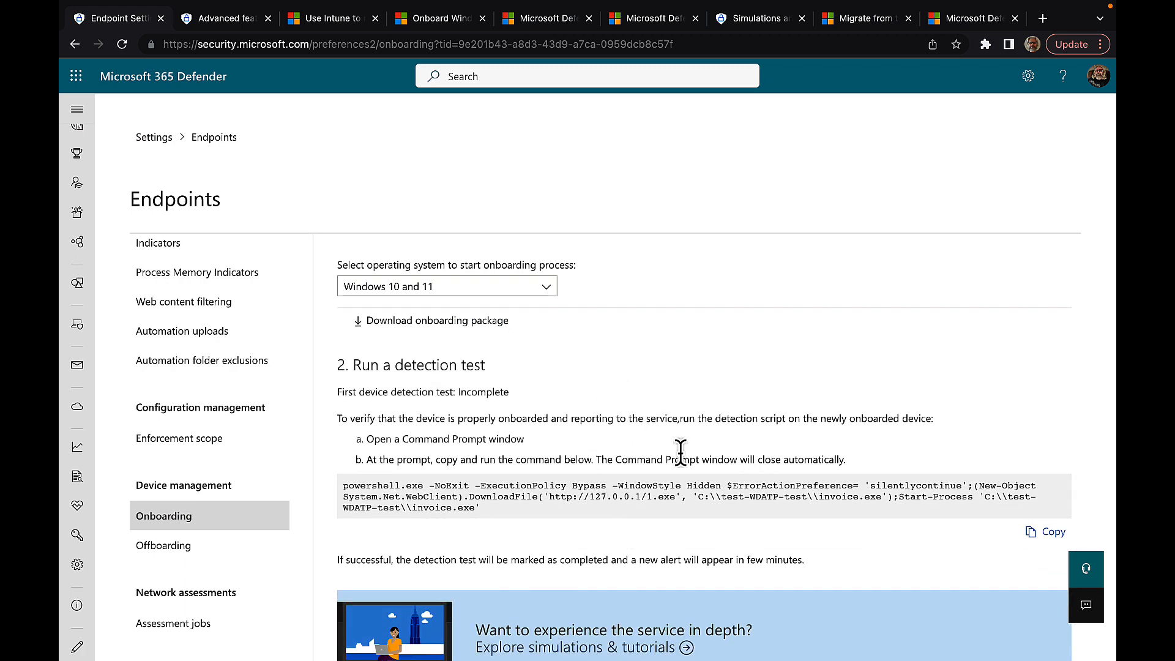
scroll(680, 452, down, 2)
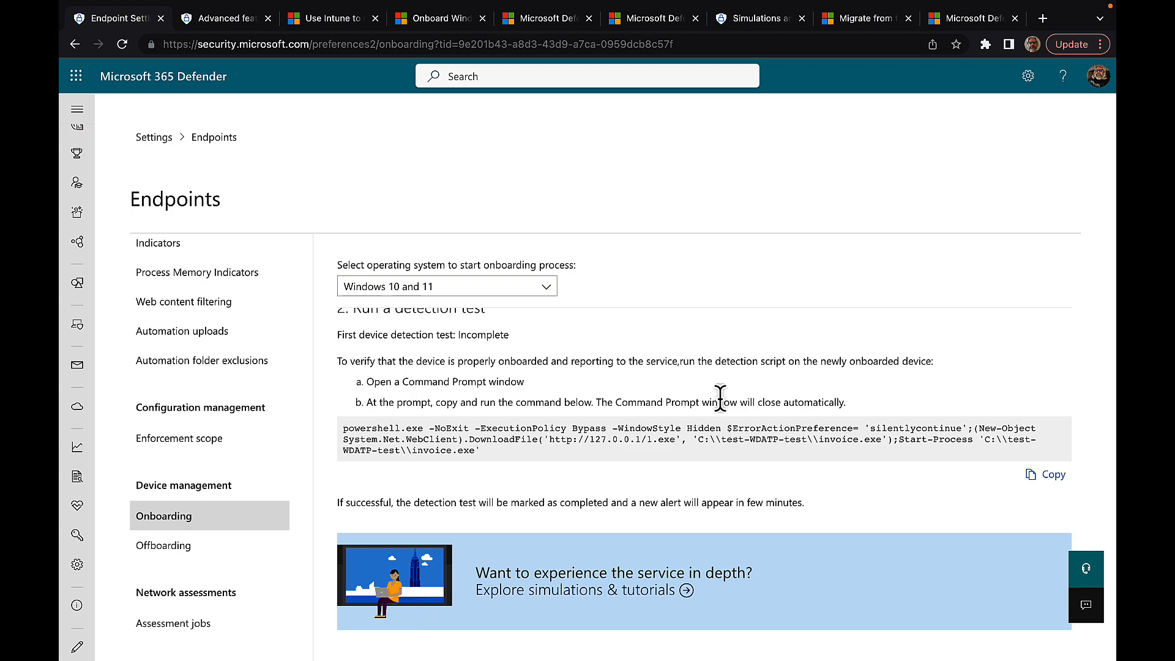
scroll(721, 398, up, 3)
scroll(720, 399, up, 3)
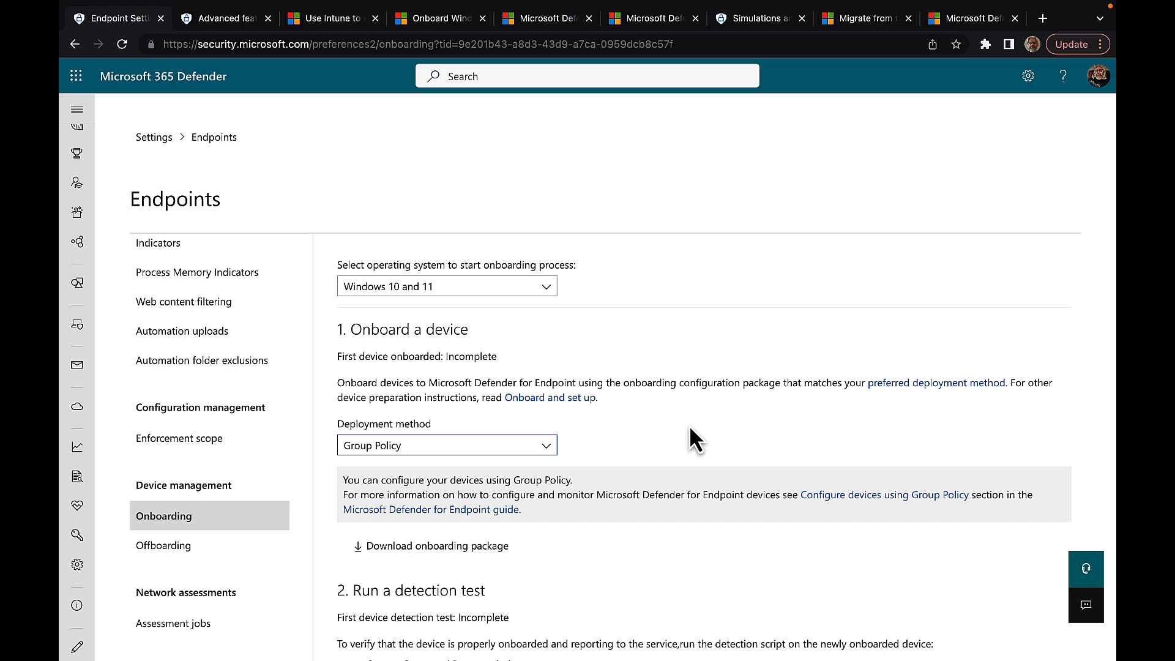
click(545, 448)
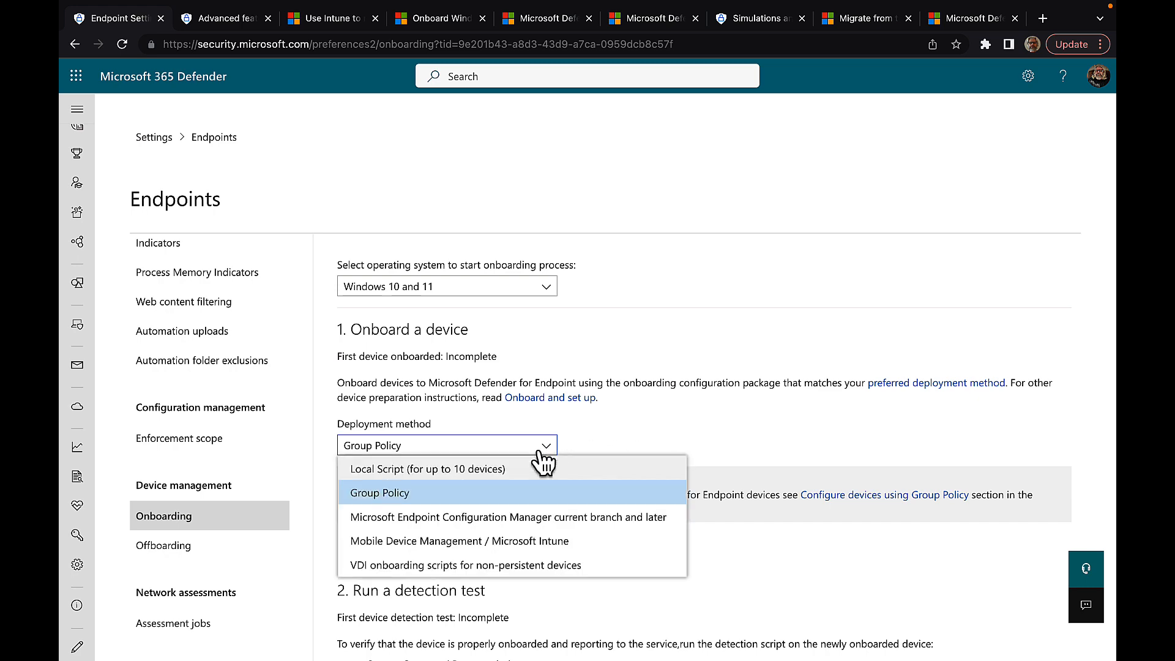
click(459, 469)
scroll(705, 473, down, 3)
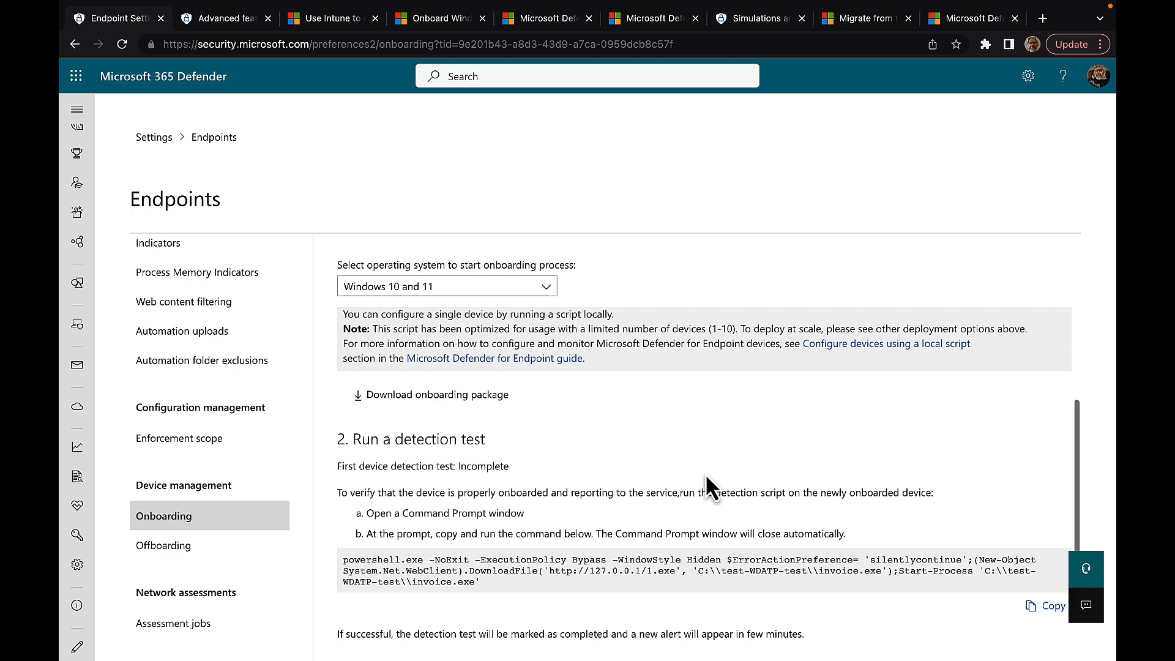
scroll(706, 474, down, 2)
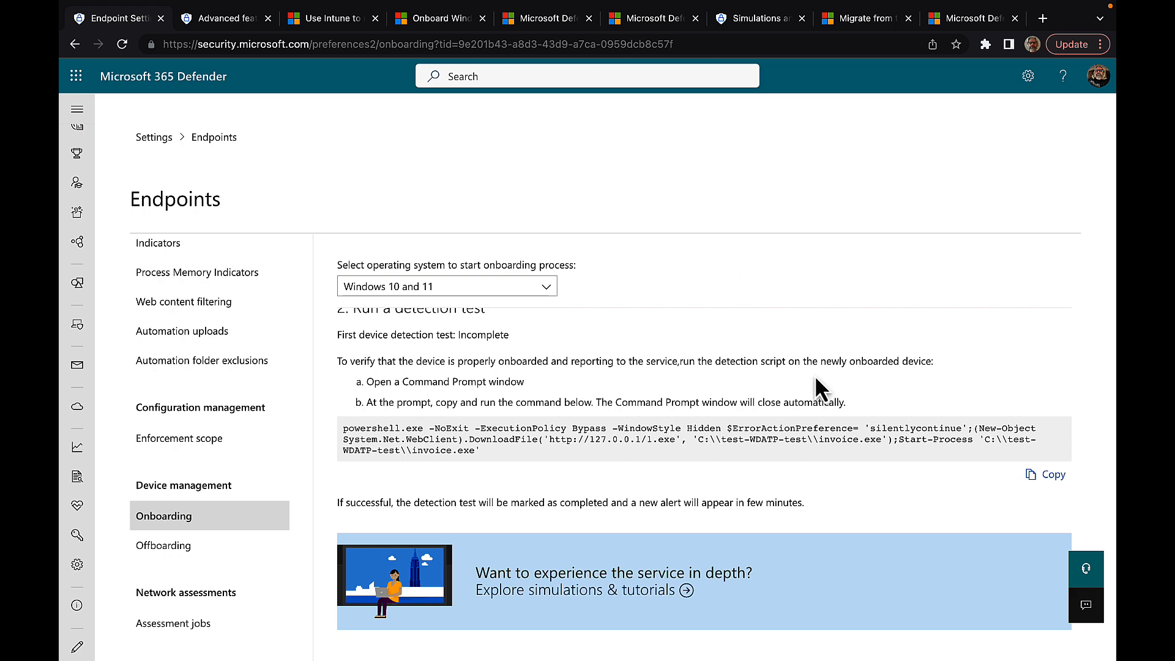
scroll(814, 375, up, 5)
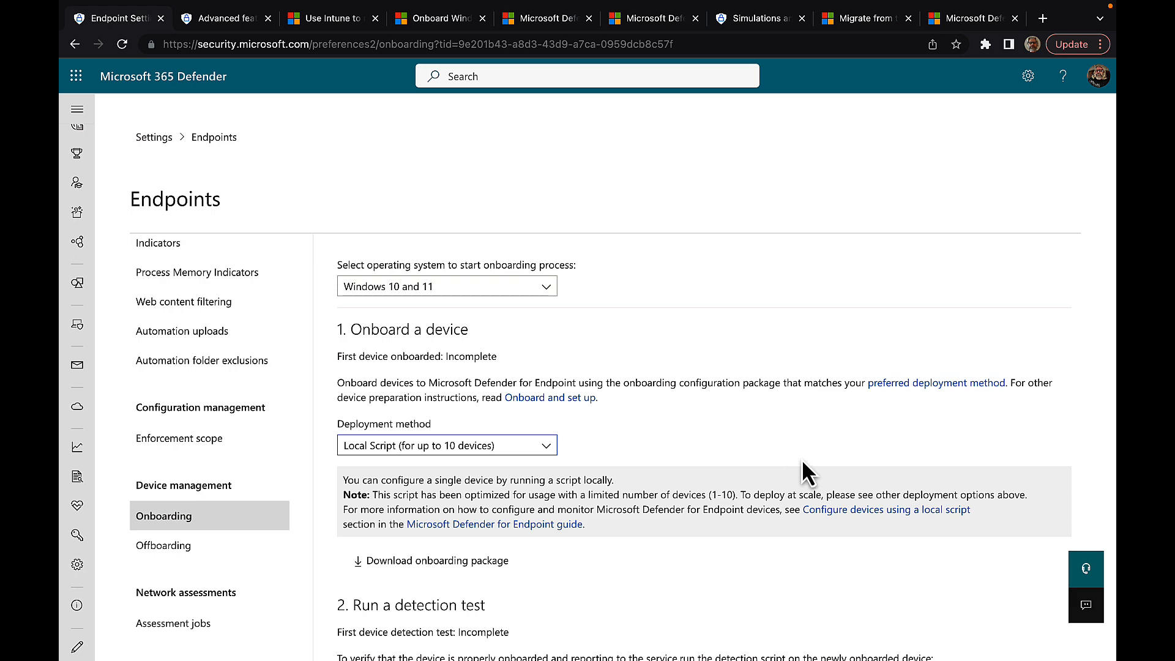
scroll(779, 445, down, 4)
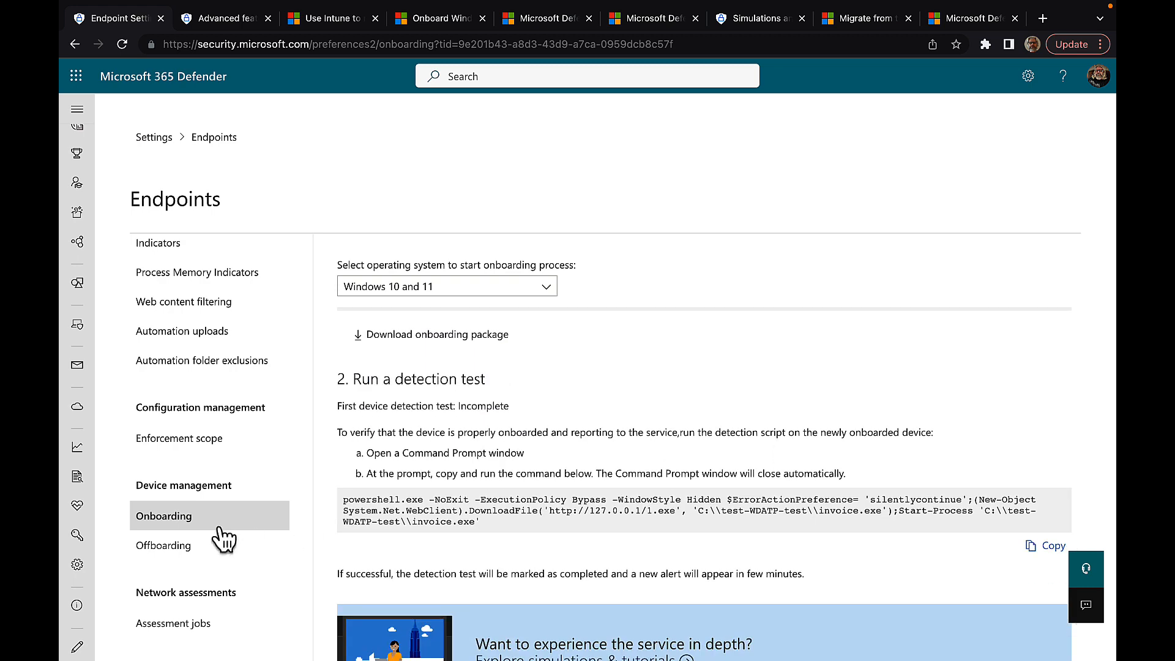
Step: Open Offboarding, keeping Windows 10 and 11 and the Local Script deployment method
click(178, 548)
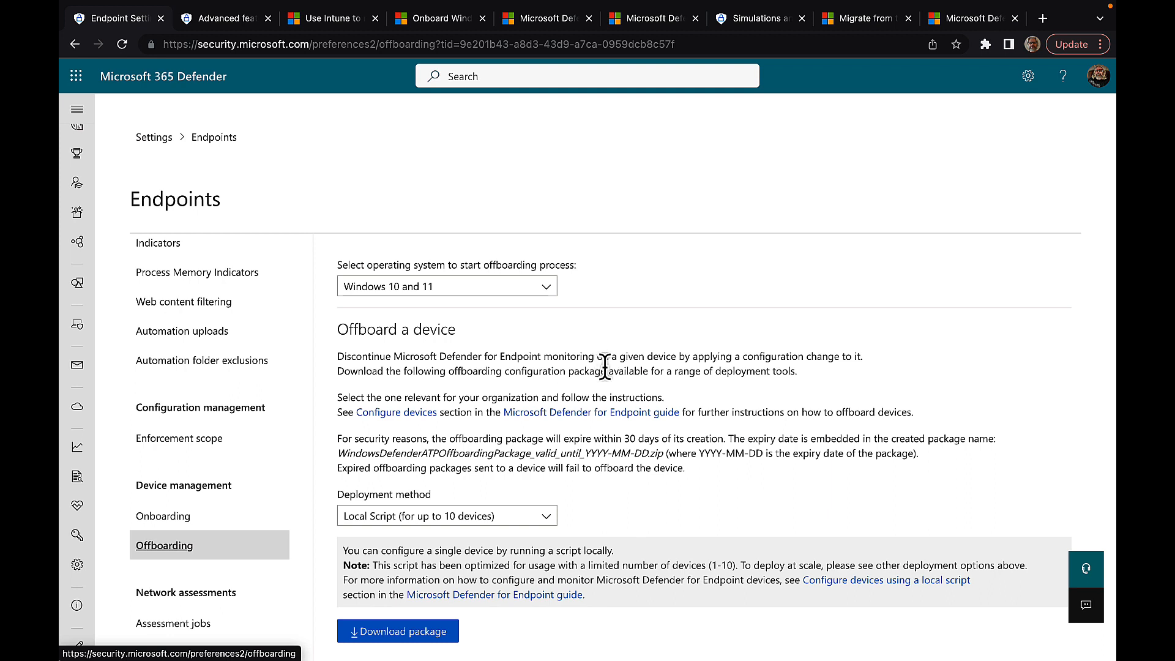
click(553, 299)
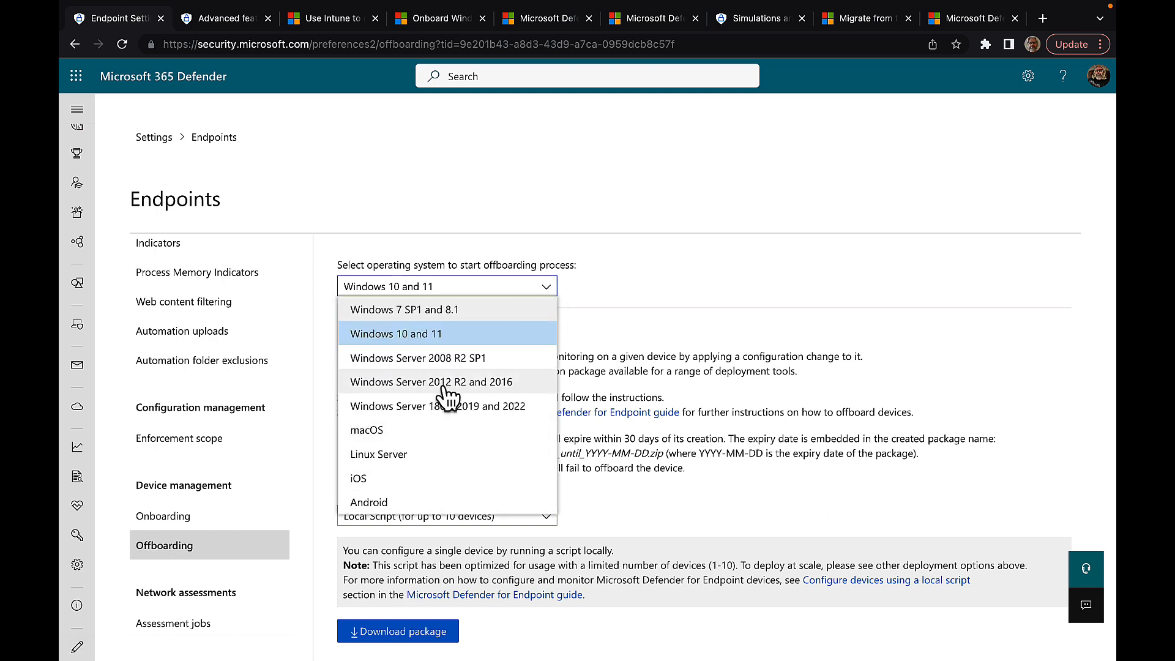
click(673, 298)
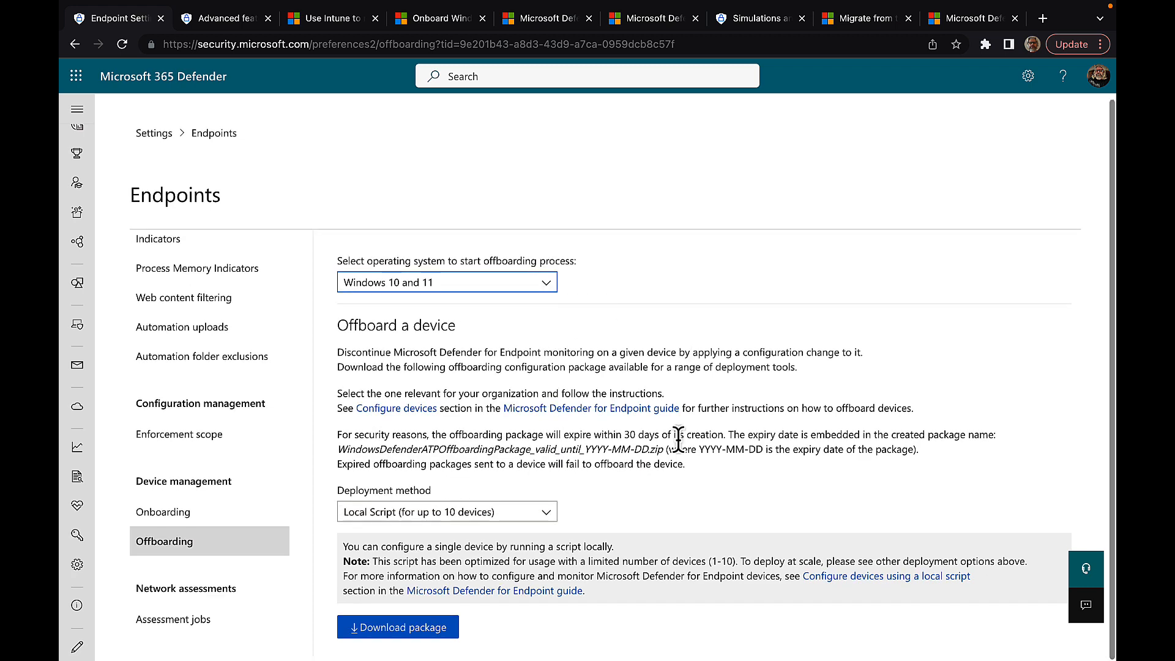
click(543, 514)
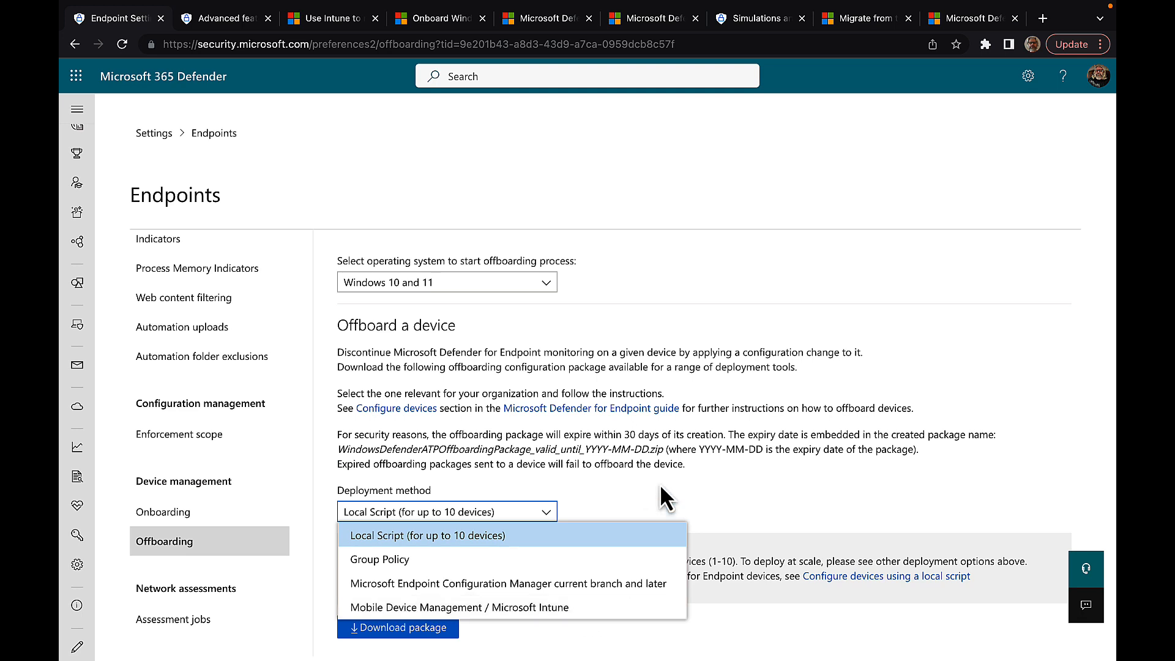
click(694, 482)
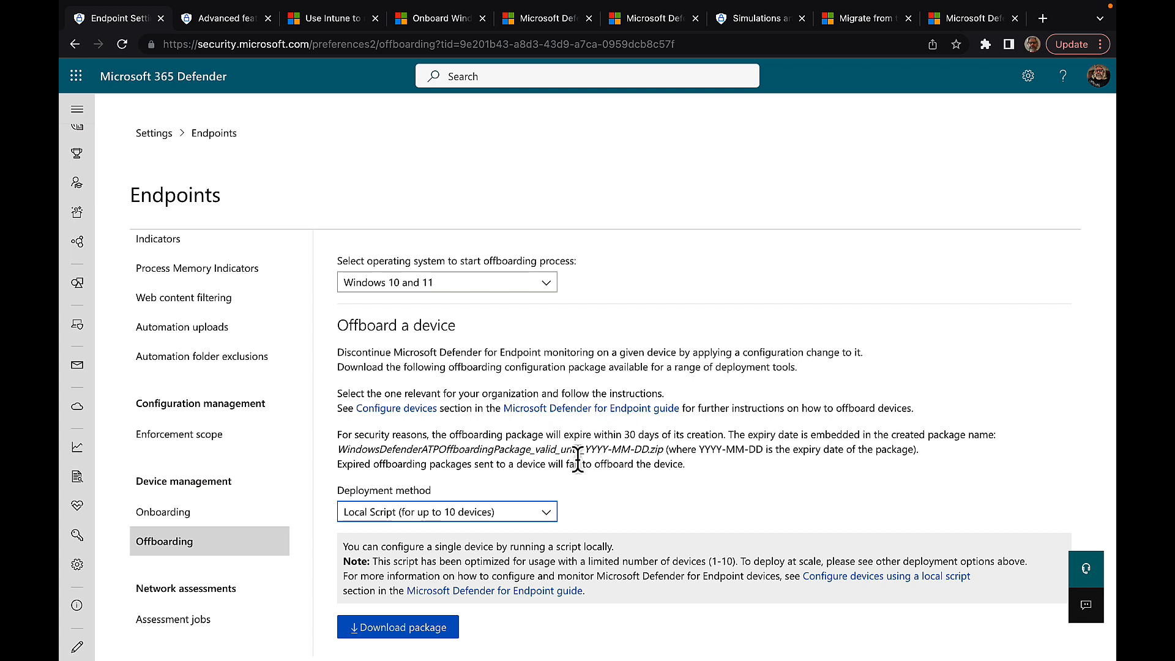
scroll(238, 447, up, 5)
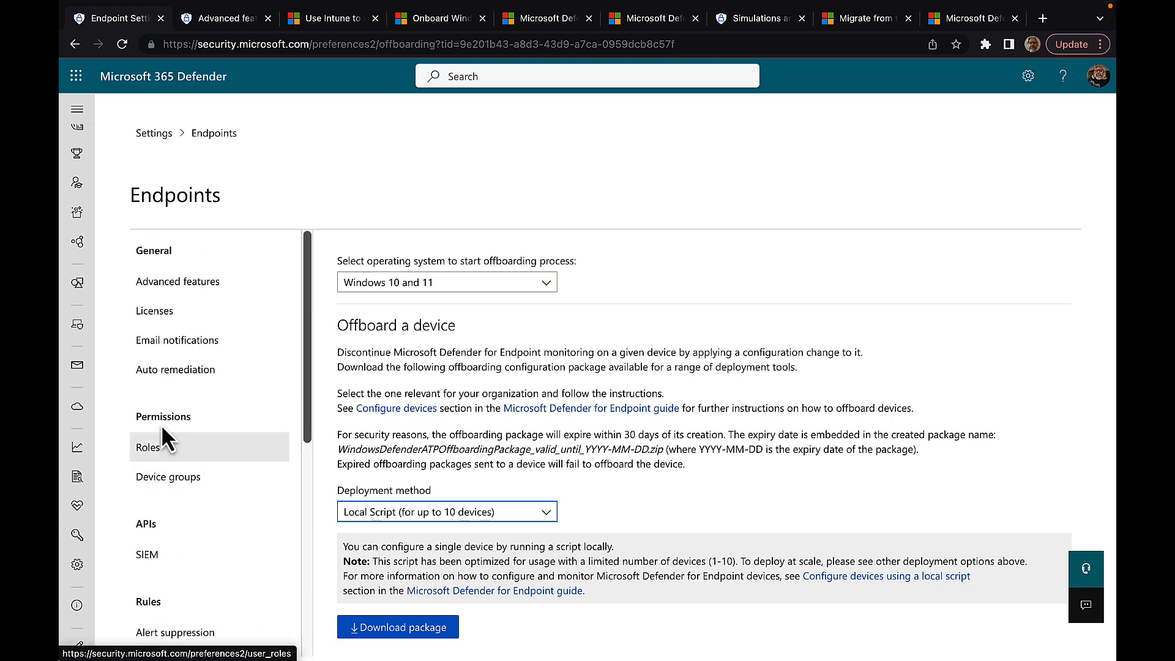
Step: Open Advanced features and switch Live Response on, toggling its Servers option
click(204, 298)
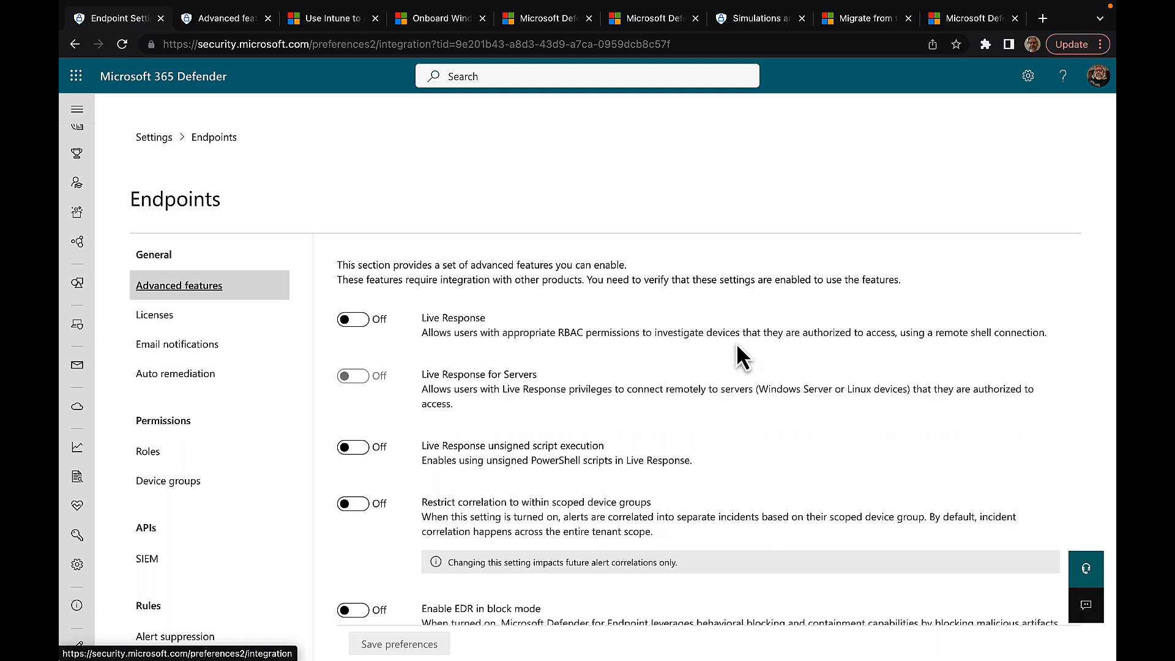
click(355, 321)
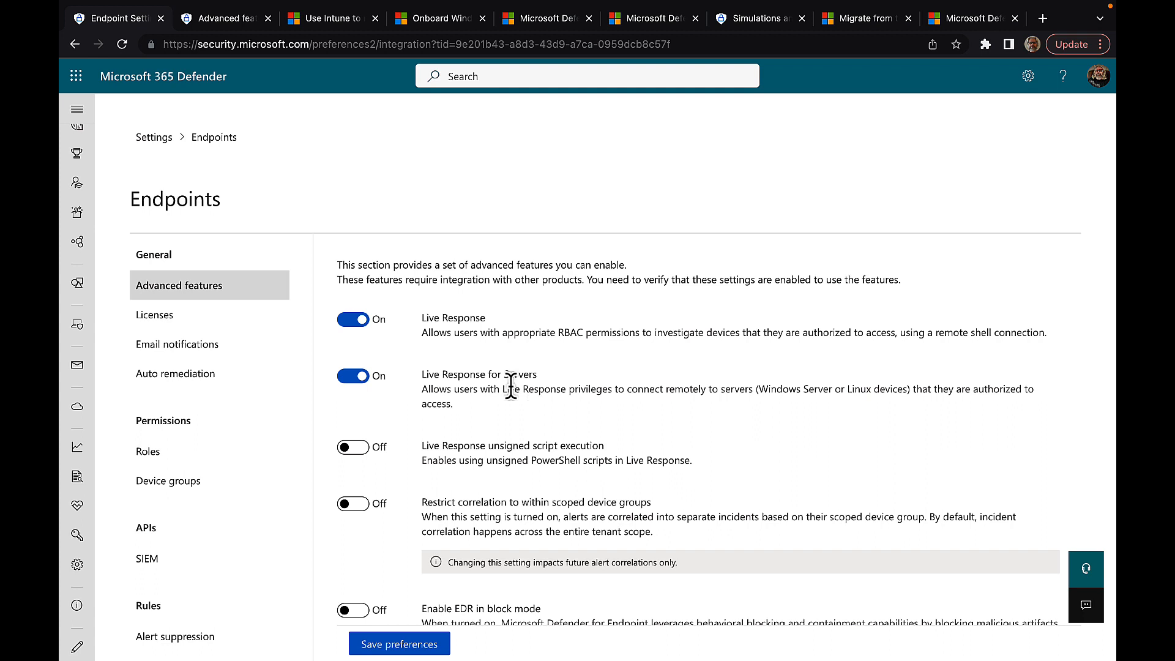
click(360, 381)
click(356, 319)
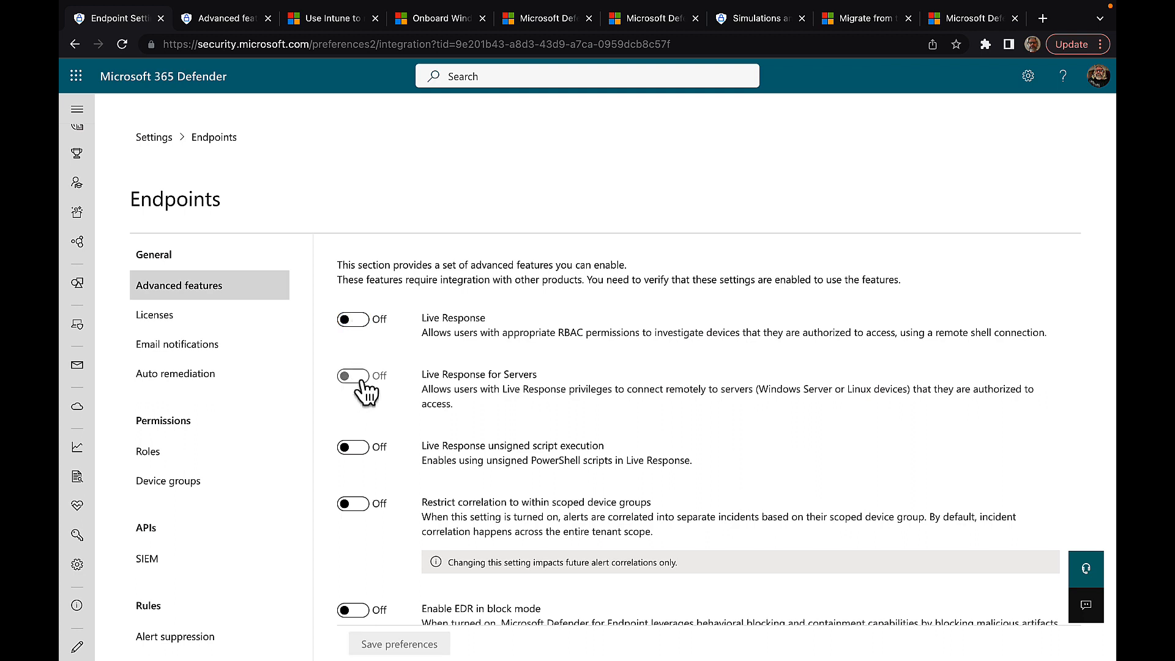
click(356, 320)
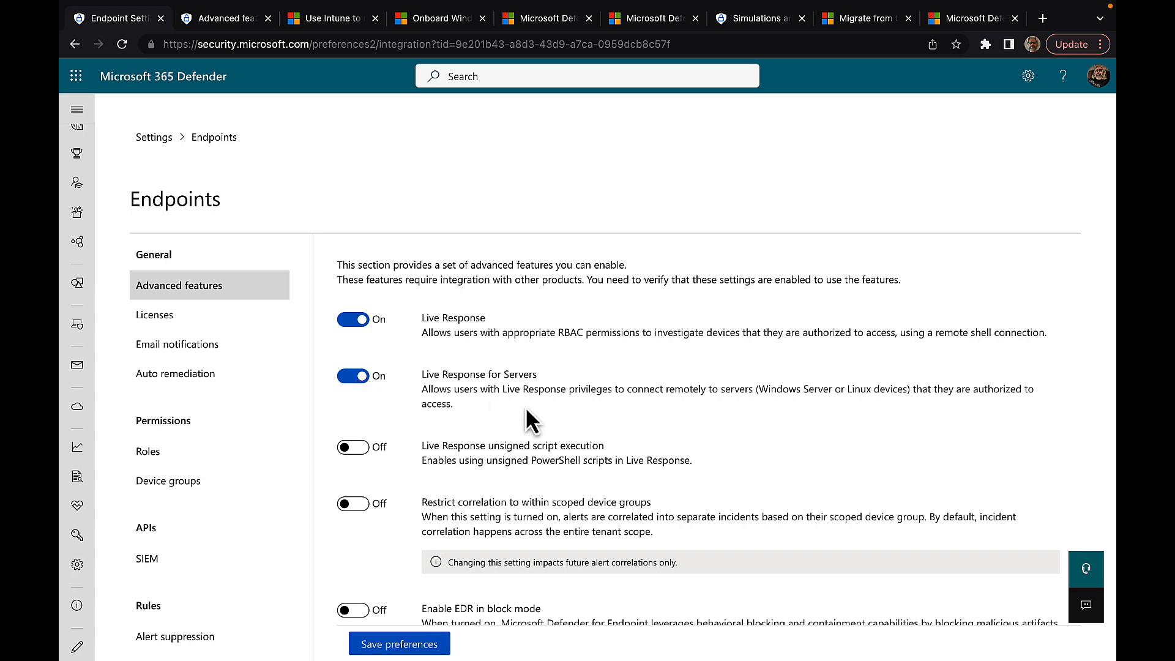
Step: Allow Live Response unsigned script execution
scroll(527, 411, down, 2)
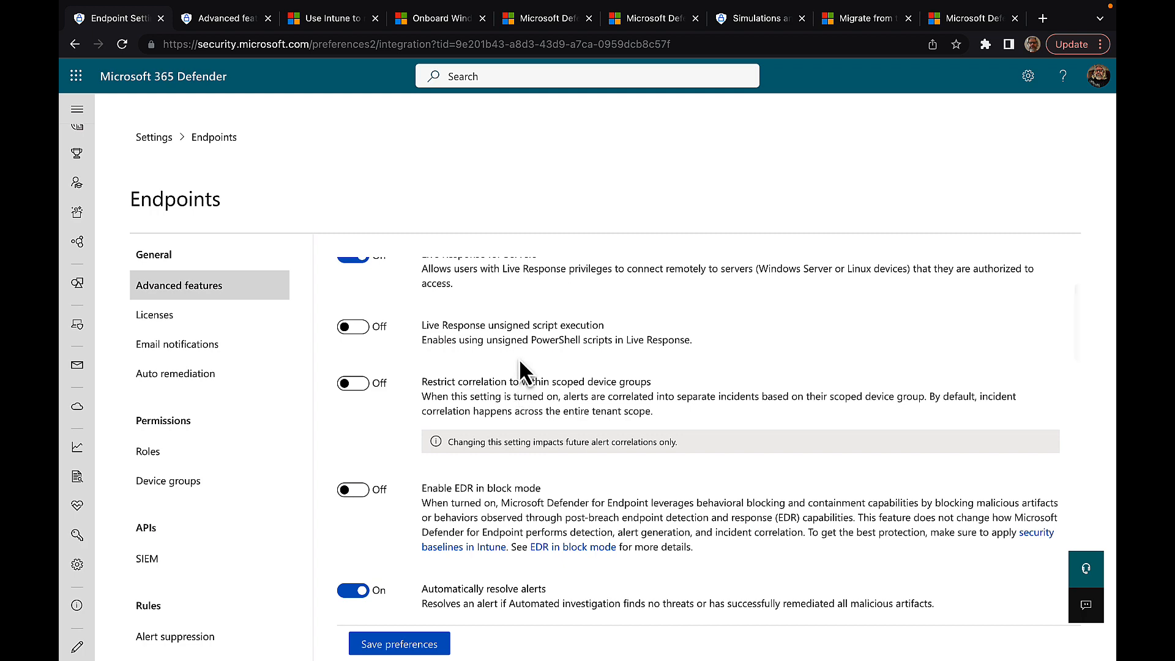
scroll(550, 339, down, 1)
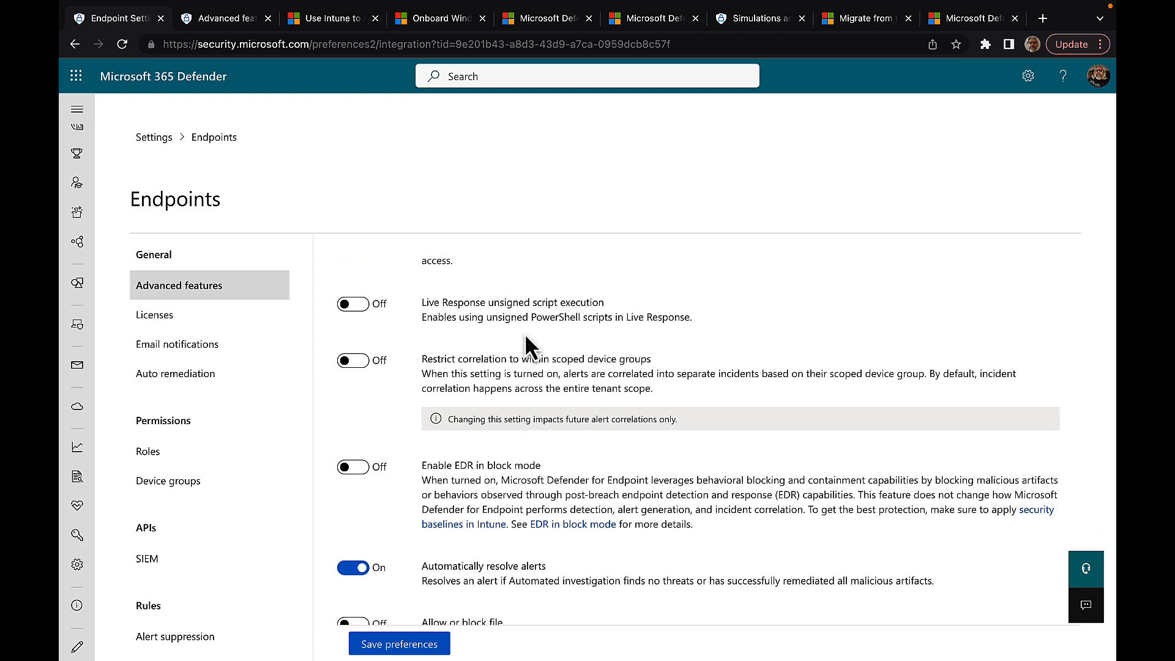
click(354, 306)
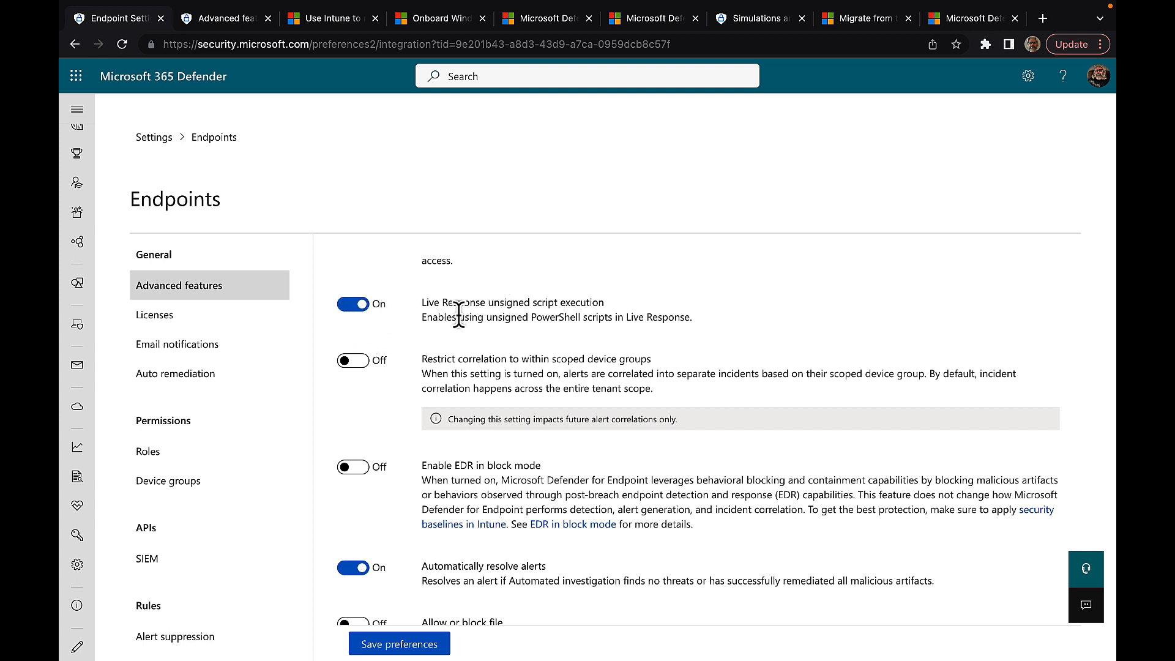
Step: Switch on 'Restrict correlation to within scoped device groups' and scroll through the remaining features
scroll(459, 342, down, 1)
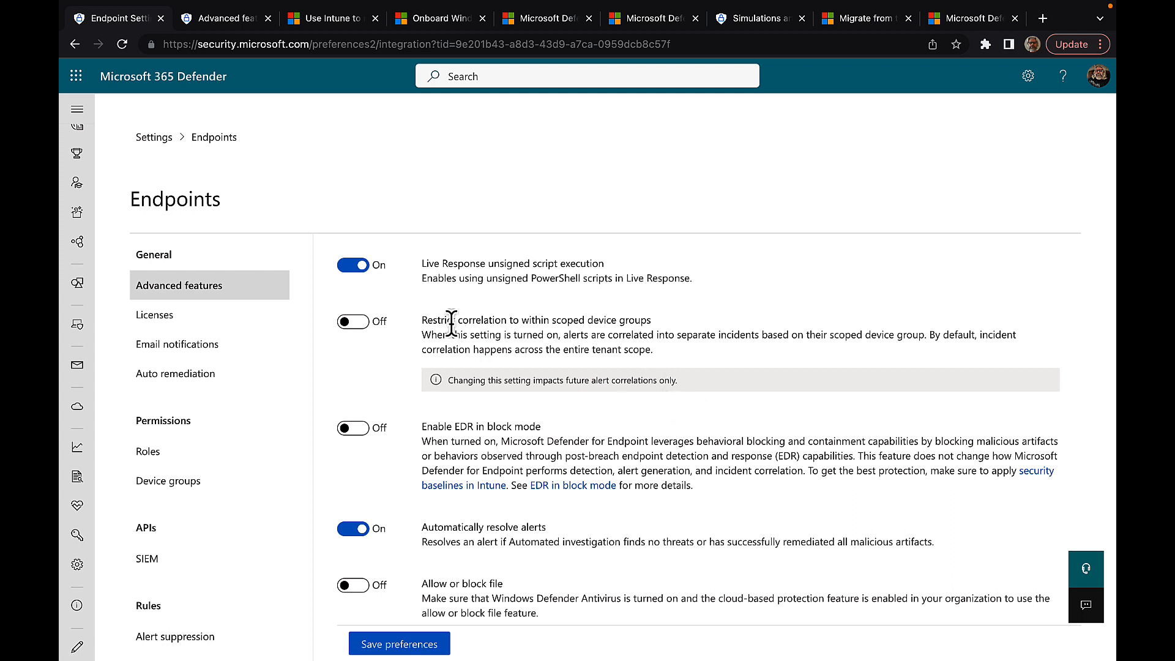
click(353, 323)
scroll(524, 388, down, 2)
scroll(524, 333, down, 1)
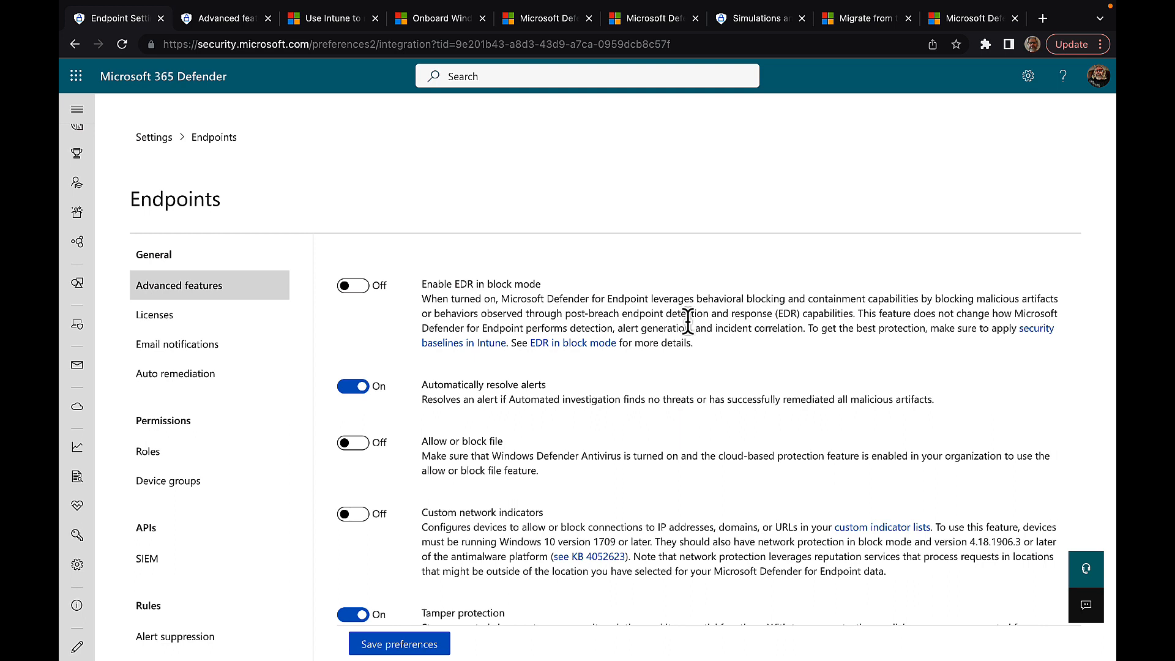
Step: Open the 'EDR in block mode' and 'security baselines in Intune' articles in background tabs
right_click(549, 344)
click(609, 353)
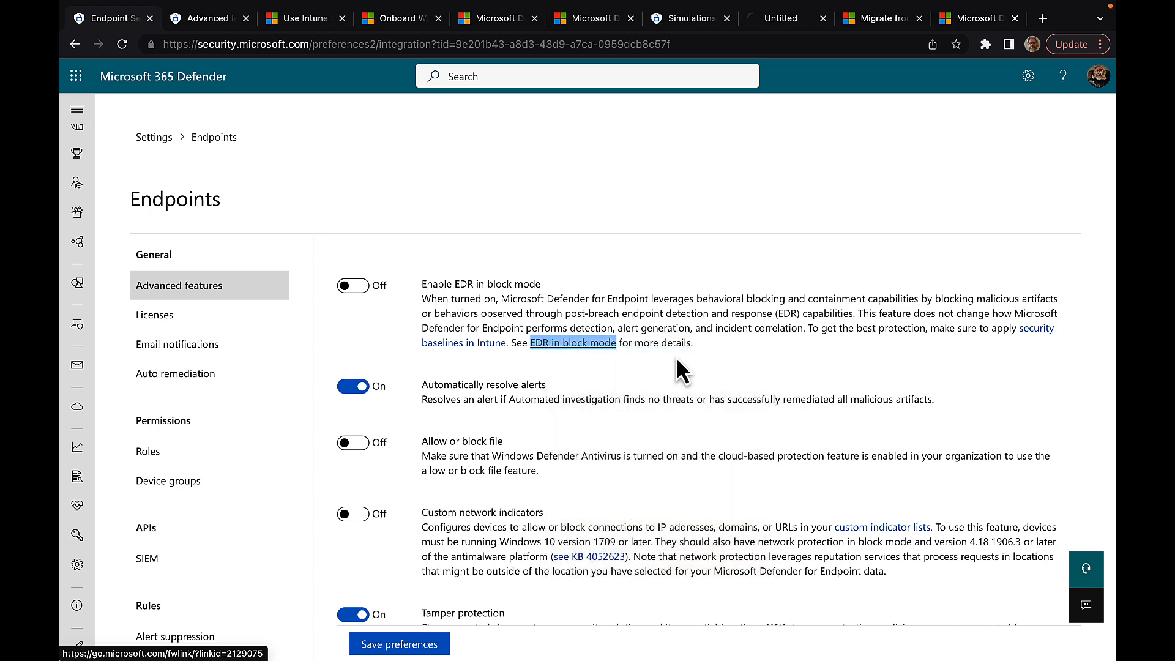
right_click(468, 340)
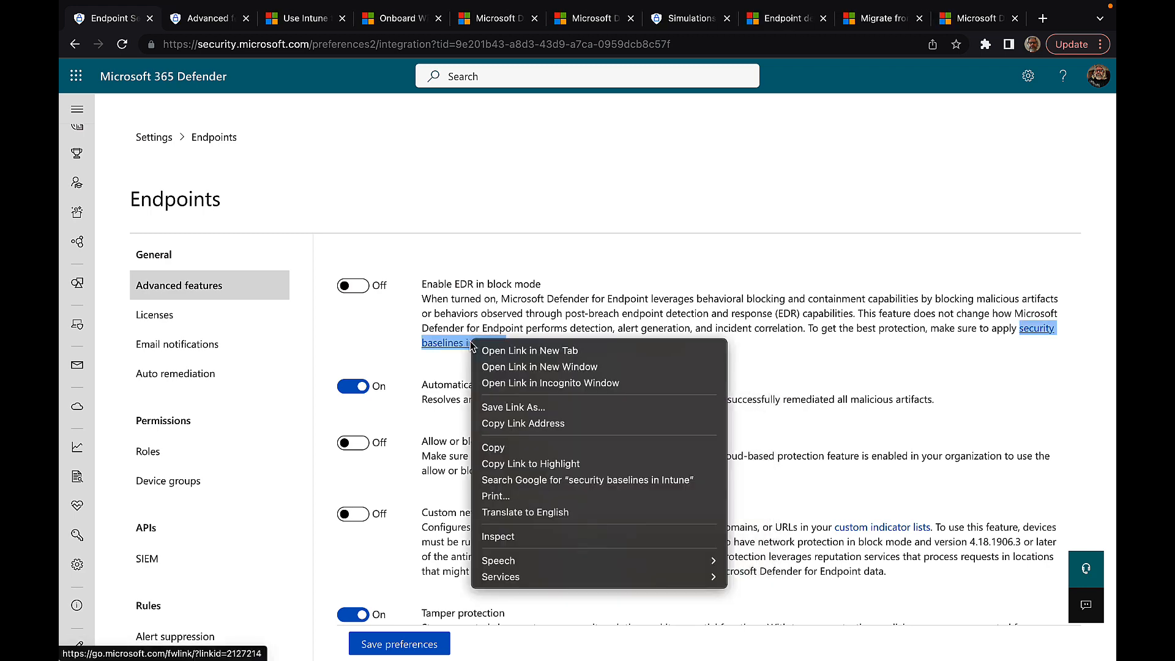
click(524, 346)
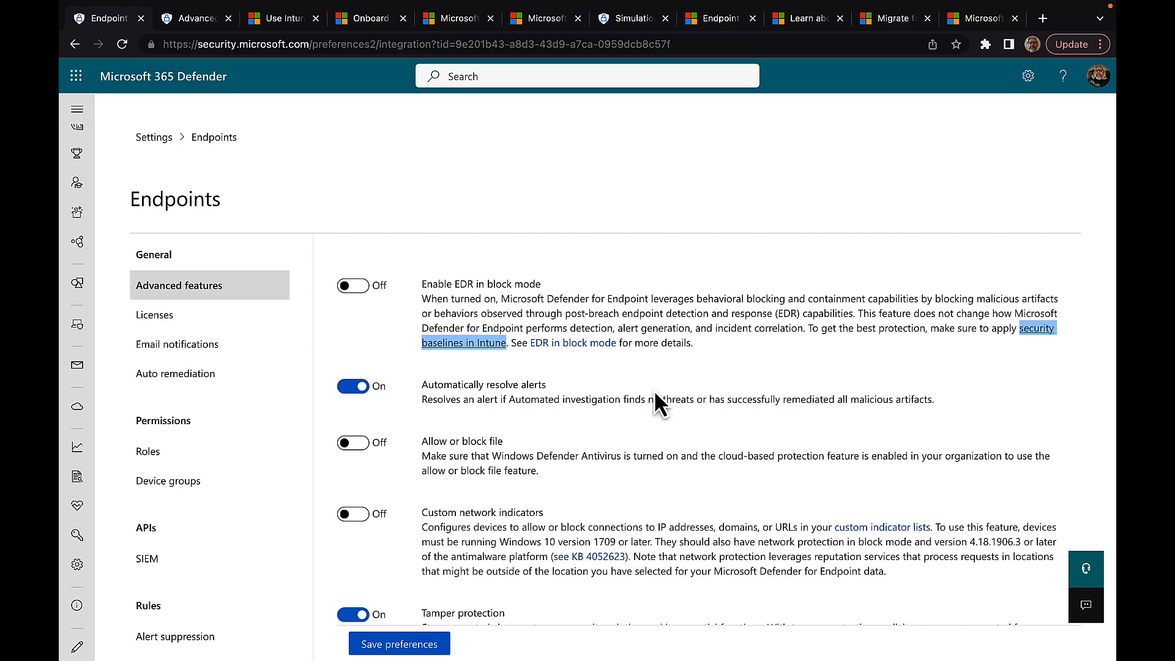
click(355, 286)
scroll(541, 360, down, 1)
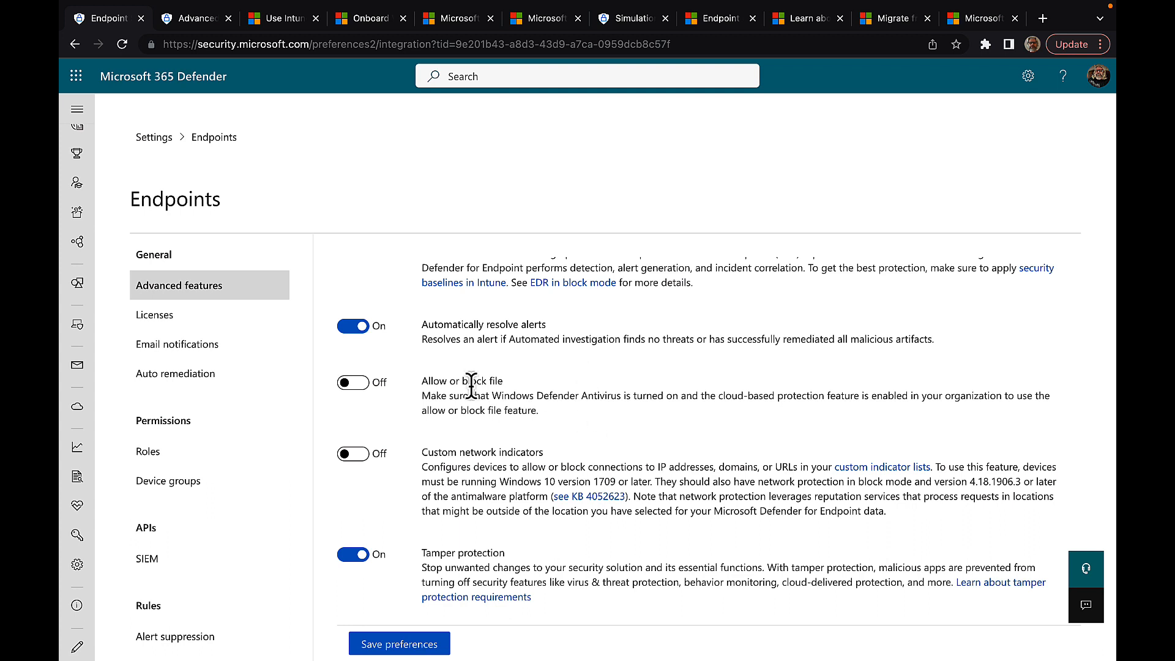
Step: Switch the 'Allow or block file' and 'Custom network indicators' toggles to On
click(357, 384)
scroll(573, 421, down, 1)
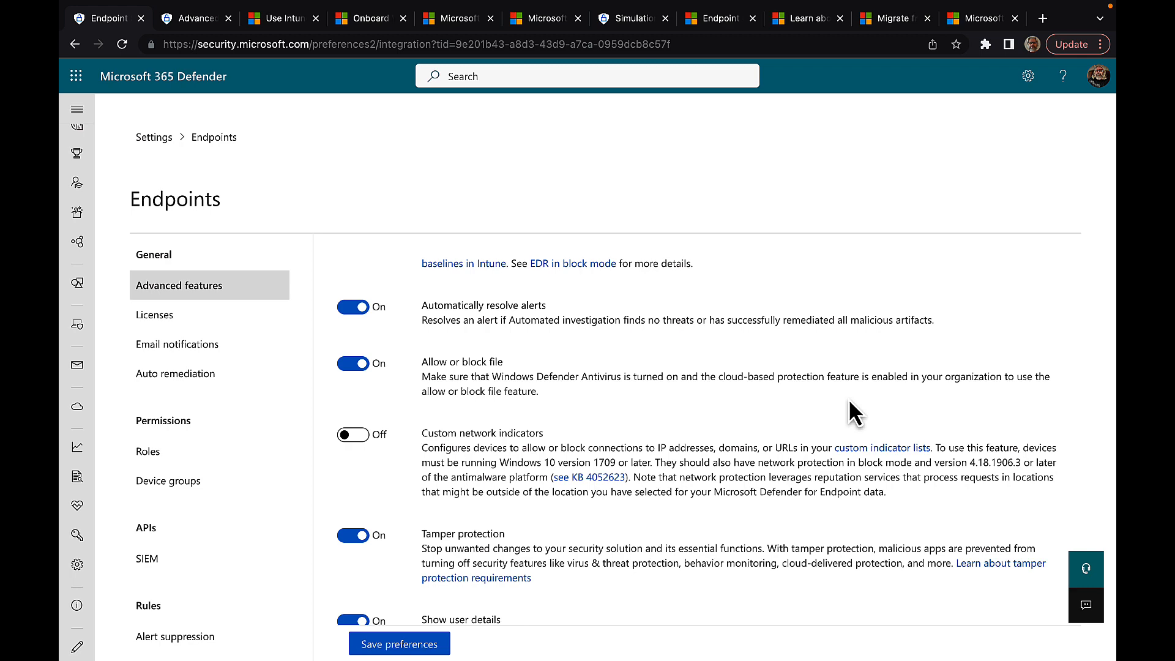
scroll(850, 402, down, 1)
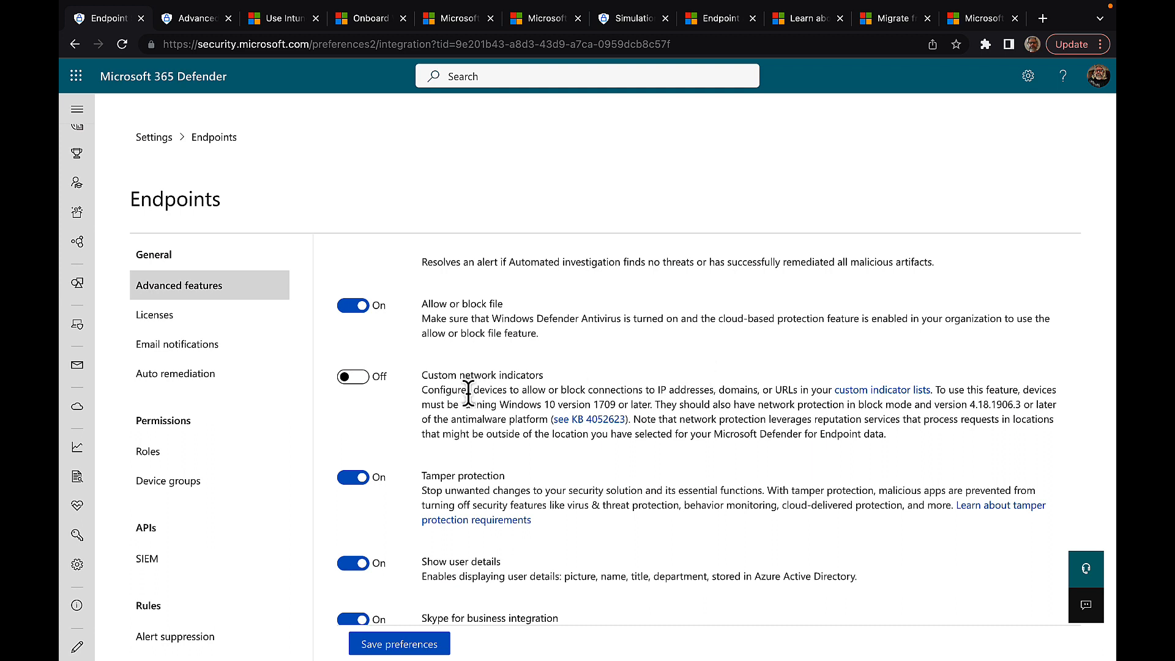
click(362, 377)
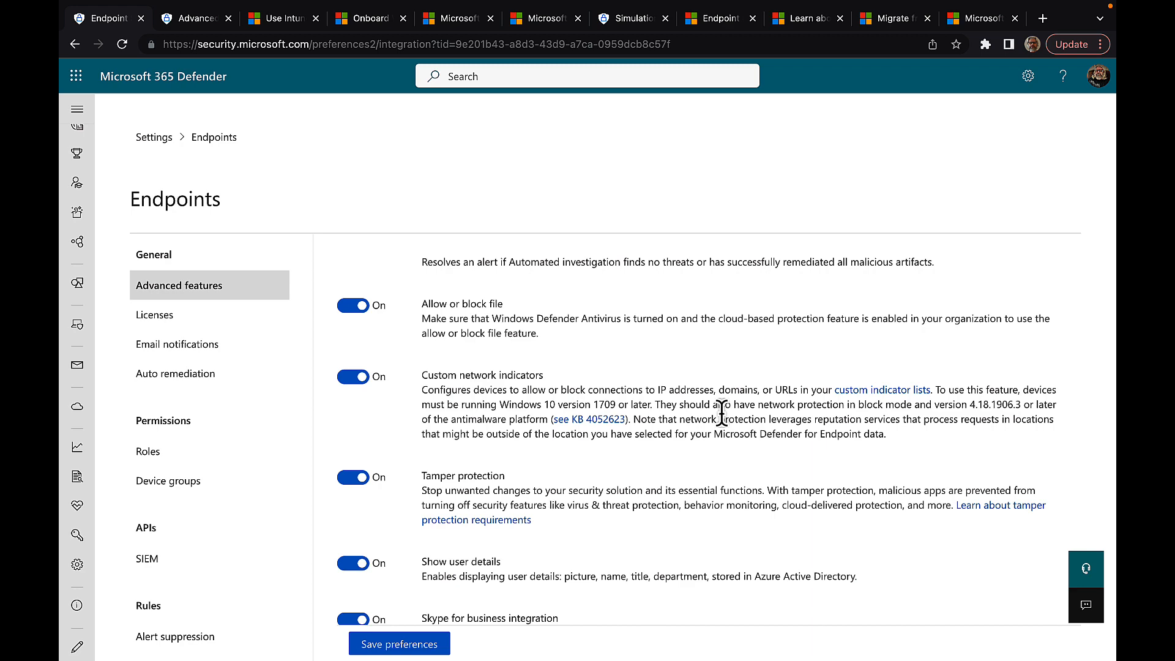
Step: Open the 'Learn about tamper protection requirements' article in a new tab
scroll(634, 474, down, 1)
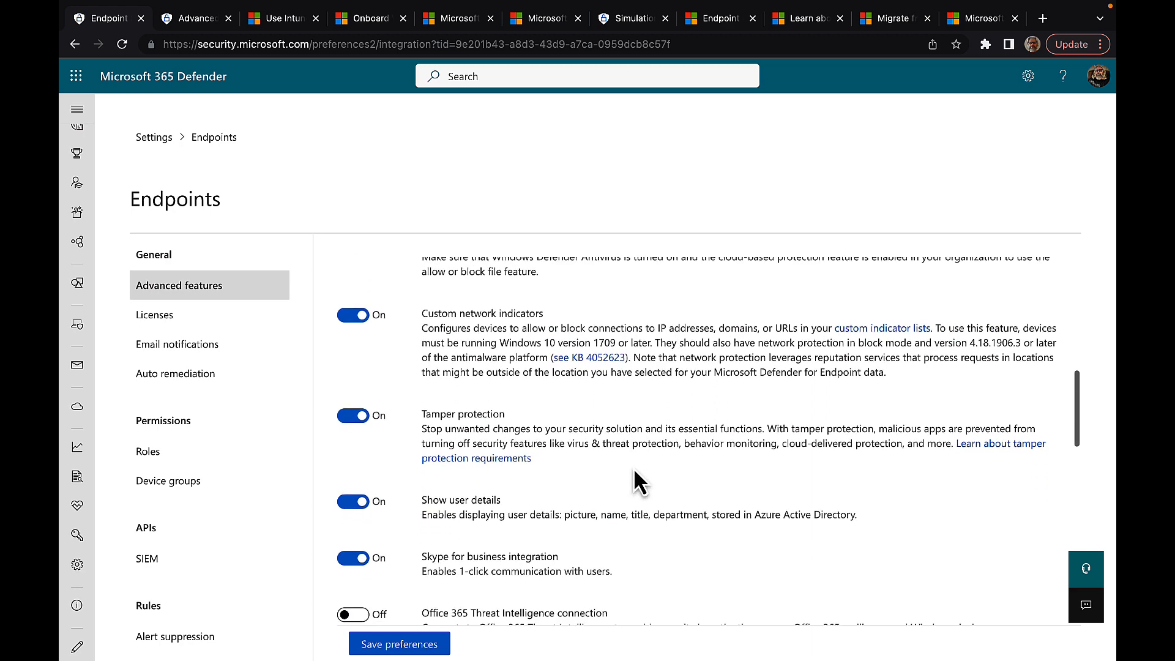
scroll(634, 468, down, 1)
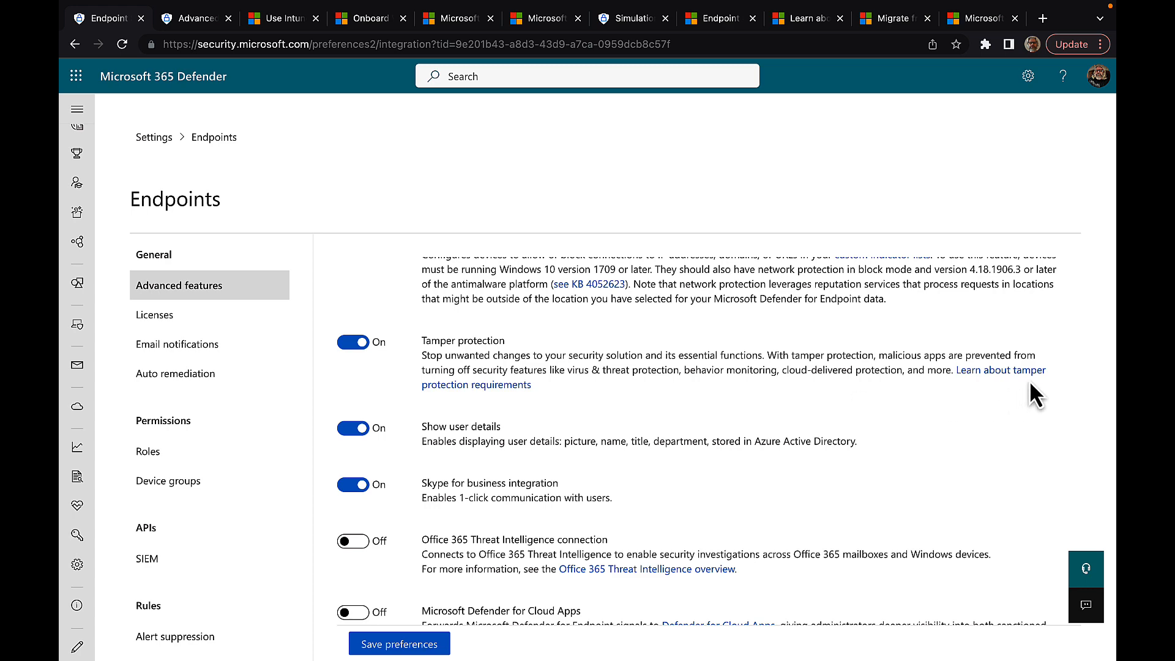
right_click(1002, 373)
click(920, 379)
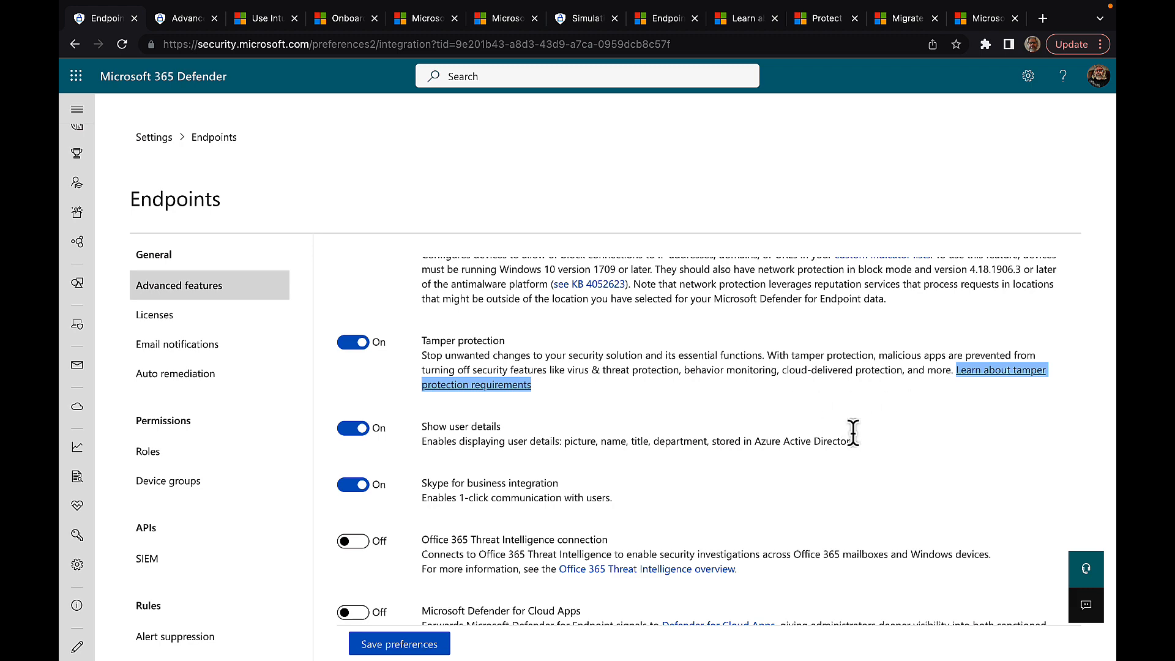
scroll(853, 431, down, 3)
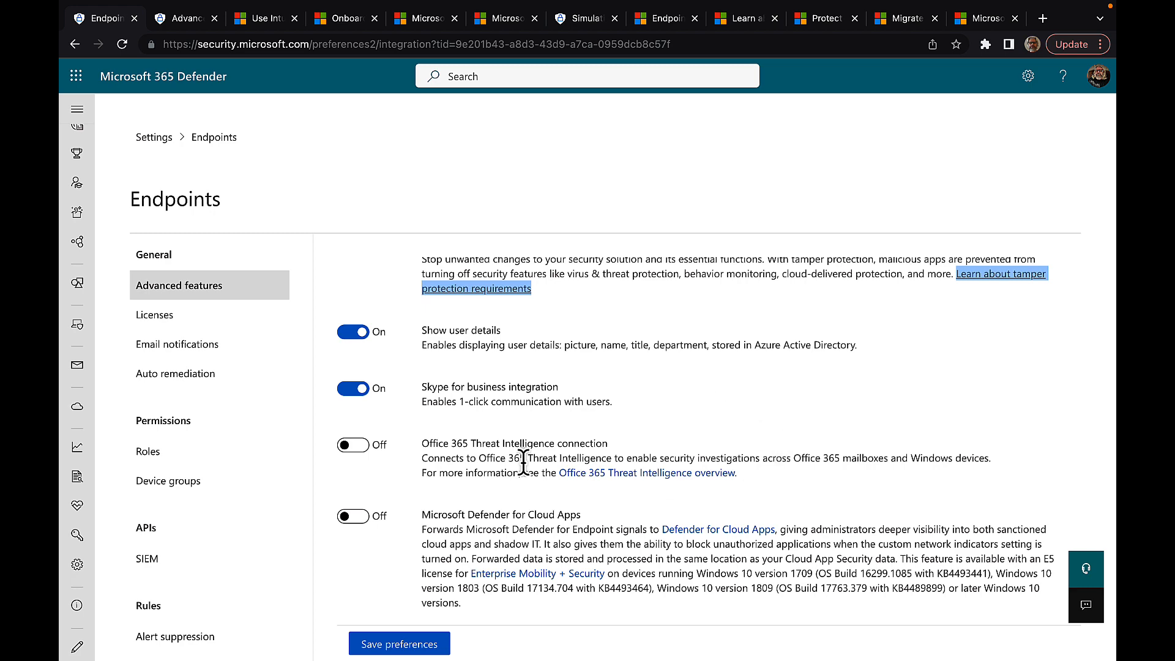
Step: Turn on Office 365 Threat Intelligence, Microsoft Defender for Cloud Apps and Web content filtering
click(356, 444)
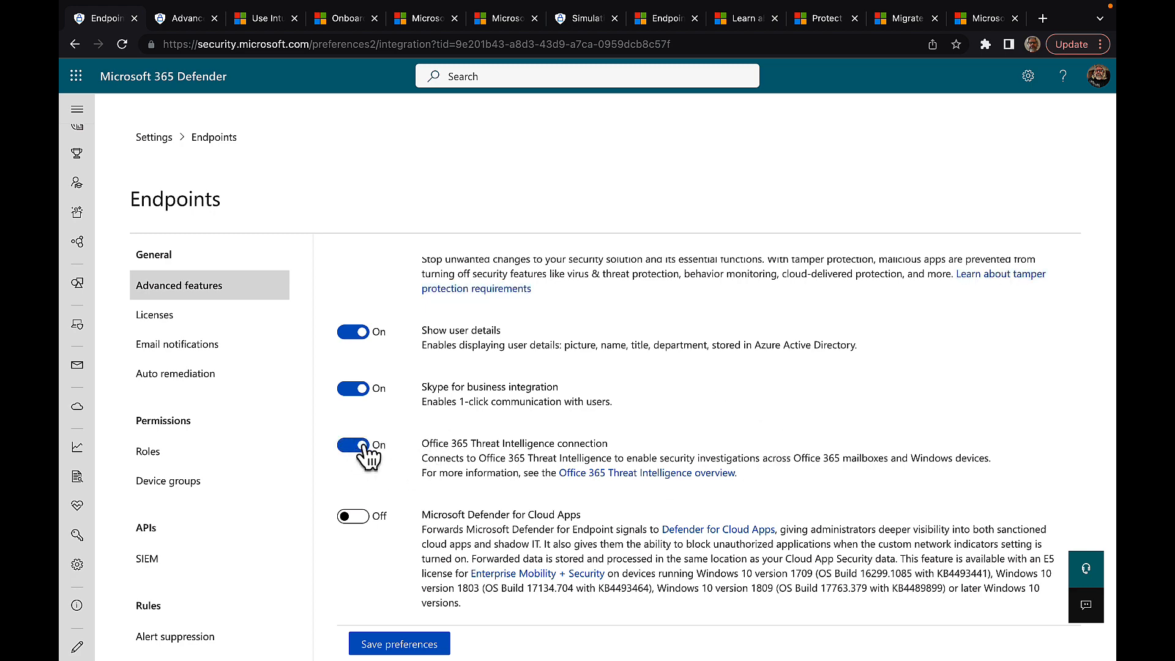
scroll(511, 445, down, 2)
scroll(654, 428, down, 1)
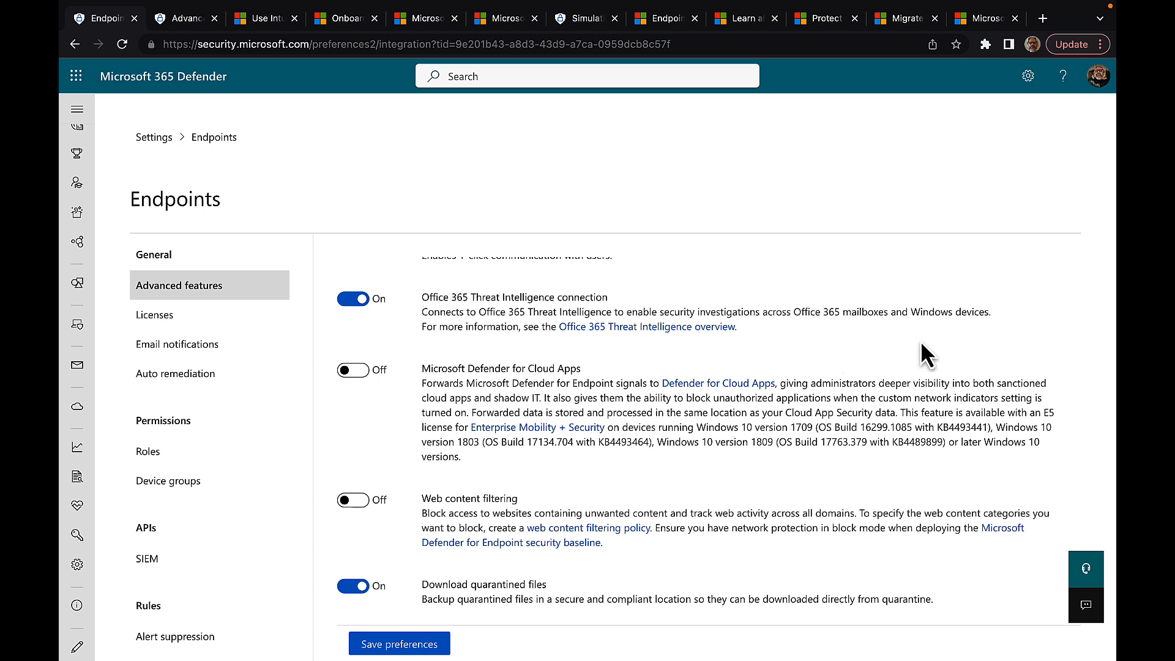
scroll(920, 340, down, 1)
click(361, 318)
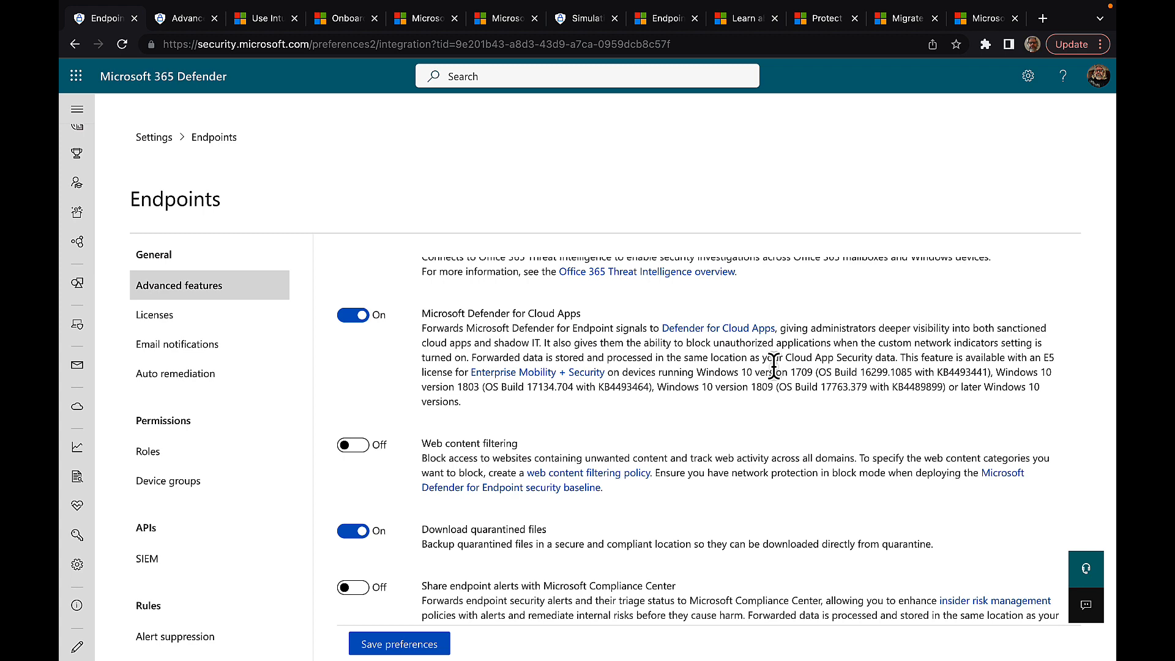
scroll(685, 448, down, 3)
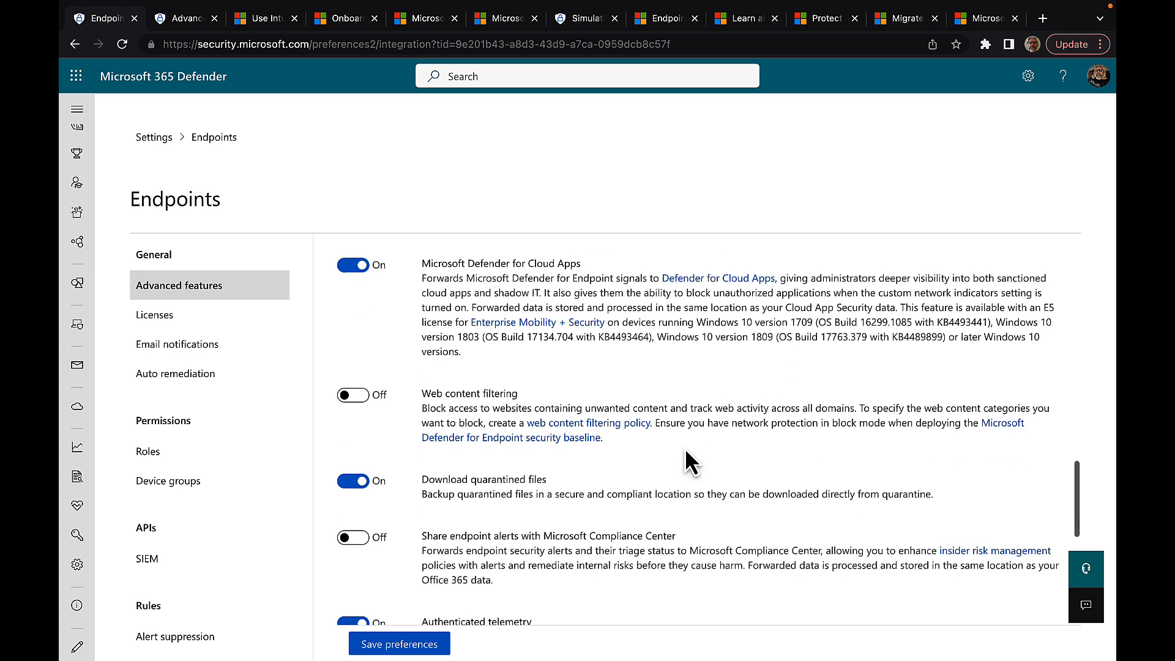
click(352, 340)
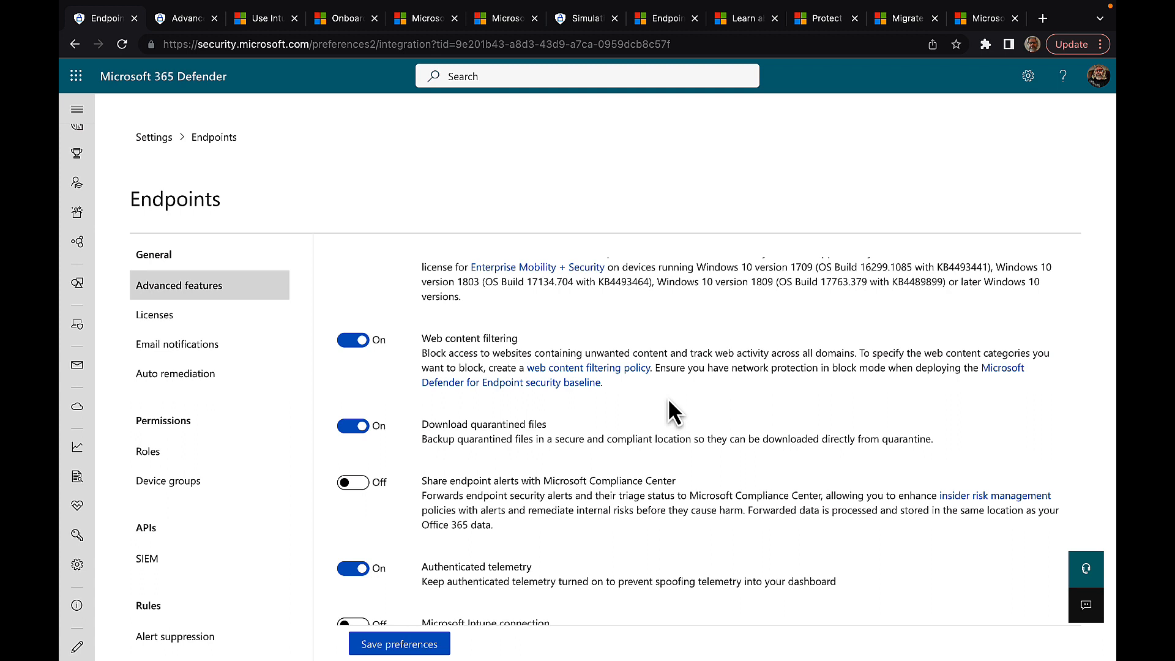
Step: View the empty web content filtering policy page in a new tab, then return to Advanced features
click(613, 375)
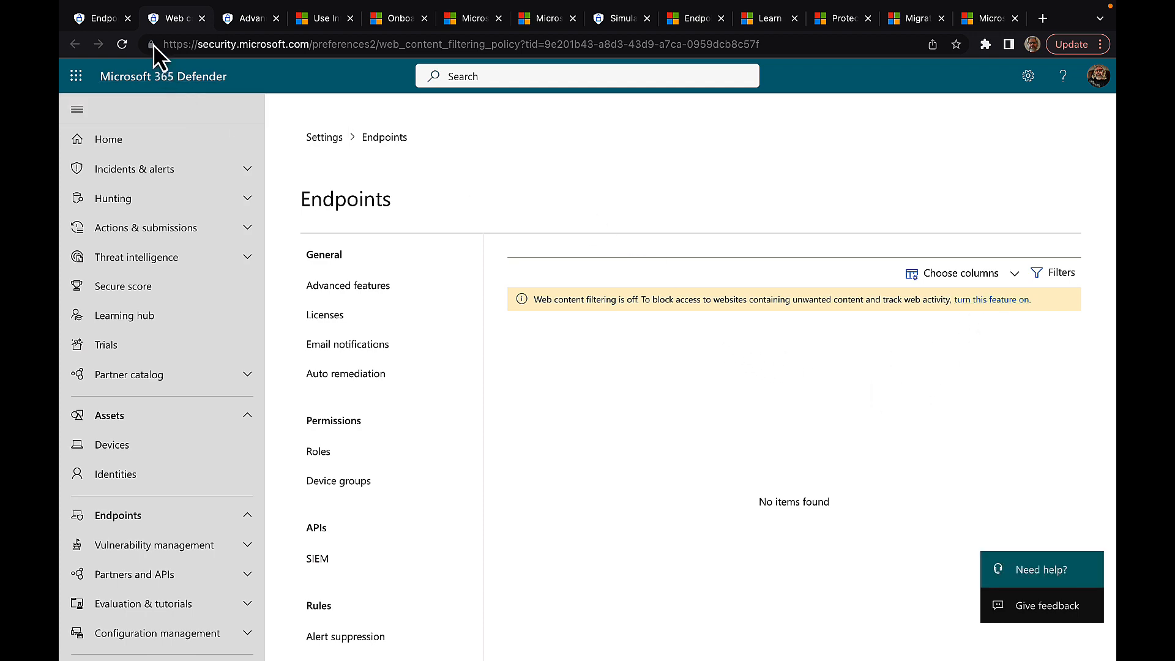
click(101, 23)
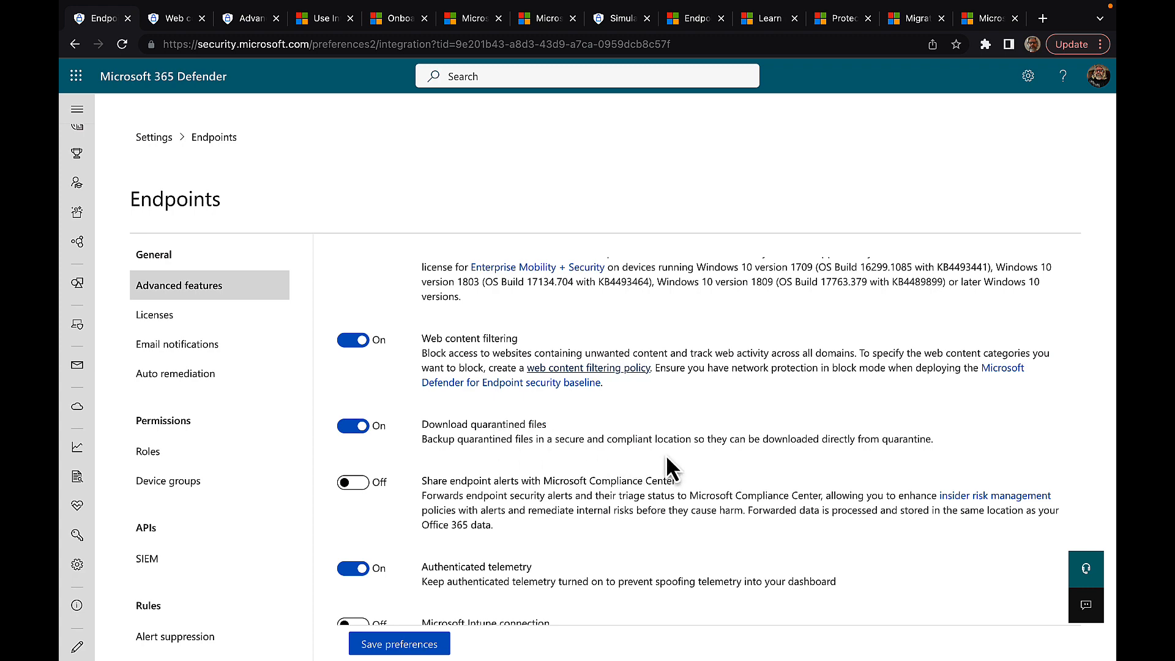
Step: Switch 'Share endpoint alerts with Microsoft Compliance Center' to On
scroll(722, 465, down, 1)
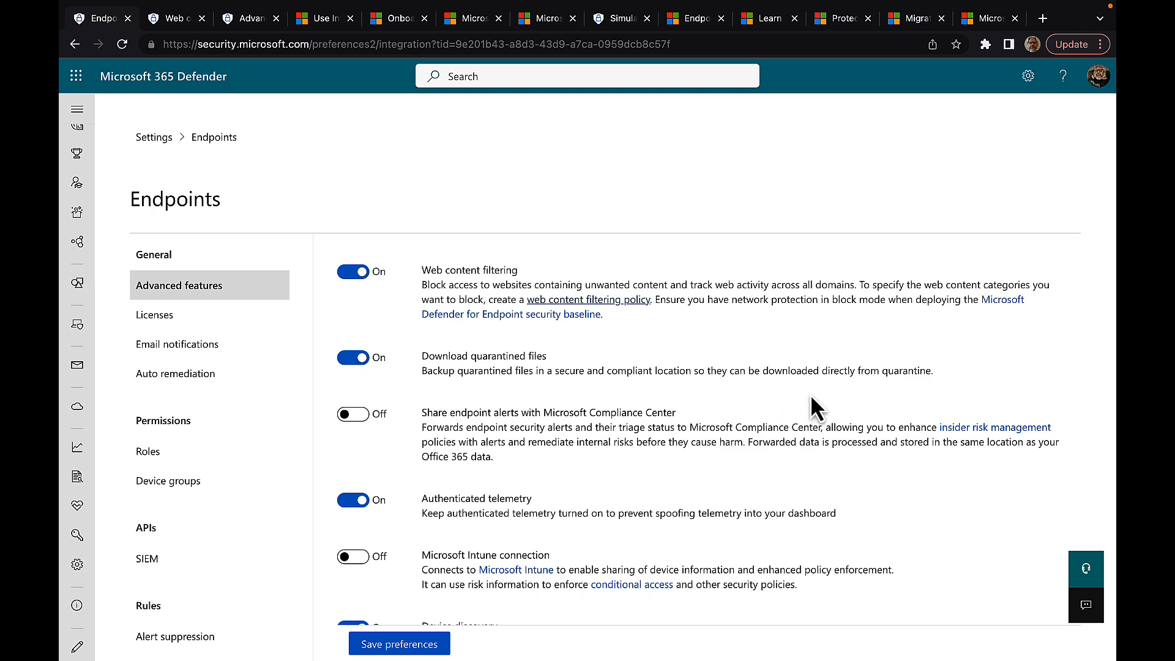
scroll(813, 404, down, 1)
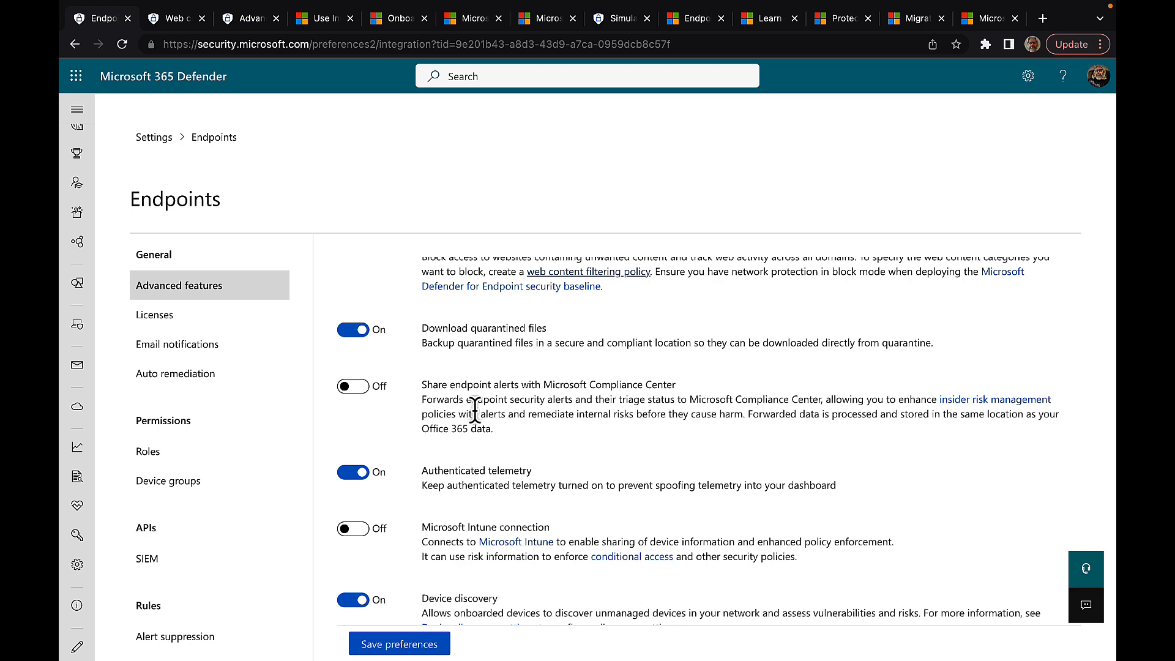
scroll(520, 407, down, 1)
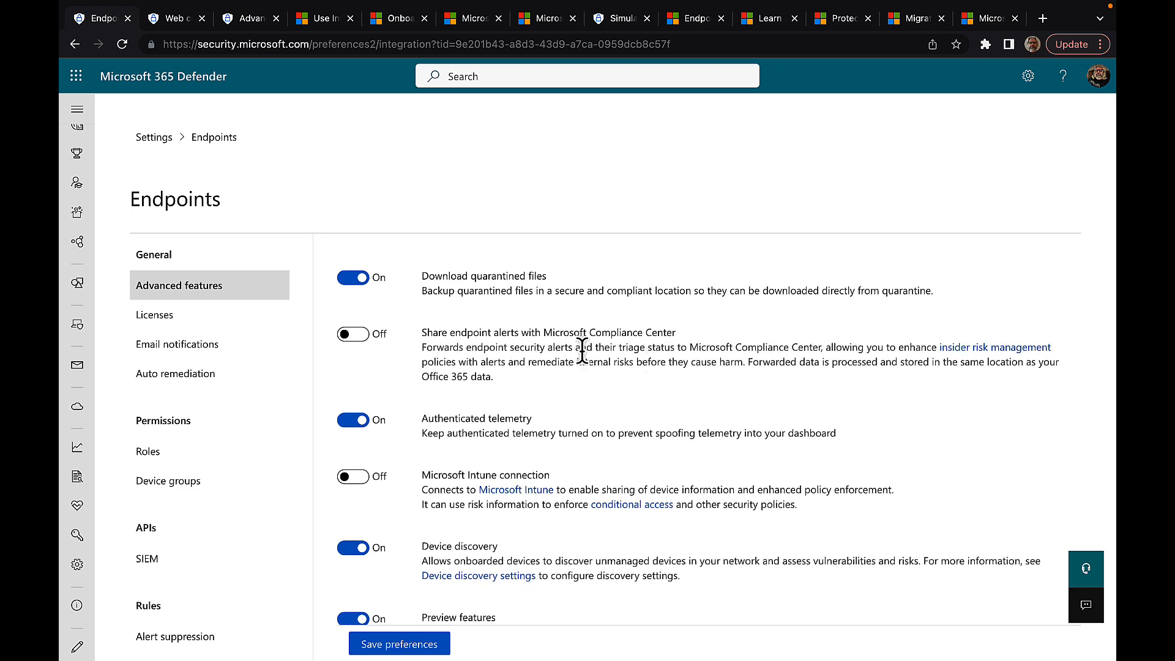
scroll(582, 352, down, 1)
click(350, 319)
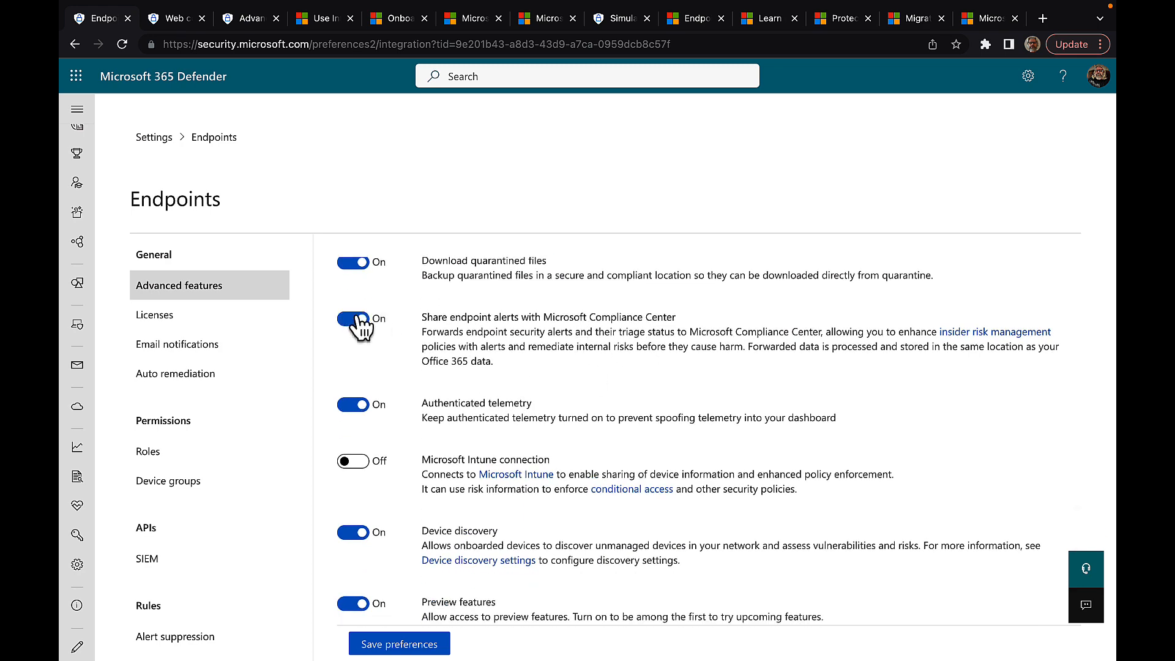
scroll(561, 363, down, 1)
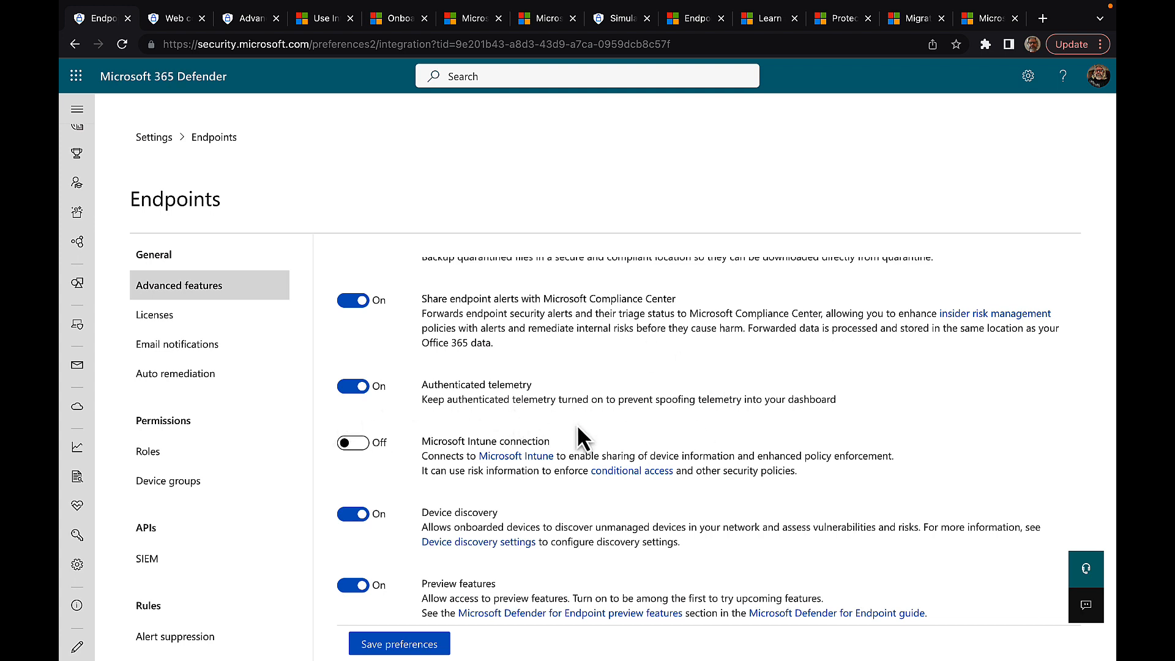
scroll(716, 443, down, 1)
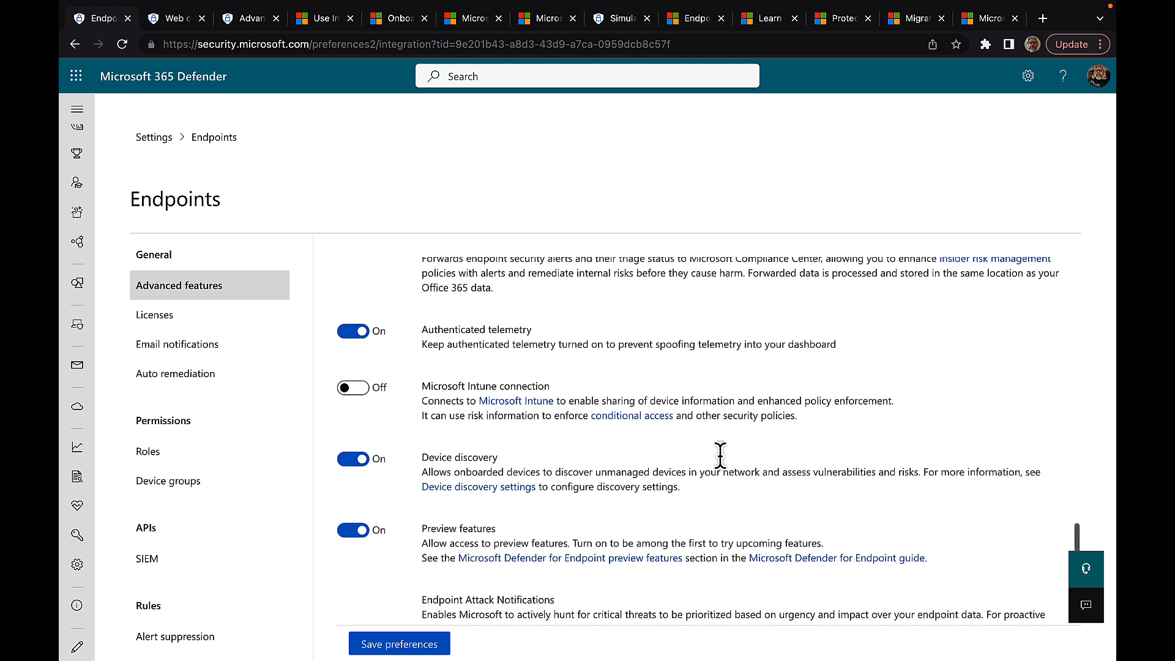
click(355, 386)
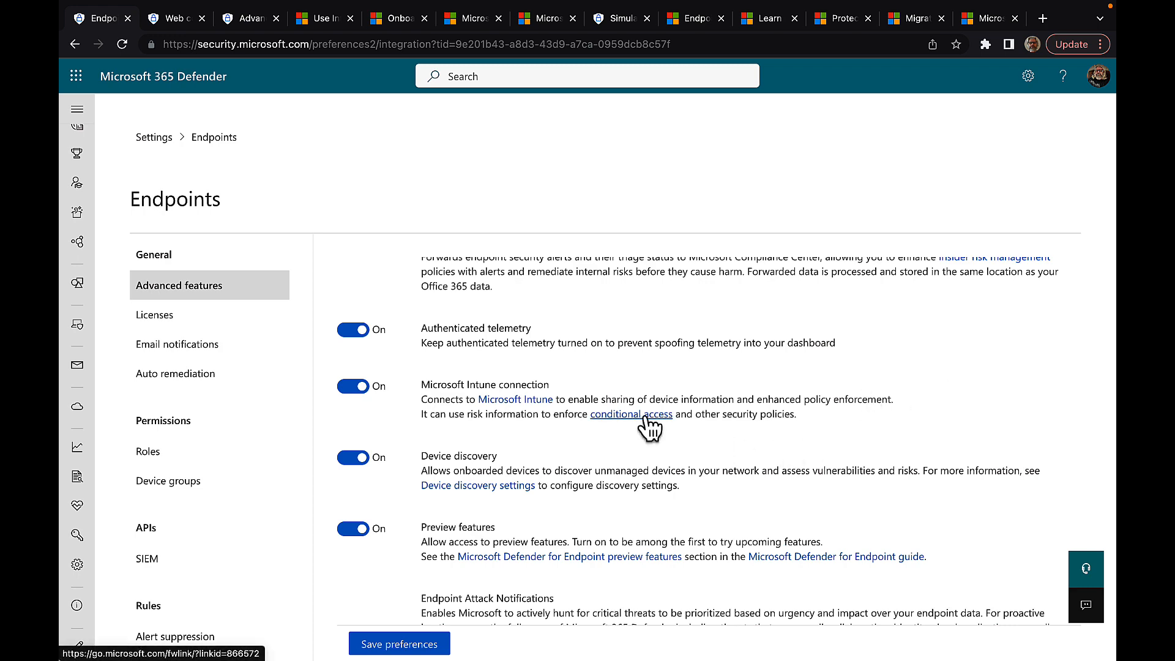
scroll(756, 442, down, 1)
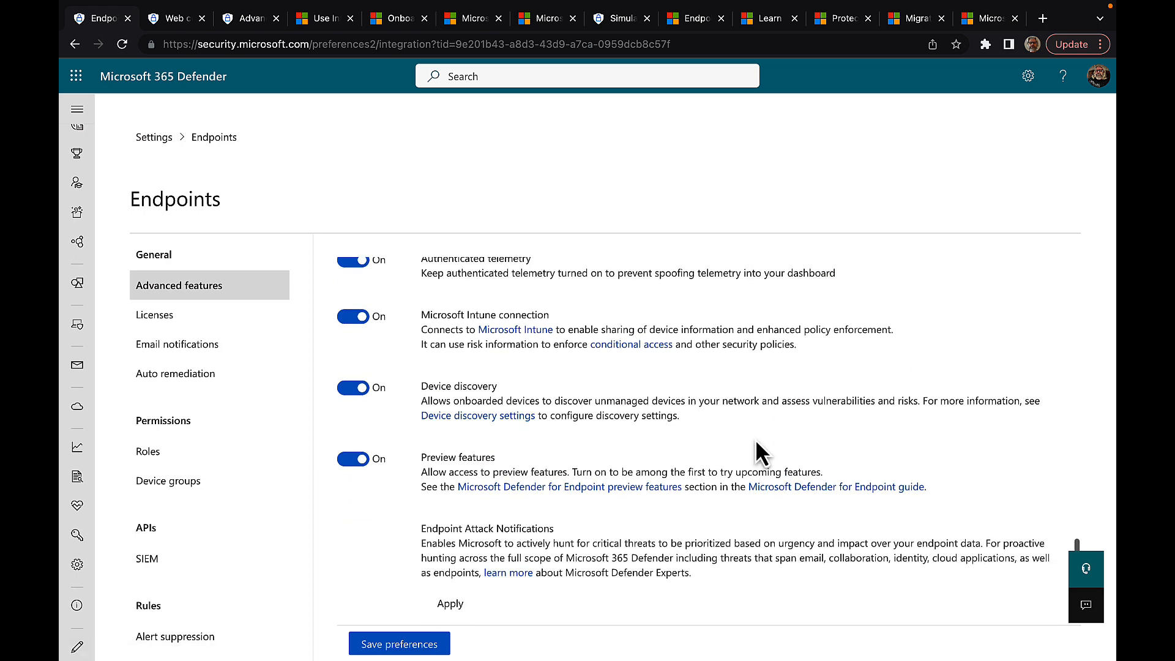
scroll(759, 453, down, 1)
scroll(483, 423, down, 1)
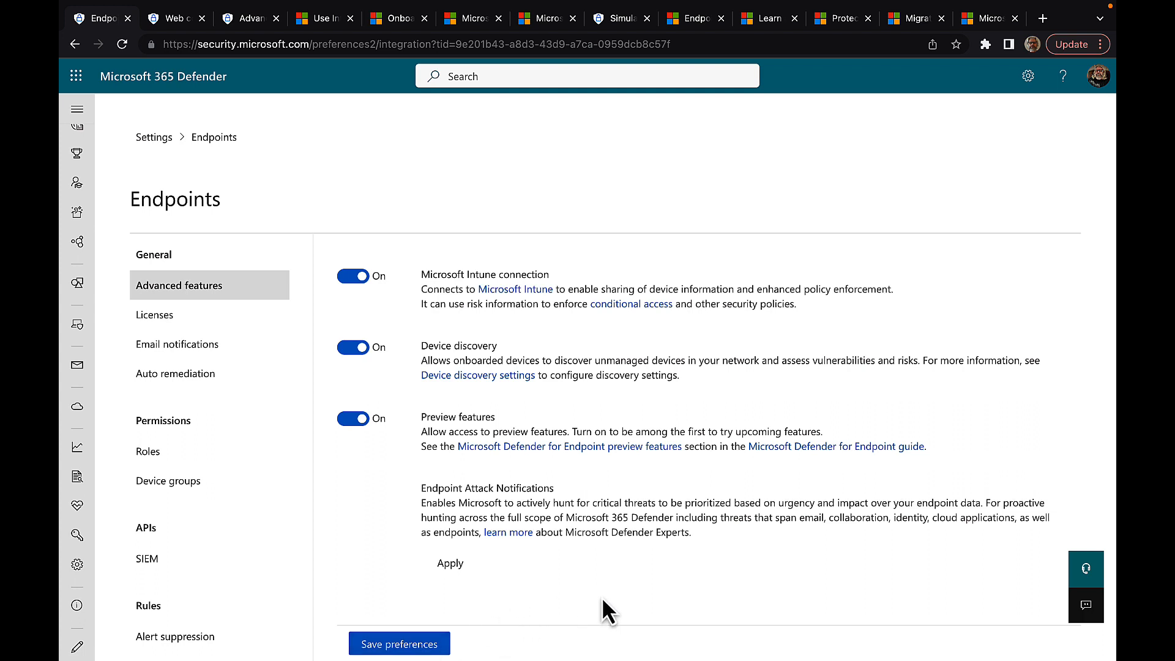
Step: Scroll back up through the Endpoints Advanced features settings
scroll(524, 542, up, 15)
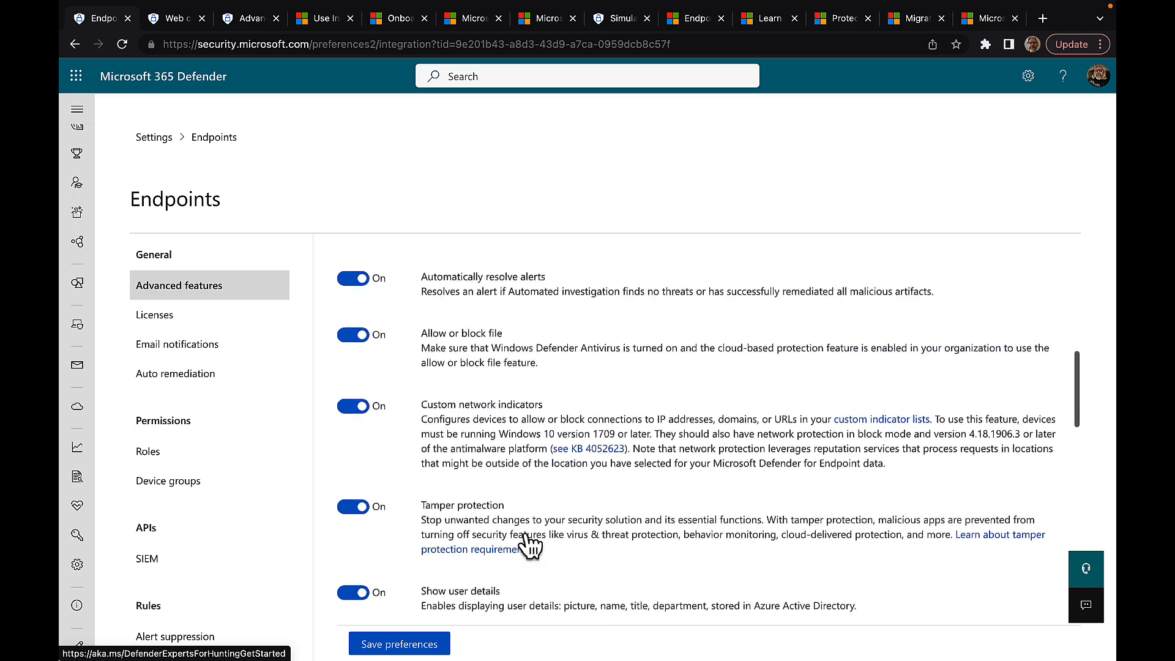
scroll(525, 537, up, 2)
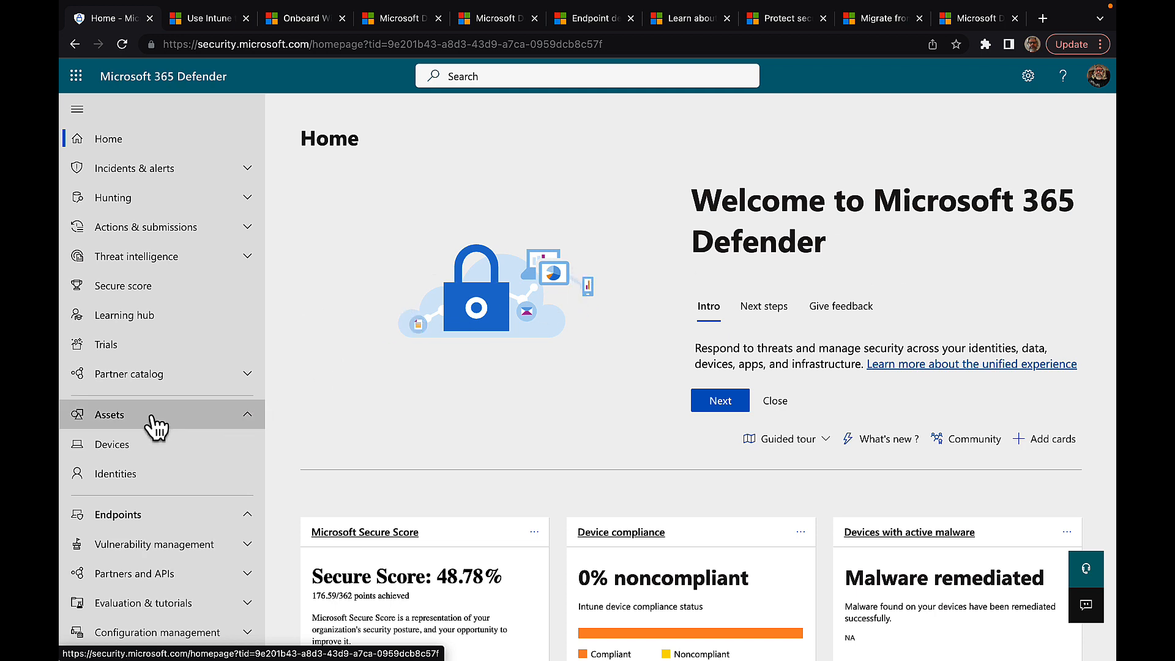
Step: Open Assets > Devices to view the Device Inventory with 0 devices
scroll(156, 427, down, 1)
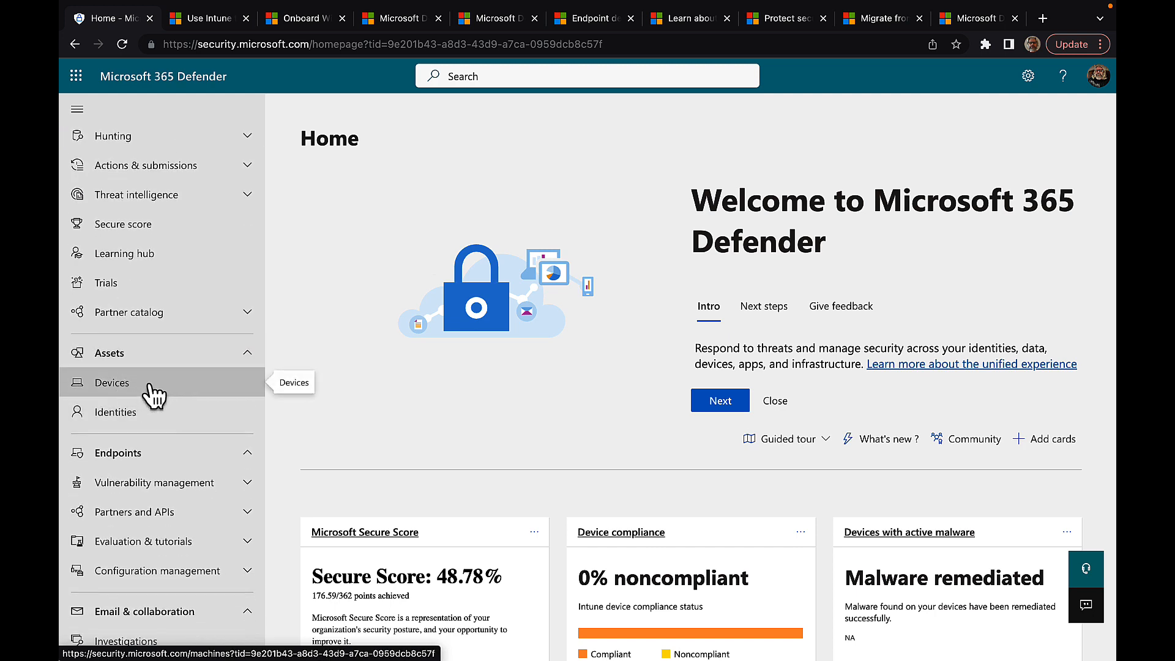
scroll(164, 466, down, 1)
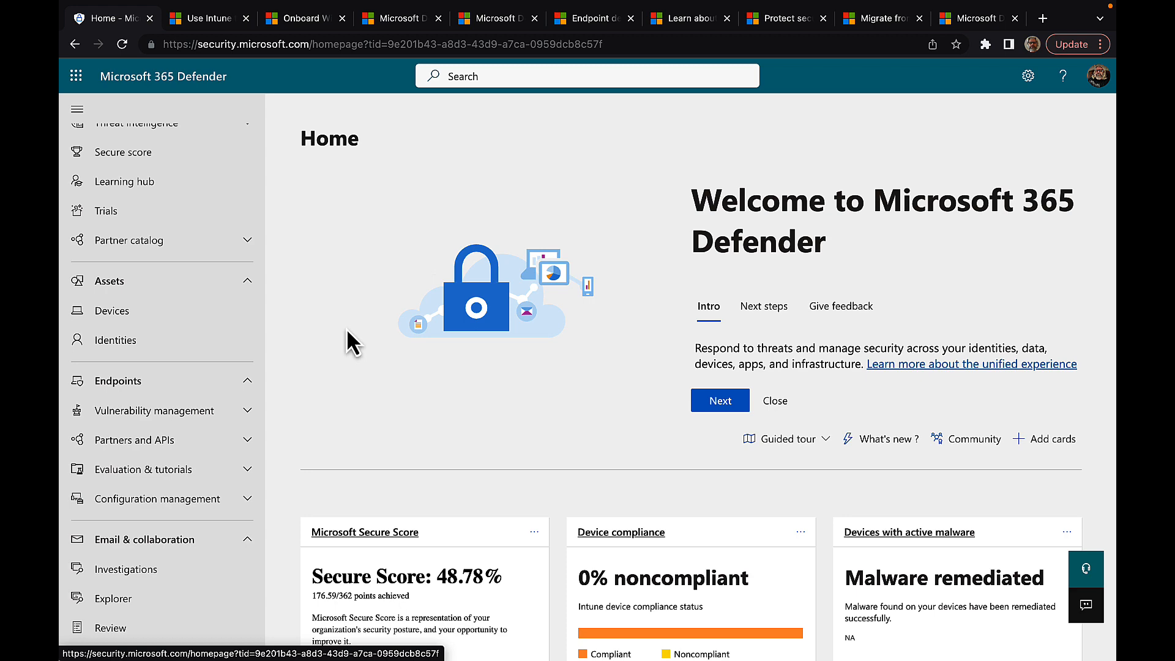
click(157, 328)
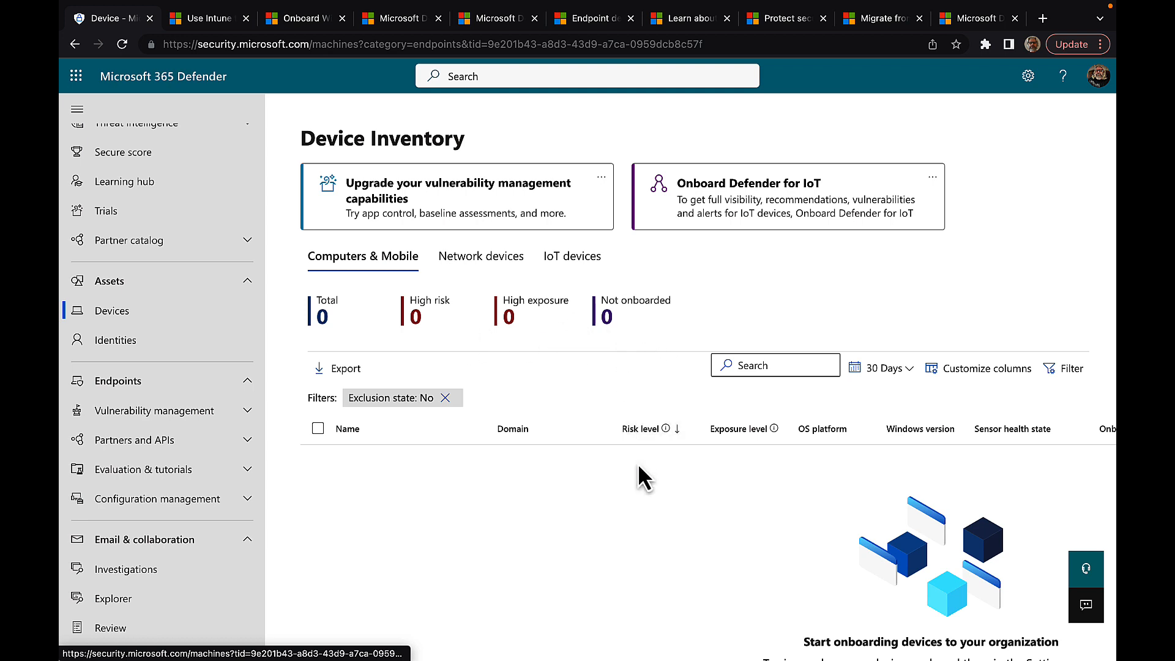
scroll(638, 467, down, 1)
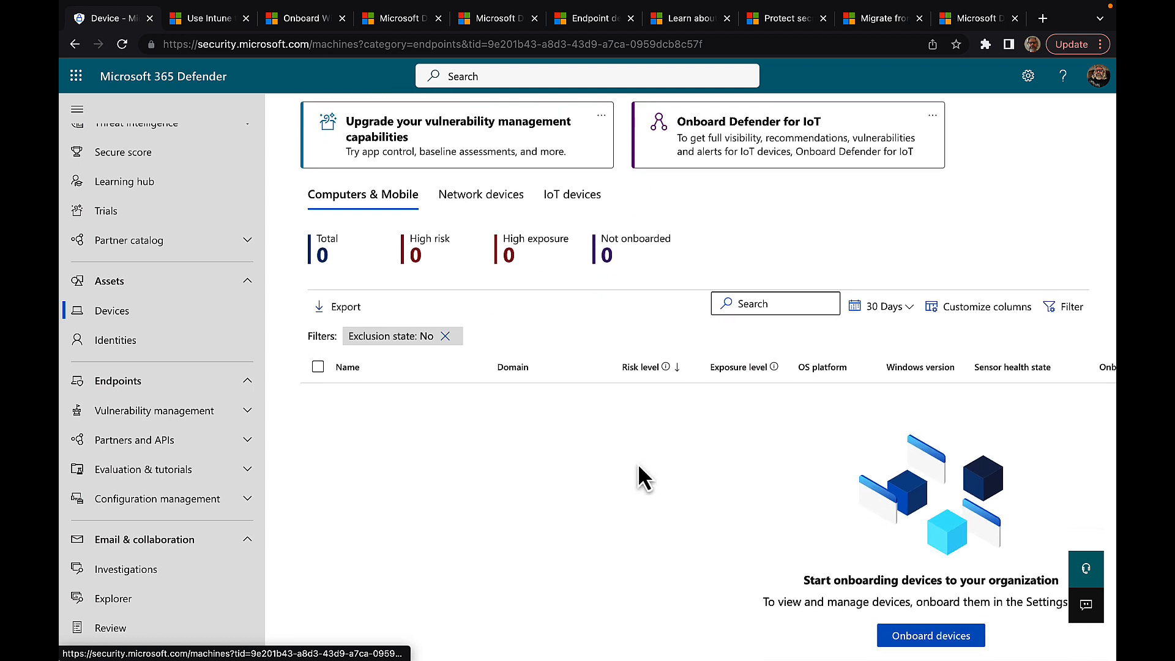
click(927, 637)
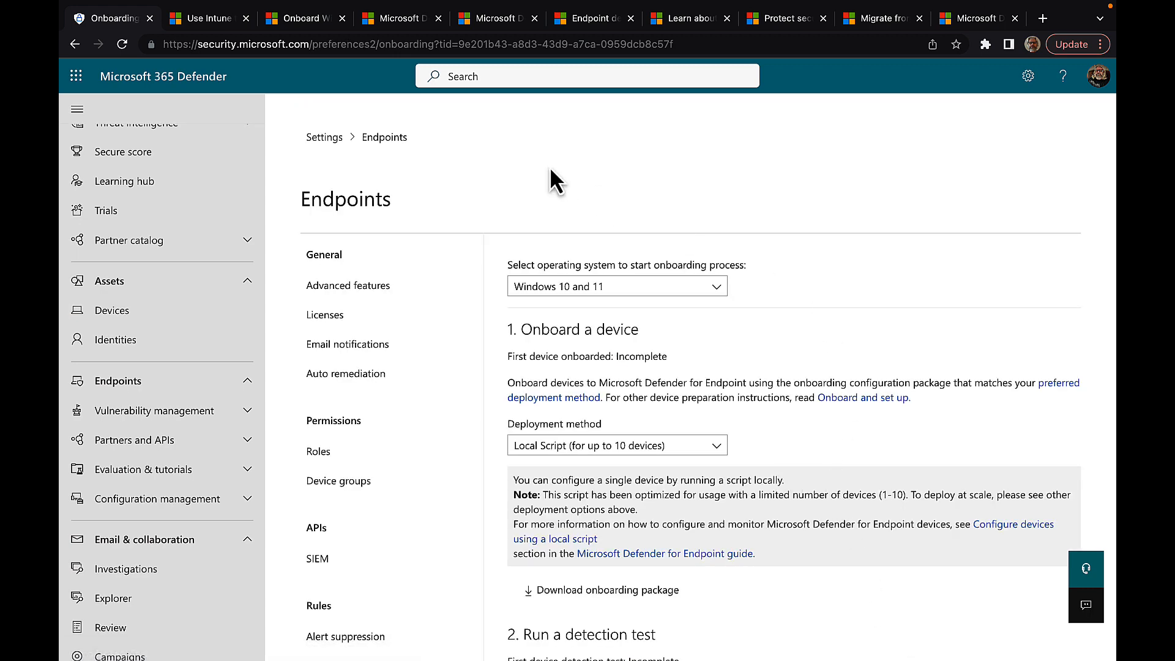
click(74, 44)
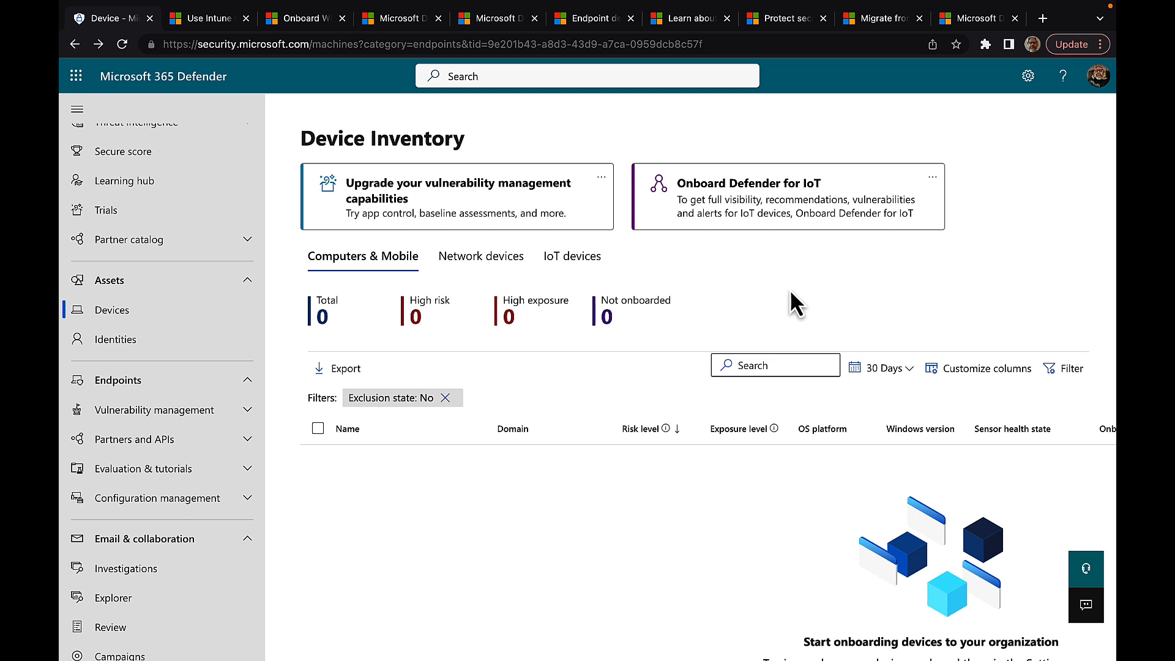
Step: Open the vulnerability management upgrade card and begin the 90-day Defender Vulnerability Management trial
click(489, 208)
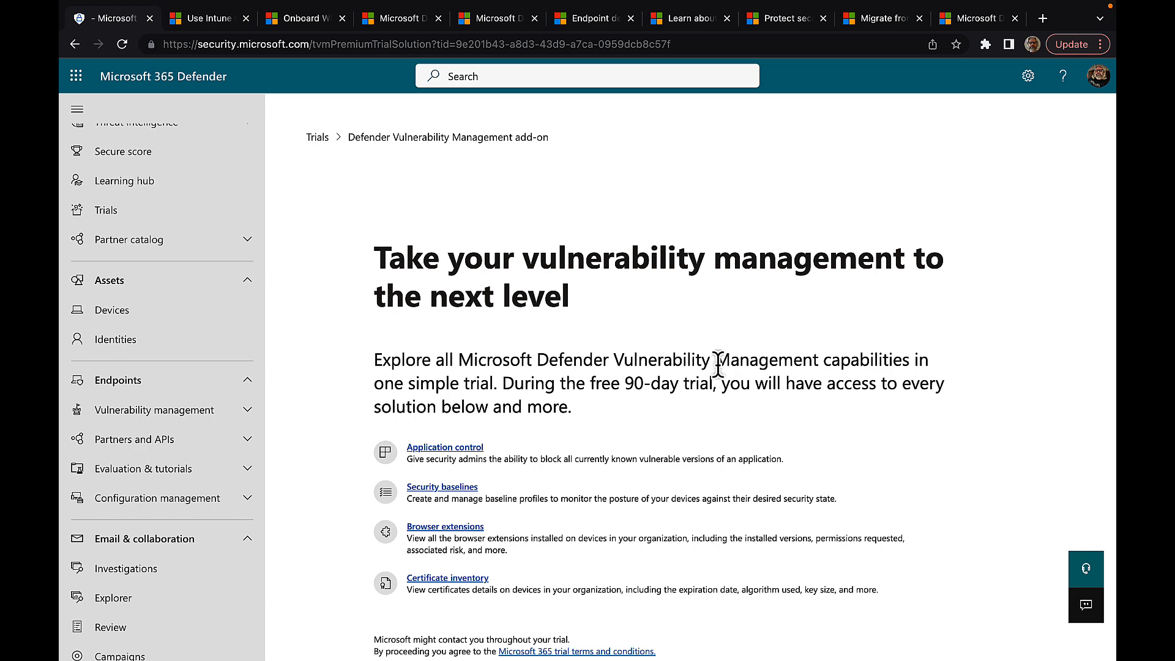
scroll(775, 413, down, 1)
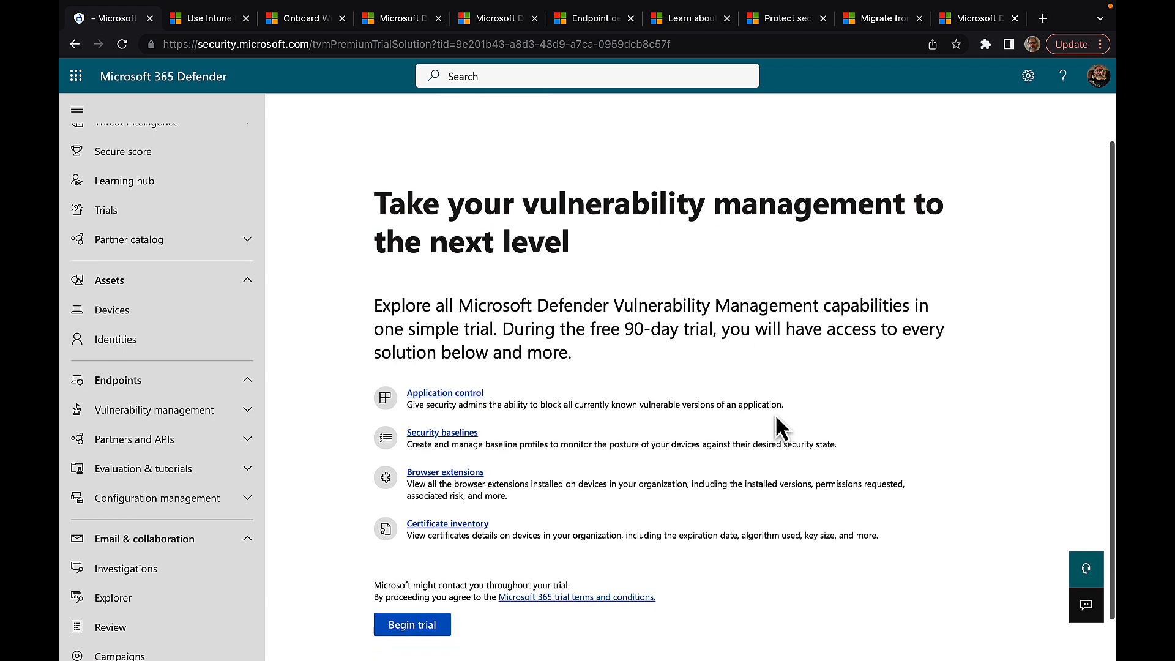
scroll(856, 408, down, 1)
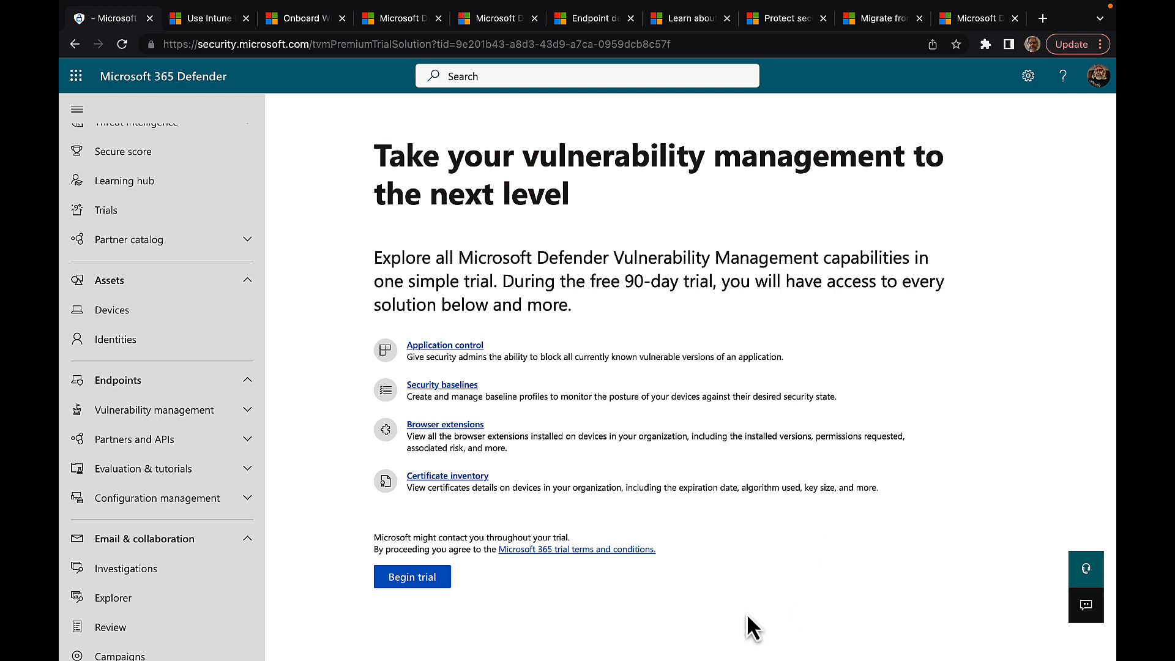
click(411, 582)
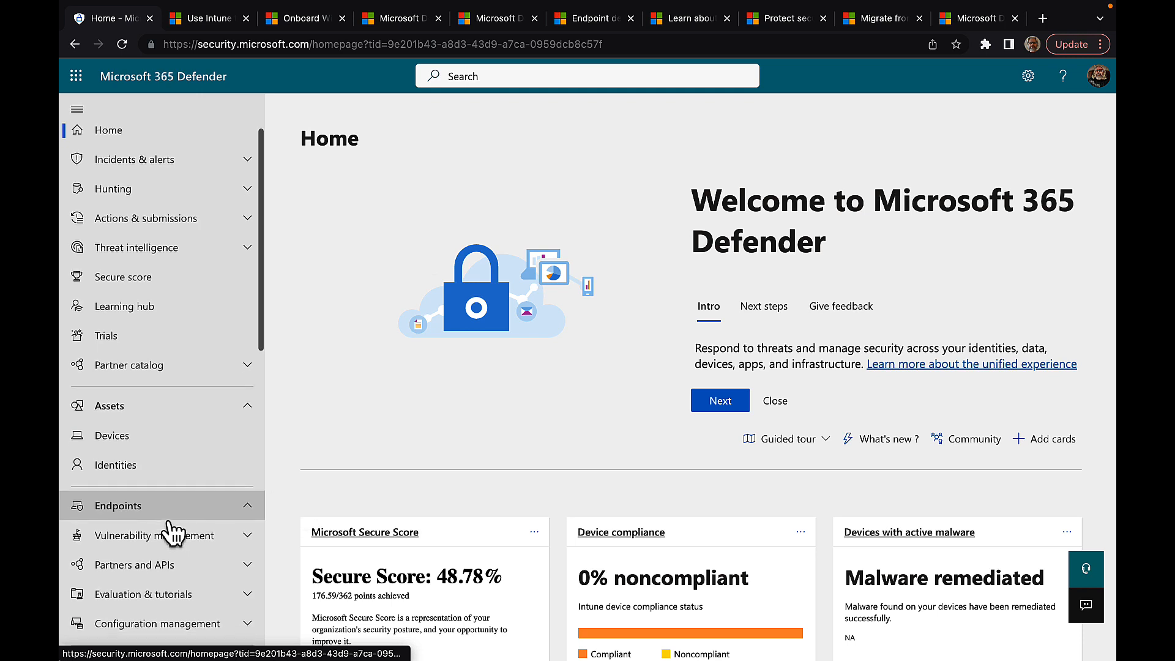
Step: Expand Vulnerability management under Endpoints in the left navigation
scroll(170, 527, down, 2)
scroll(167, 520, down, 4)
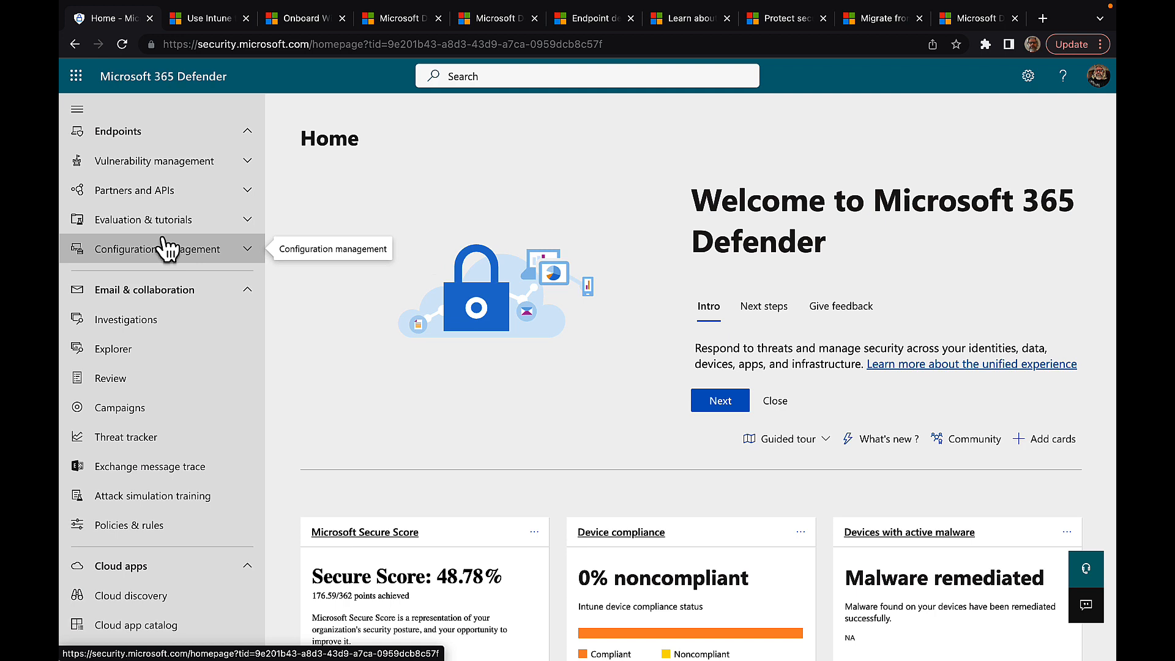
click(248, 162)
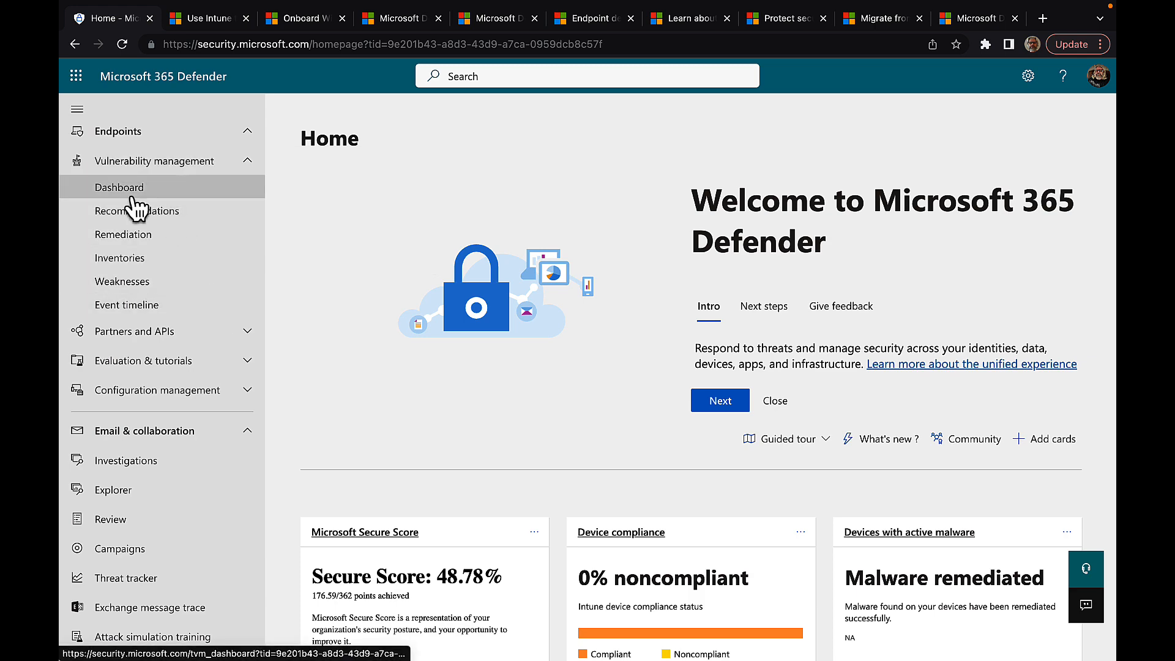
Step: Scroll through the Vulnerability Management dashboard cards: exposure score 0/100, no security recommendations
click(116, 194)
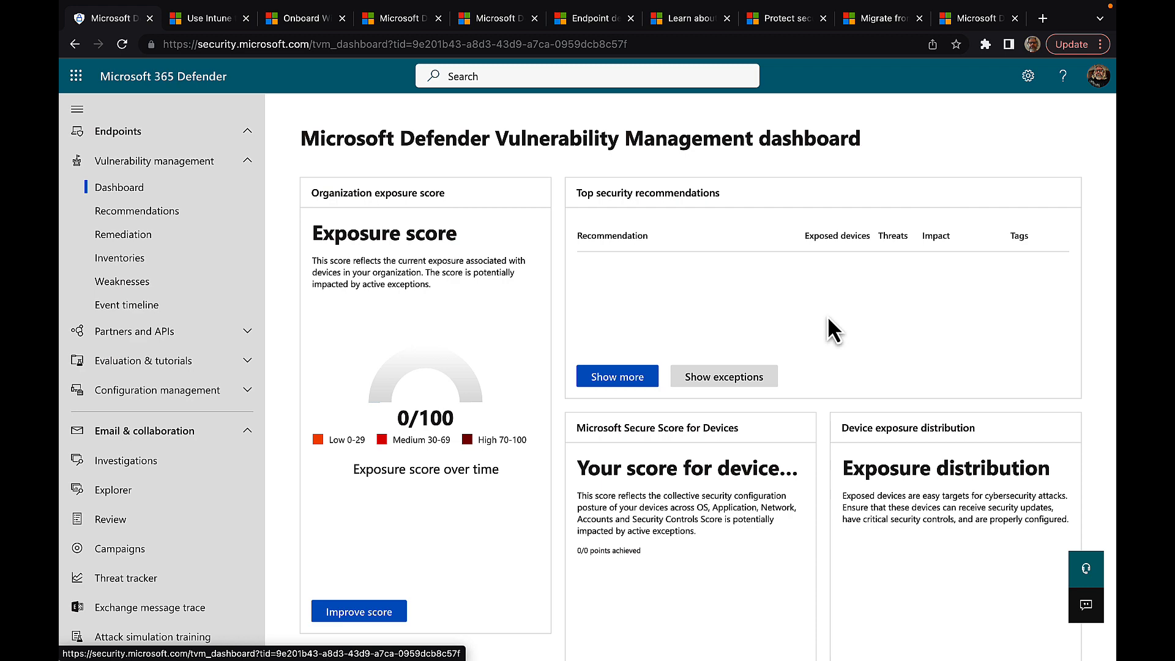
scroll(827, 318, down, 2)
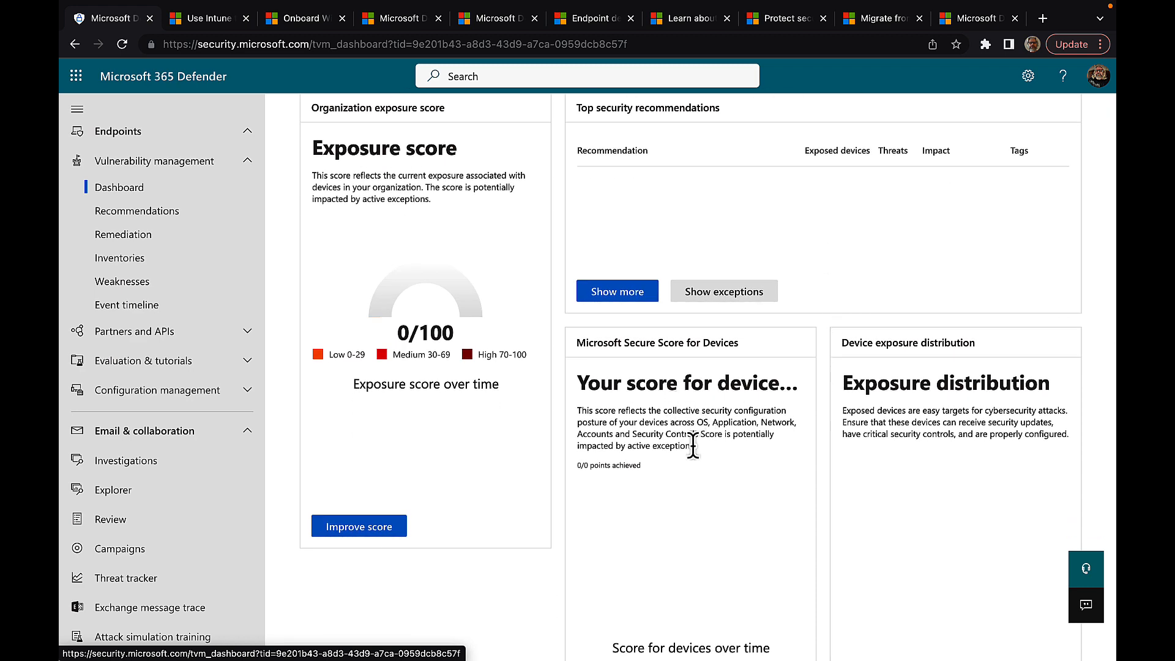
scroll(692, 445, down, 1)
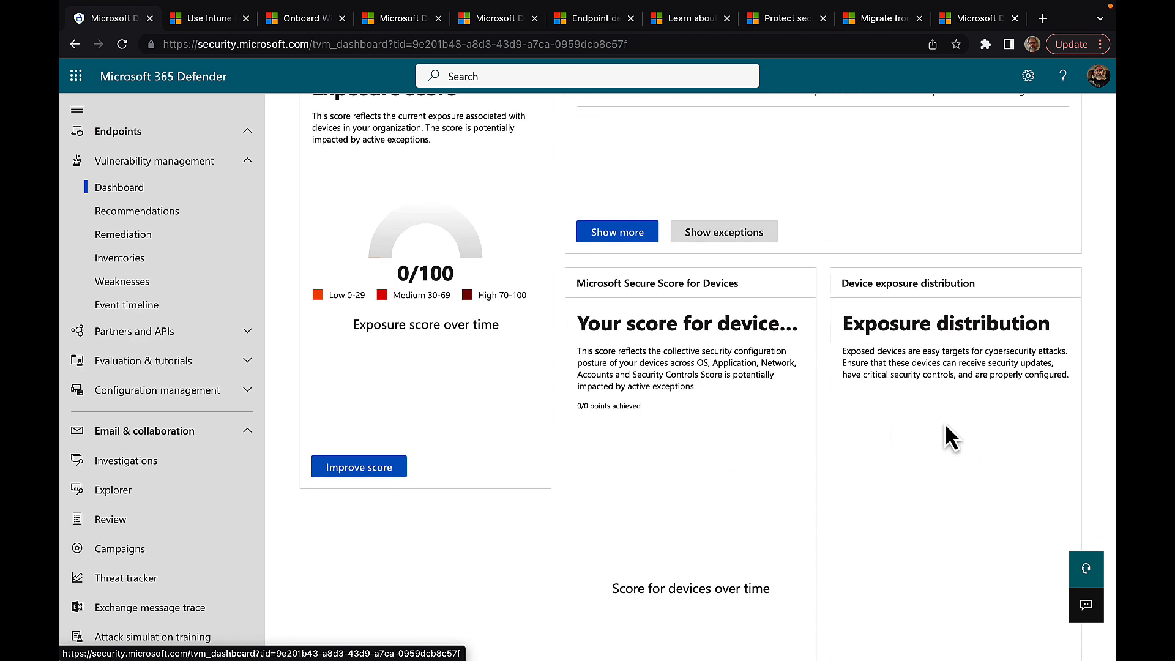
scroll(946, 424, down, 7)
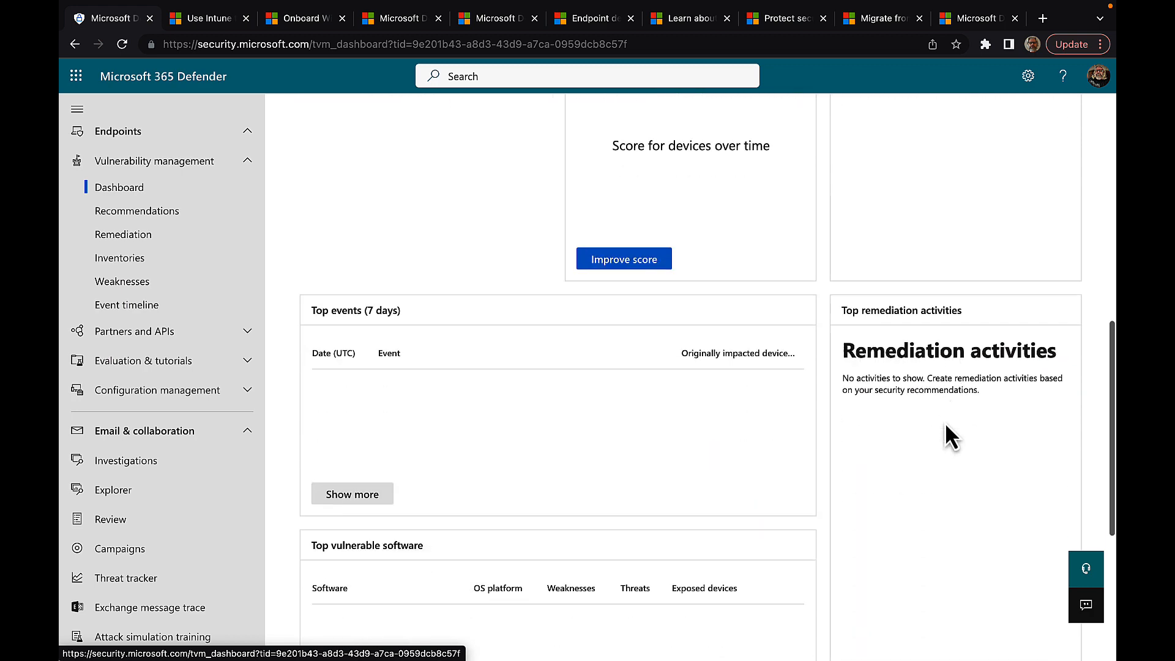
scroll(945, 425, down, 3)
scroll(946, 424, down, 2)
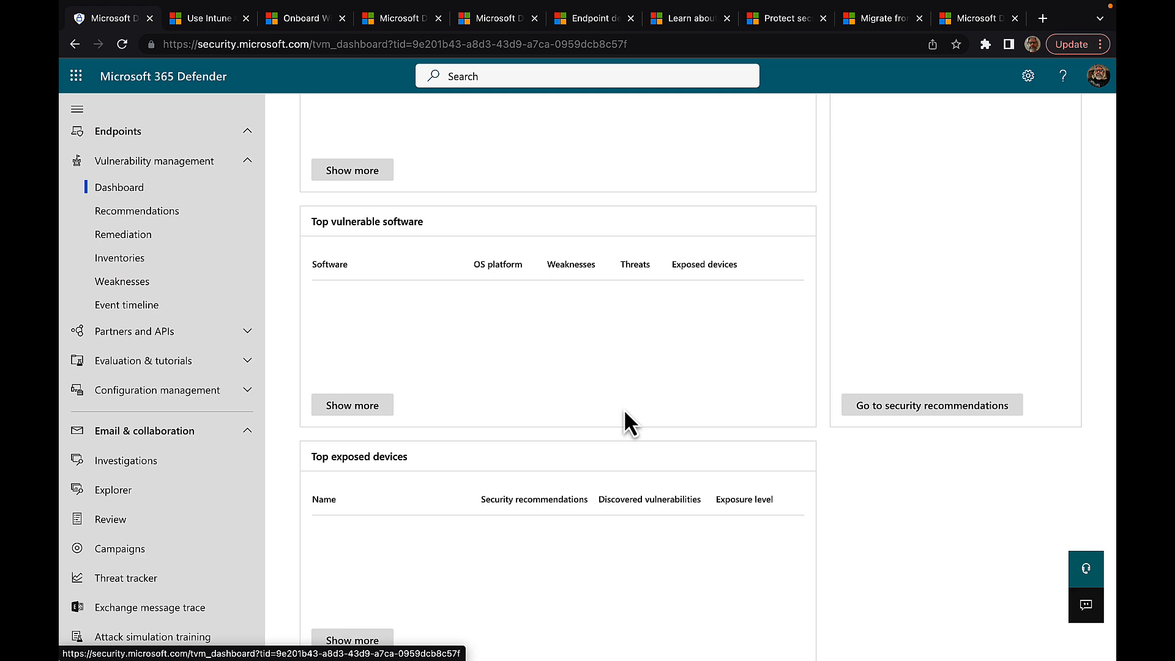
scroll(624, 412, up, 9)
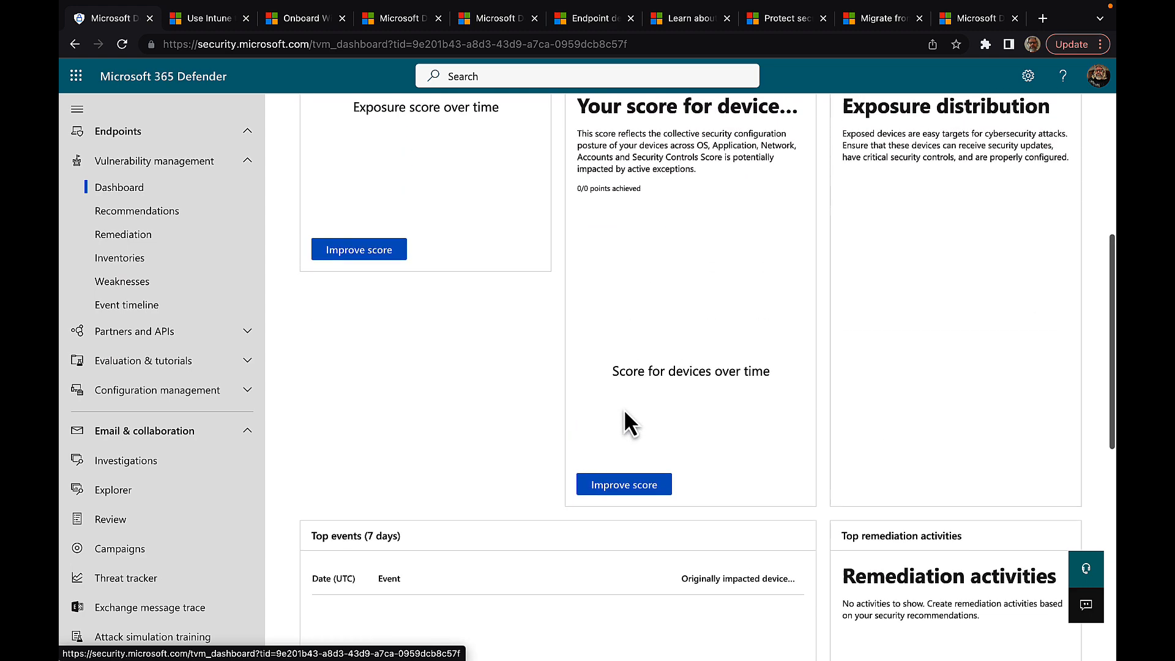
scroll(624, 411, up, 3)
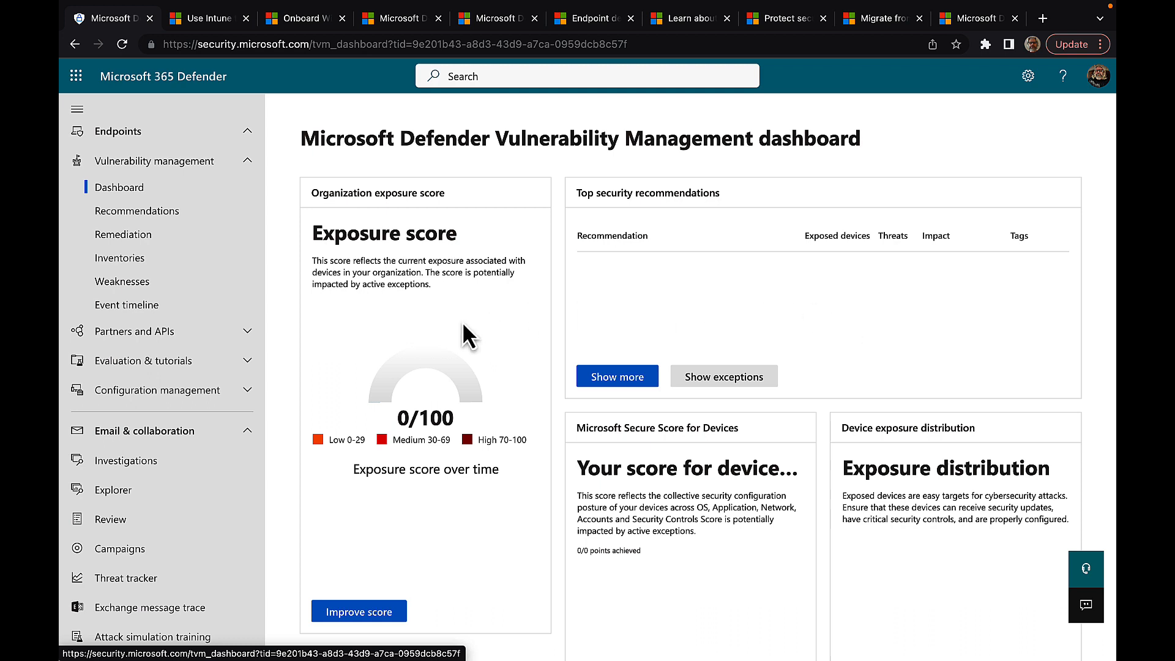
Step: Browse the security recommendations and the remediation activities, exceptions and blocked applications pages
click(175, 224)
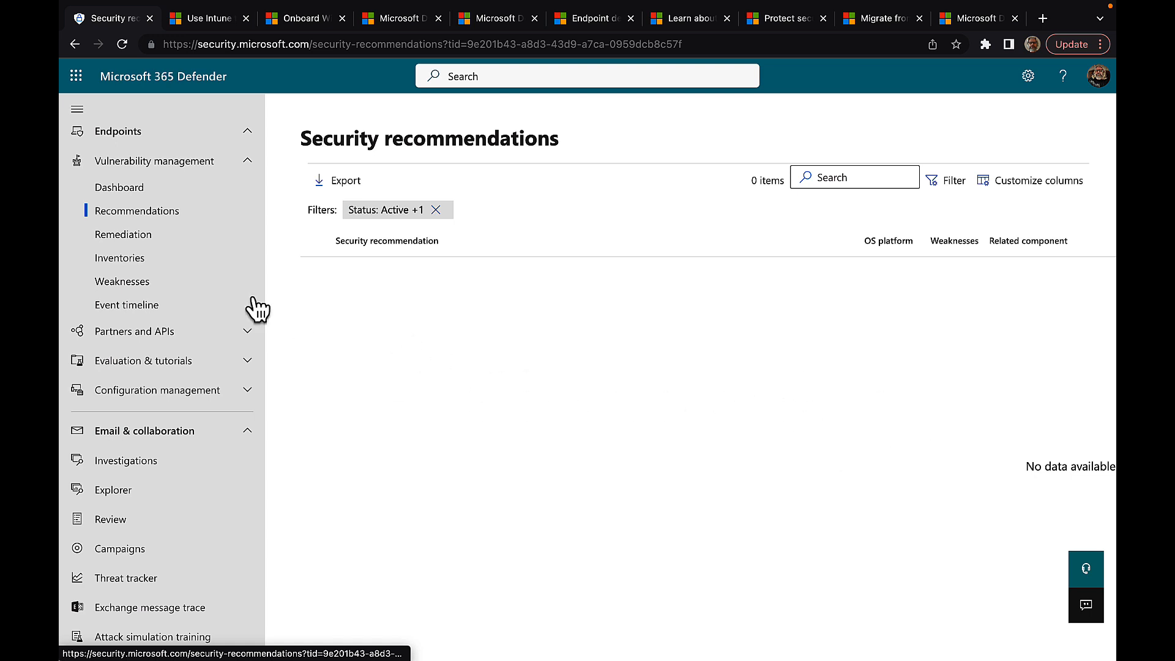
click(152, 240)
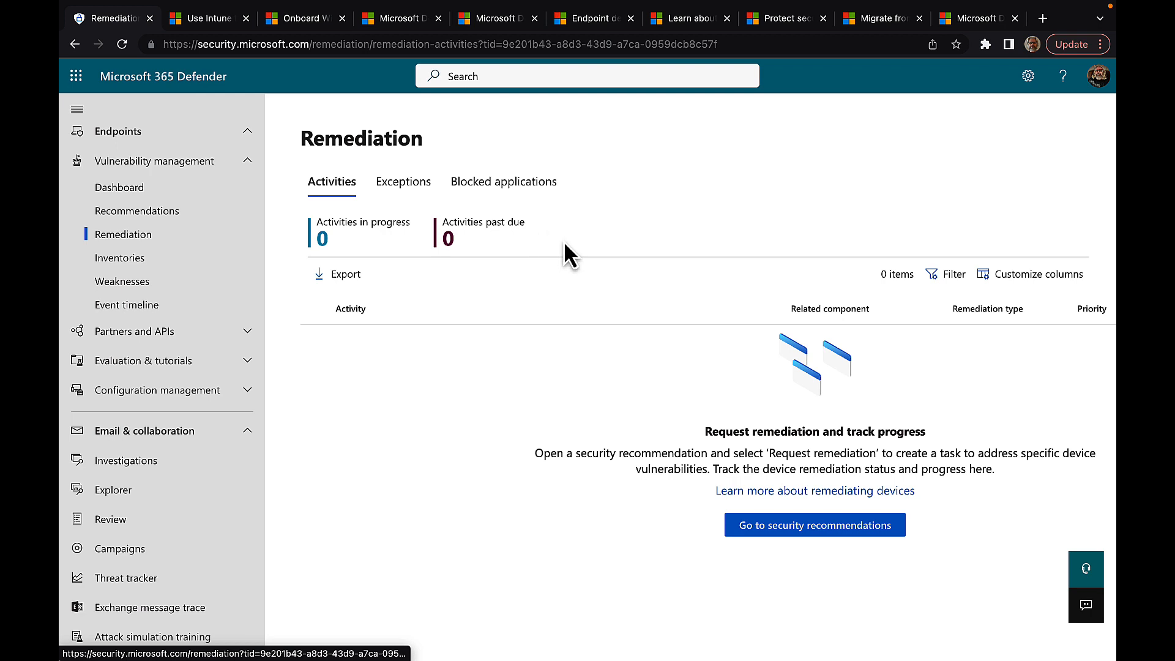
click(399, 183)
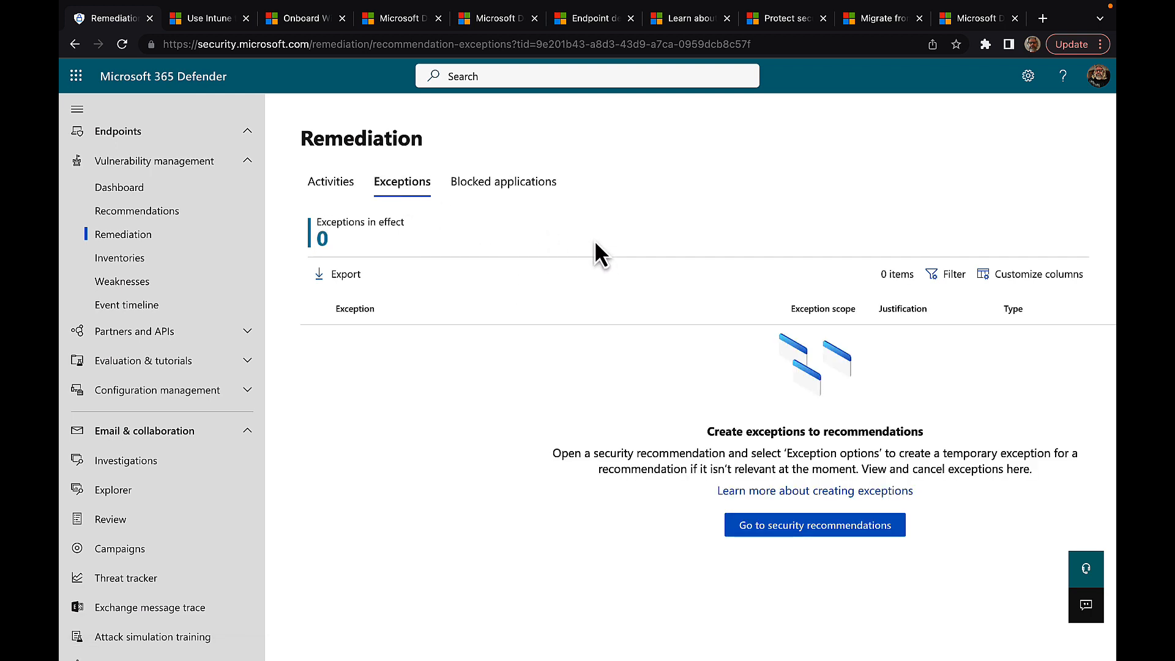
click(495, 183)
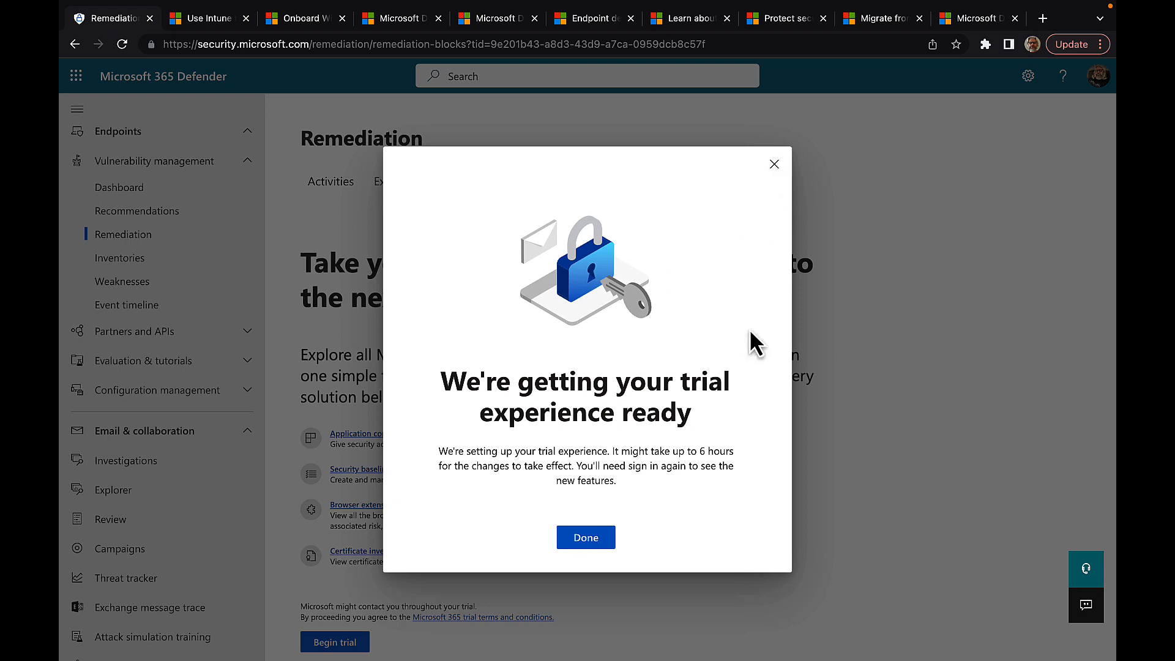
Step: Dismiss the trial setup notice and view the Software inventory, which lists 0 items
click(575, 538)
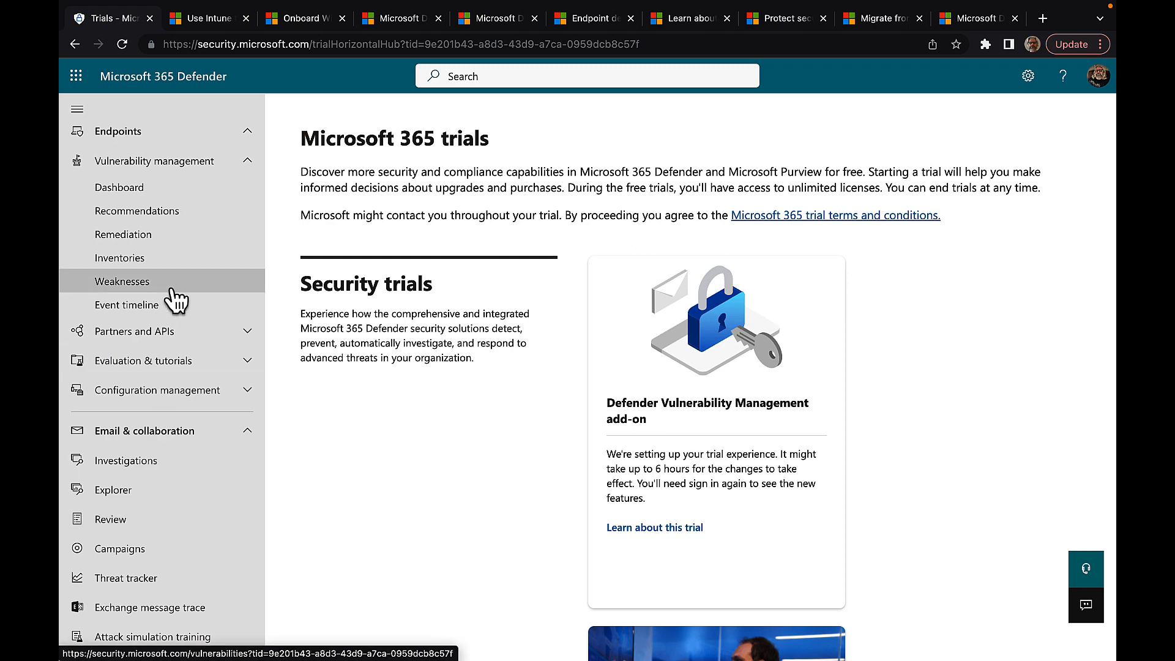
scroll(98, 296, down, 4)
scroll(177, 300, up, 3)
scroll(176, 300, up, 5)
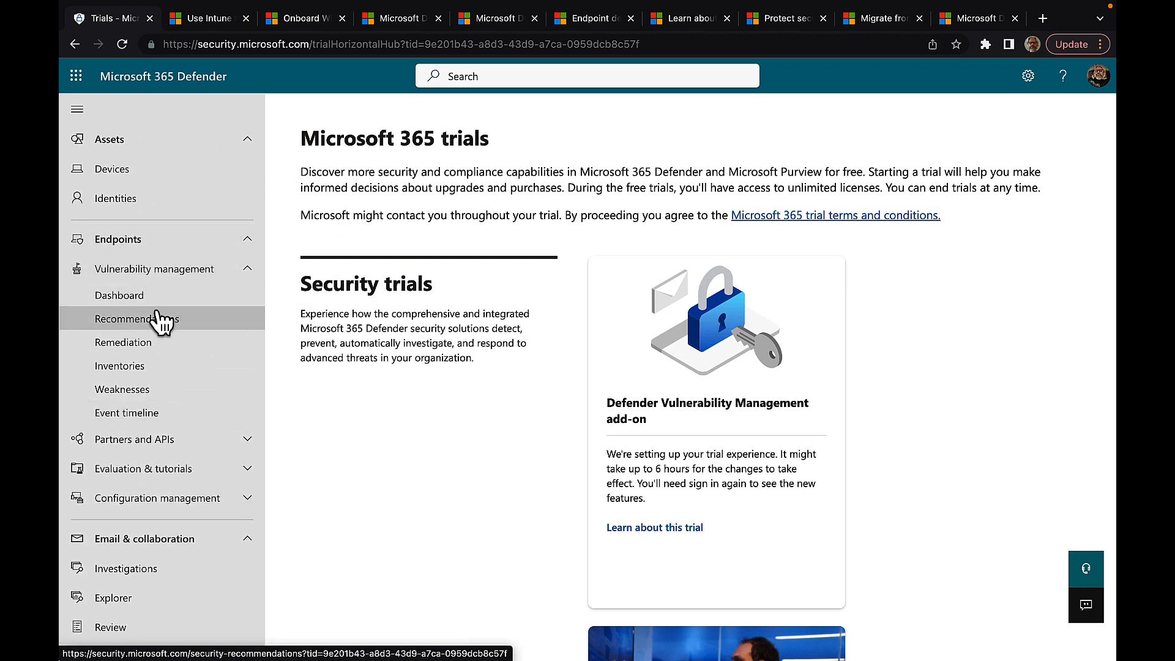
click(138, 368)
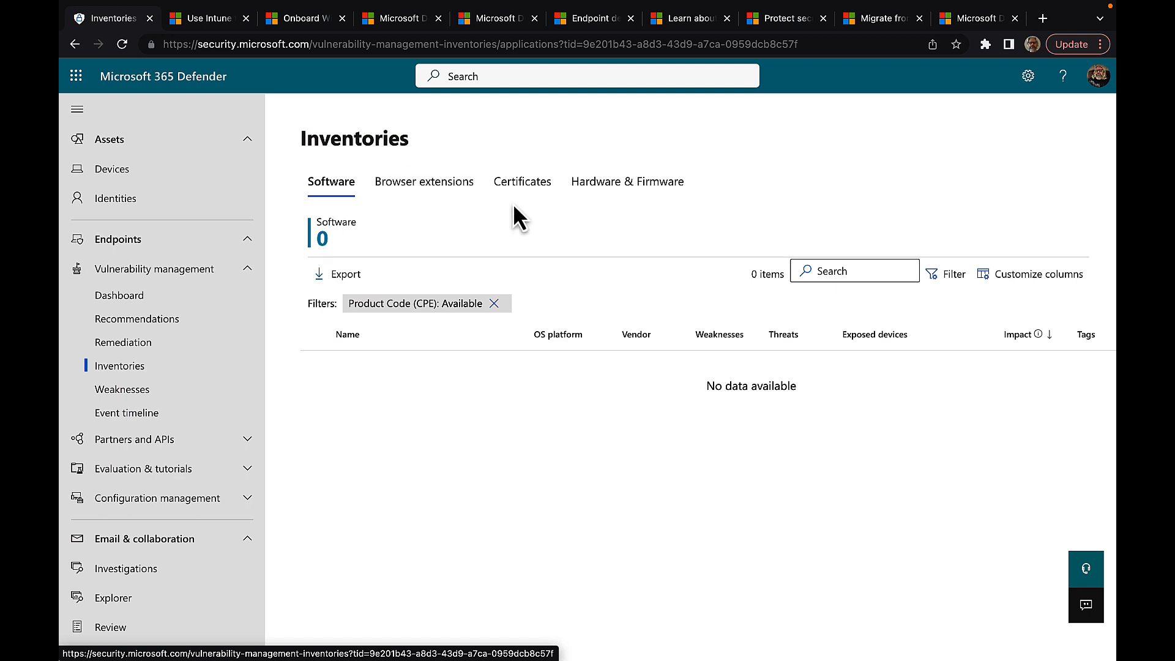
Step: View the Certificates inventory, dismiss the trial notice, and go to the Weaknesses list
click(534, 196)
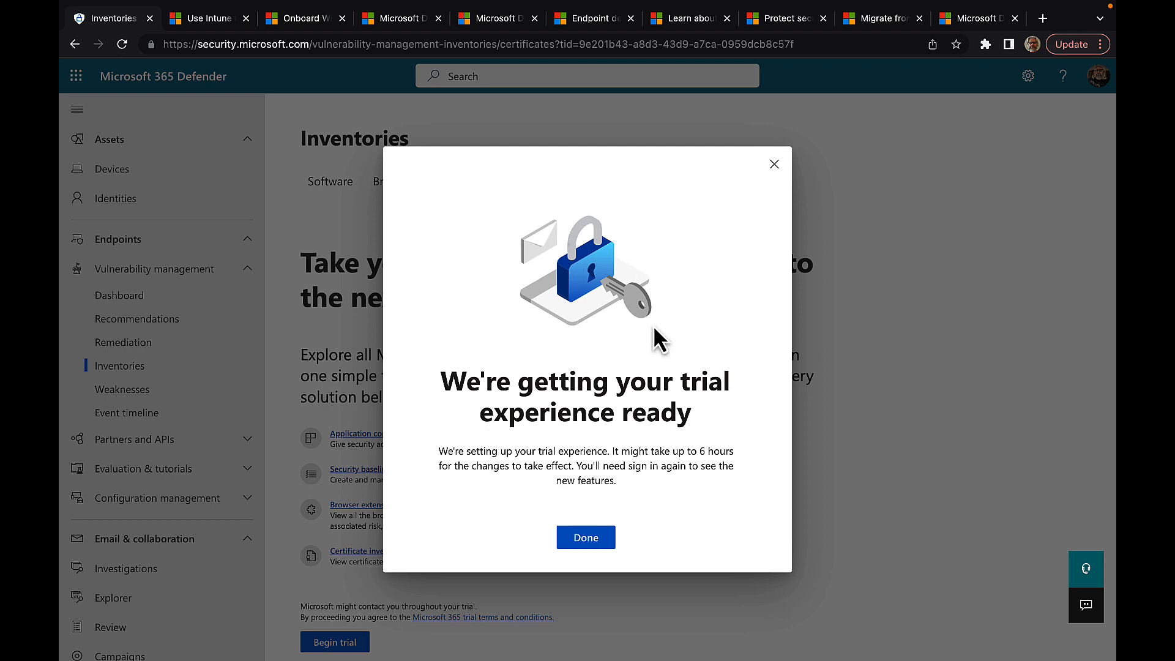
click(580, 540)
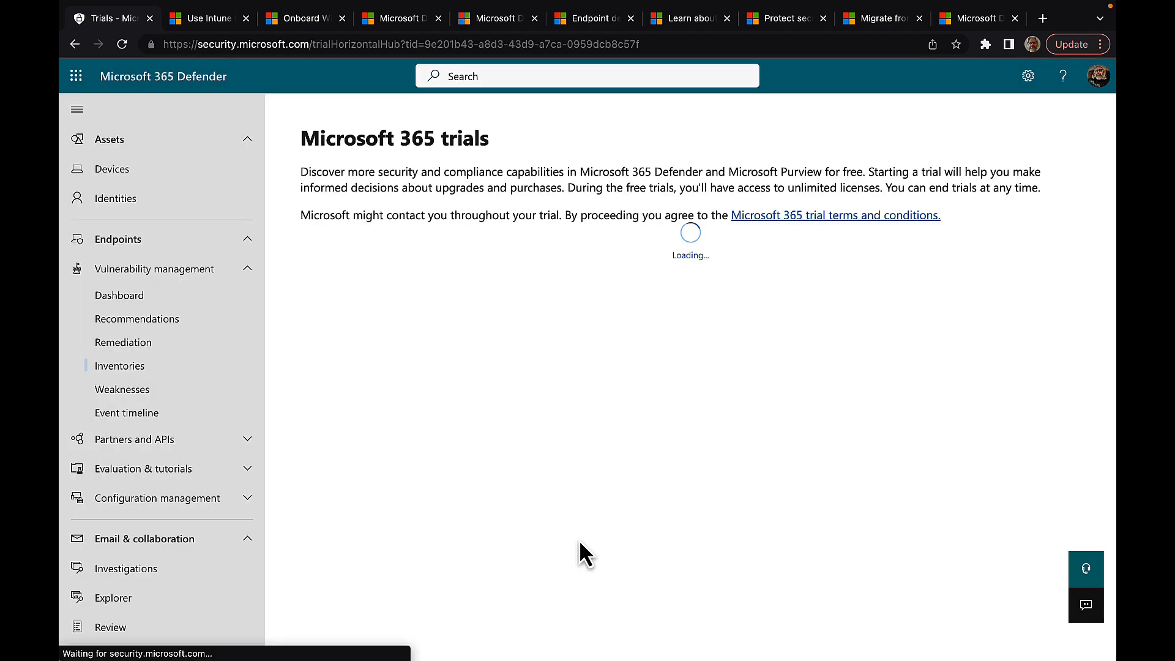
click(123, 392)
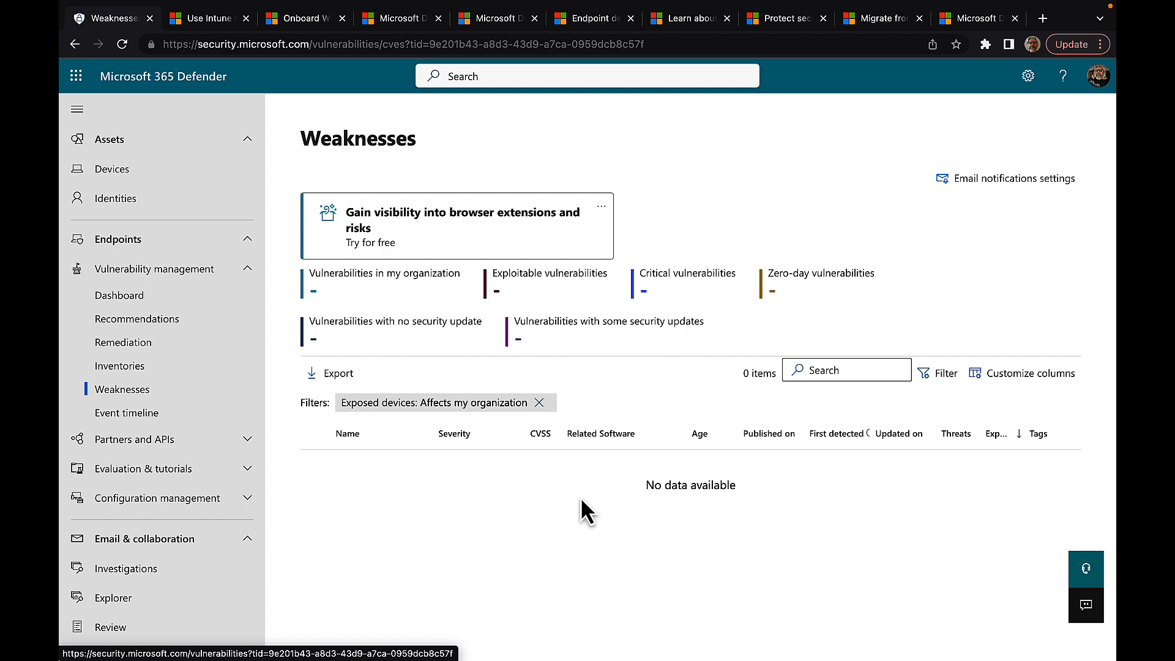
Step: View the Event timeline with zero events, then collapse the Vulnerability management section
click(132, 415)
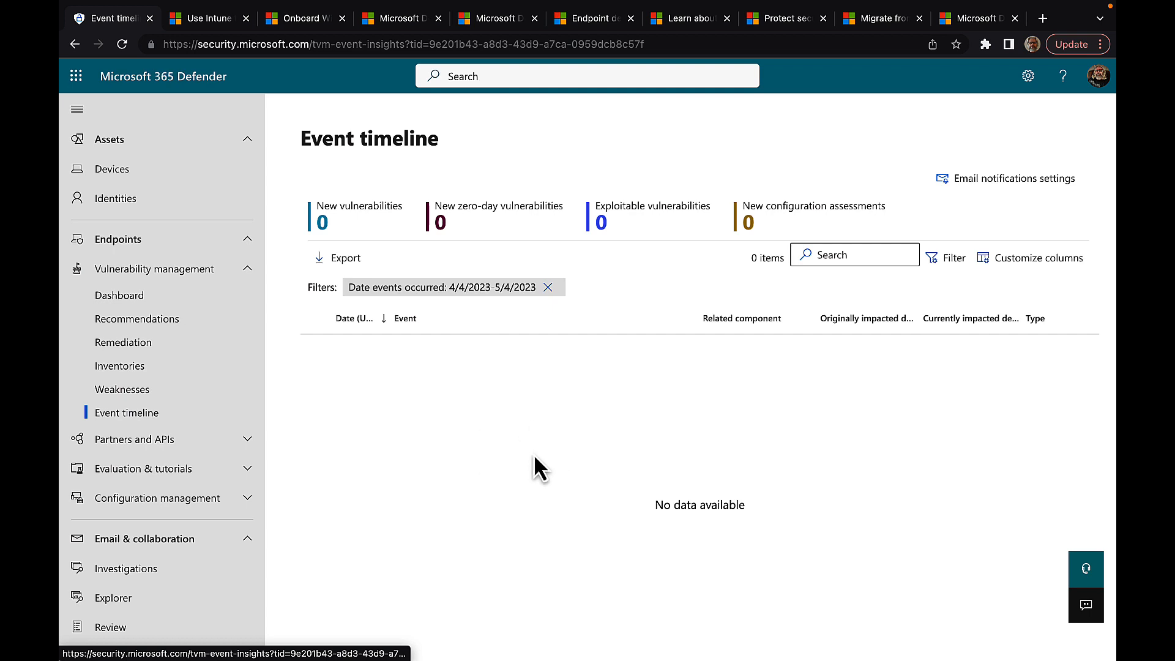
click(248, 273)
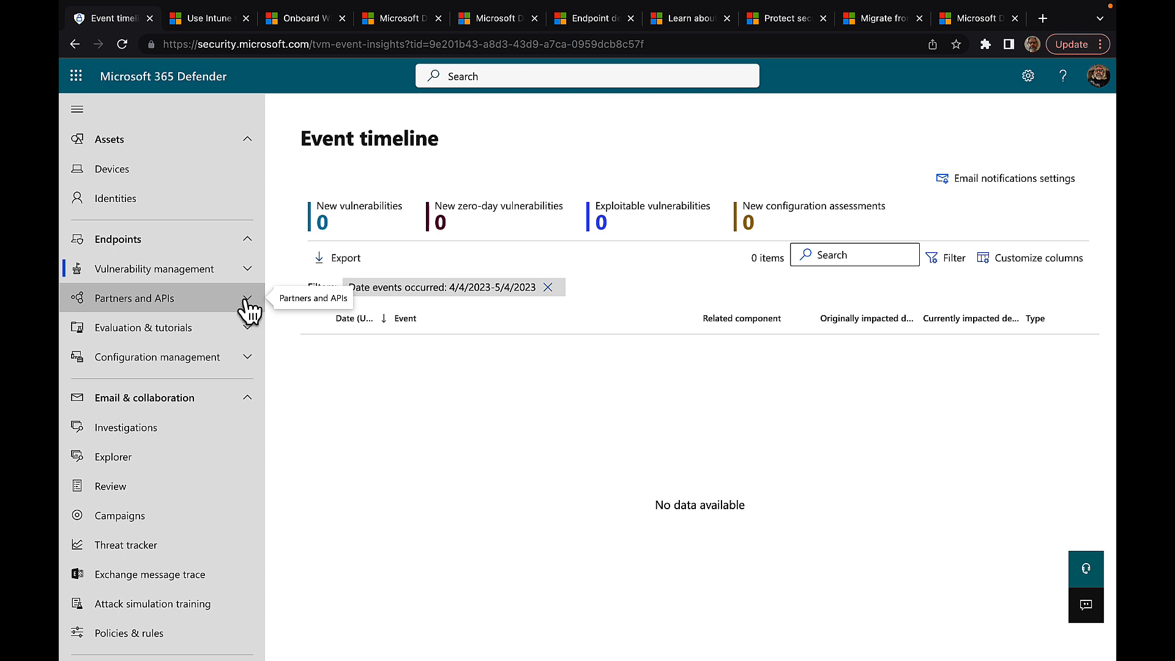
Step: Expand Partners and APIs and review the Connected applications page, which lists 0 items
click(247, 300)
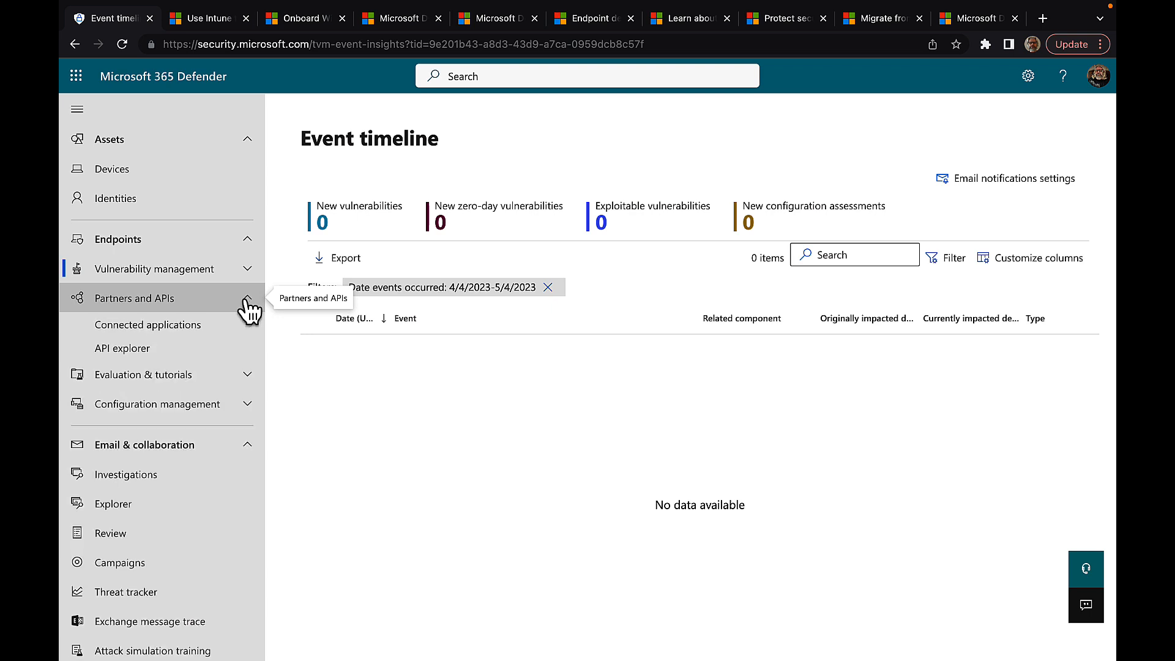
click(146, 331)
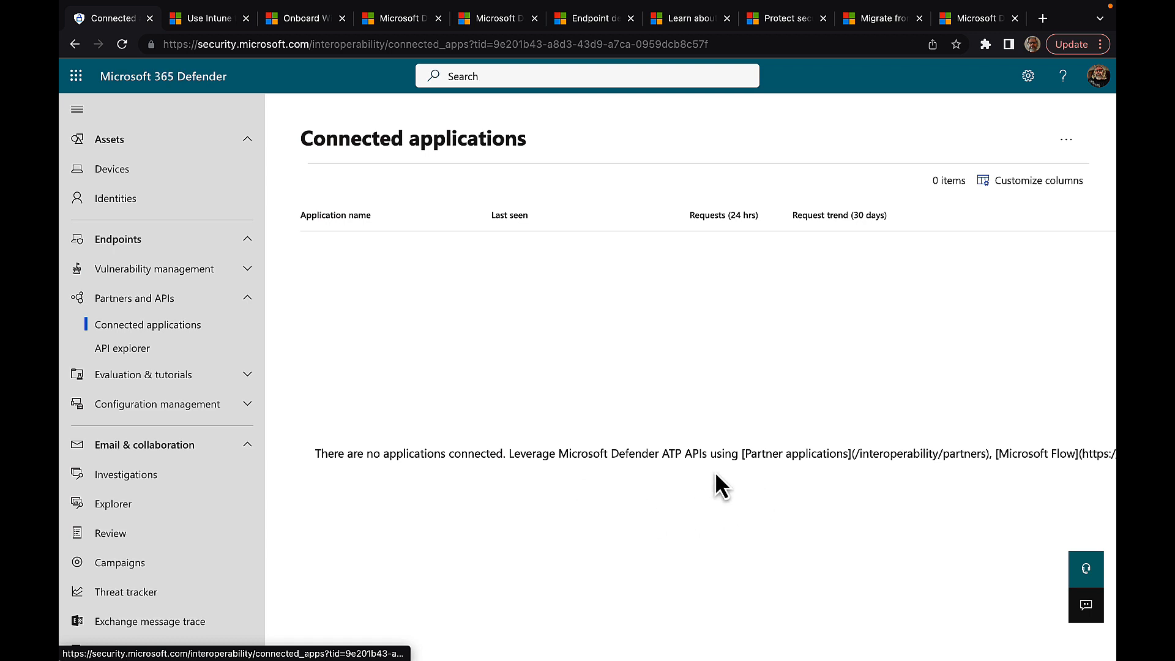
scroll(797, 472, right, 5)
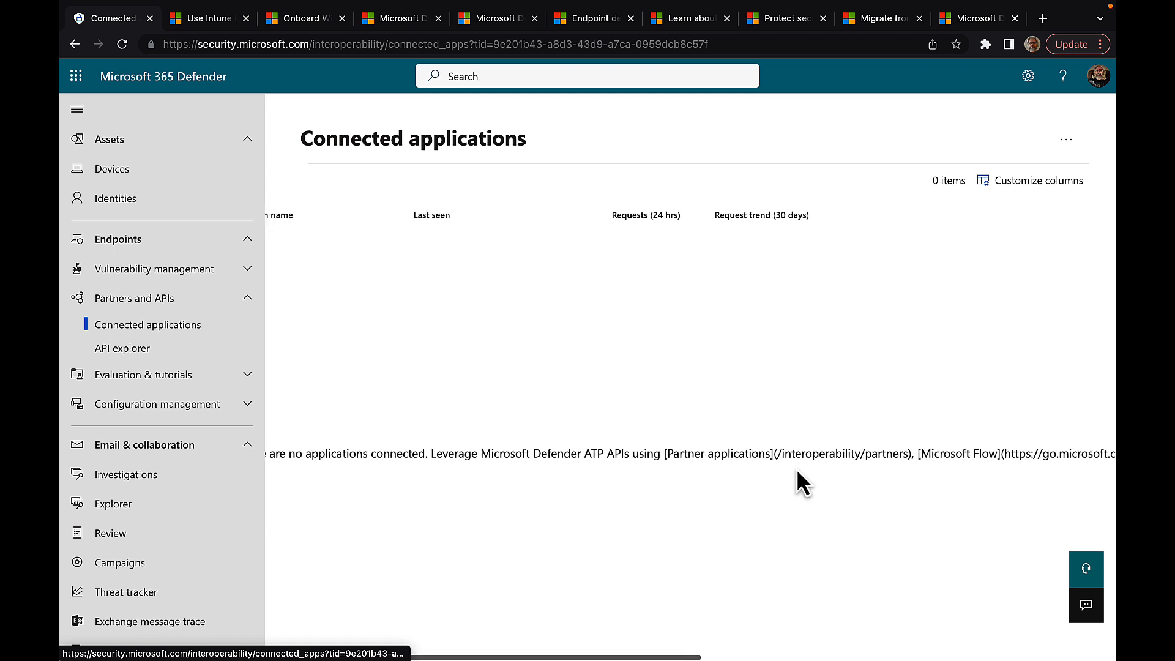
scroll(797, 472, right, 3)
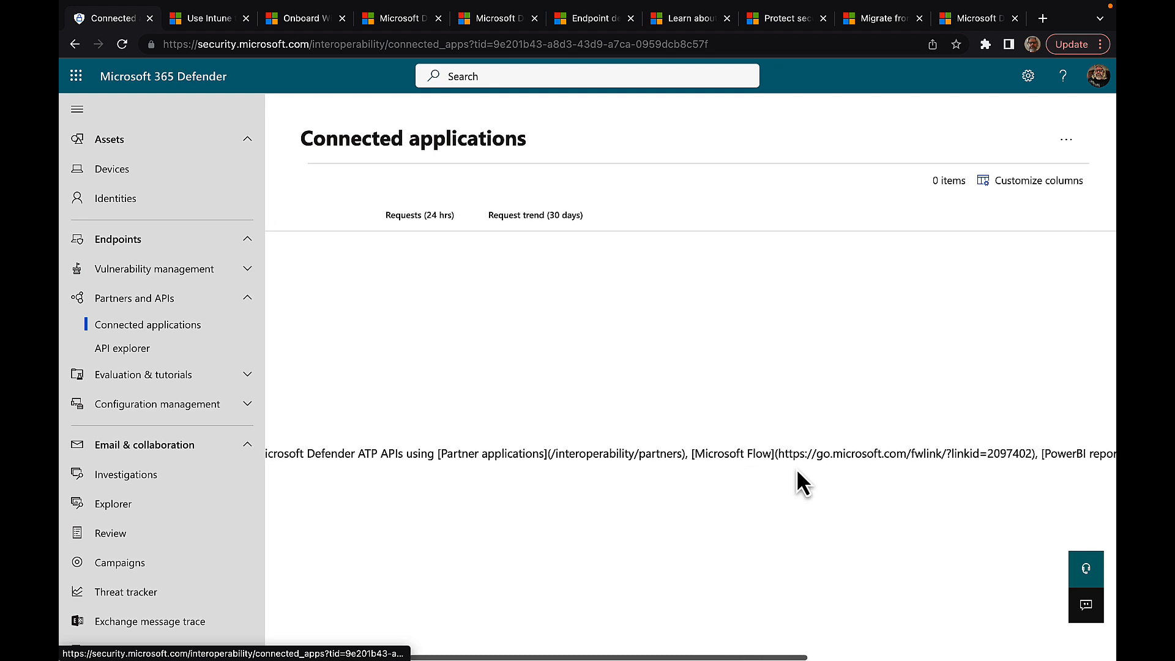
scroll(646, 394, left, 8)
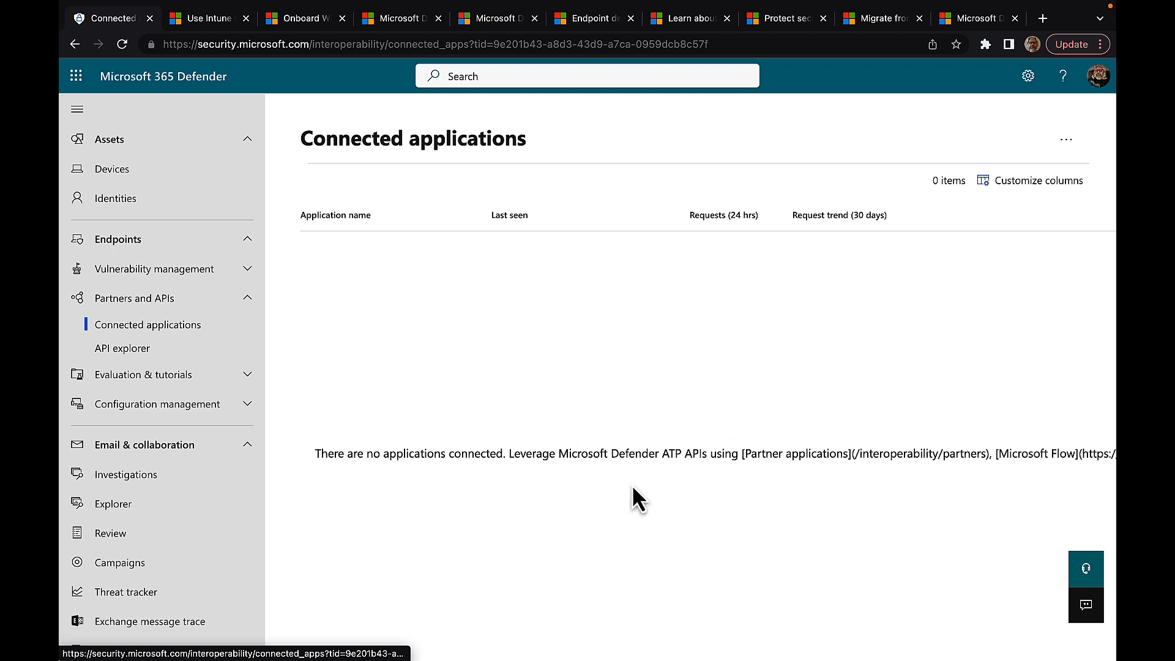
Step: Run the 'Get 10 security recommendations' sample query in API explorer, returning status 200 and an empty value
click(174, 348)
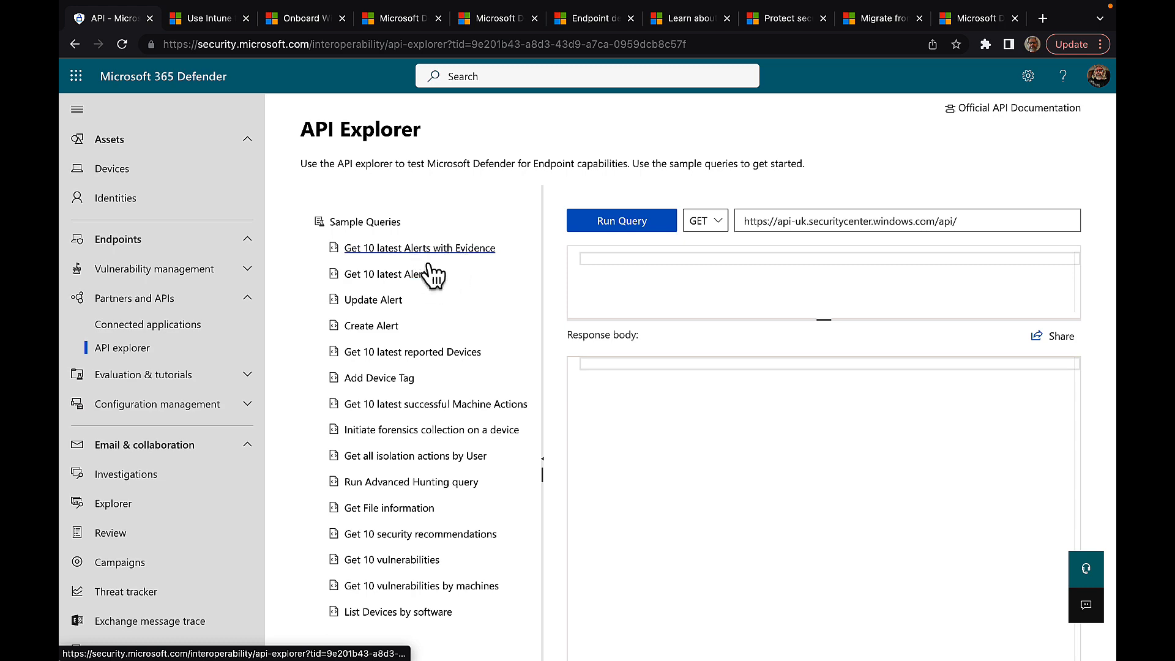
scroll(432, 407, down, 2)
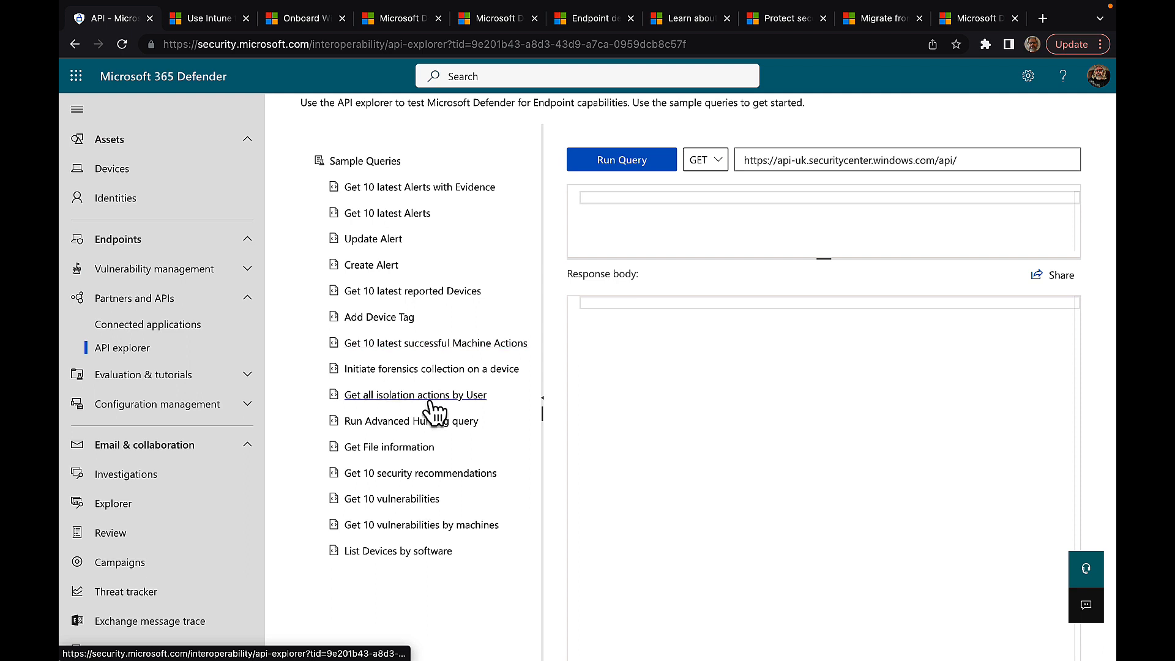
click(394, 486)
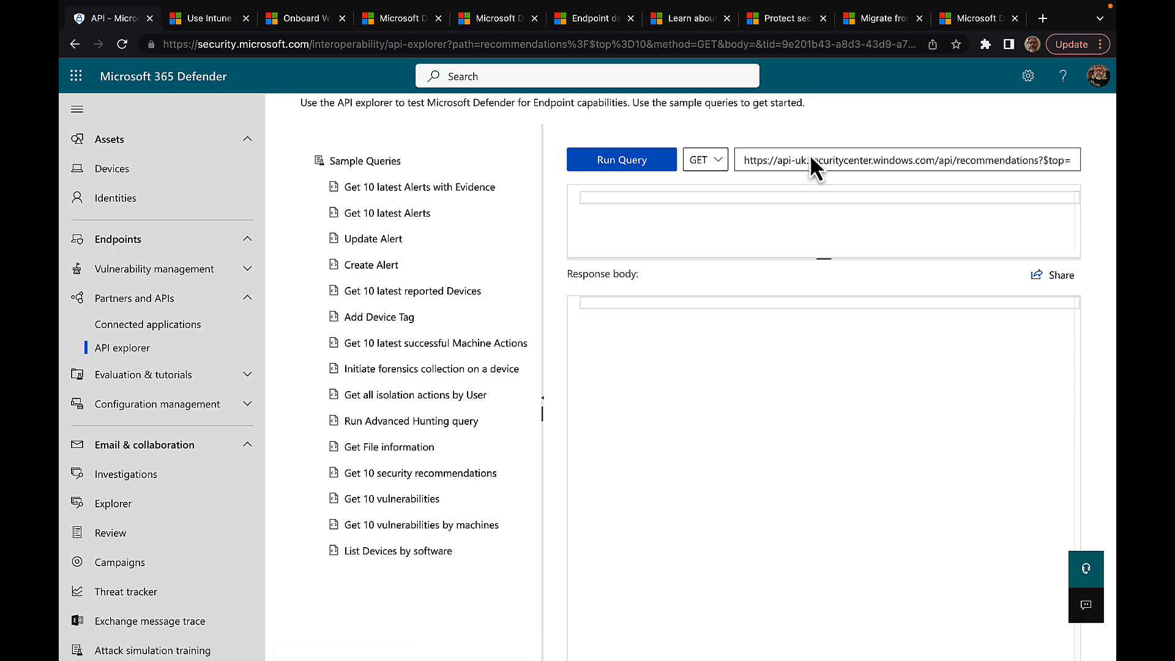
click(621, 162)
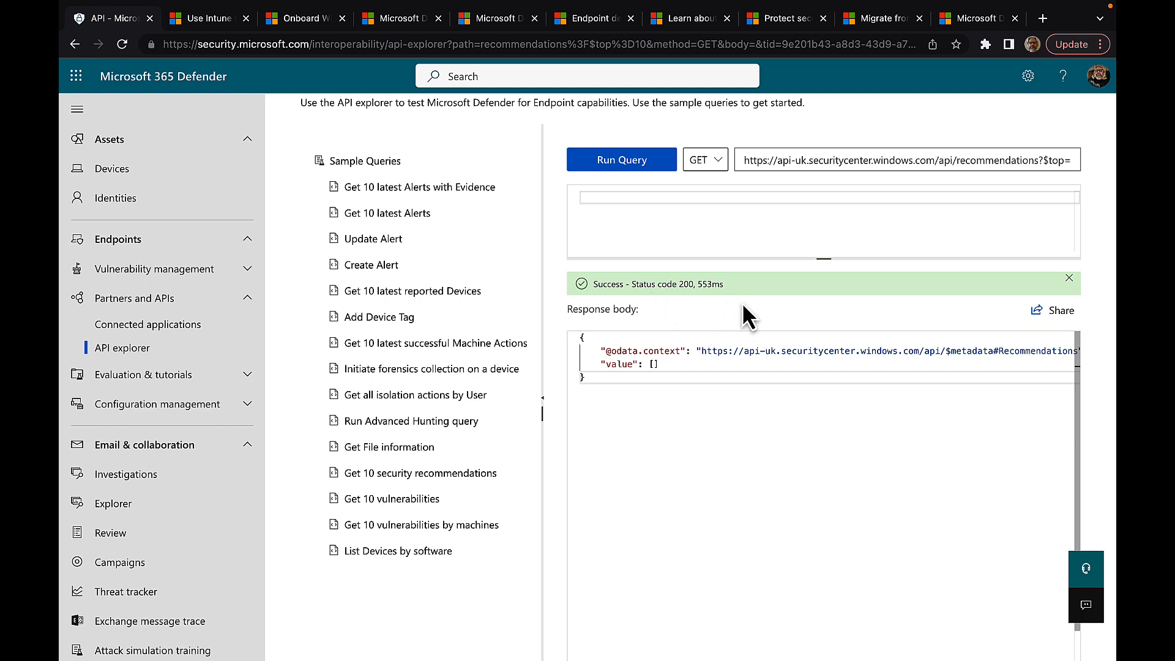
scroll(837, 366, right, 2)
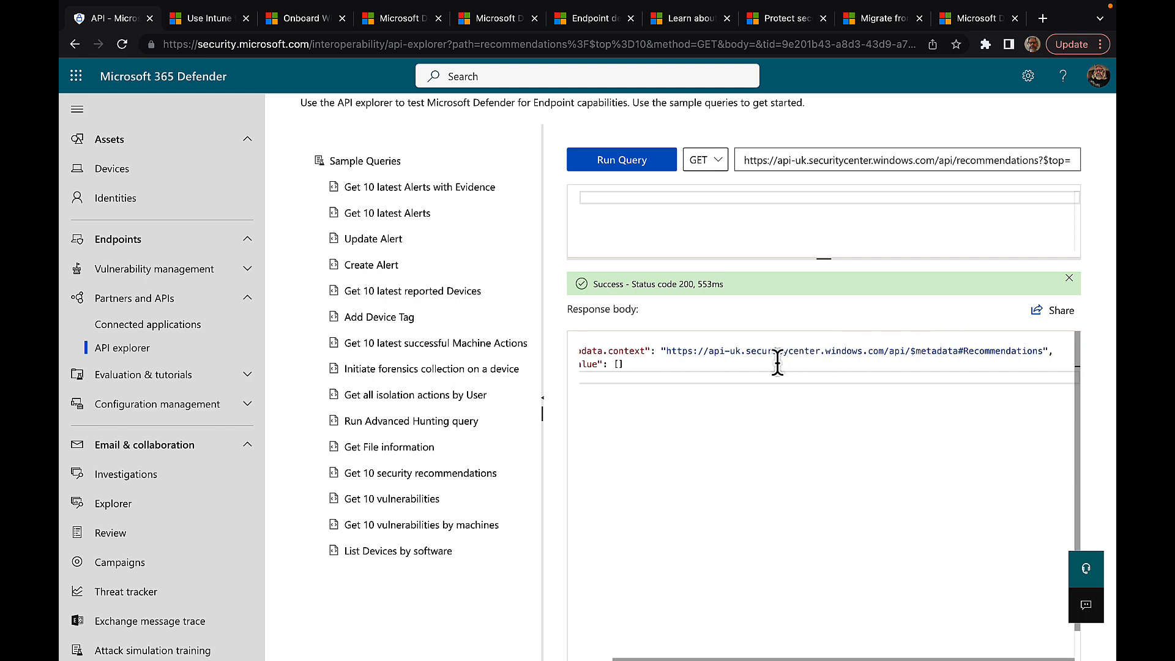
scroll(737, 358, left, 1)
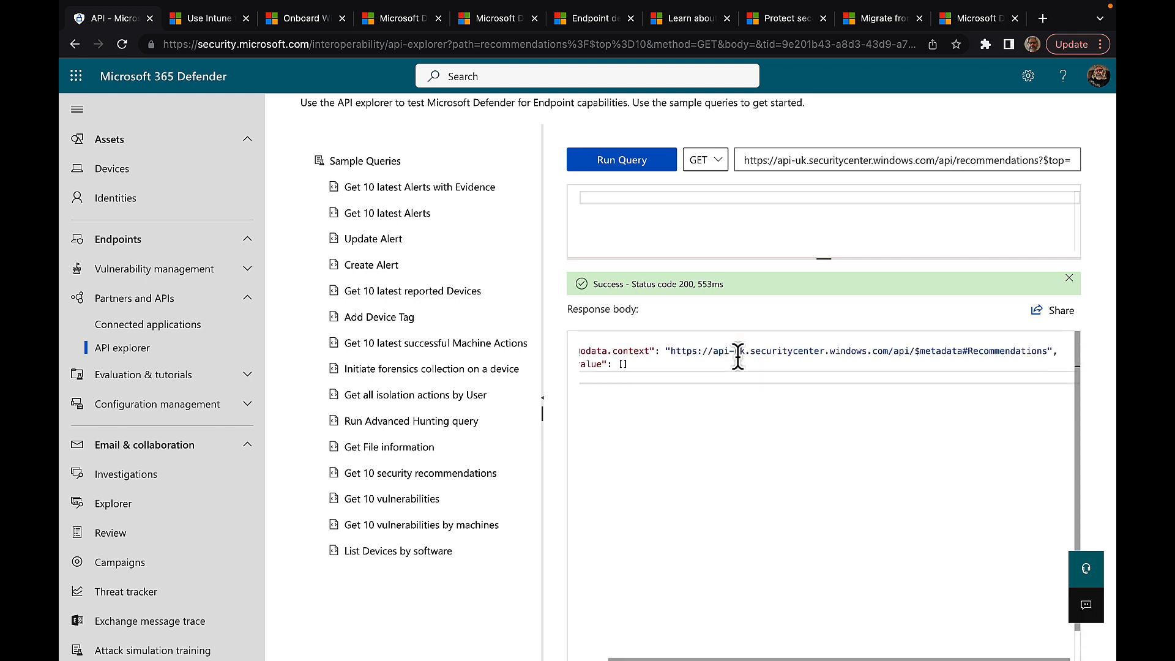
scroll(738, 357, left, 2)
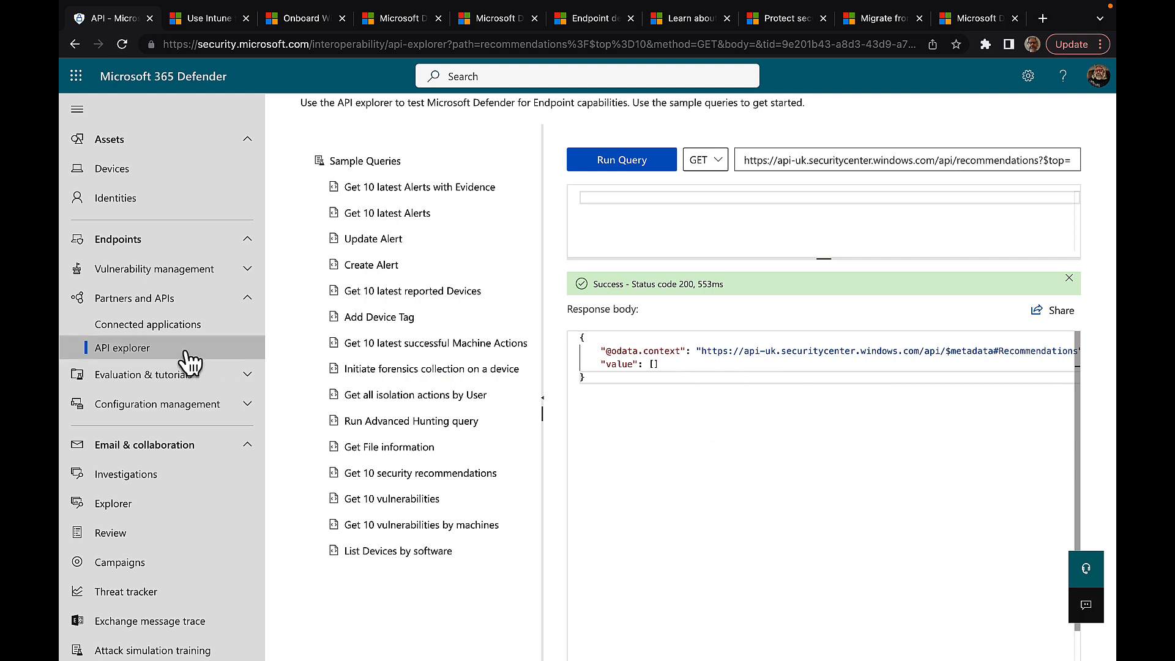
Step: Check the Security recommendations page, then go back to API explorer
click(245, 269)
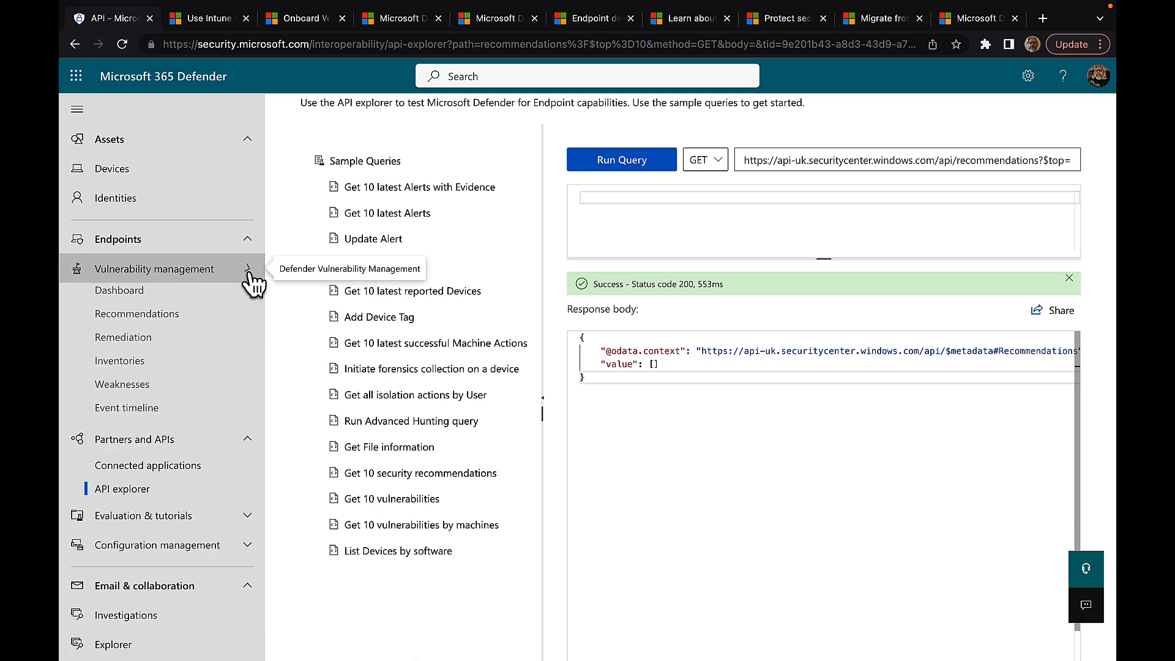
click(166, 325)
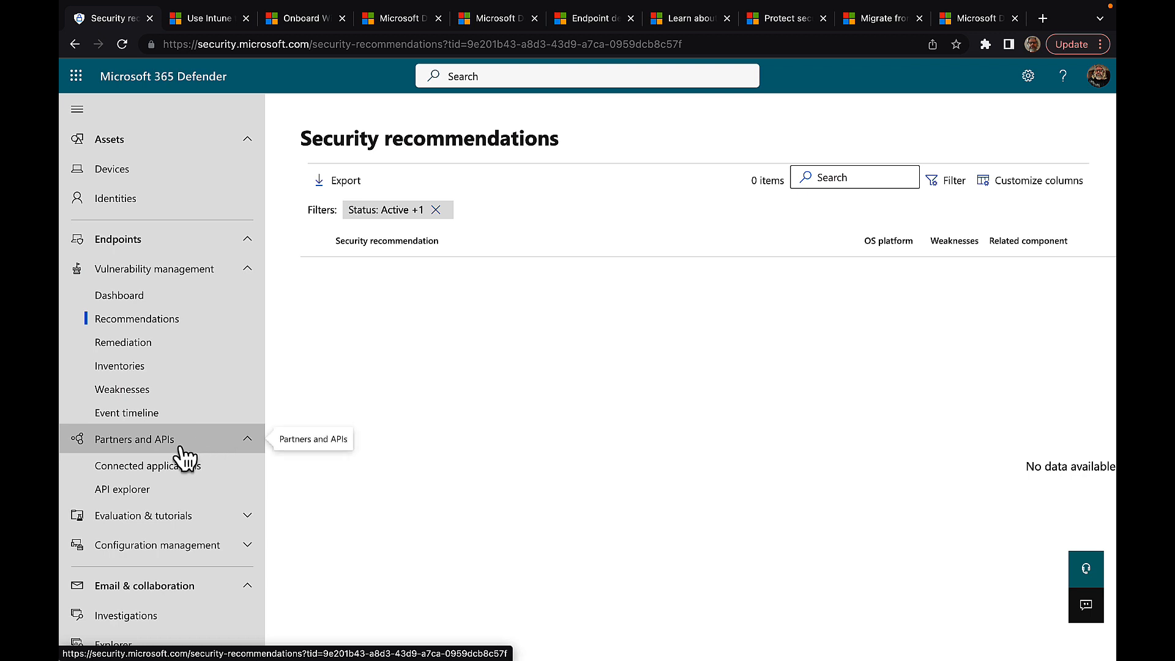
click(156, 496)
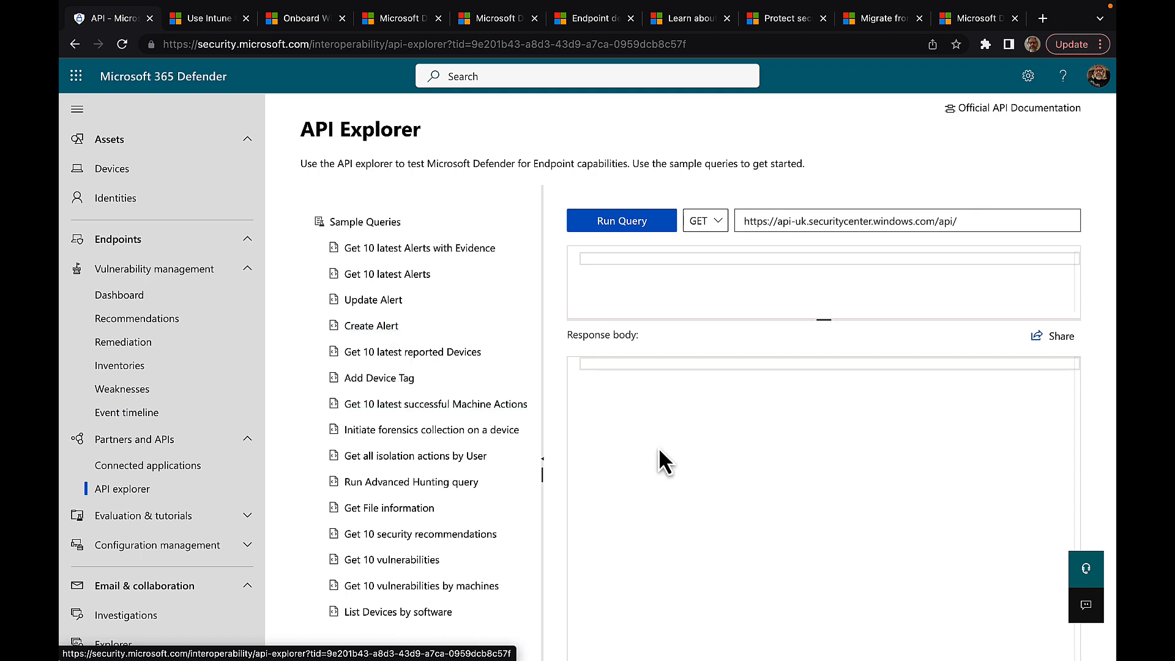
Step: Collapse the Partners and APIs and Vulnerability management sections and open the Evaluation lab overview
click(243, 445)
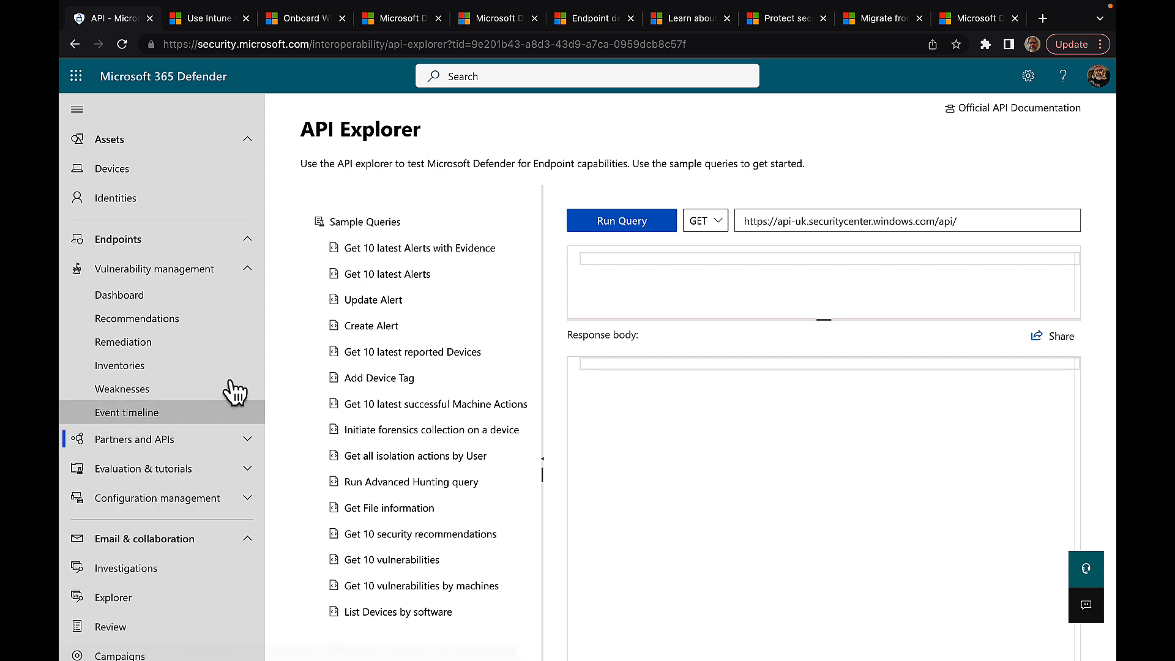
click(247, 269)
click(246, 329)
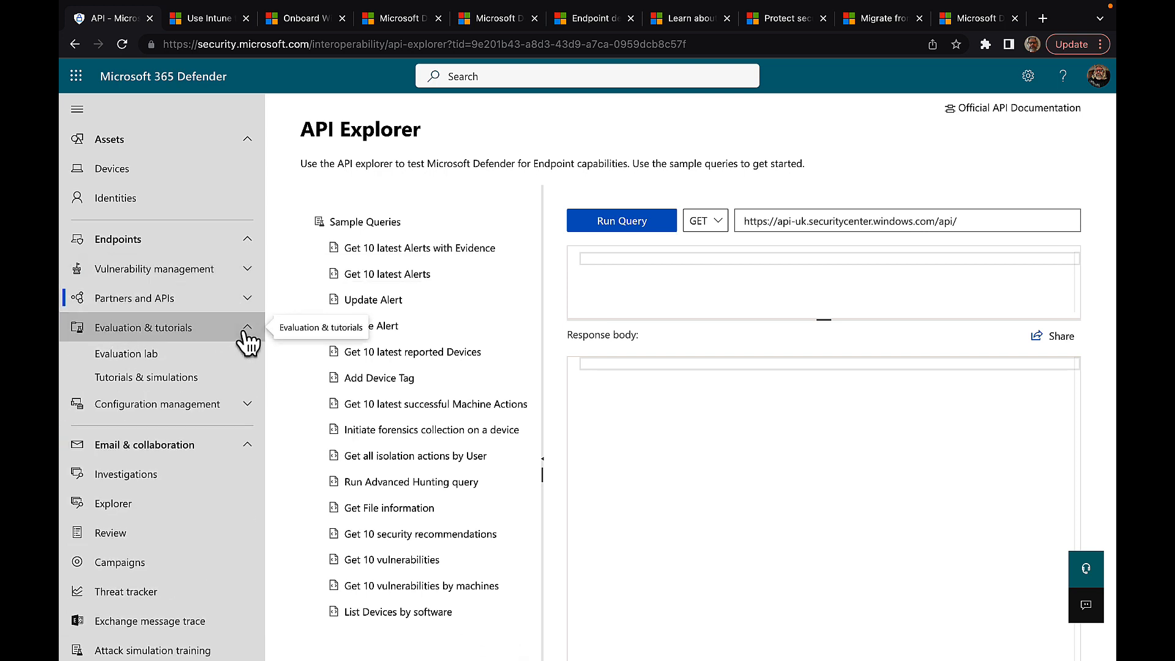
click(144, 361)
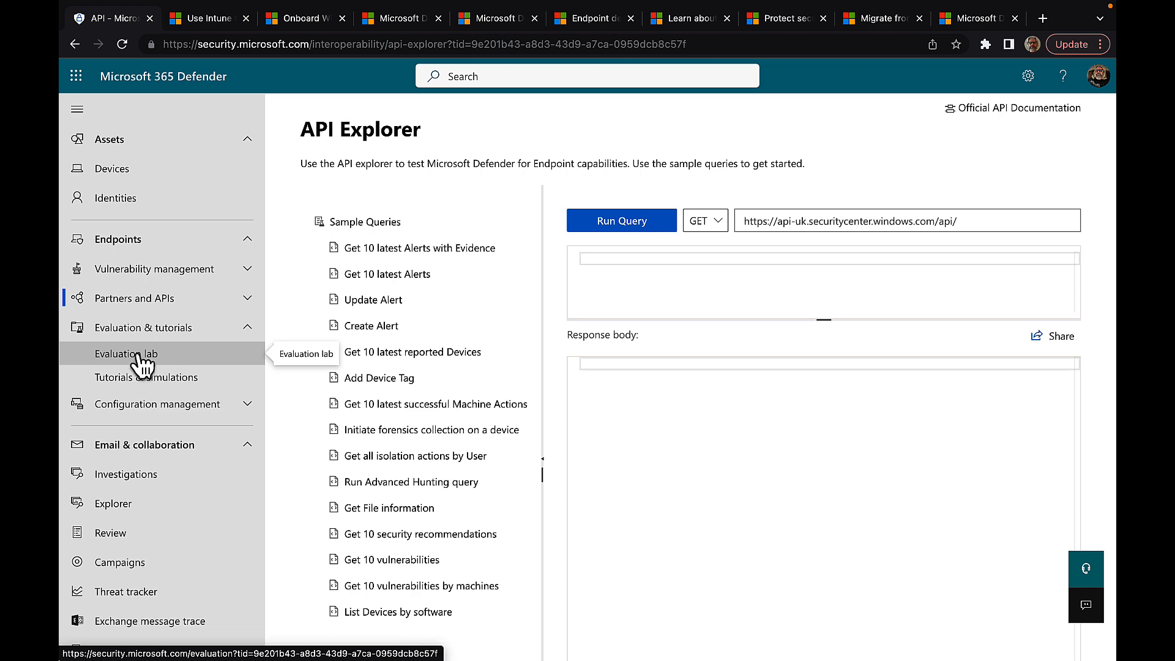
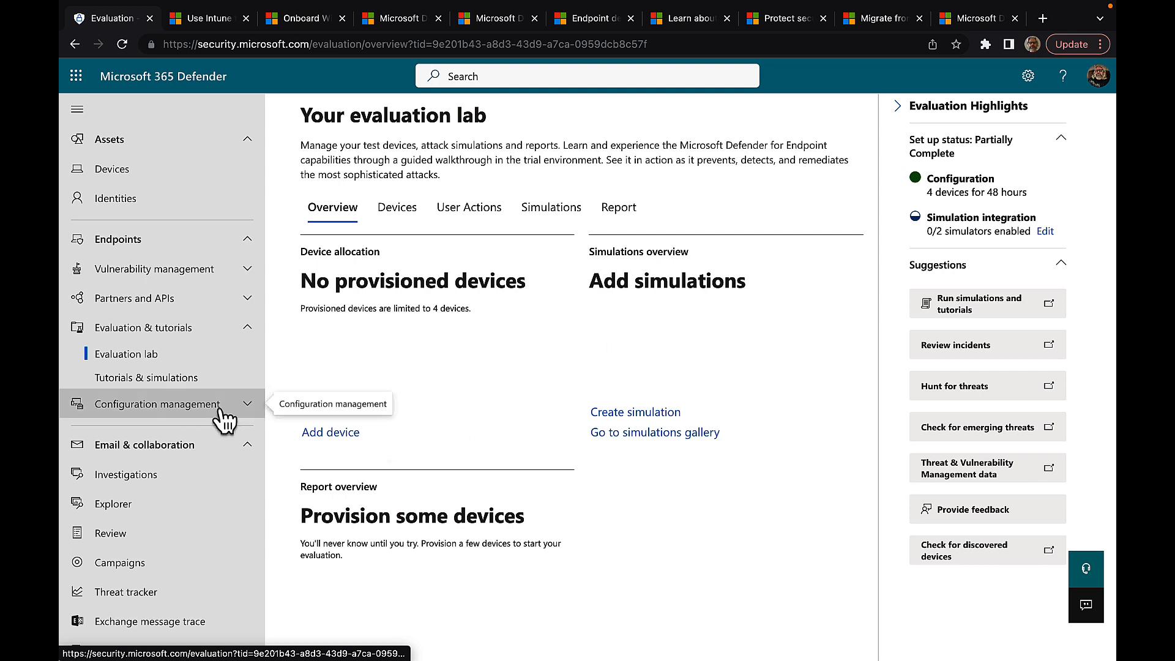
Step: Open the Configuration management dashboard and review the MDE security settings and Onboarded via Intune cards, both showing 0 devices
click(238, 403)
click(139, 432)
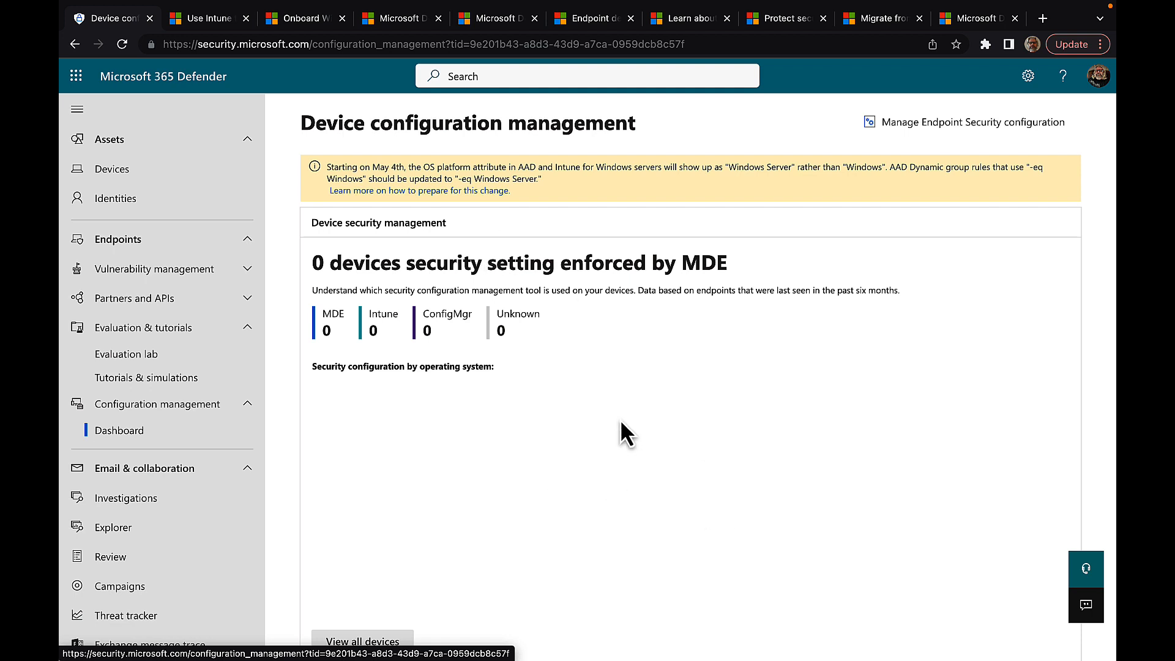
scroll(620, 422, down, 2)
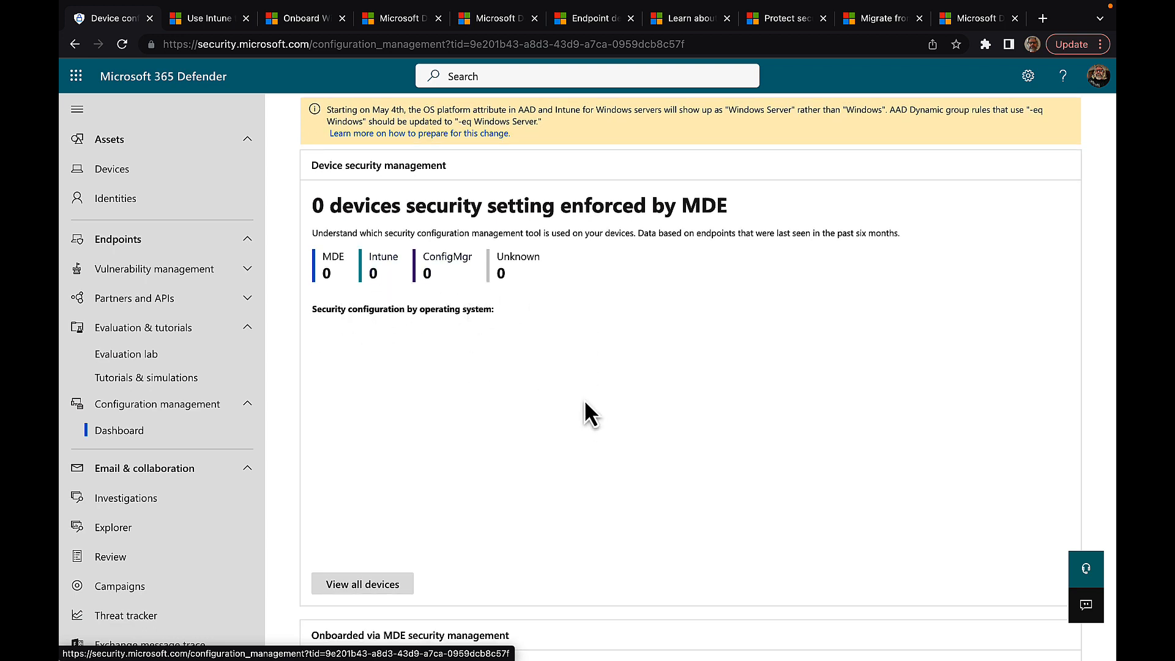
scroll(586, 414, down, 3)
scroll(586, 414, down, 3)
scroll(585, 411, down, 1)
scroll(586, 411, down, 1)
scroll(585, 402, up, 1)
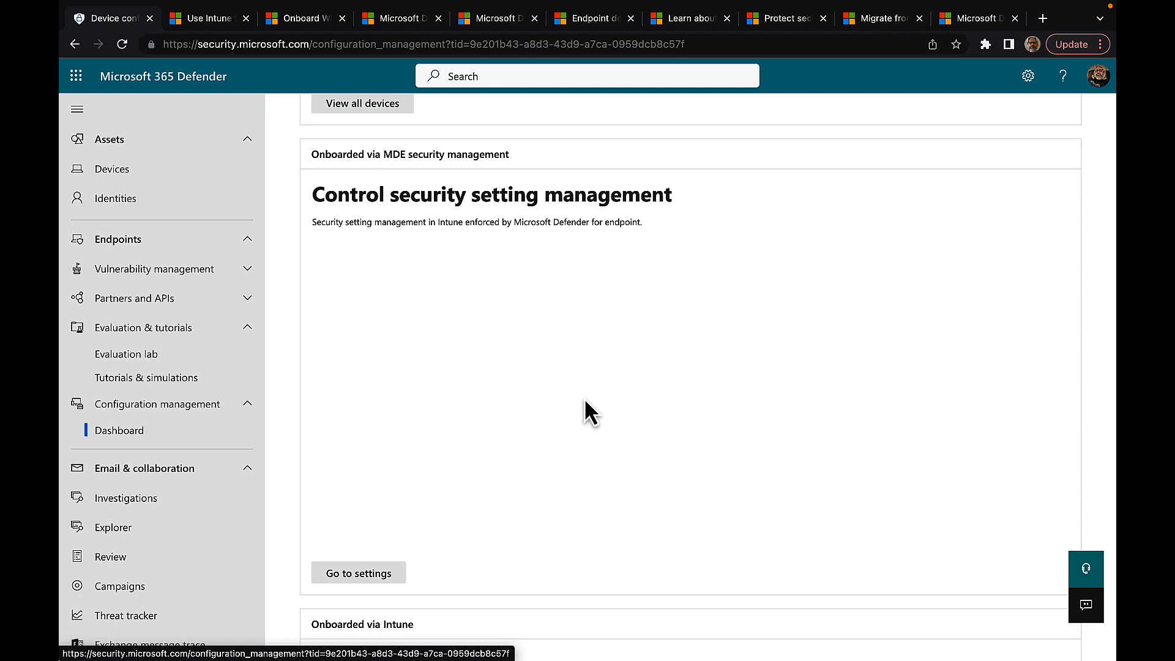
scroll(585, 402, down, 7)
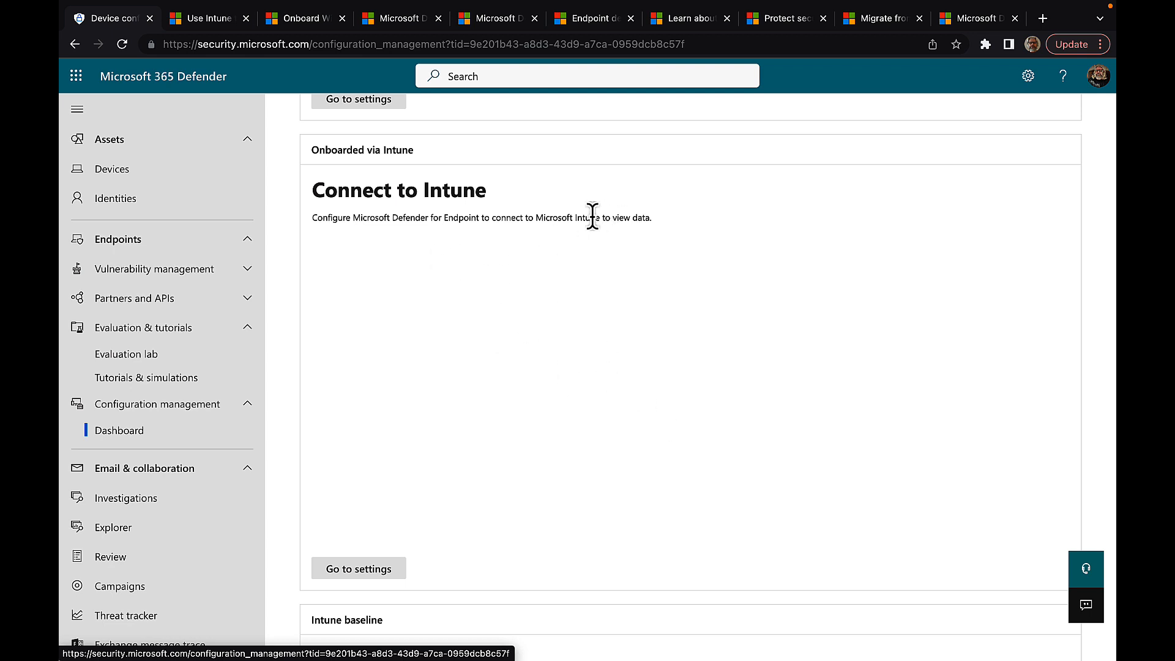
click(365, 586)
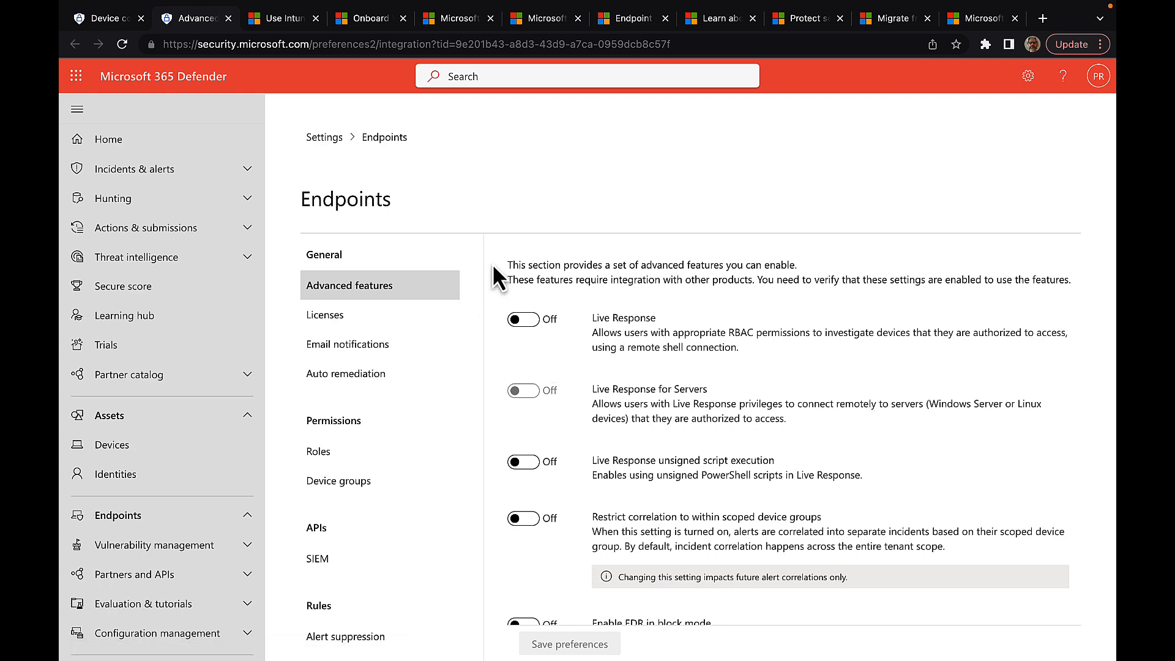
click(229, 18)
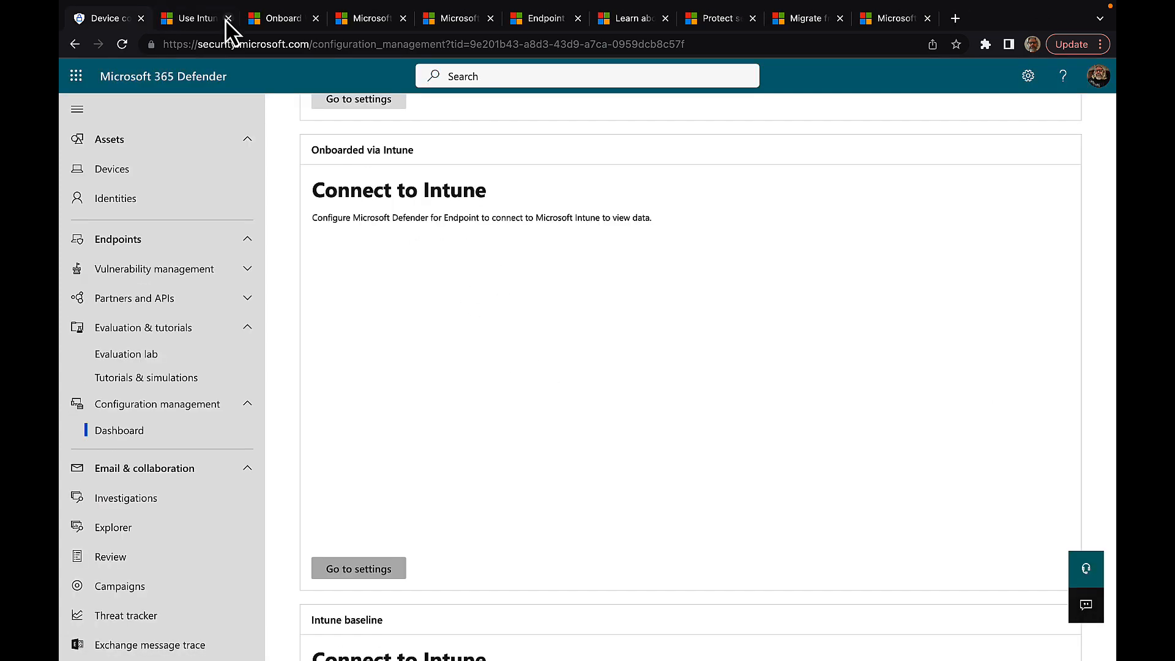
scroll(604, 553, down, 1)
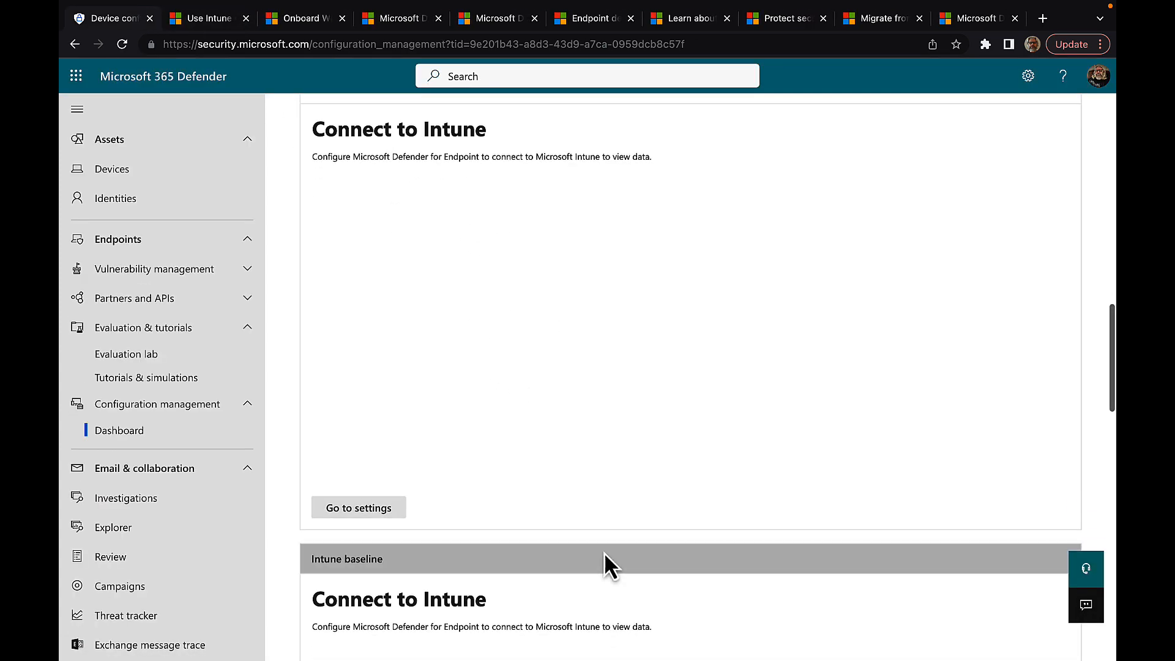
scroll(604, 552, down, 3)
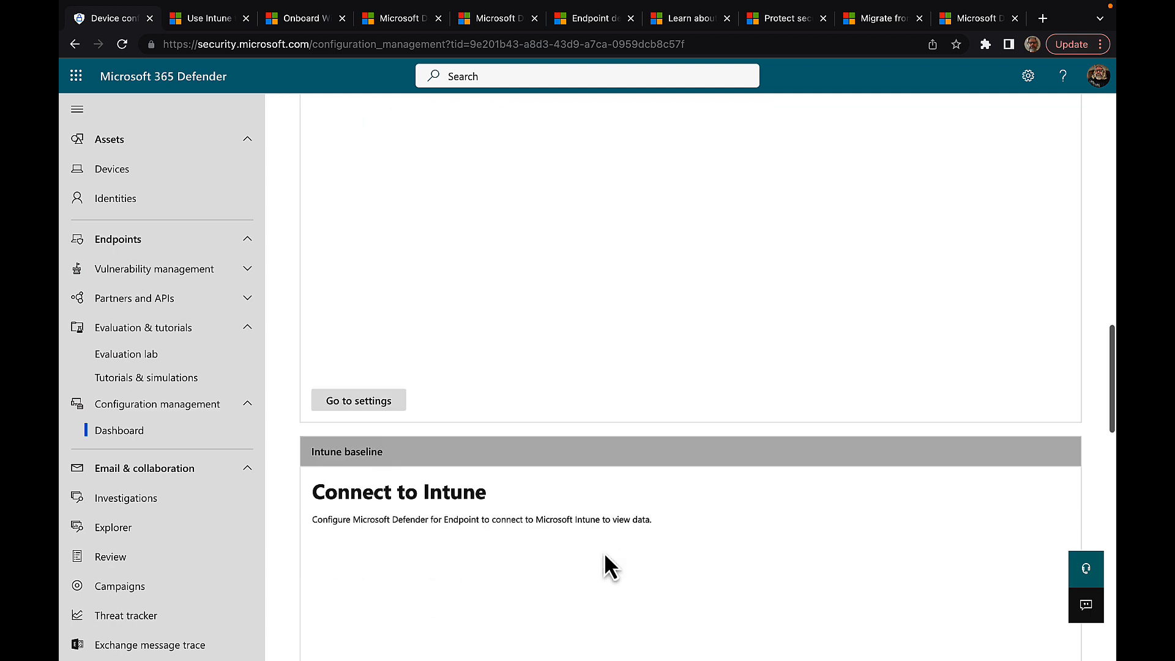
scroll(604, 552, up, 3)
scroll(604, 552, down, 3)
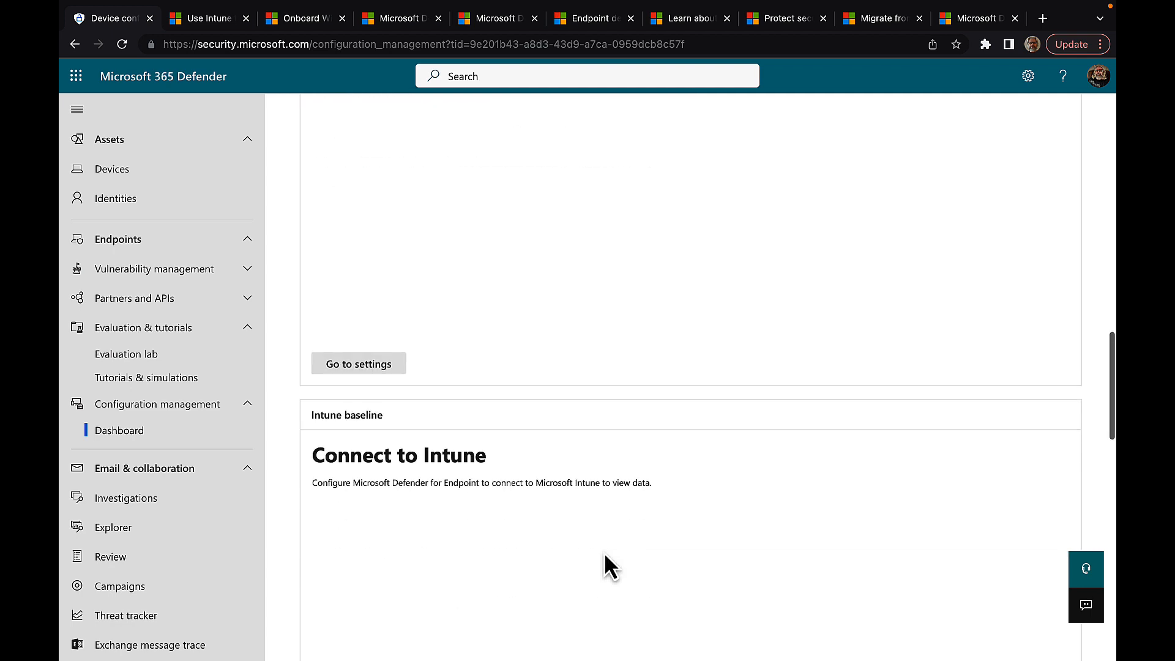
scroll(604, 552, up, 4)
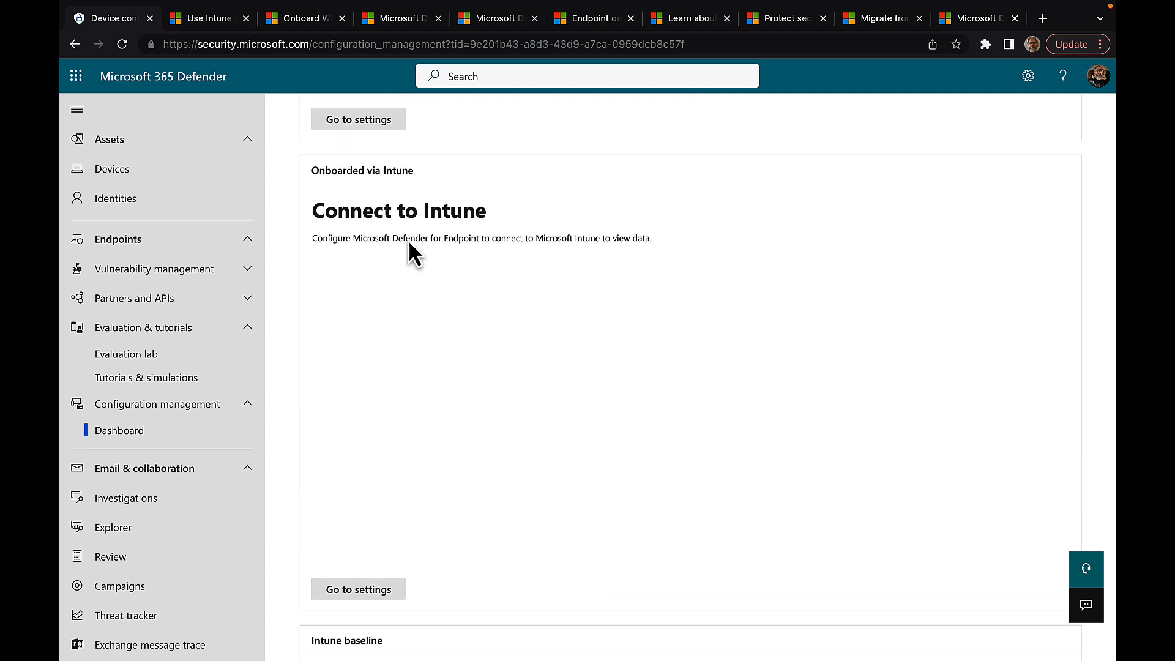
scroll(472, 393, down, 5)
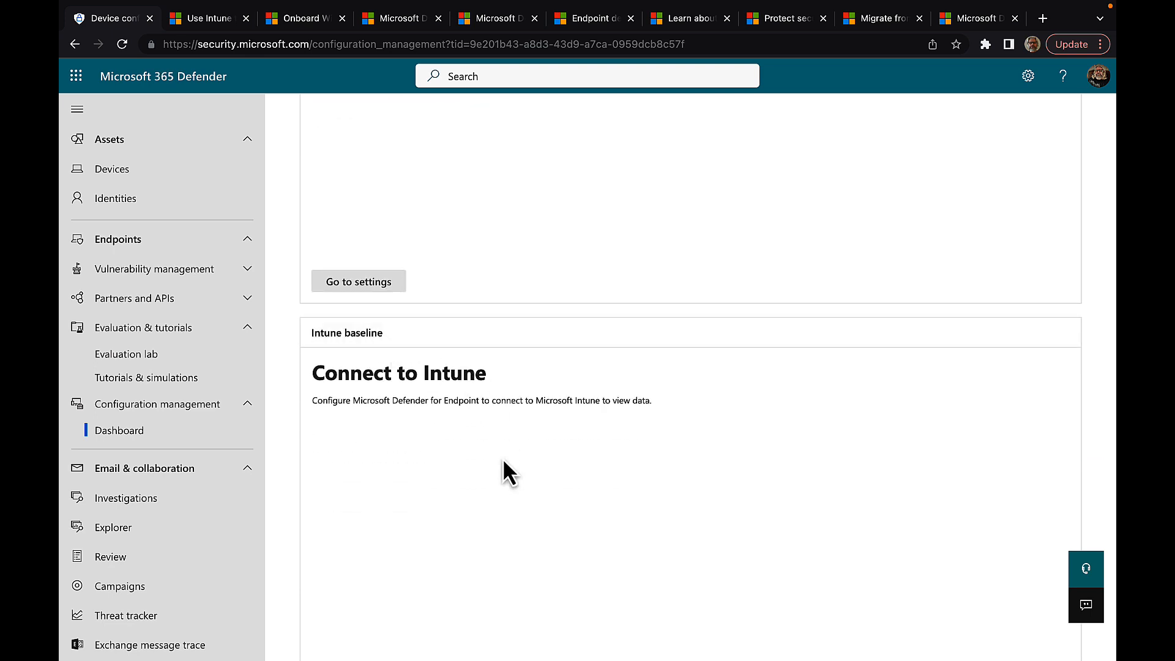
scroll(508, 474, down, 1)
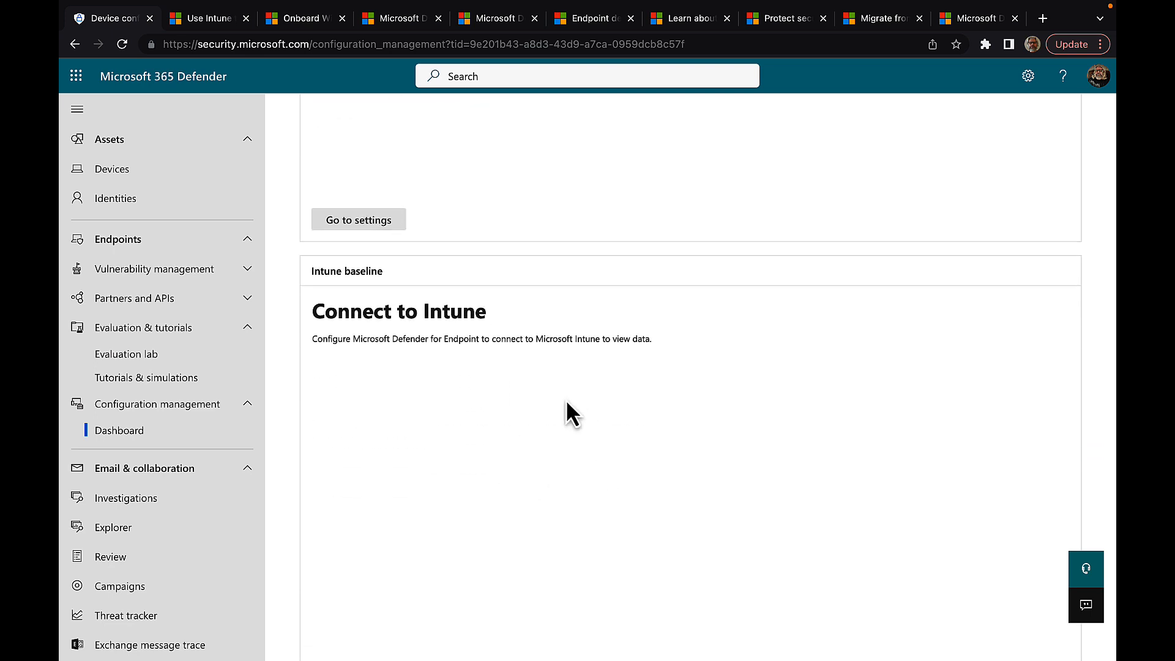
scroll(566, 403, down, 5)
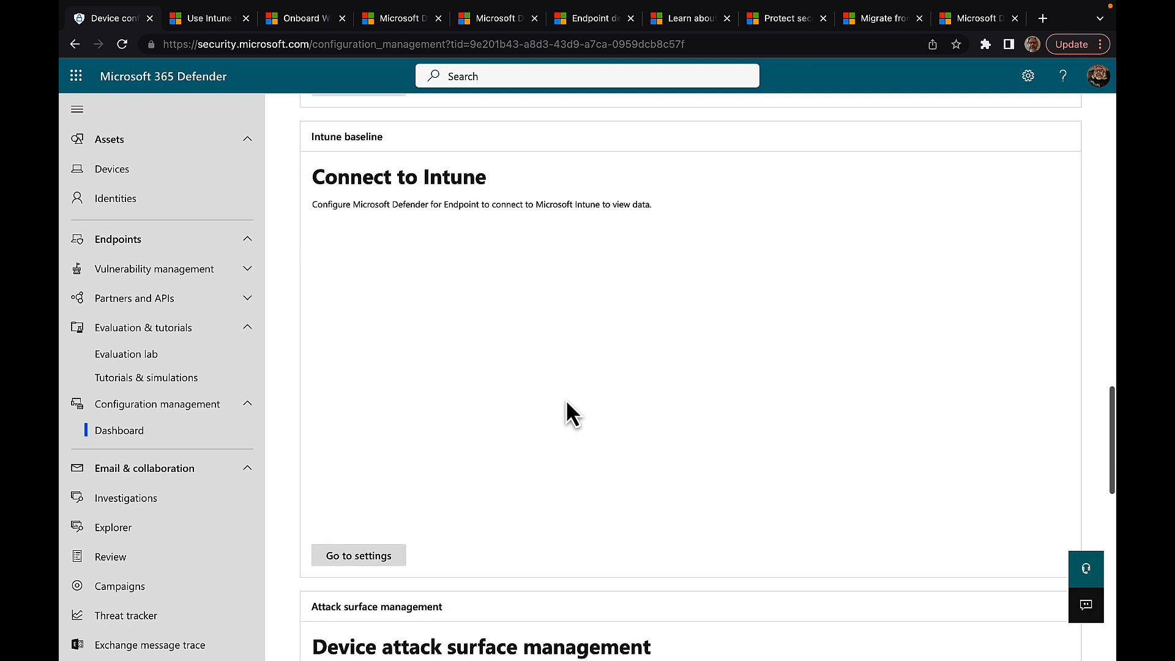
scroll(566, 405, down, 2)
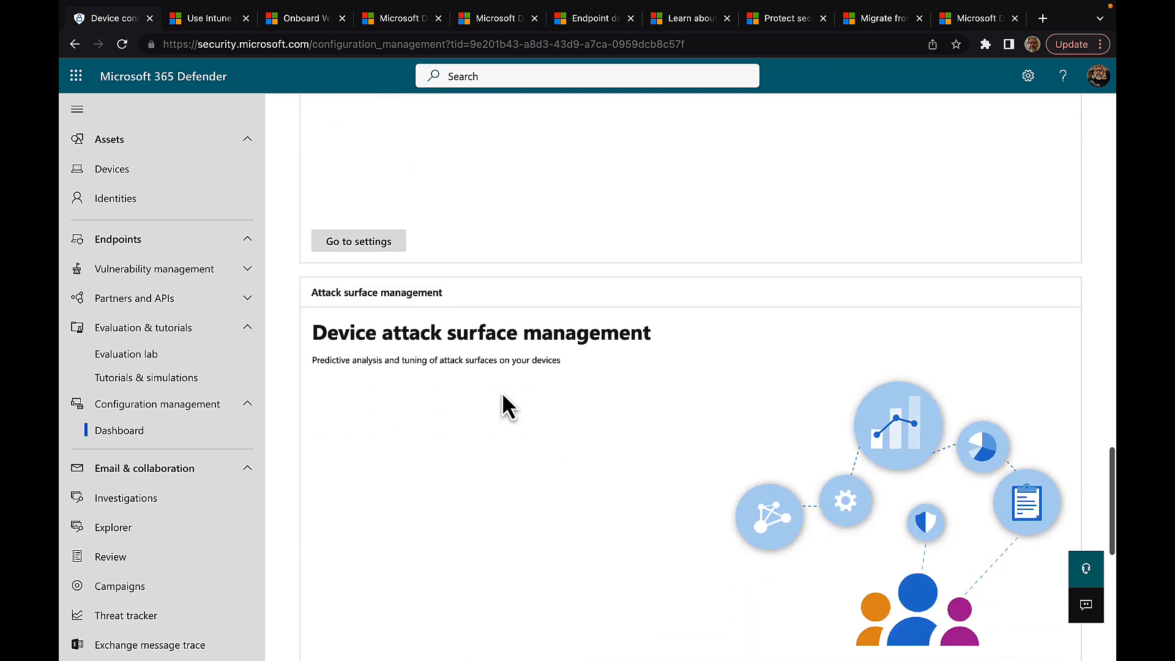
scroll(529, 419, down, 2)
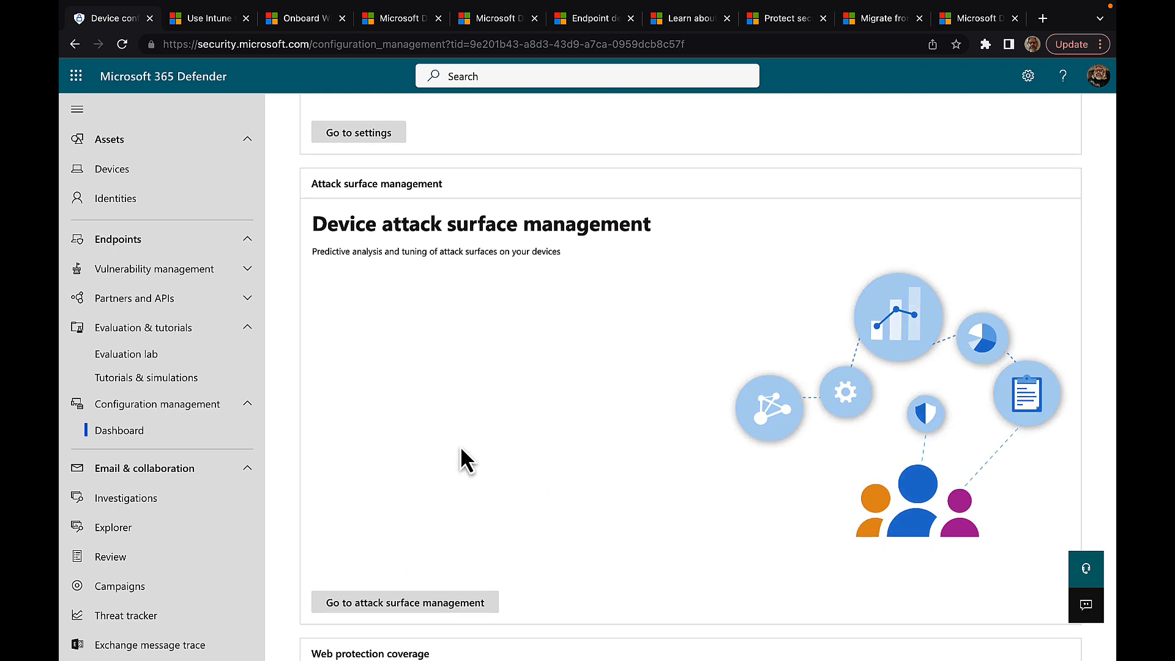
click(383, 606)
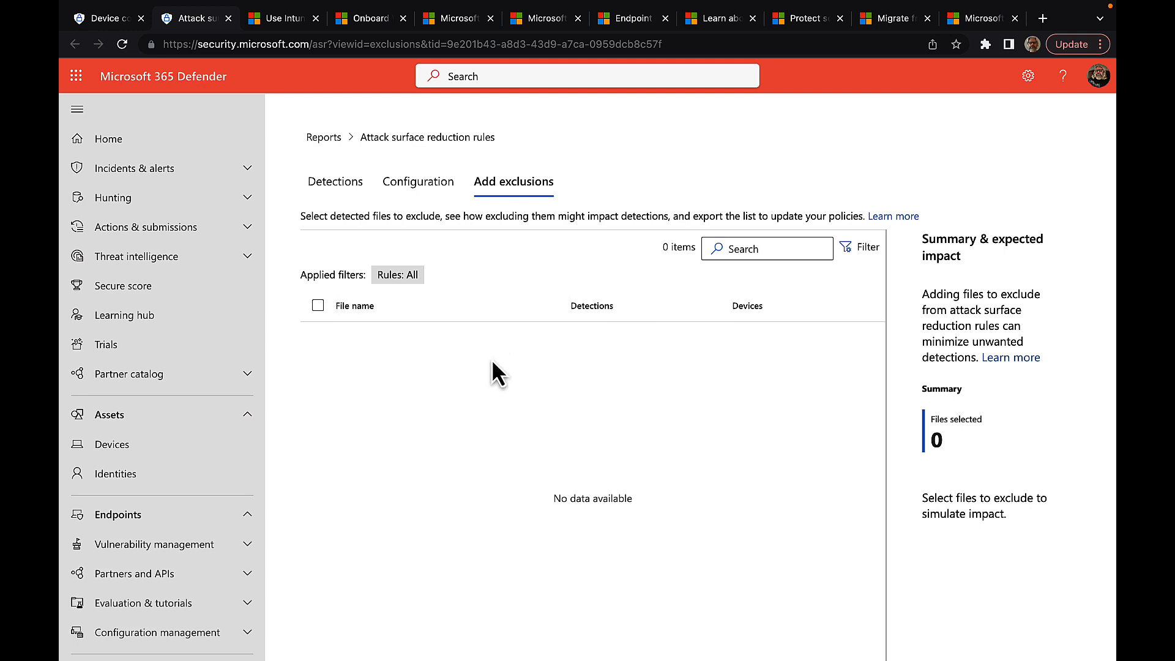
click(227, 19)
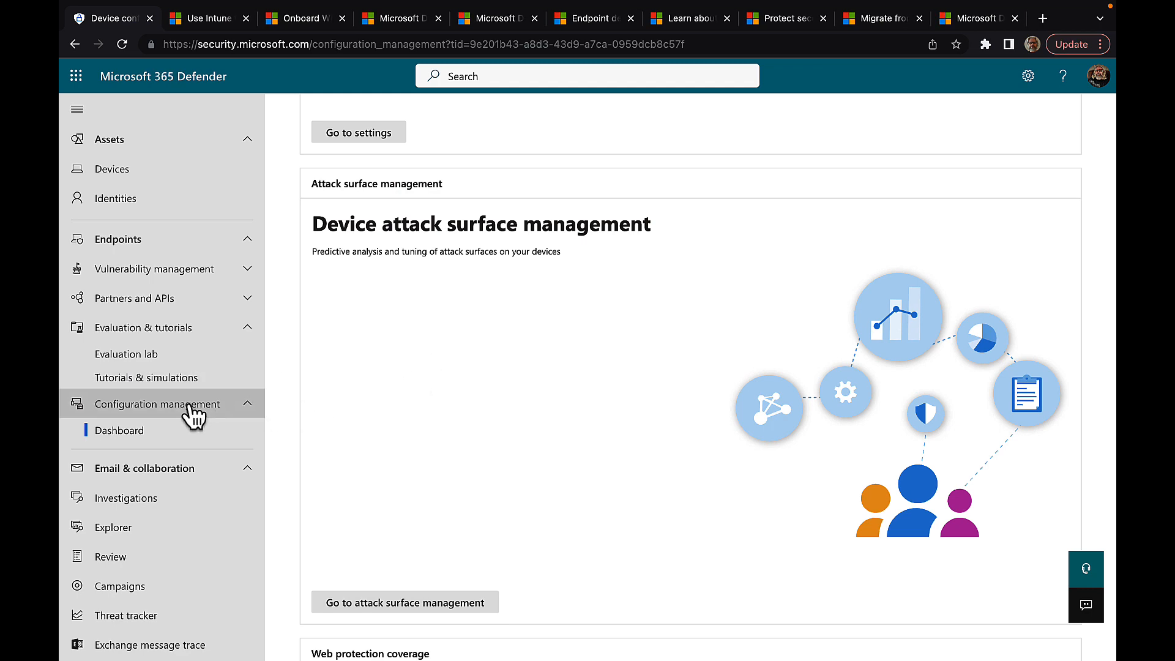
scroll(385, 474, down, 5)
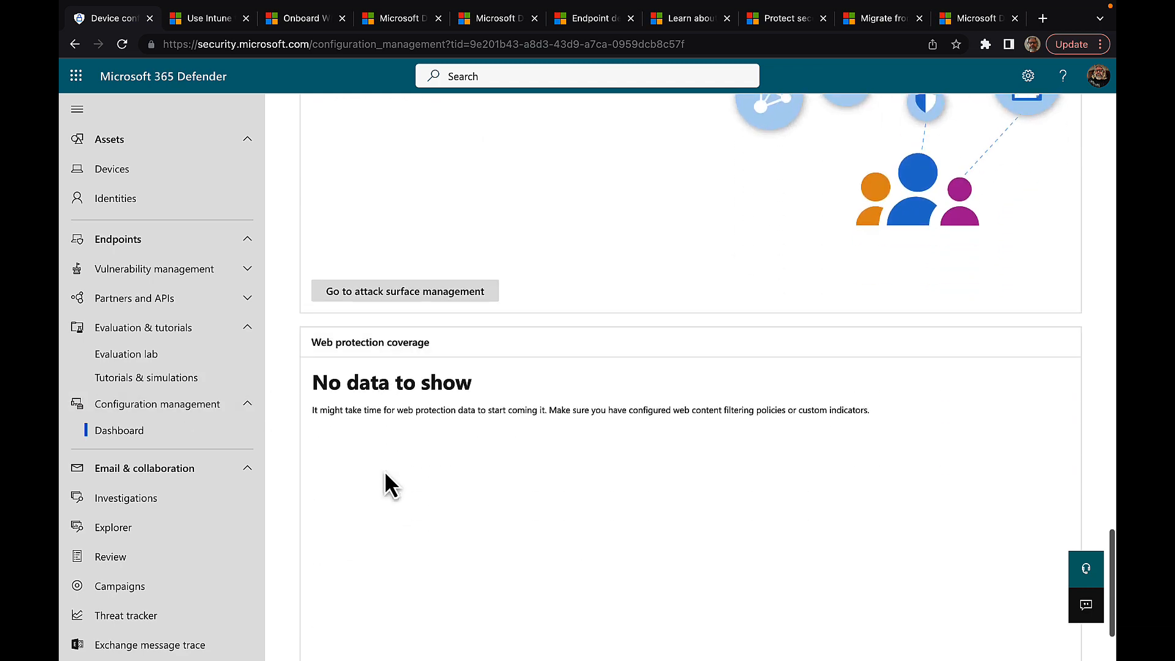
scroll(385, 475, down, 2)
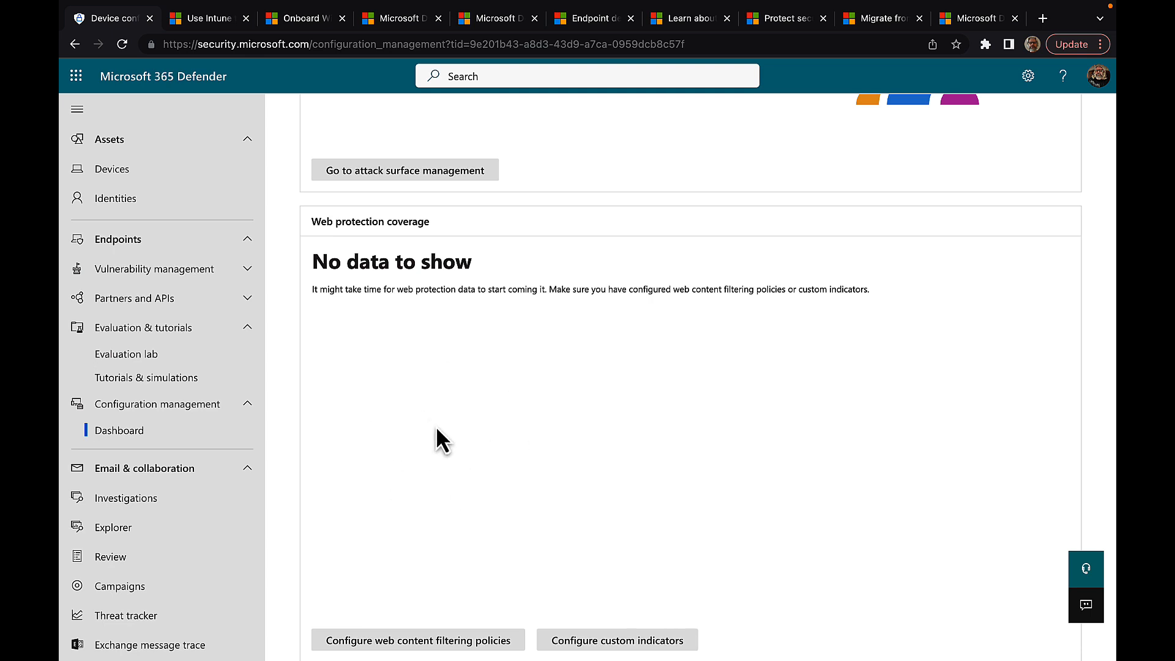
scroll(436, 429, up, 5)
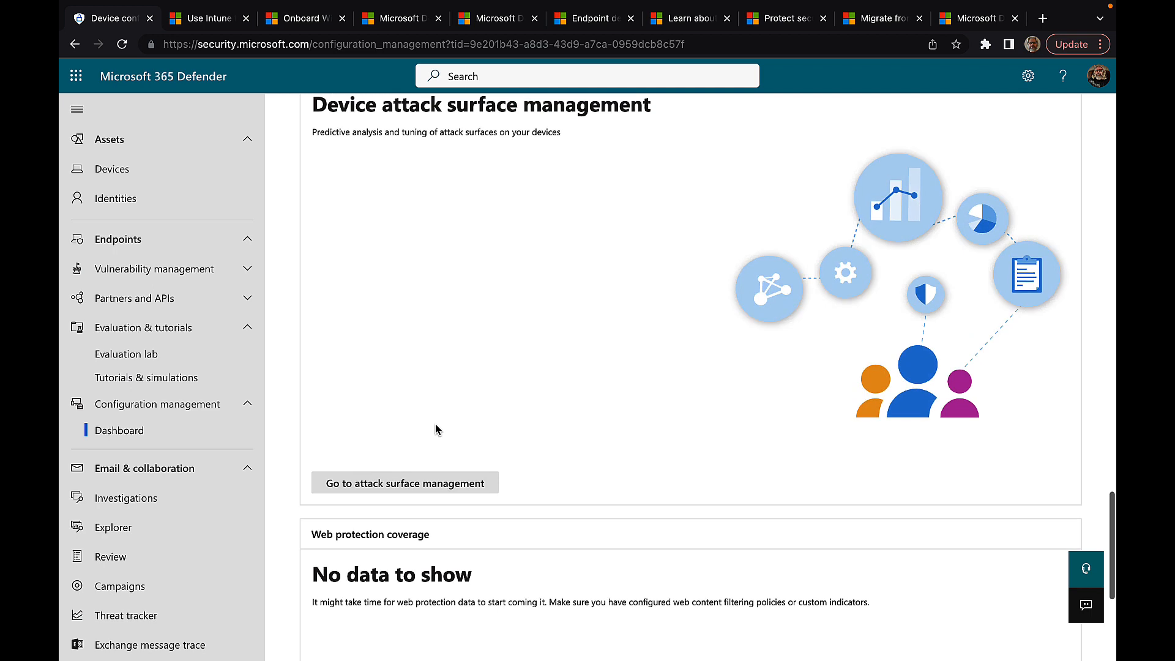
scroll(437, 429, up, 5)
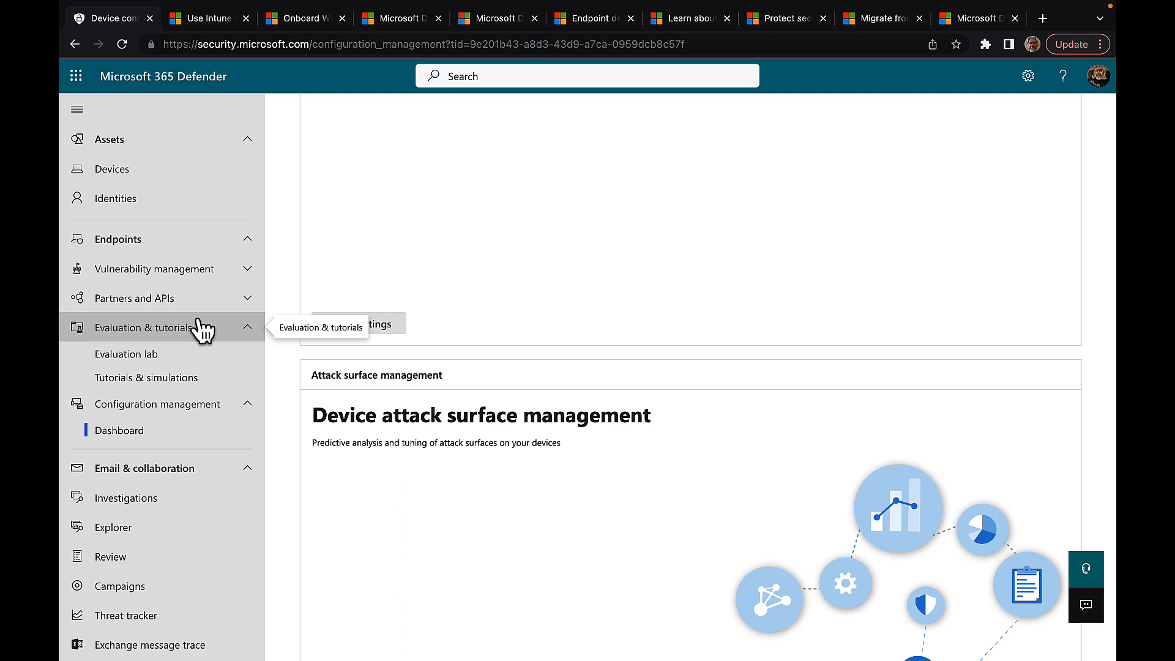
Step: View Tutorials & simulations, then go back to the Evaluation lab showing 4 devices for 48 hours
click(179, 383)
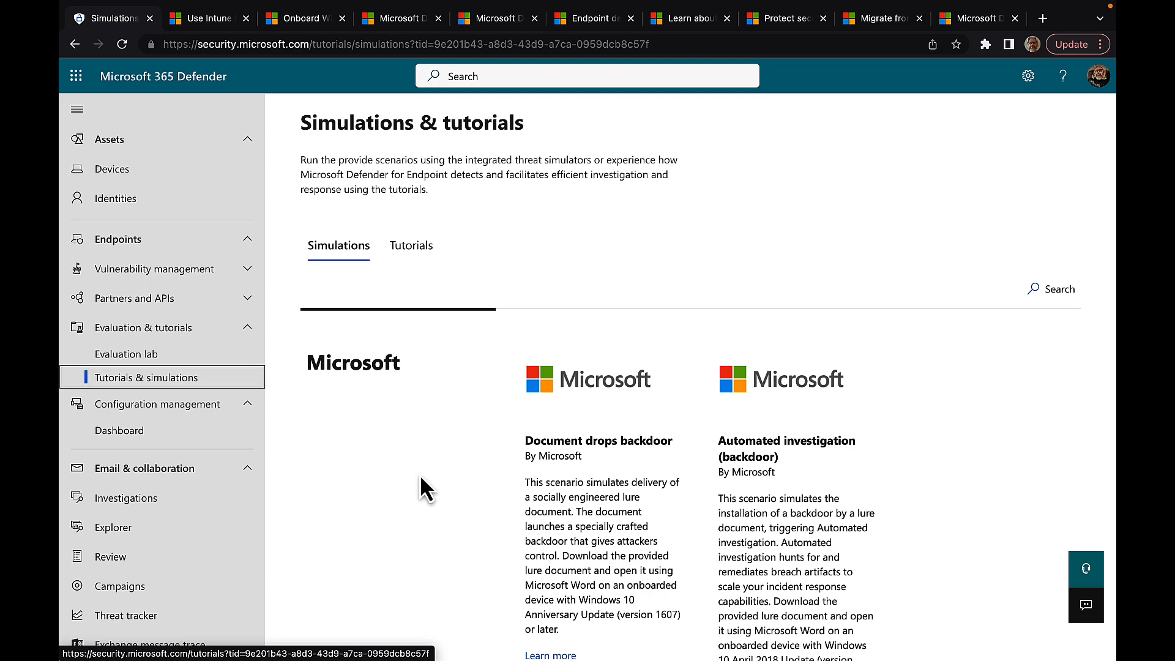
click(141, 356)
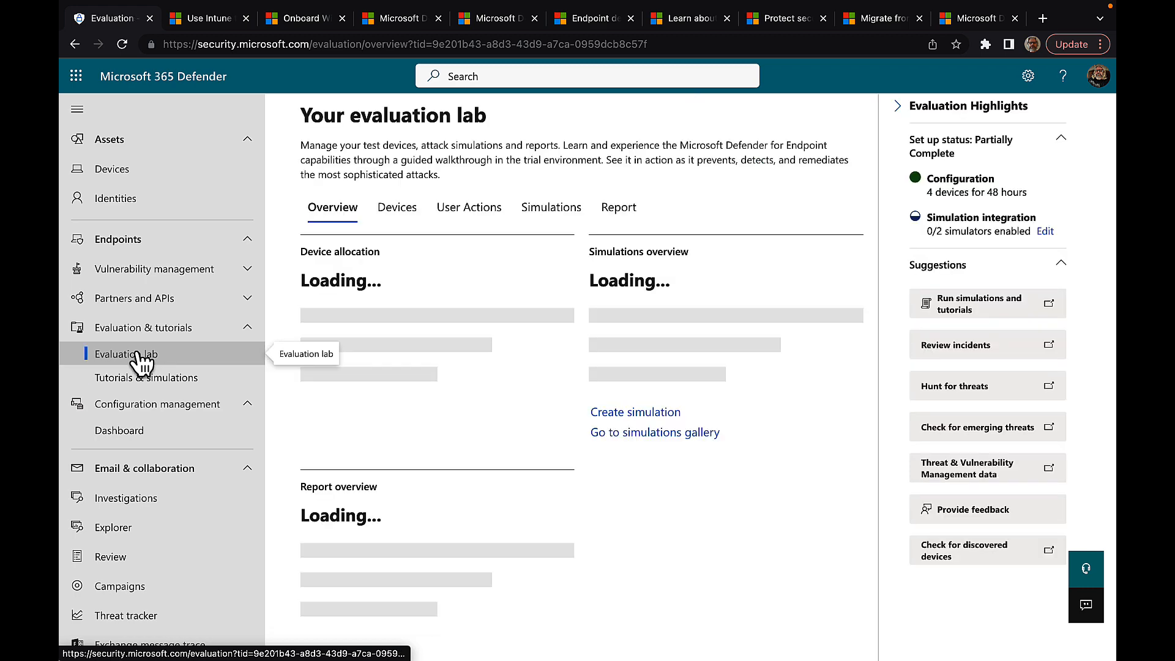